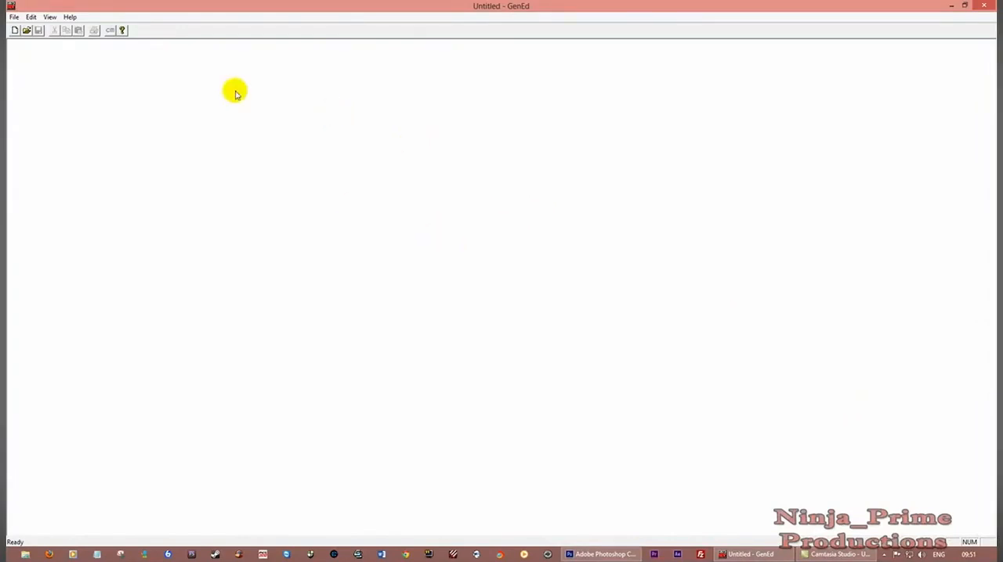
Create a new map and import Test Heightmap.tga from the data folder's heightmaps subfolder as its heightmap
left_click(14, 17)
left_click(29, 27)
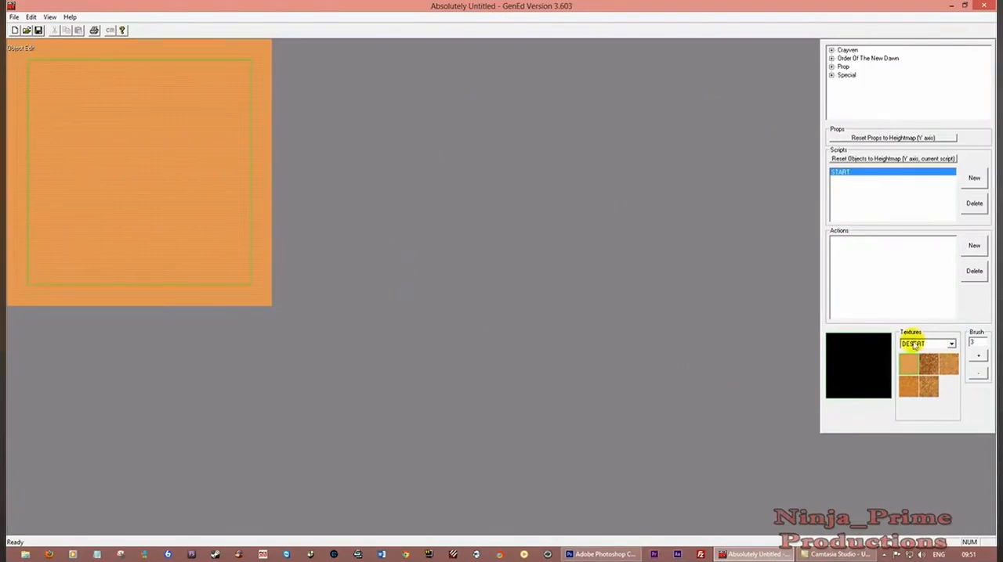
left_click(14, 17)
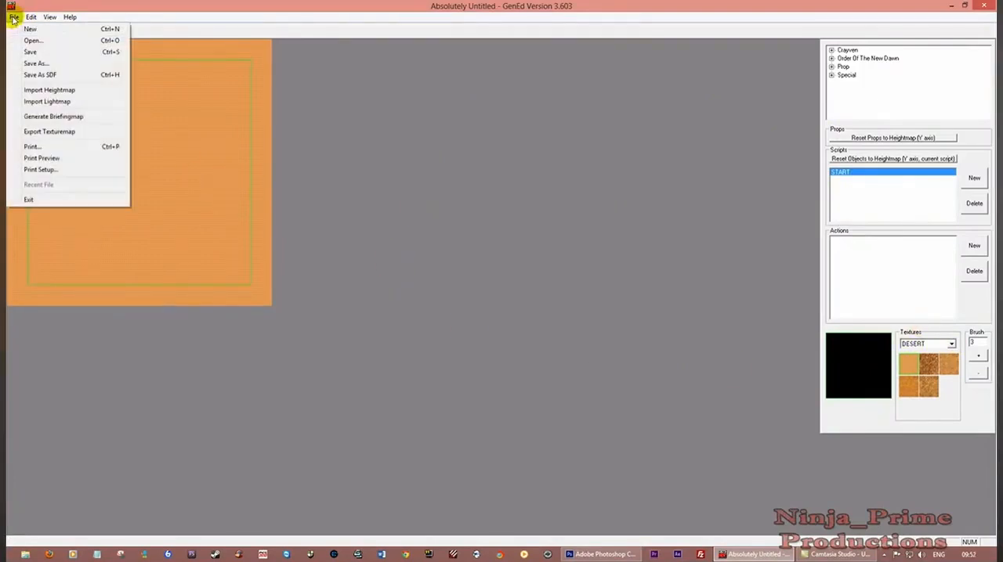
left_click(50, 91)
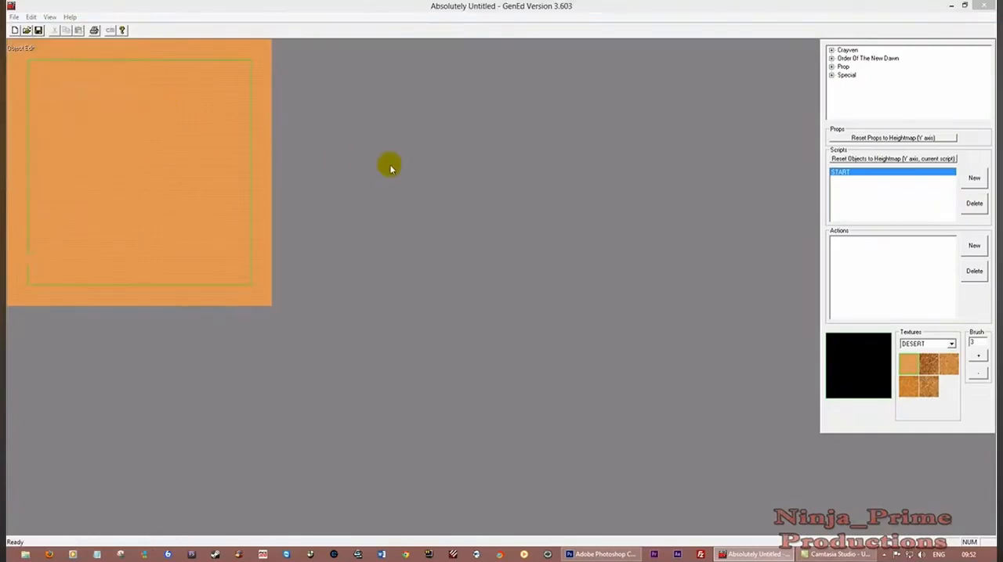
left_click(553, 226)
left_click(554, 227)
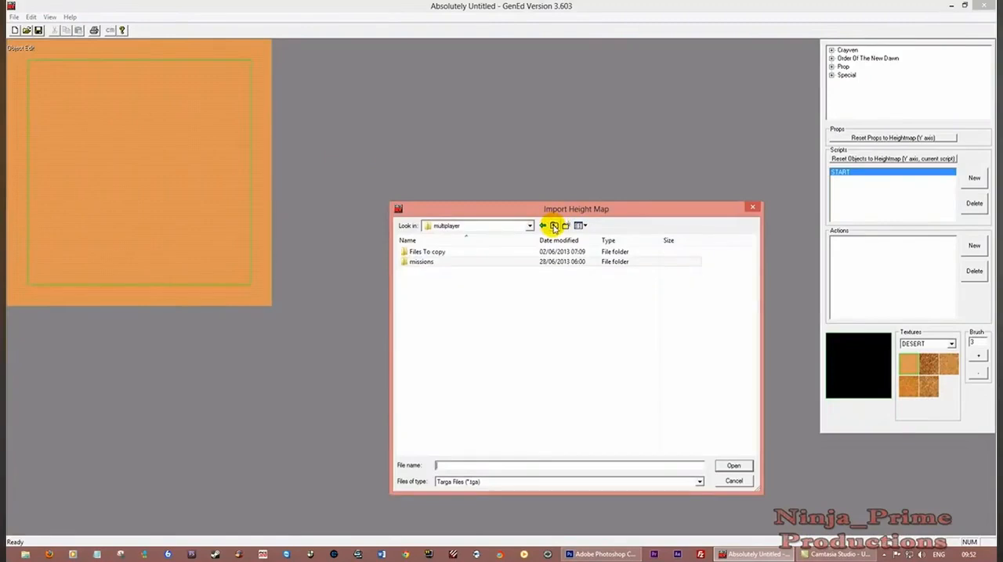
left_click(554, 227)
left_click(436, 271)
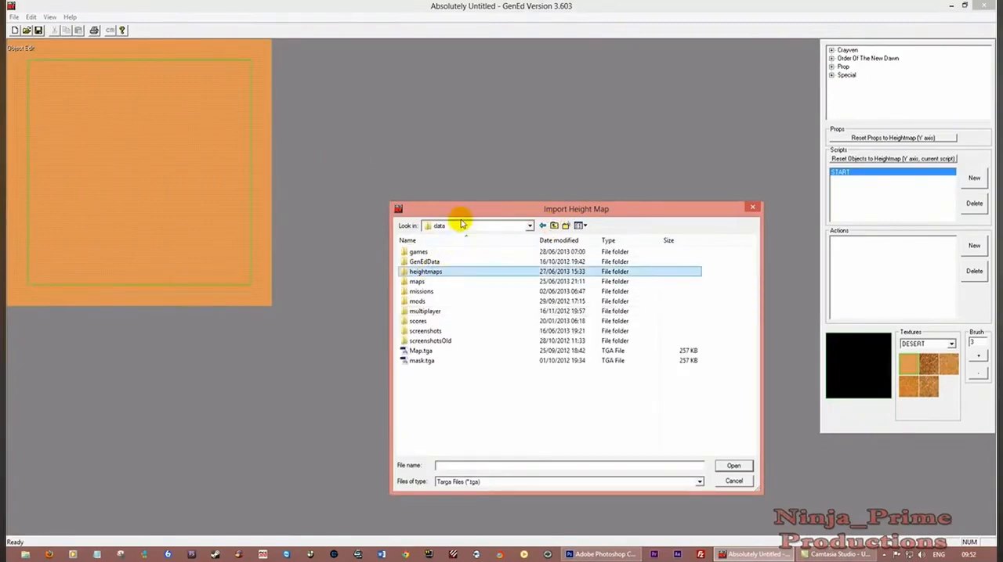
left_click_drag(480, 217, 417, 156)
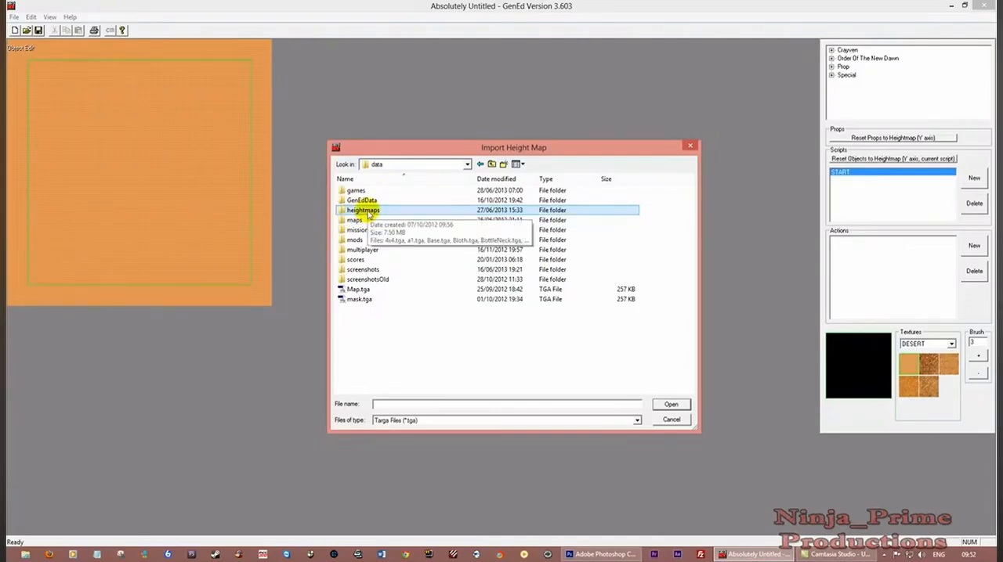
double_click(366, 211)
left_click_drag(687, 246, 678, 320)
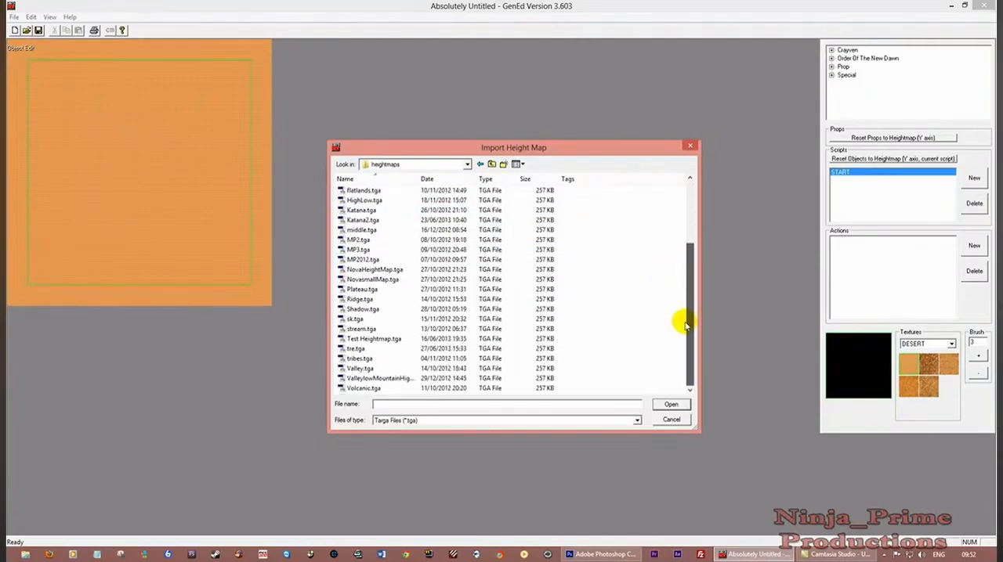
left_click(380, 343)
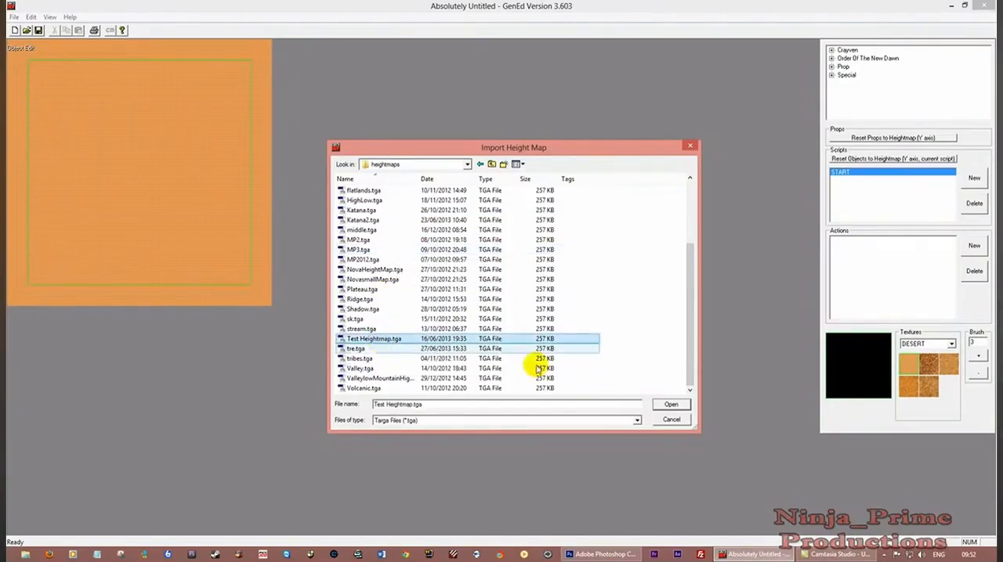
left_click(670, 404)
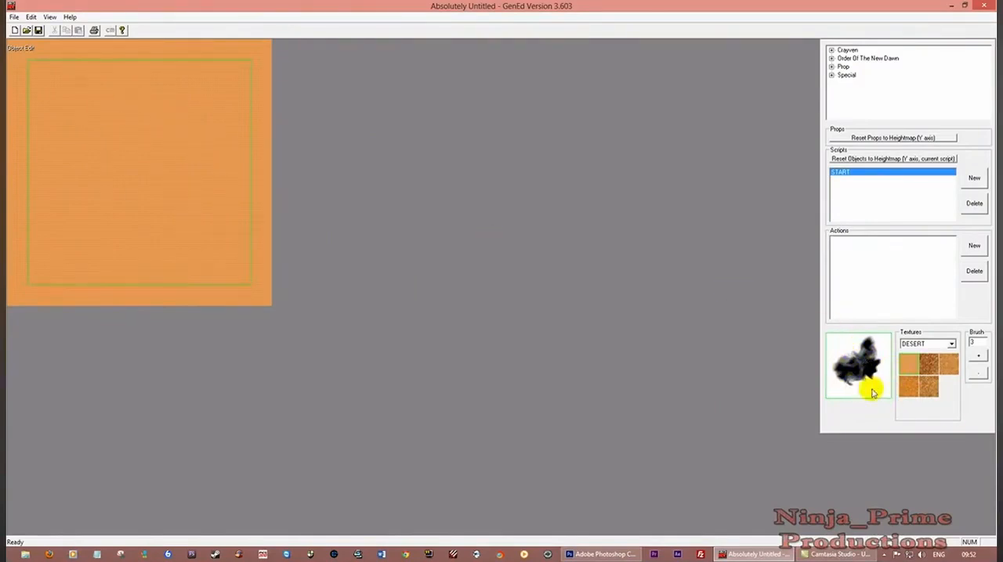
Switch the map display to the SlopeMap view
left_click(31, 17)
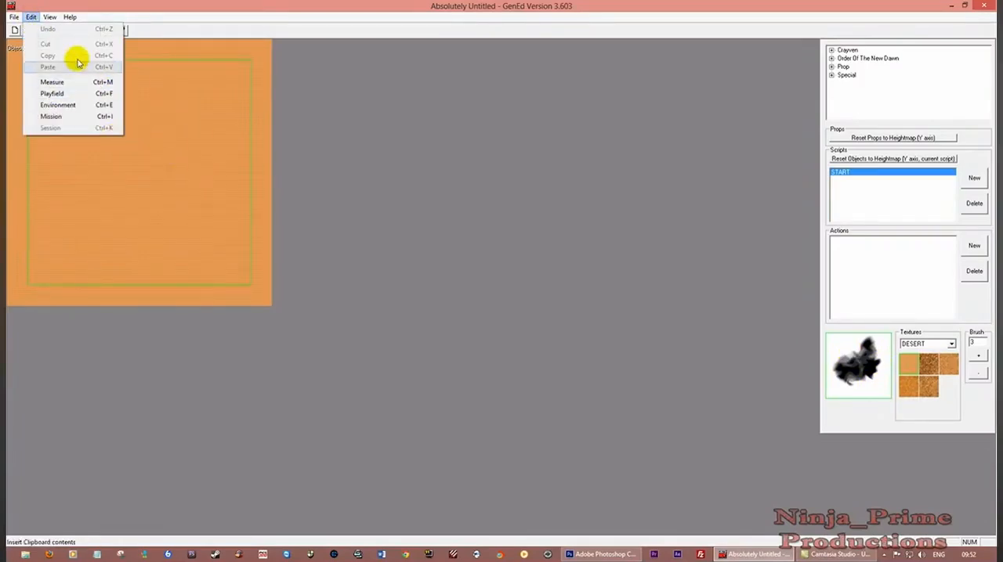
mouse_move(49, 16)
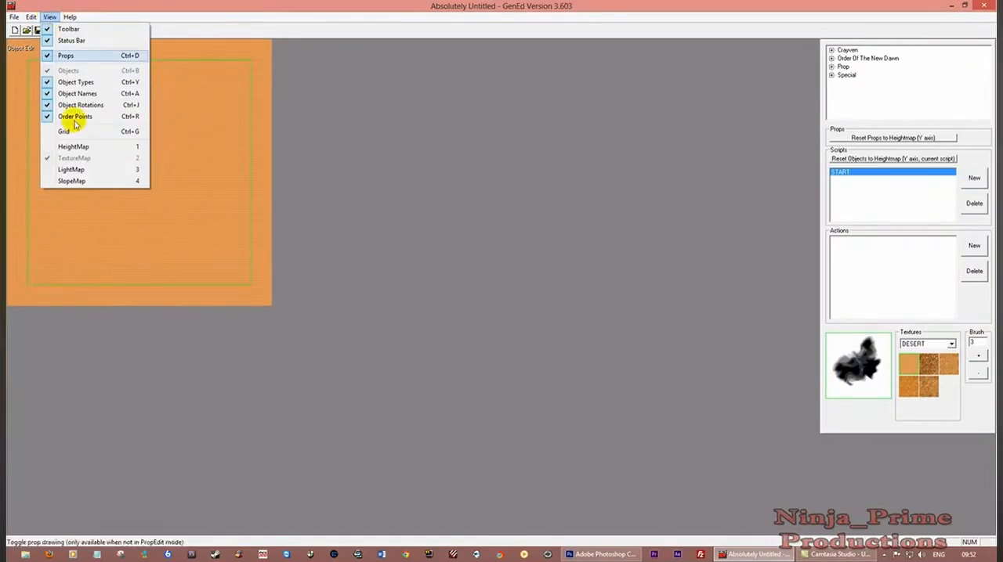
left_click(79, 182)
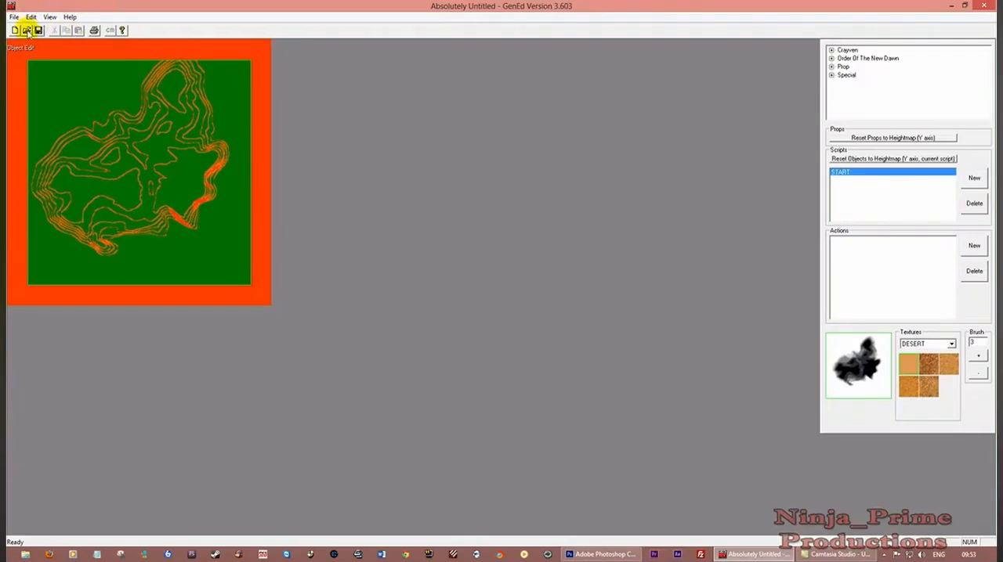
Generate the map's light from the environment settings, keeping the default values, and accept the settings
left_click(30, 16)
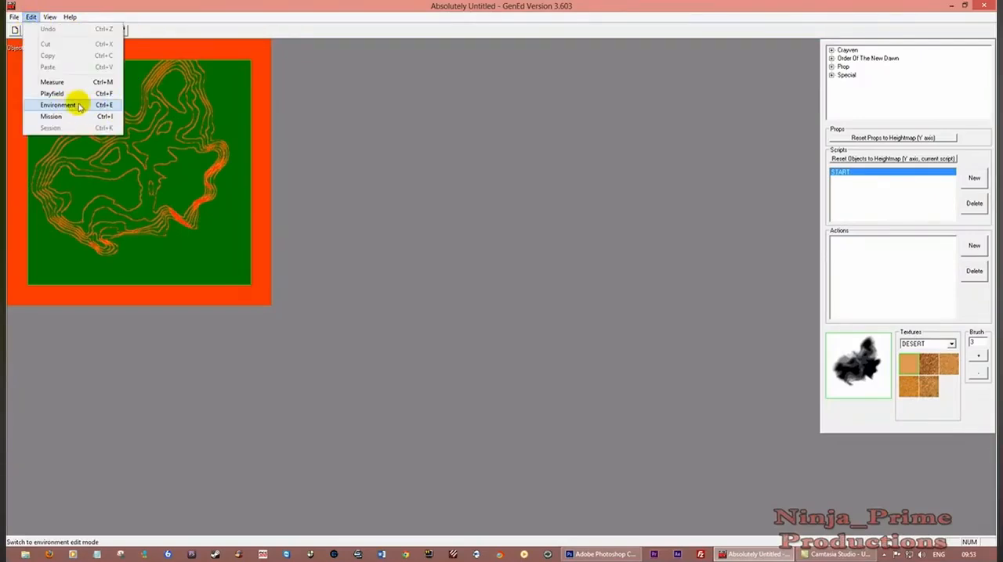
left_click(67, 106)
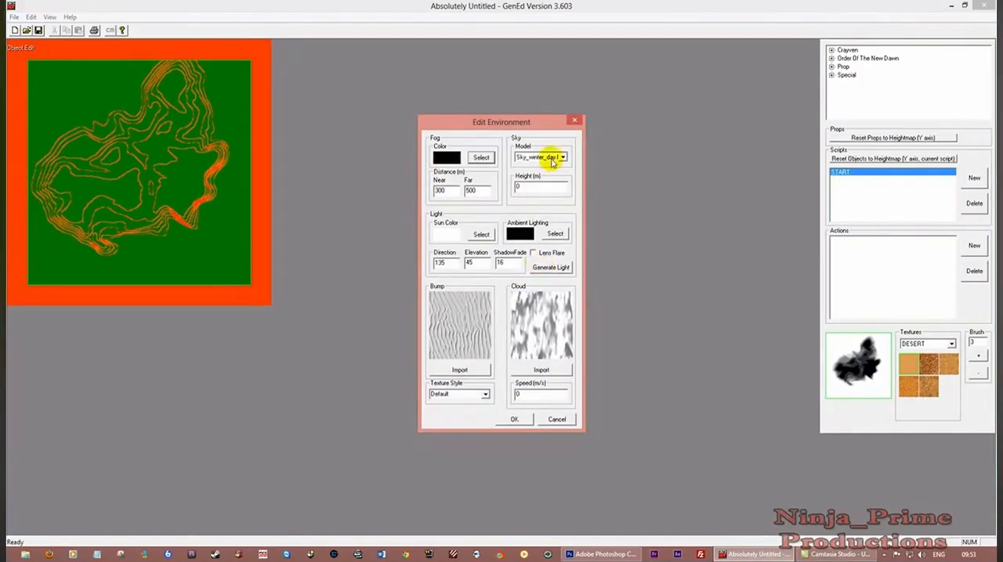
left_click(550, 268)
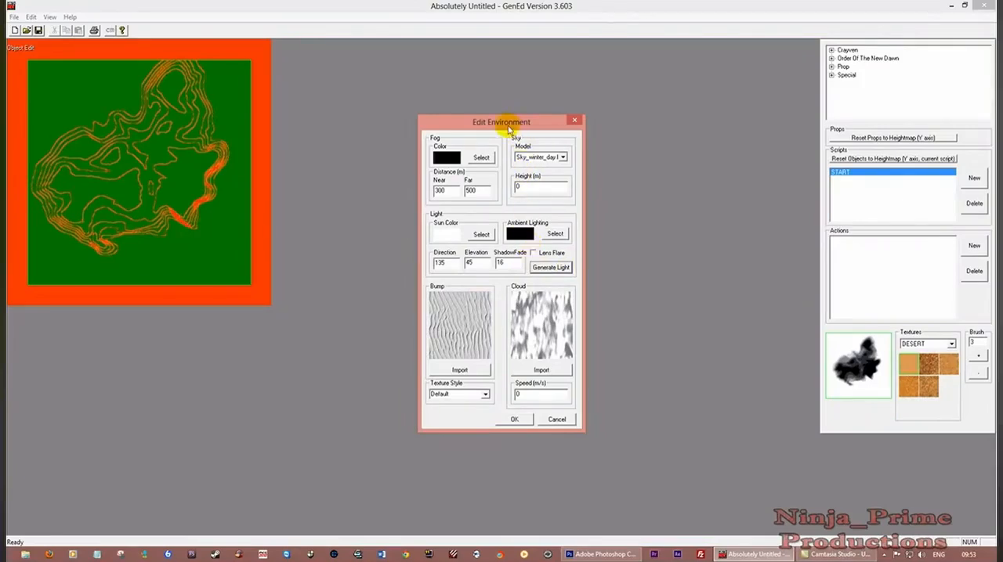
left_click_drag(509, 124, 519, 105)
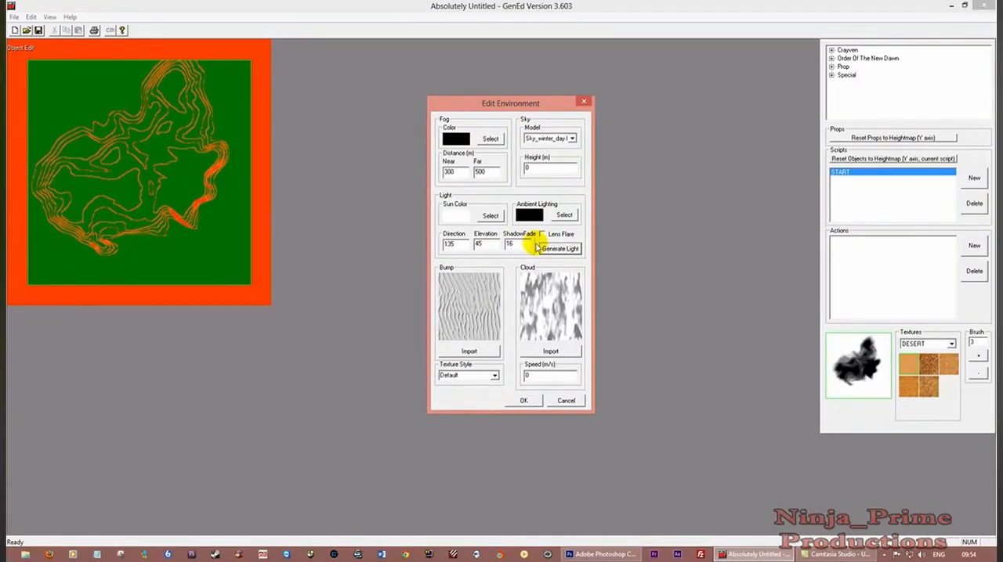
left_click(523, 402)
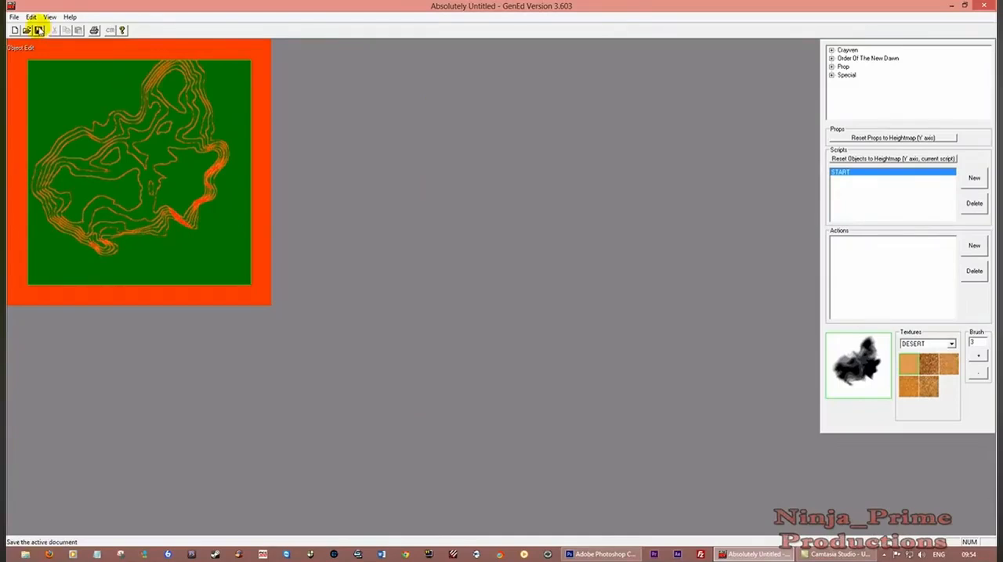
Save the map as test2 in the multiplayer missions folder and dismiss the messages
left_click(38, 29)
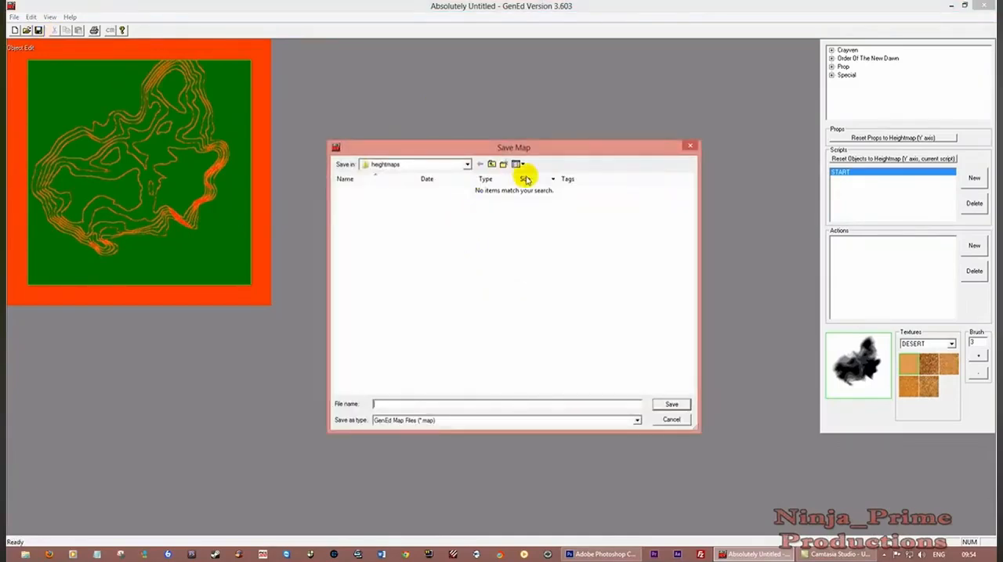
left_click(491, 163)
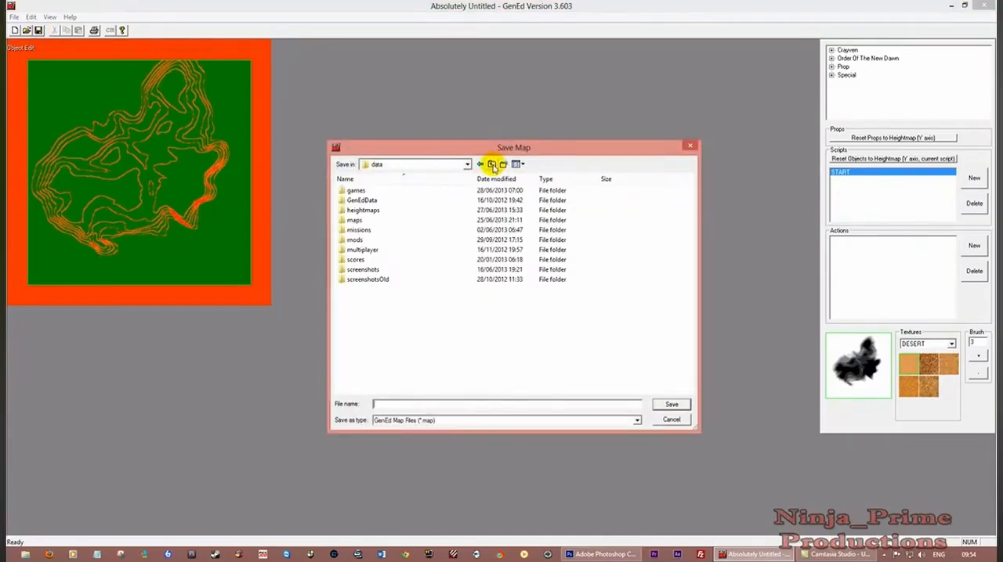
double_click(372, 251)
double_click(359, 200)
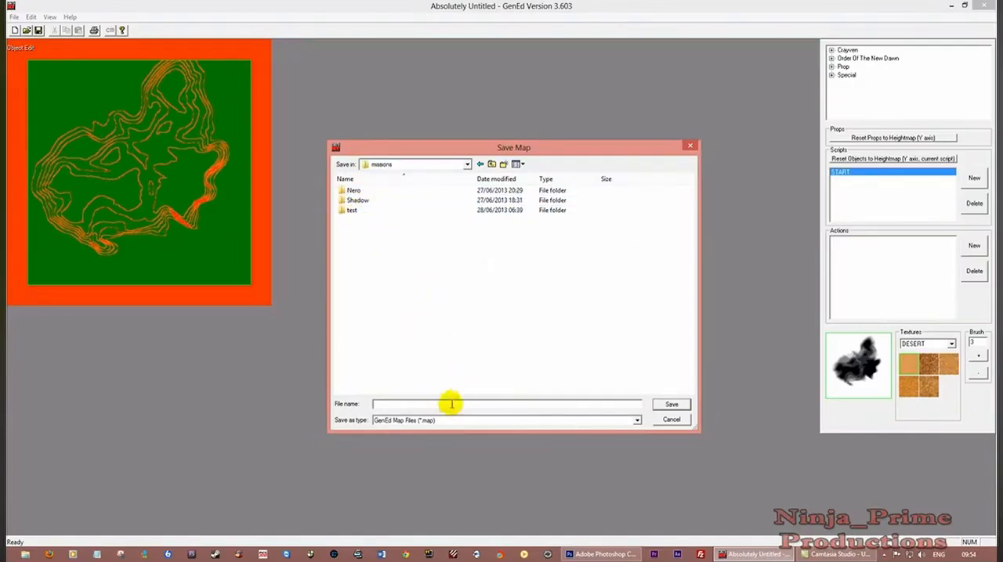
type("test")
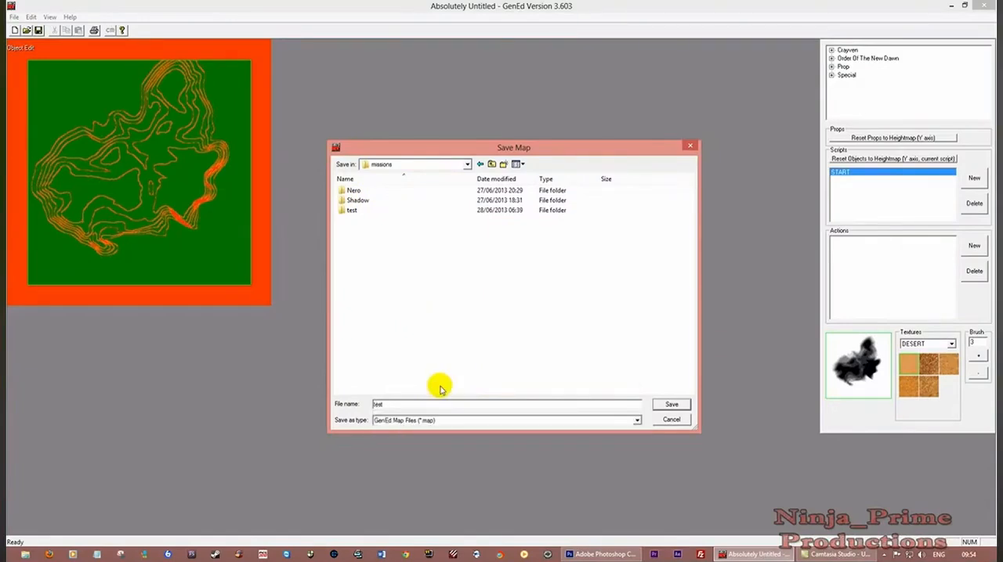
type("2")
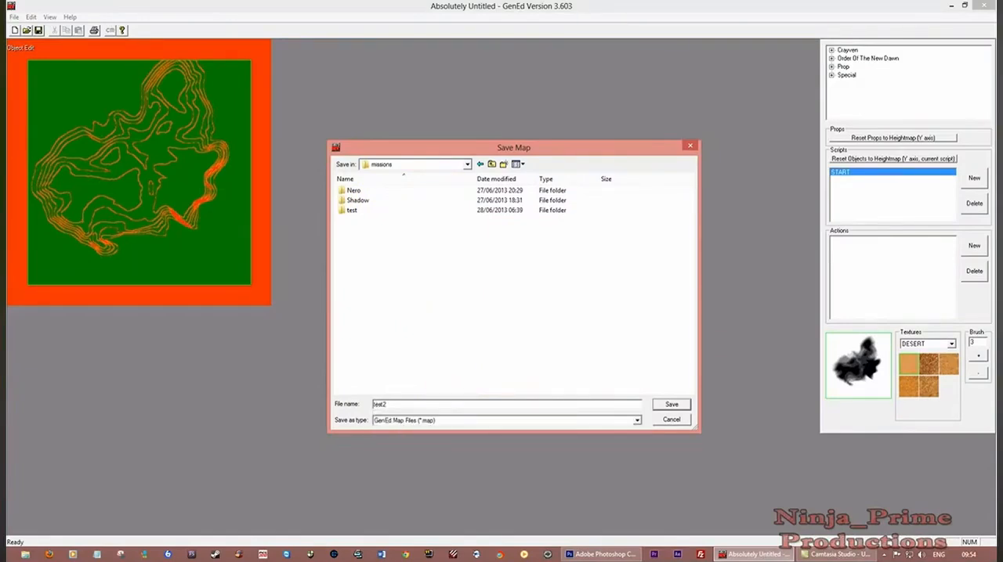
left_click(665, 405)
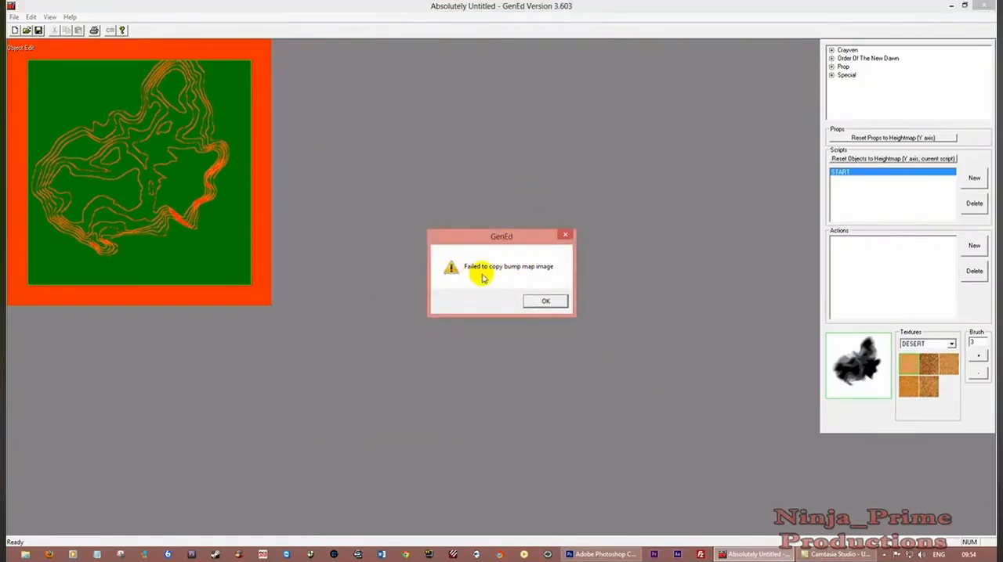
left_click(546, 303)
left_click(514, 298)
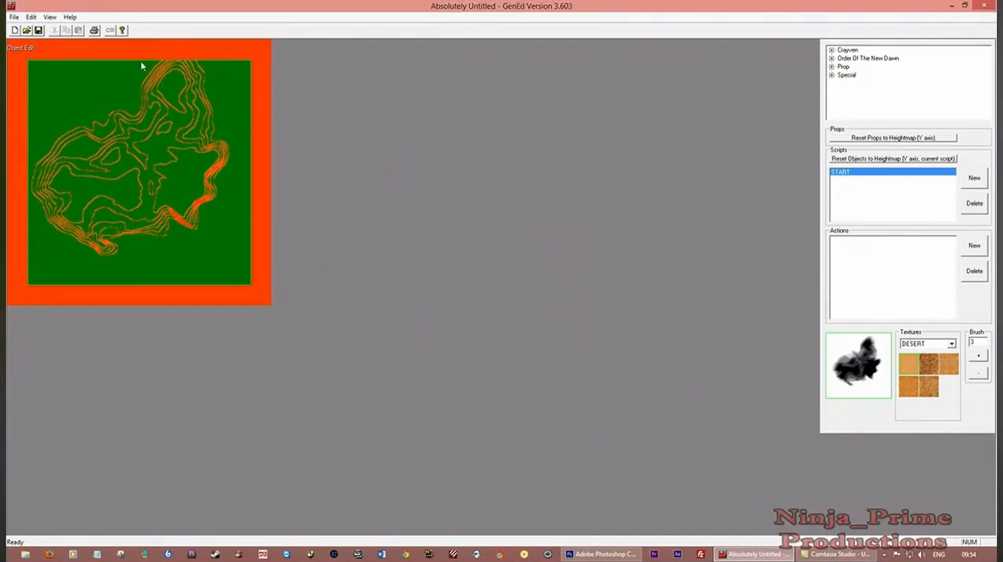
In the environment settings, import desertbumpmap.tga from the GenEdData folder as the bump map
left_click(31, 17)
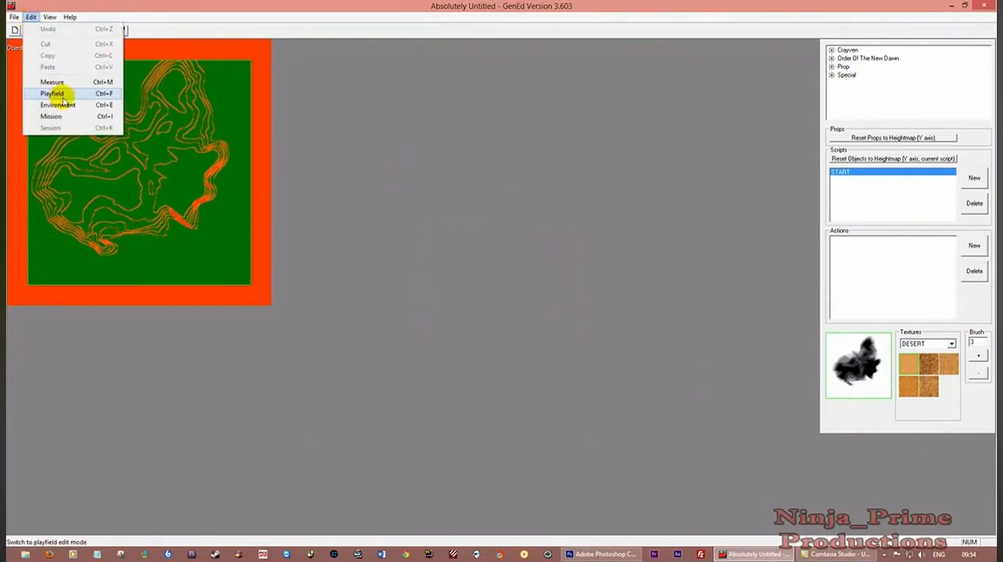
left_click(62, 104)
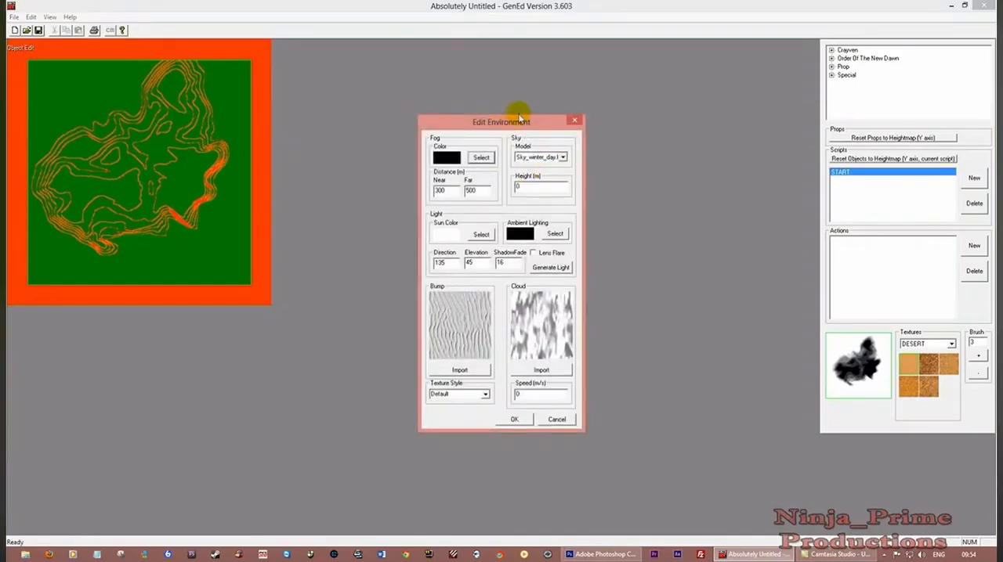
left_click_drag(517, 121, 539, 84)
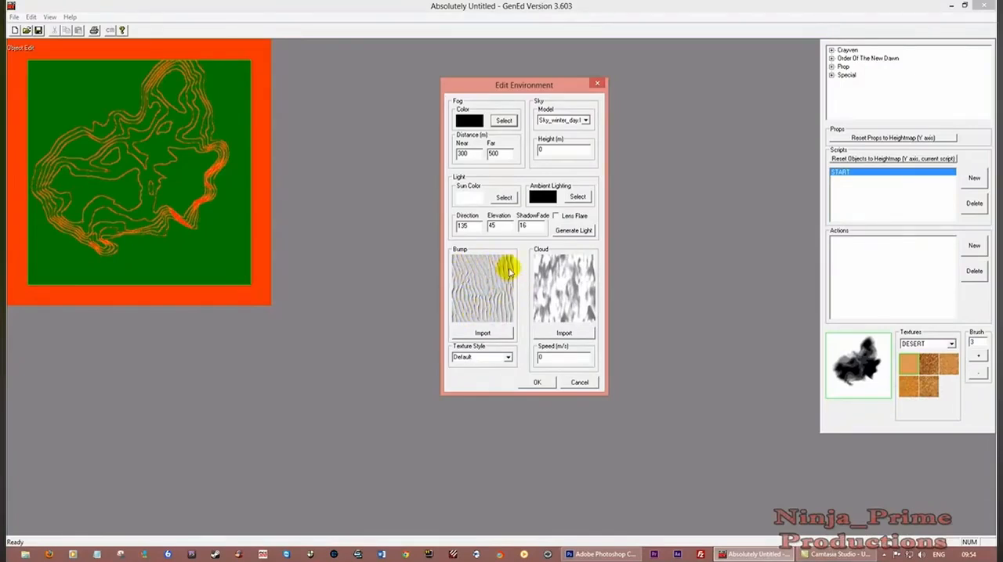
left_click(483, 334)
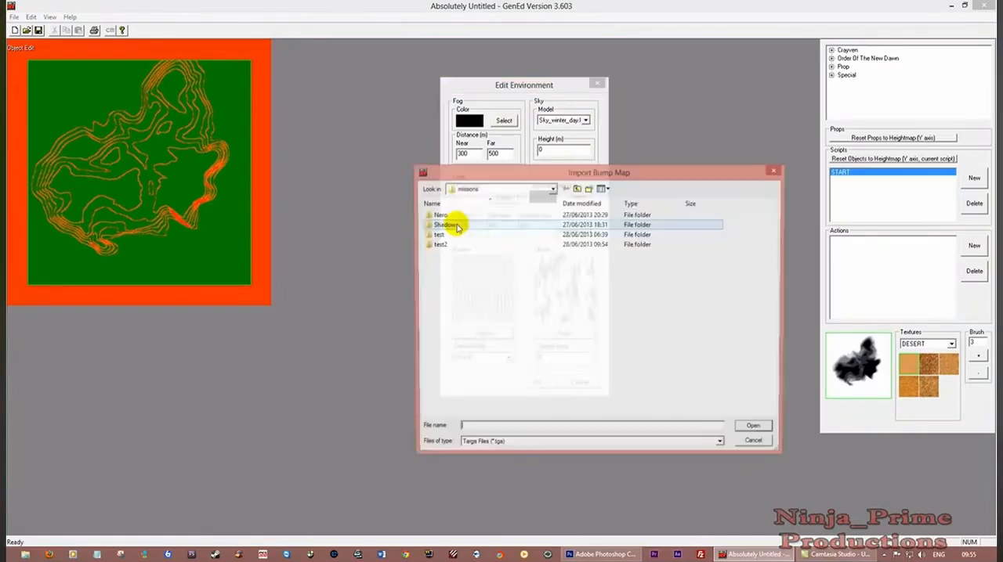
left_click(577, 190)
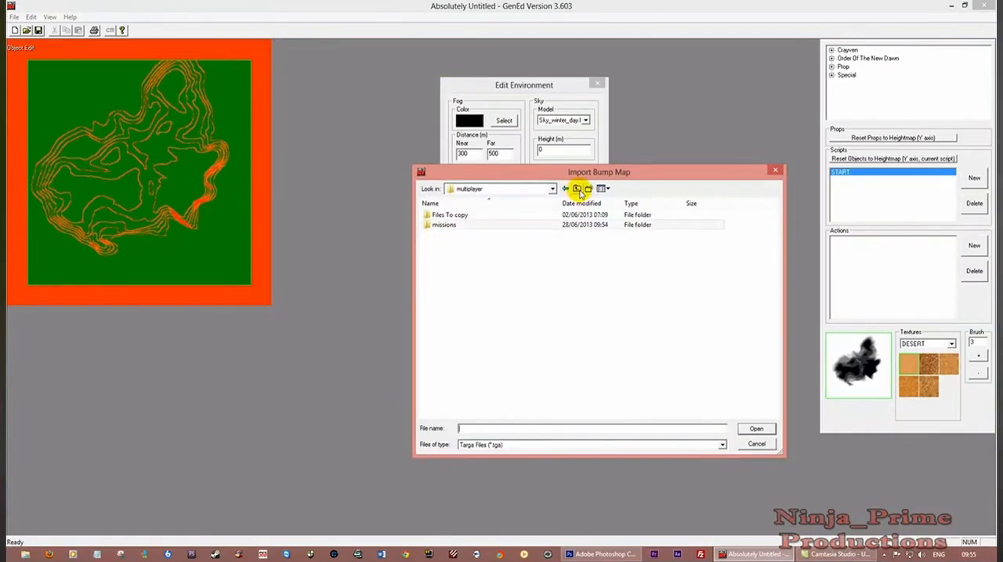
left_click(578, 190)
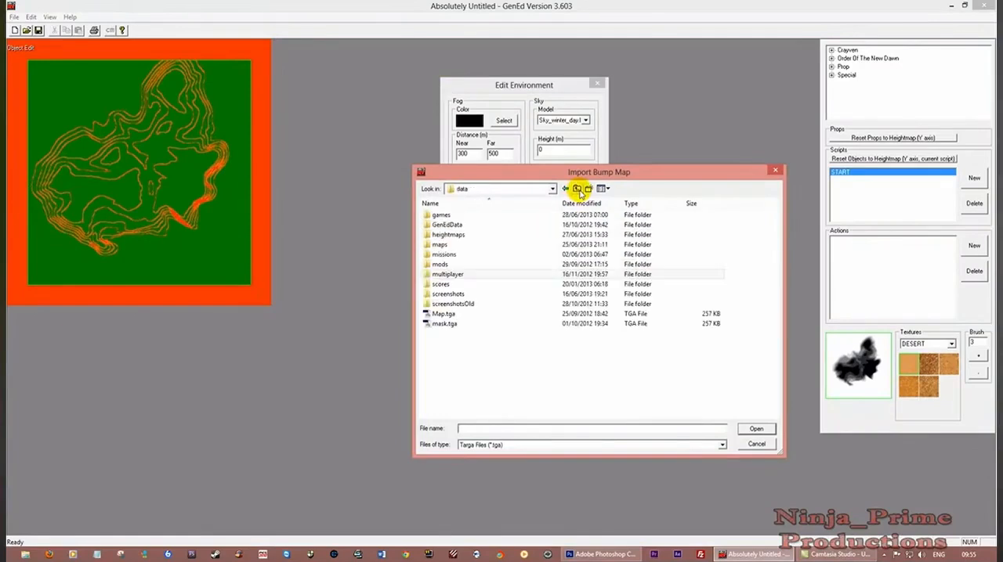
left_click(454, 226)
double_click(454, 227)
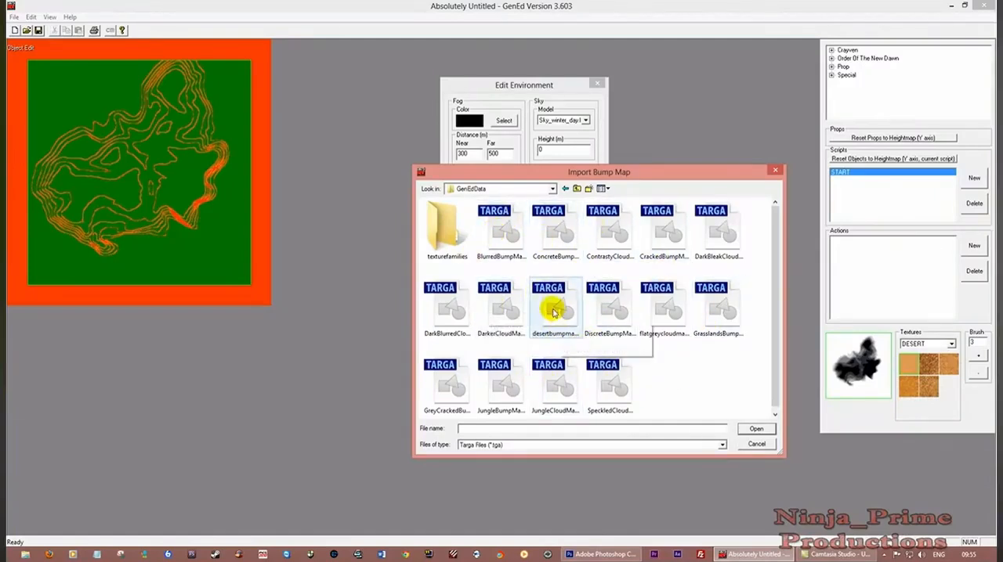
left_click(554, 310)
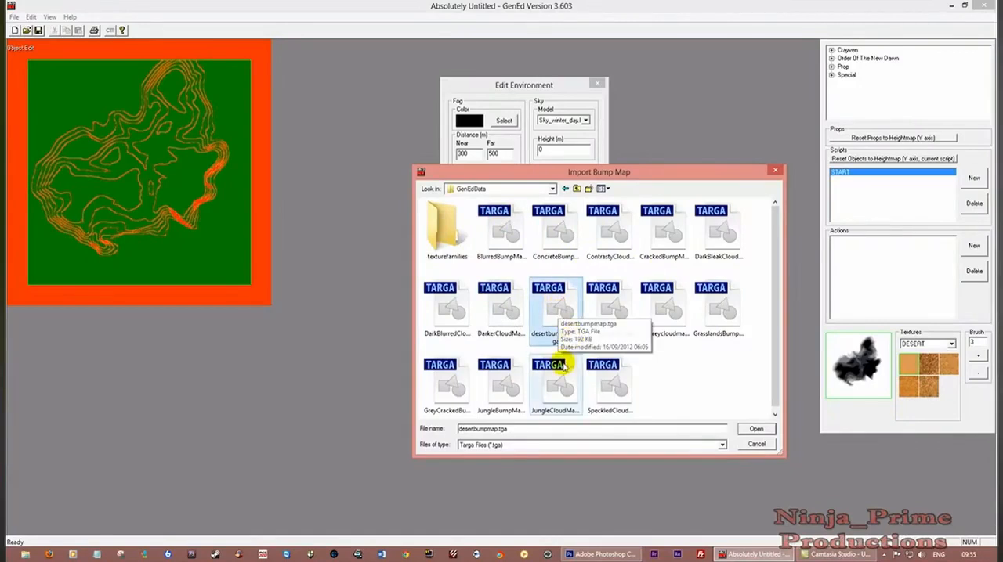
left_click(755, 429)
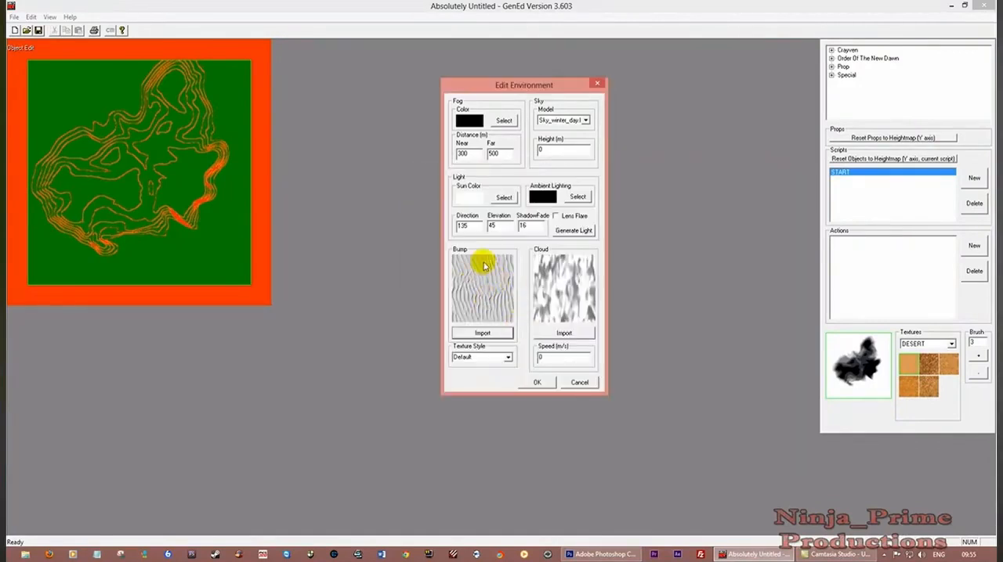
Import ContrastyCloudMap.tga from the GenEdData folder as the cloud map and accept the environment settings
left_click(563, 334)
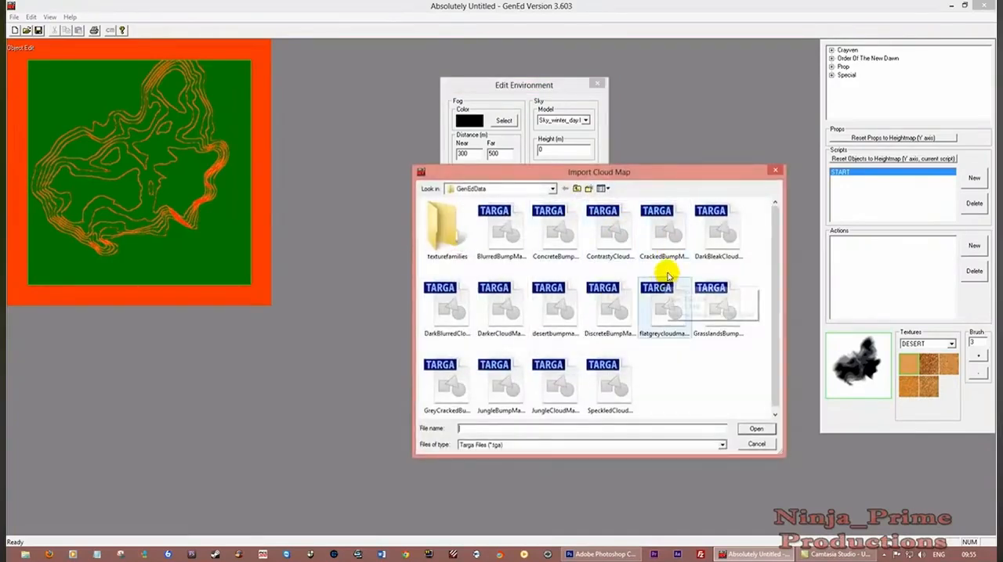
left_click(616, 237)
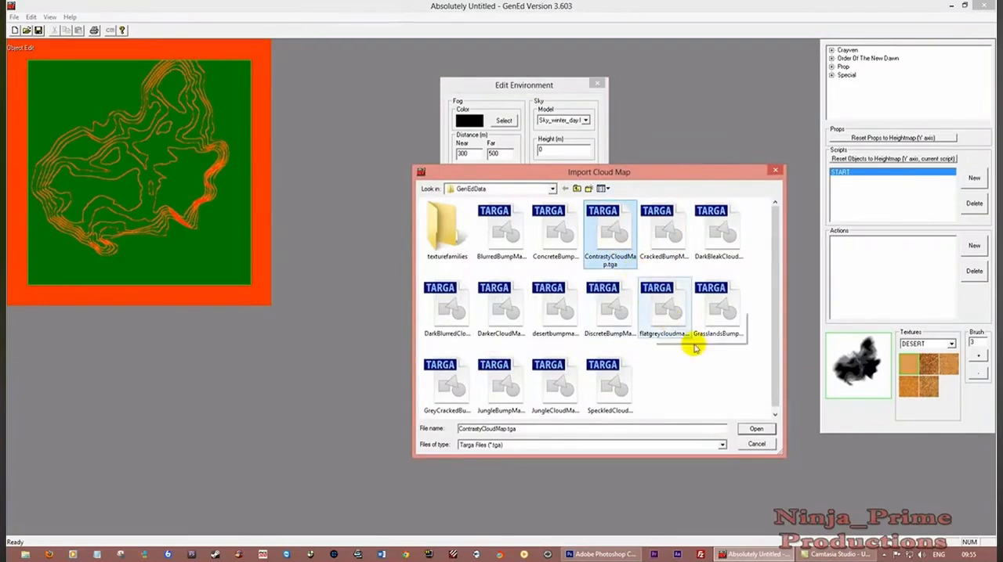
left_click(755, 428)
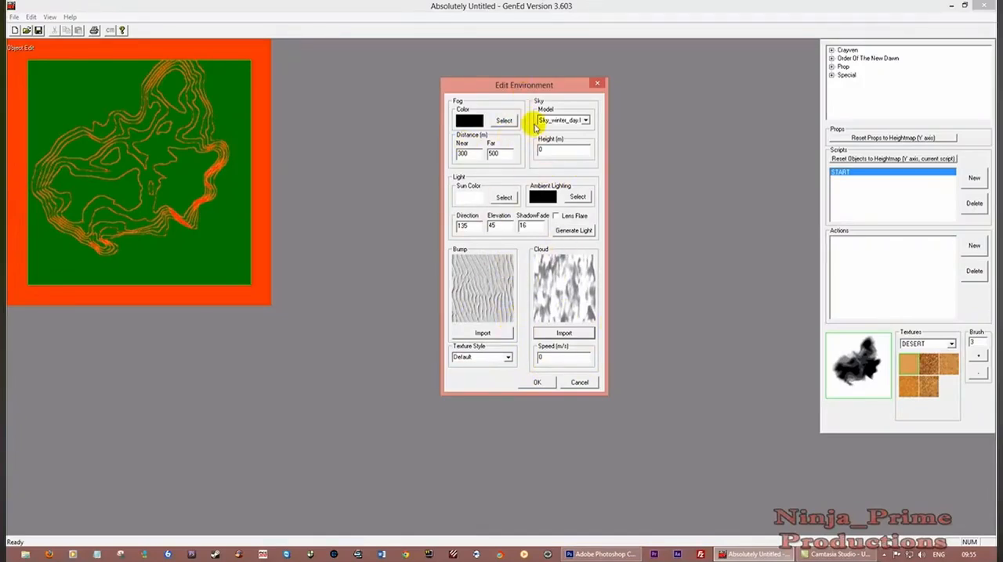
left_click(539, 383)
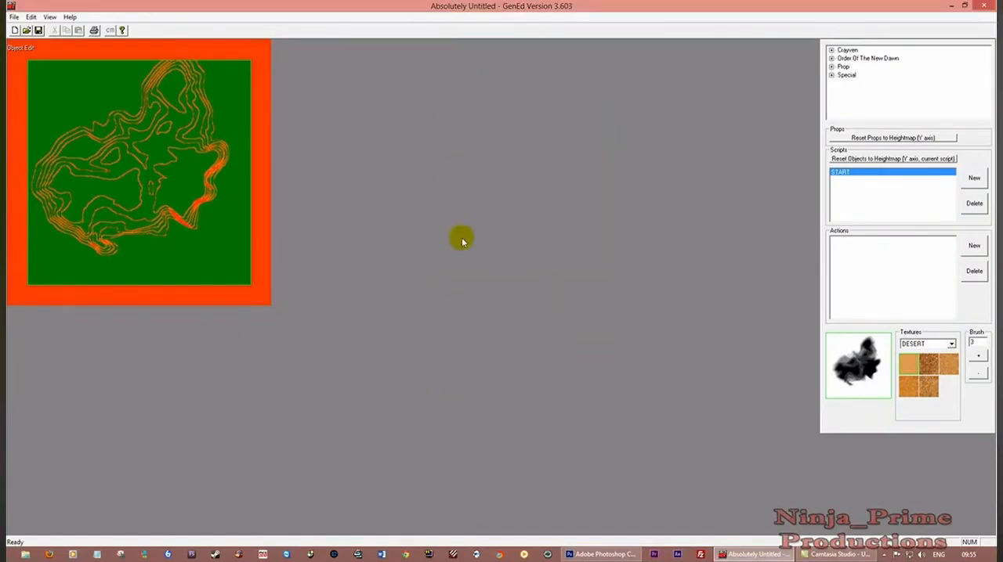
In the mission configuration, set the game type to Multiplayer and the tech level to 6
left_click(31, 18)
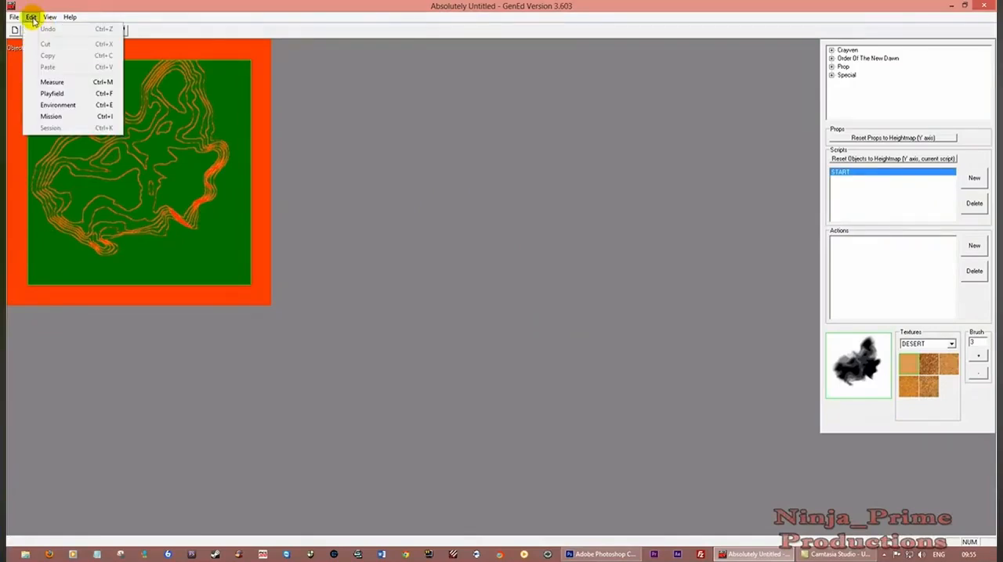
left_click(51, 117)
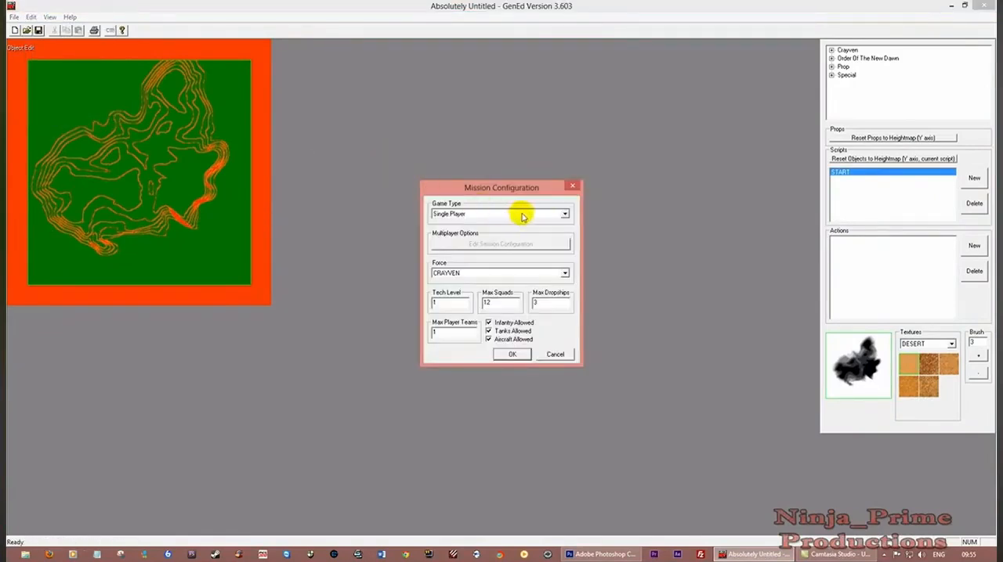
left_click(565, 215)
left_click(481, 224)
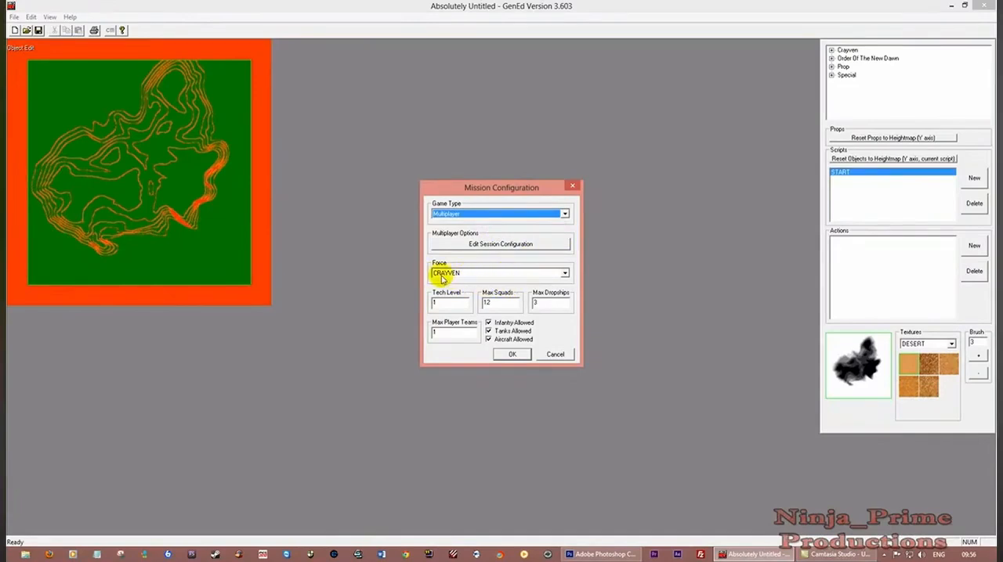
left_click(443, 303)
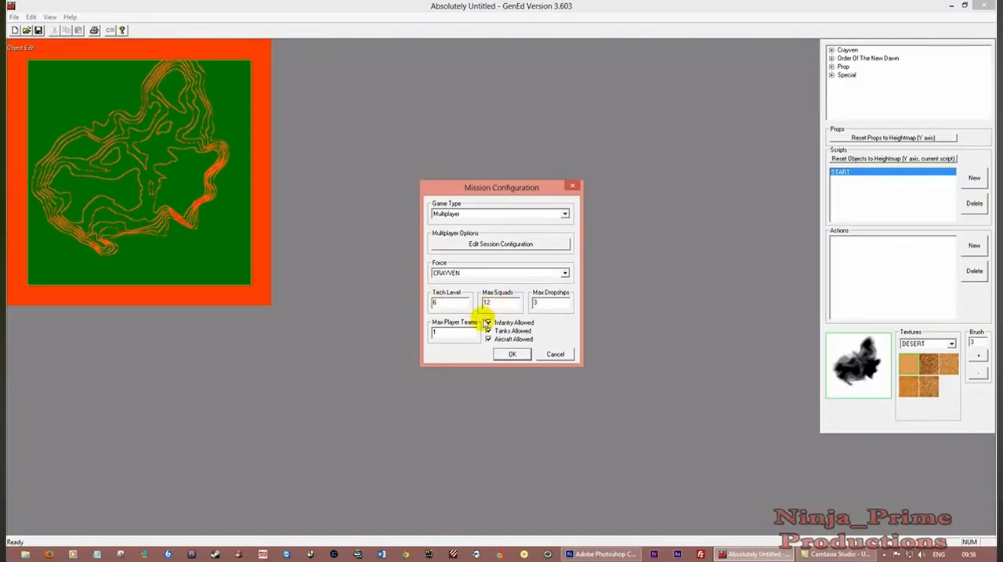
Set the mission's maximum squads to 8 and maximum dropships to 2
left_click_drag(497, 302, 438, 304)
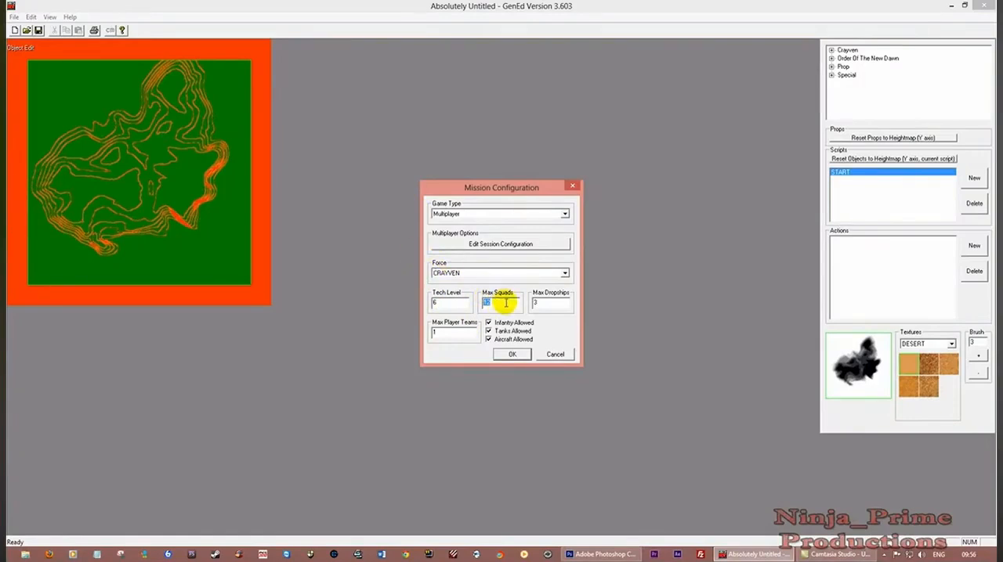
type("8")
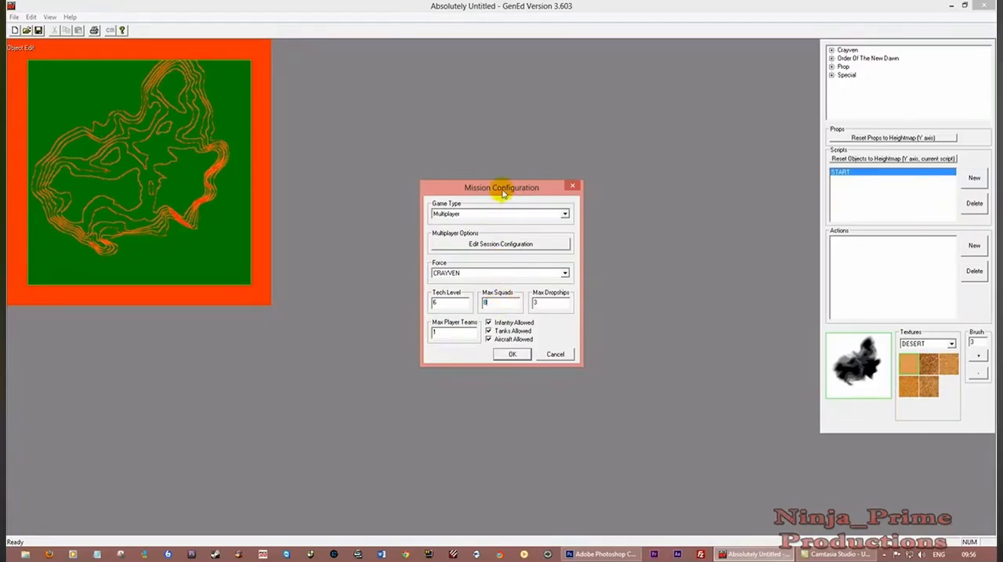
left_click_drag(502, 191, 462, 191)
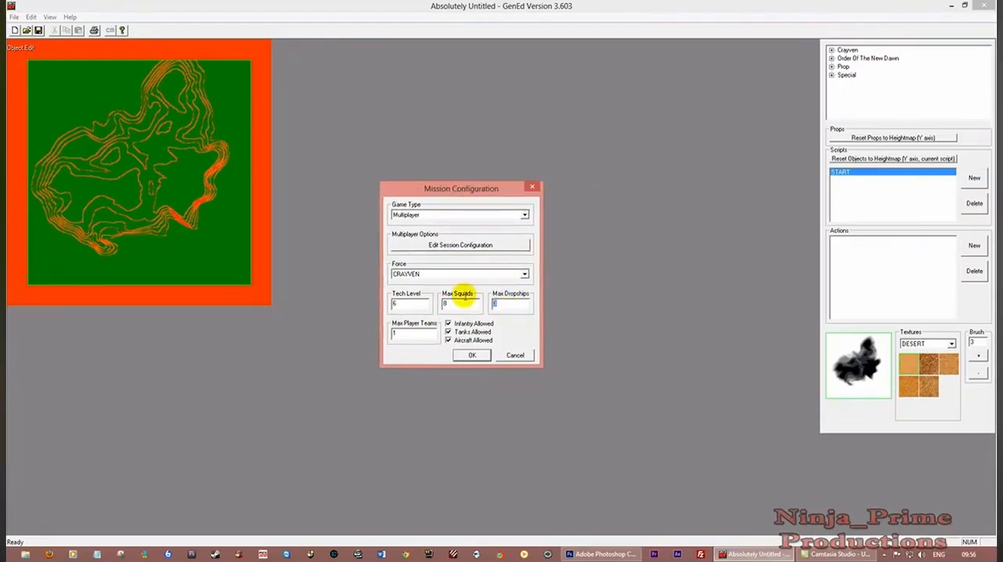
double_click(521, 304)
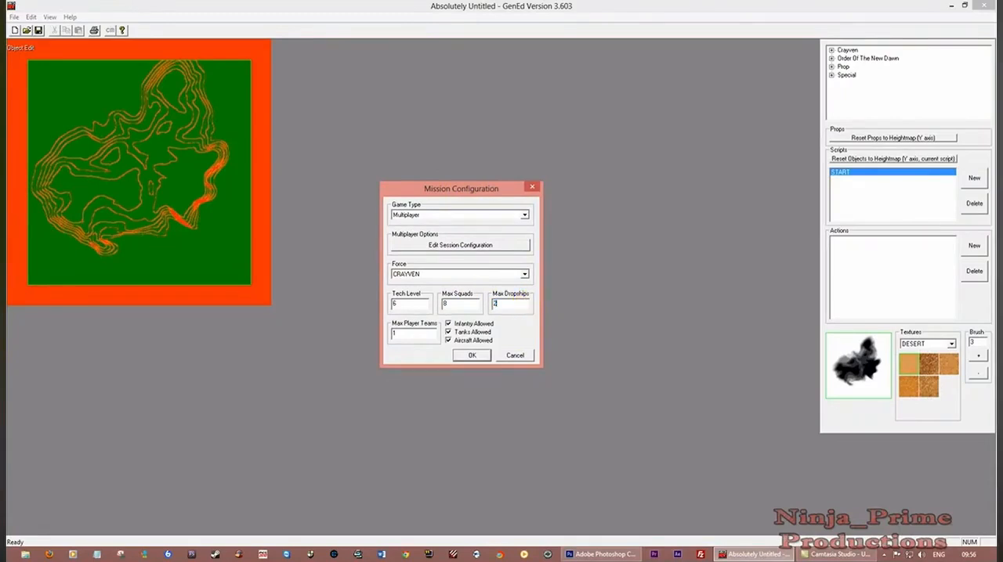
type("2")
left_click_drag(475, 188, 481, 152)
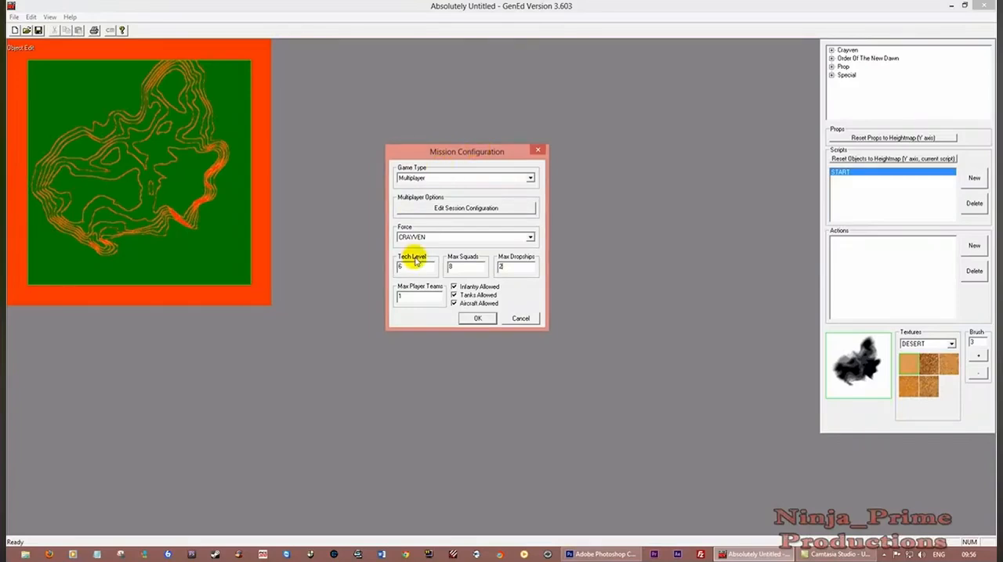
left_click_drag(473, 156, 479, 142)
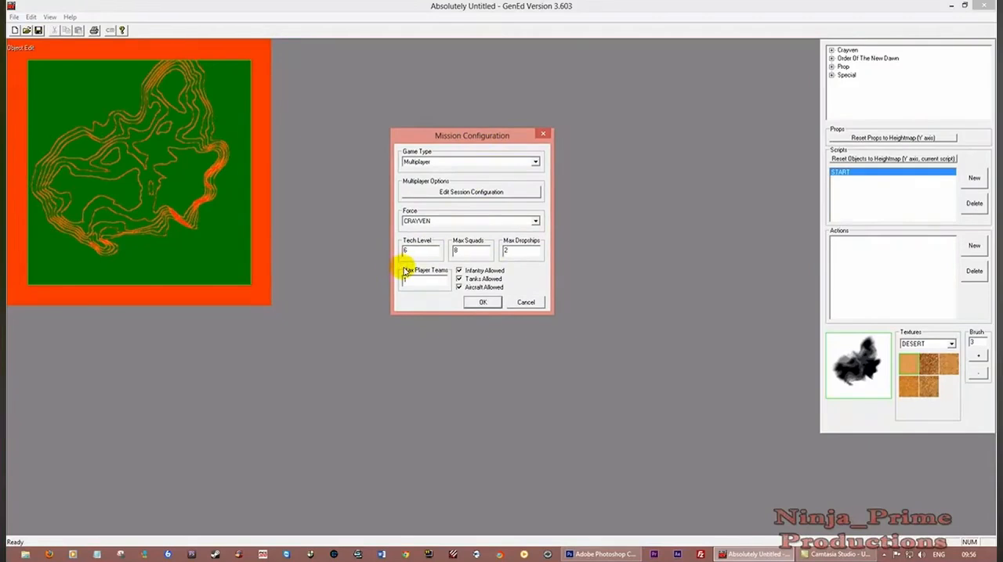
Set the maximum player teams to 2 and disallow aircraft in the mission
double_click(425, 280)
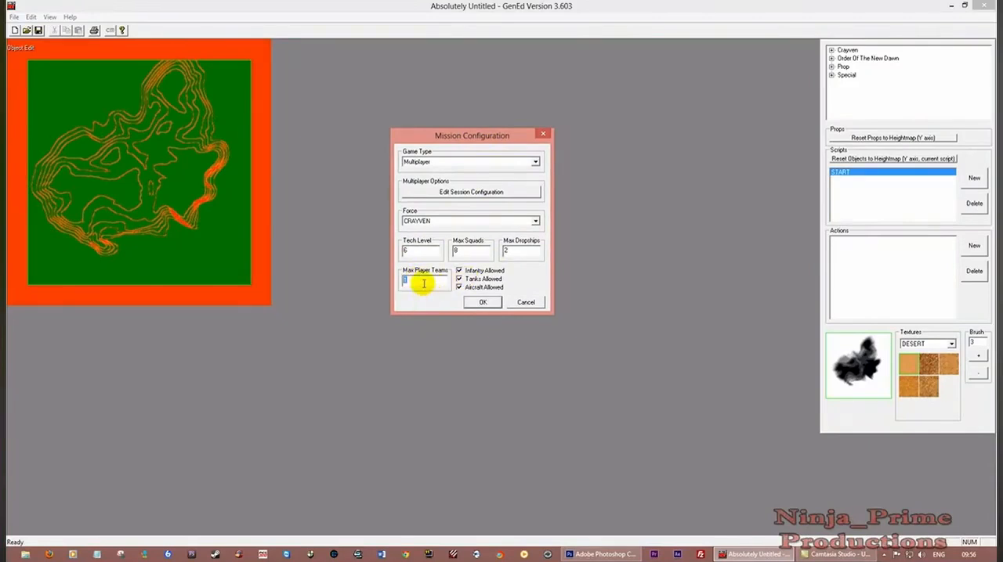
type("4")
left_click(459, 287)
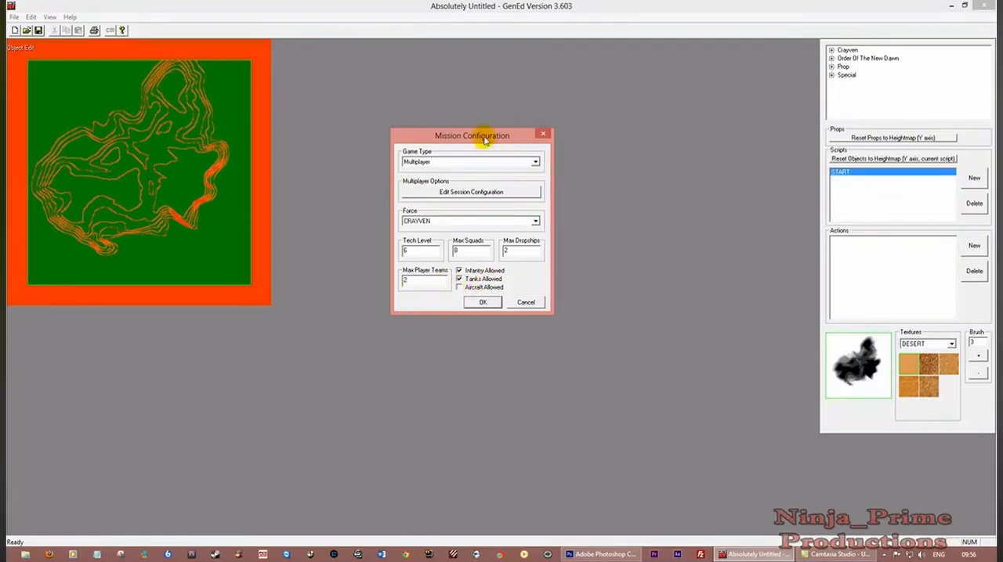
left_click_drag(488, 139, 455, 169)
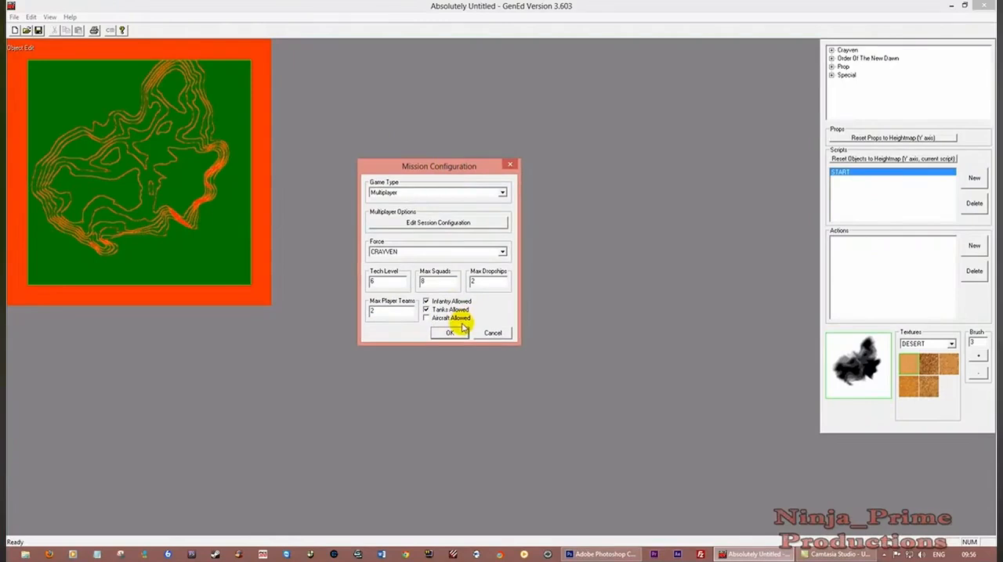
In the multiplayer session configuration, set a 20-minute time limit and the Apc (Not Vital) mode, and accept the settings
left_click(444, 223)
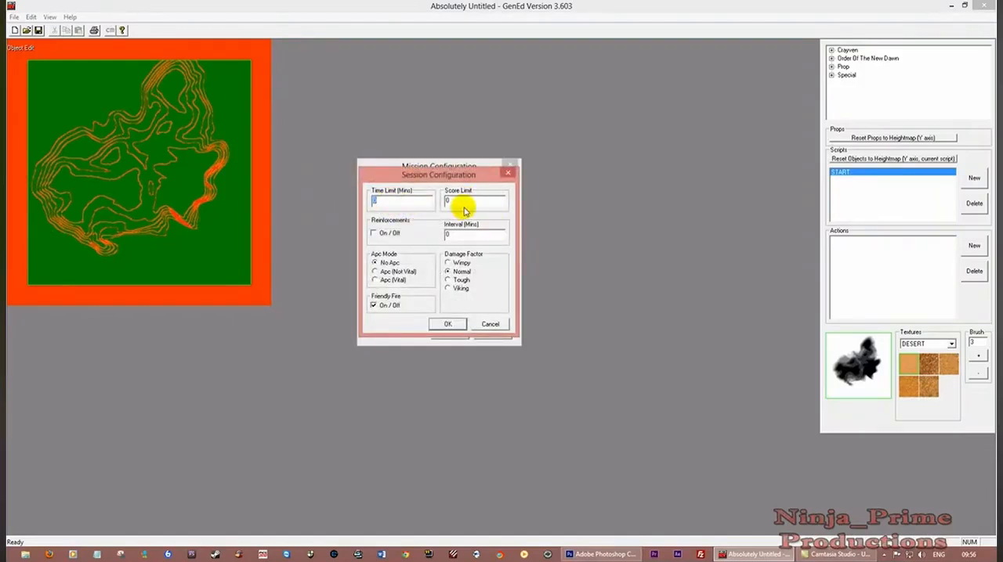
type("2")
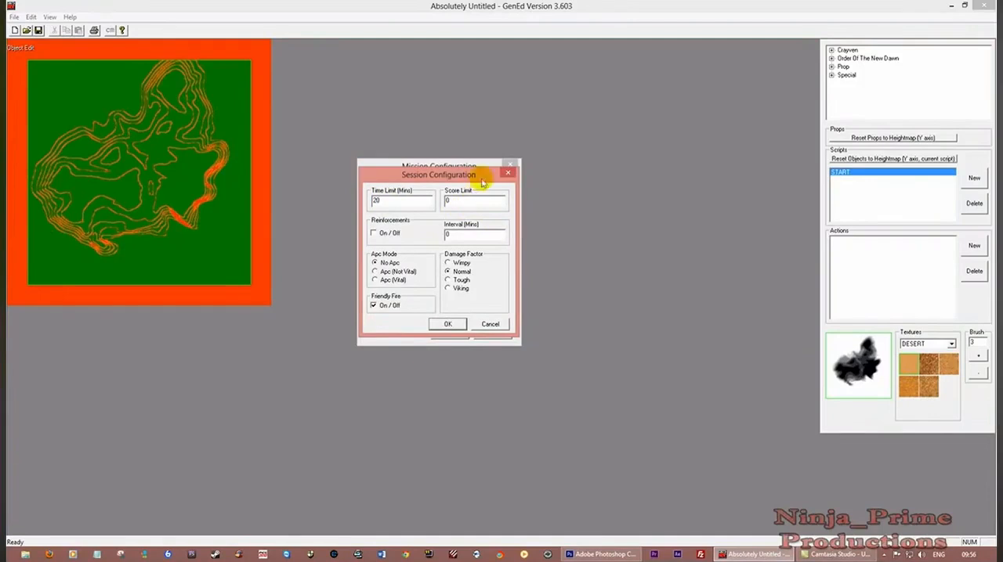
left_click_drag(454, 174, 449, 162)
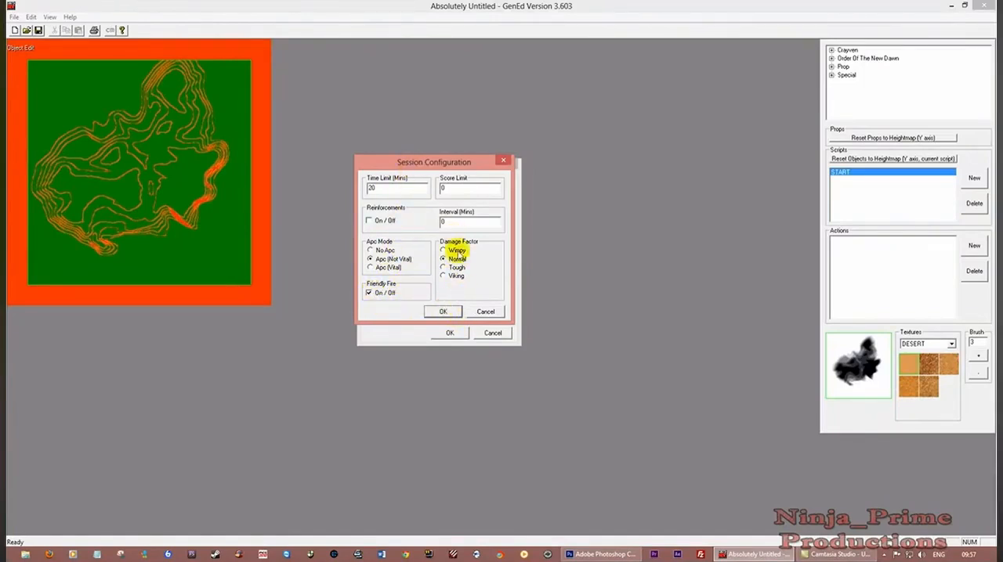
left_click(444, 312)
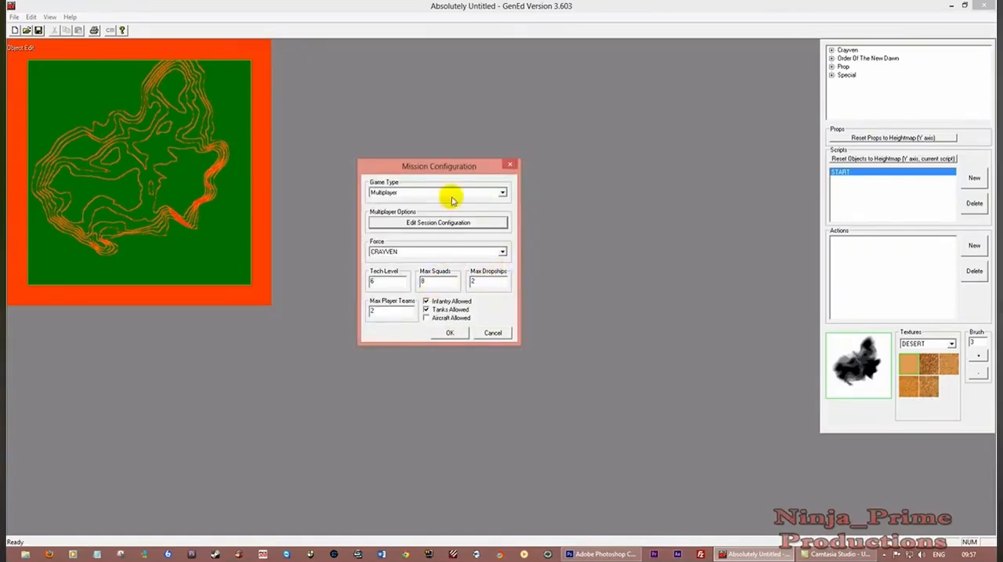
Accept the mission configuration and save the map, overwriting the existing version
left_click(450, 334)
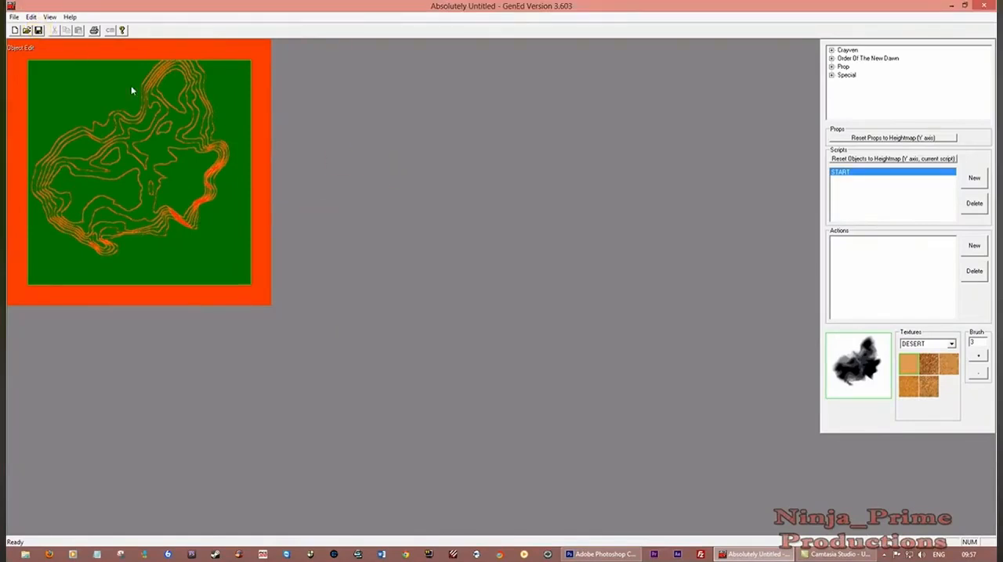
left_click(38, 30)
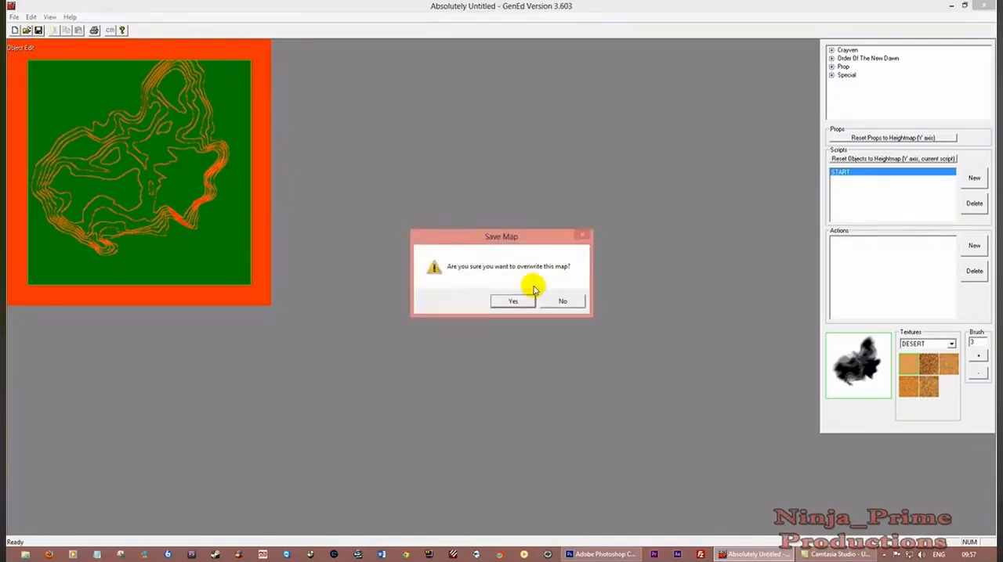
left_click(512, 300)
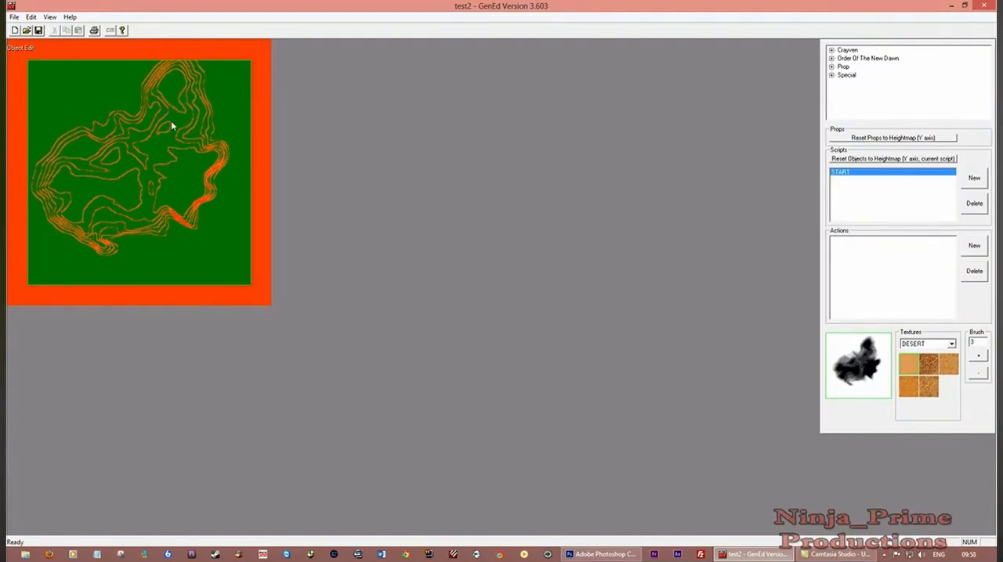
Switch to playfield editing and shrink the playfield to an aspect of about 2600
left_click(31, 17)
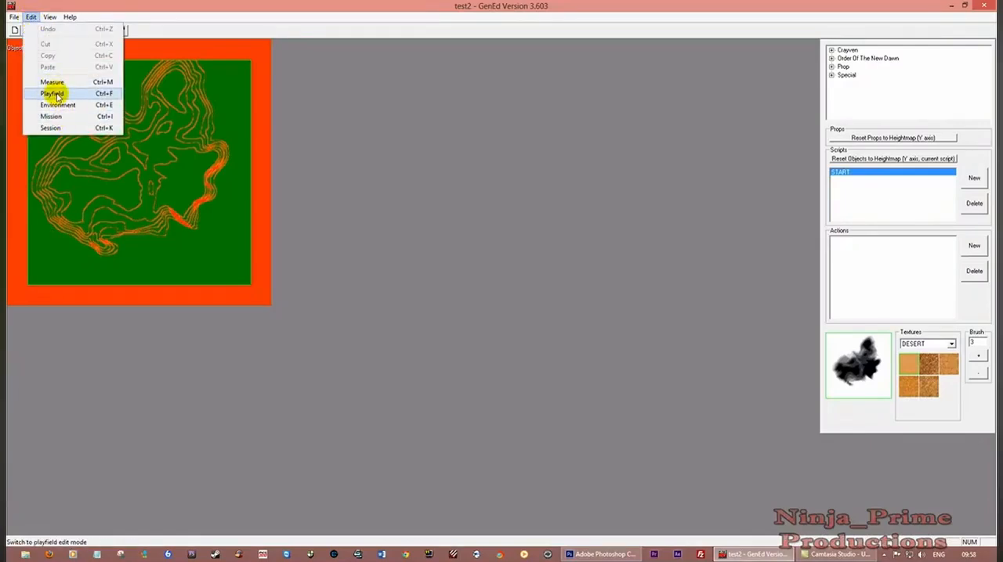
left_click(182, 87)
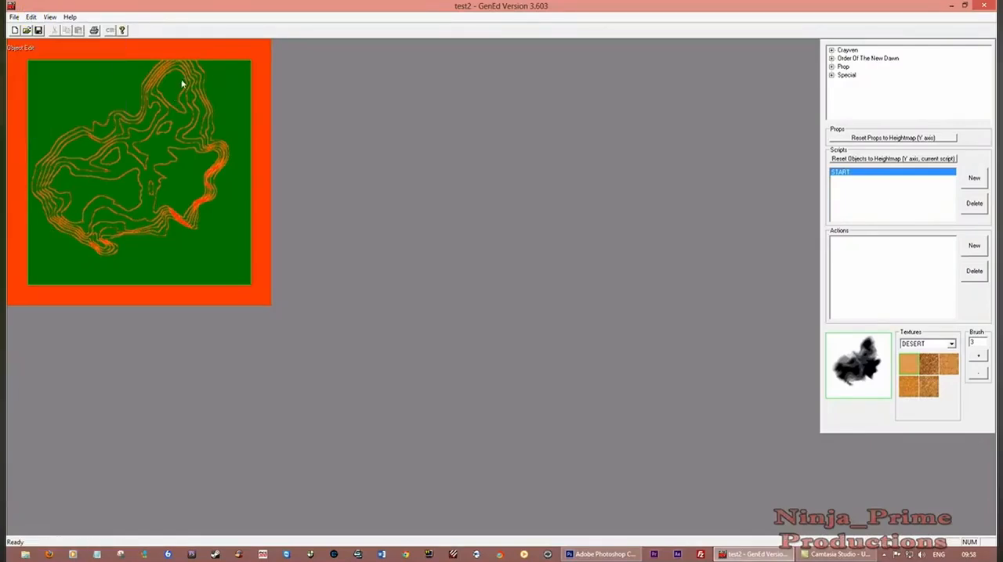
left_click(30, 16)
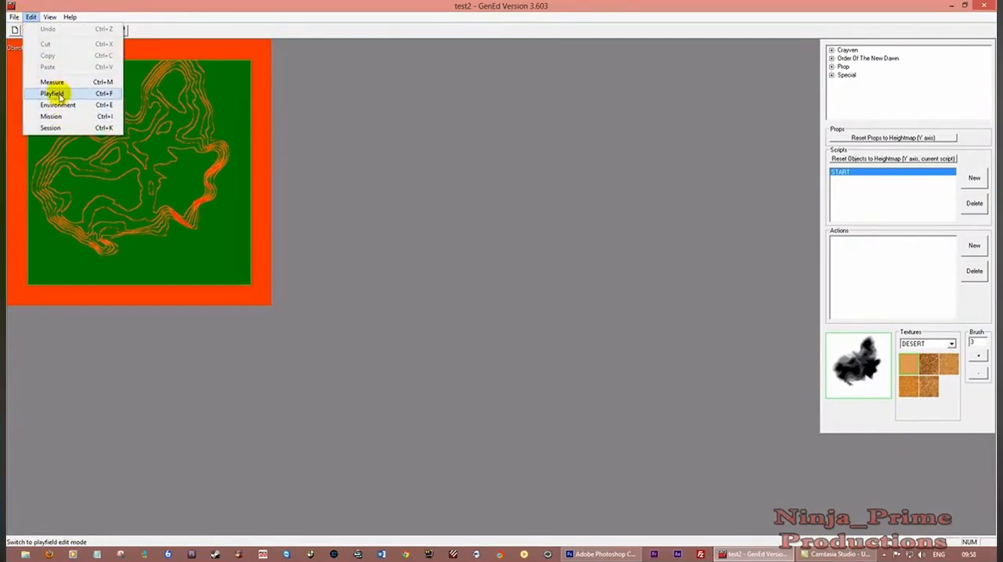
left_click(51, 93)
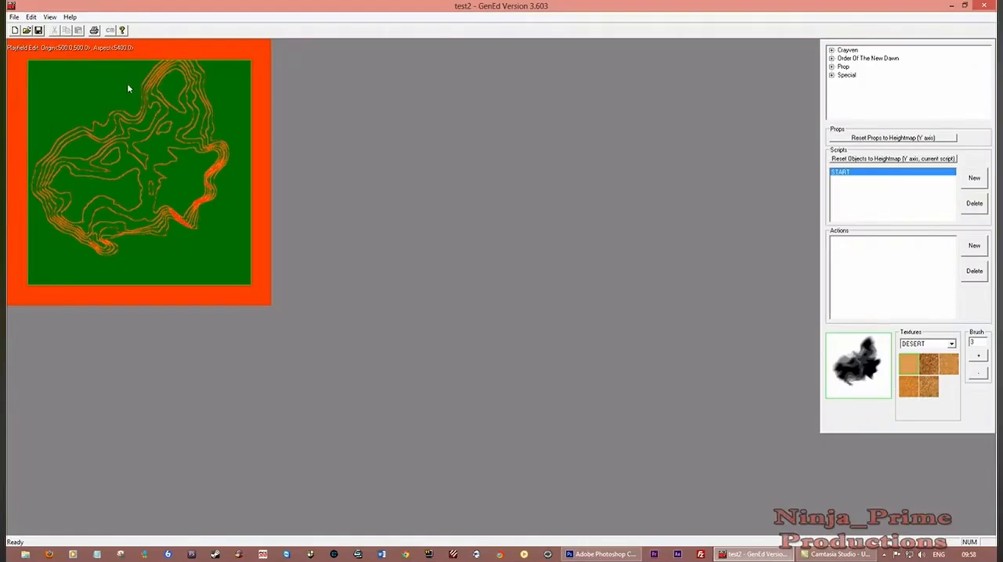
key("minus")
key("minus")
key("minus")
key("minus")
key("minus")
key("minus")
key("minus")
key("minus")
key("minus")
key("minus")
key("minus")
key("minus")
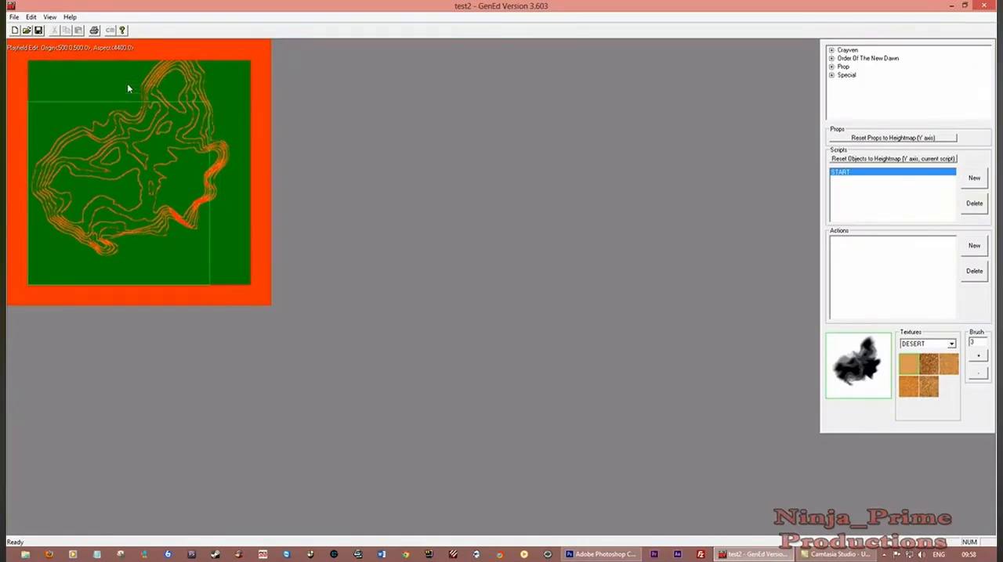
key("minus")
key("minus")
key("minus")
key("minus")
key("minus")
key("minus")
key("minus")
key("minus")
key("minus")
key("minus")
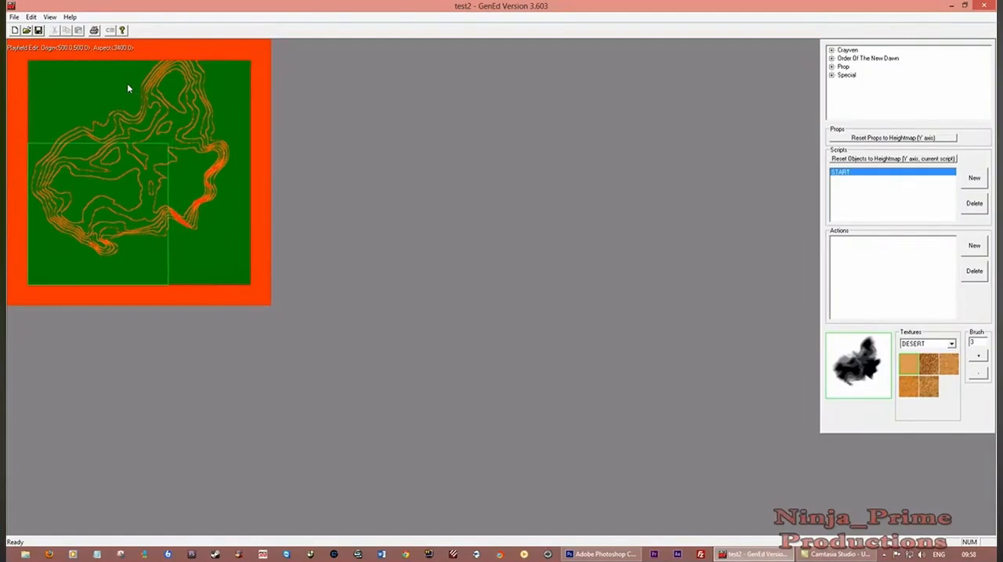
key("minus")
key("minus")
key("minus")
key("minus")
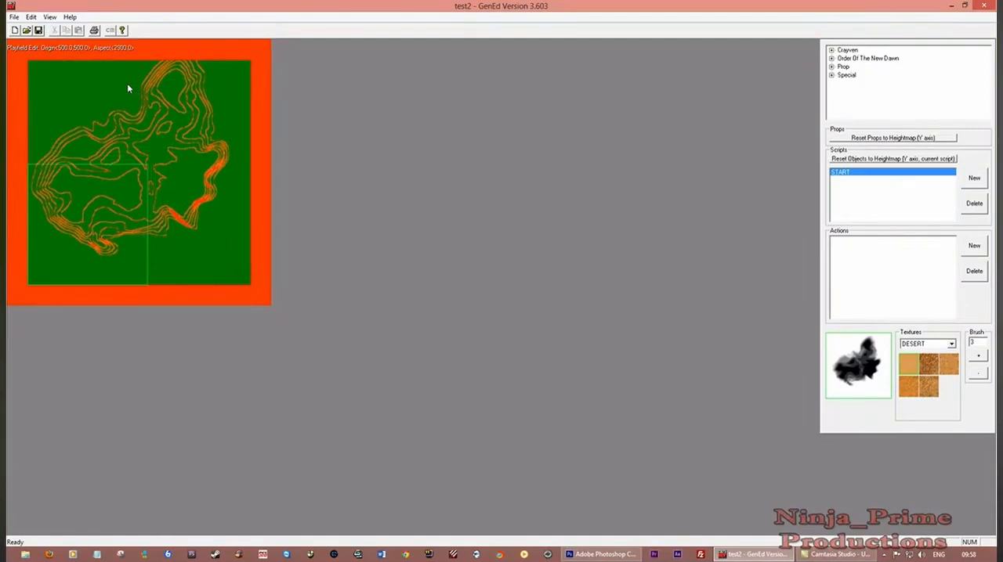
key("minus")
key("minus")
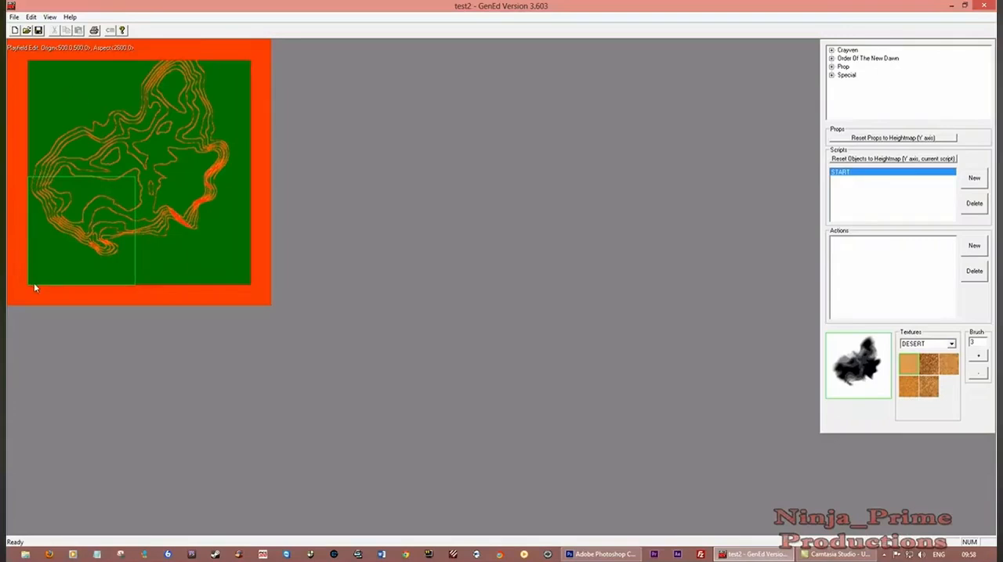
Move the playfield over the north-east part of the terrain, origin about 2950, 3500, and reduce its aspect to 2400
left_click_drag(28, 283, 29, 284)
left_click_drag(29, 287, 123, 170)
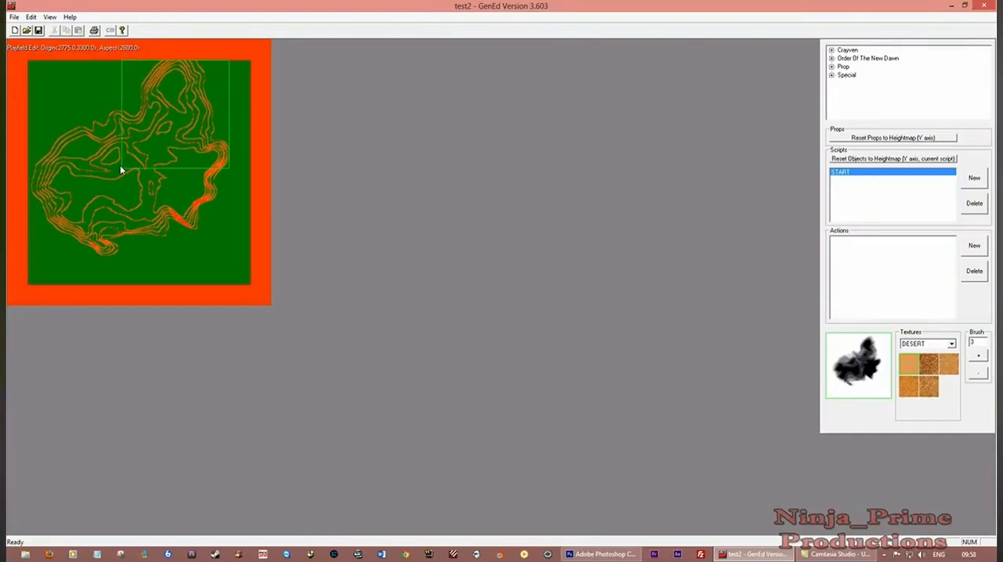
left_click_drag(120, 167, 128, 160)
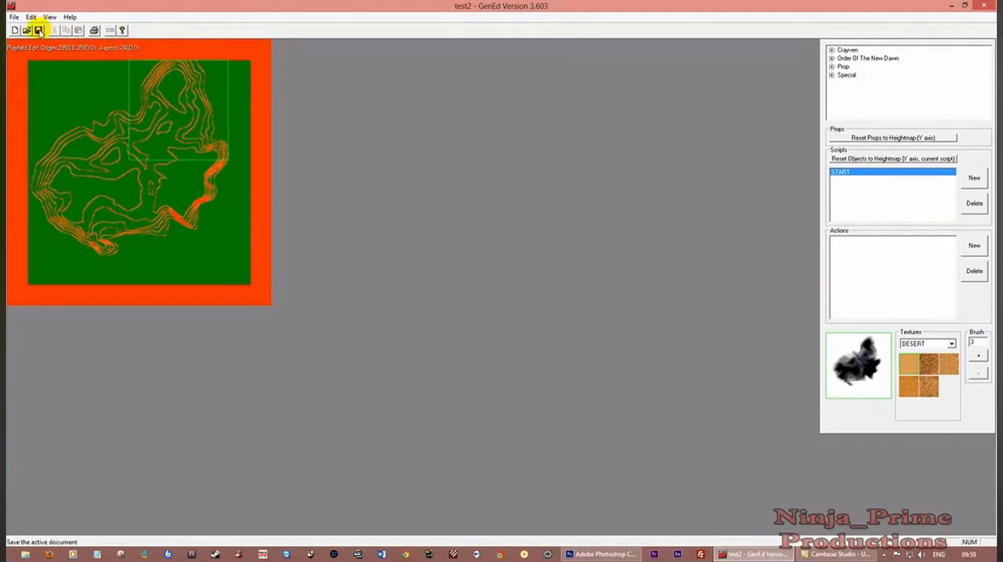
Save the map with the new playfield, overwriting the existing version, and close the map editor
left_click(38, 30)
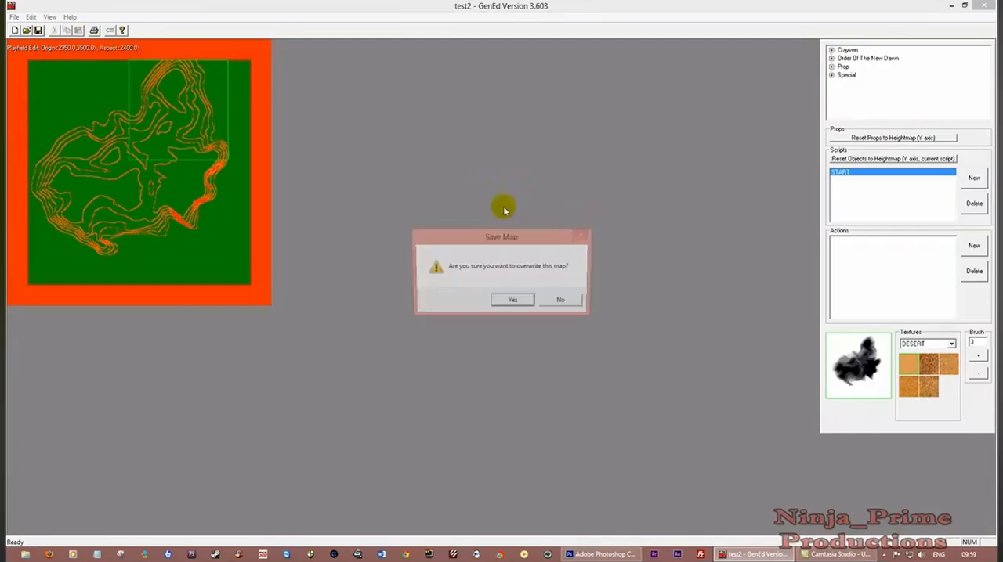
left_click(521, 302)
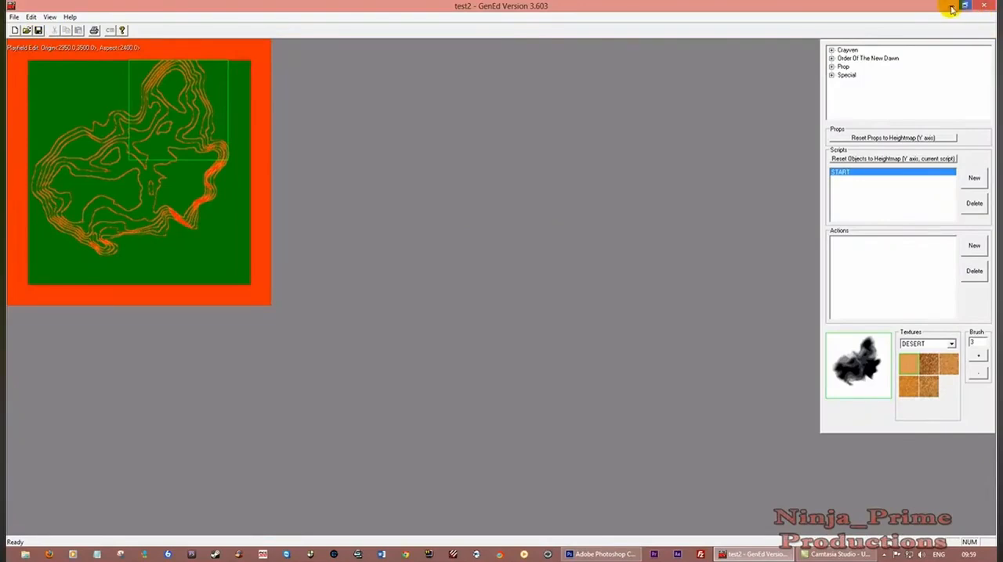
left_click(983, 6)
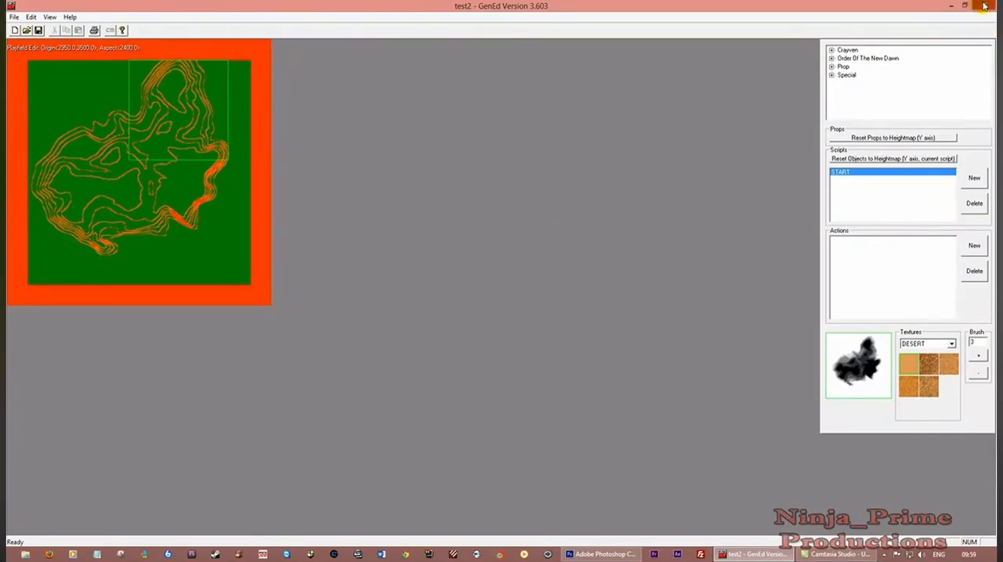
Switch to Photoshop and open test2HeightMap.tga from the test2 folder inside the missions folder
left_click(600, 555)
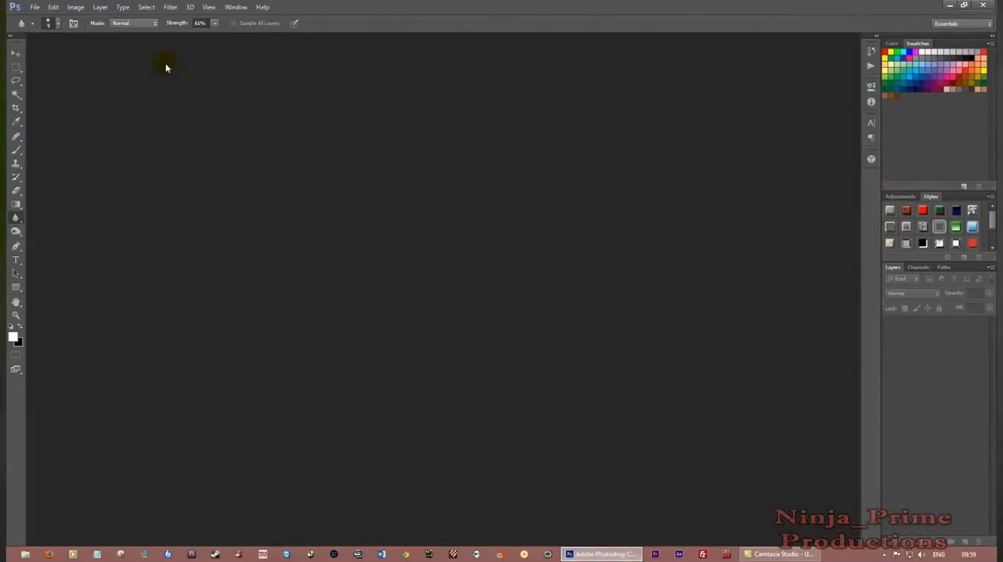
left_click(33, 7)
left_click(42, 29)
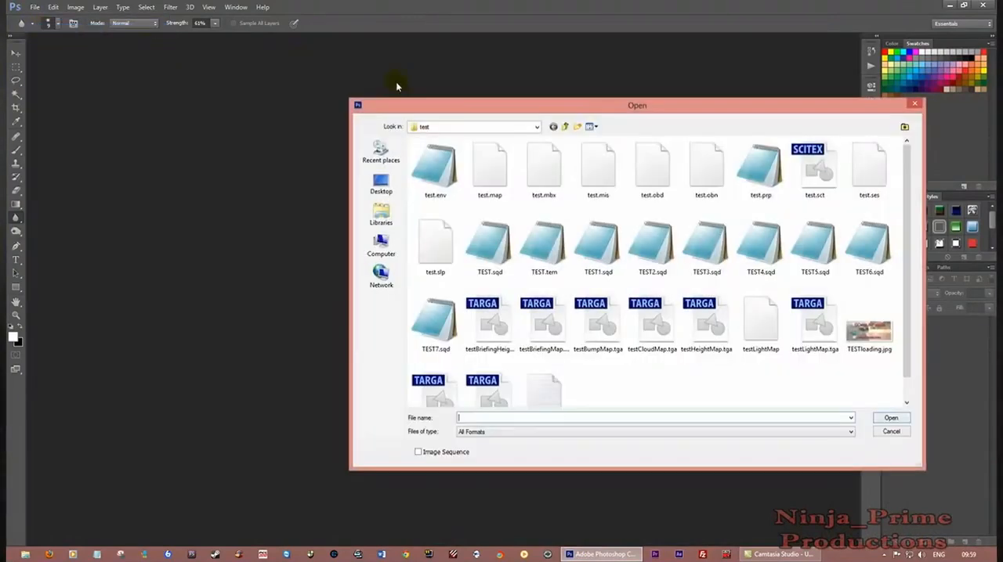
left_click(562, 129)
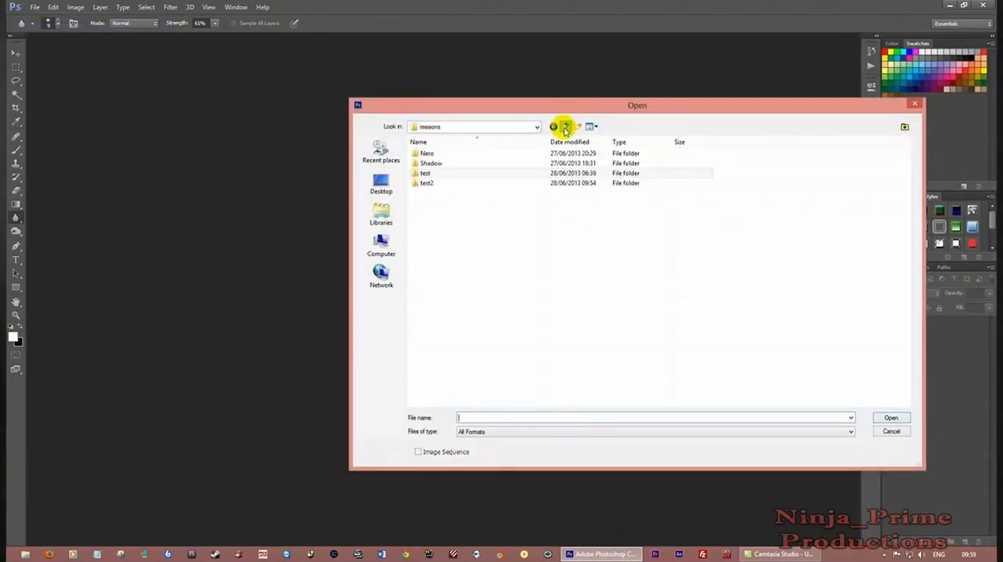
left_click(424, 183)
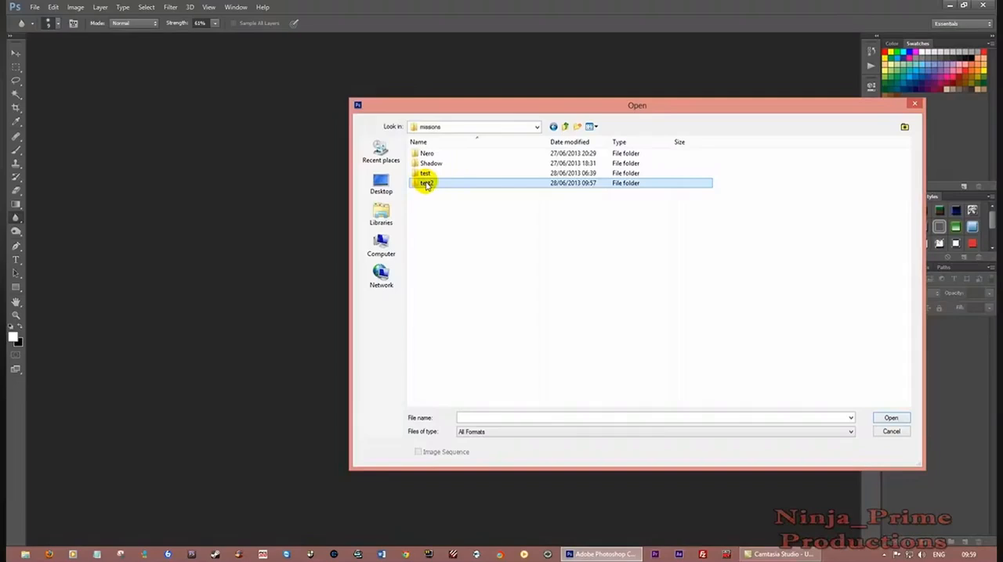
double_click(423, 183)
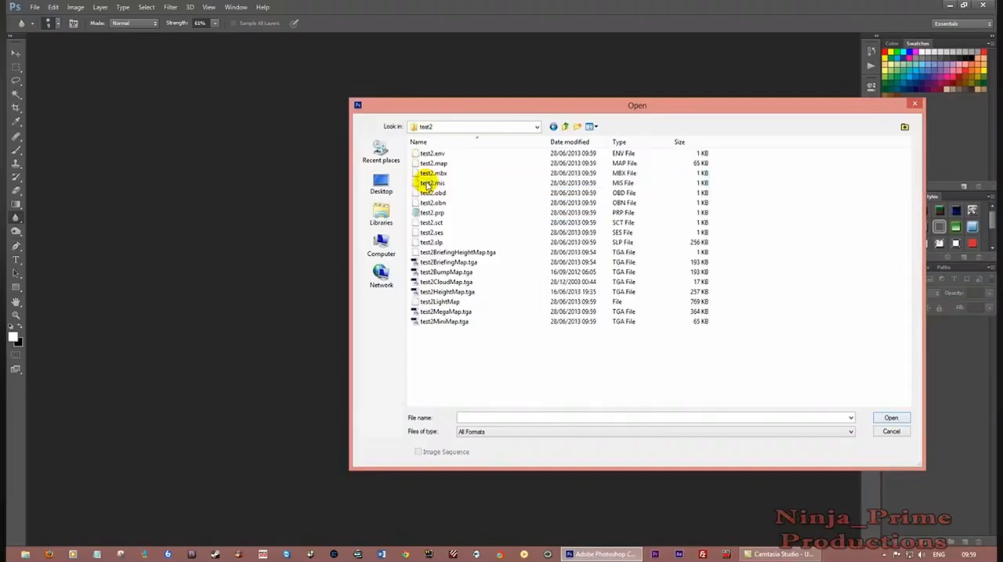
left_click(451, 293)
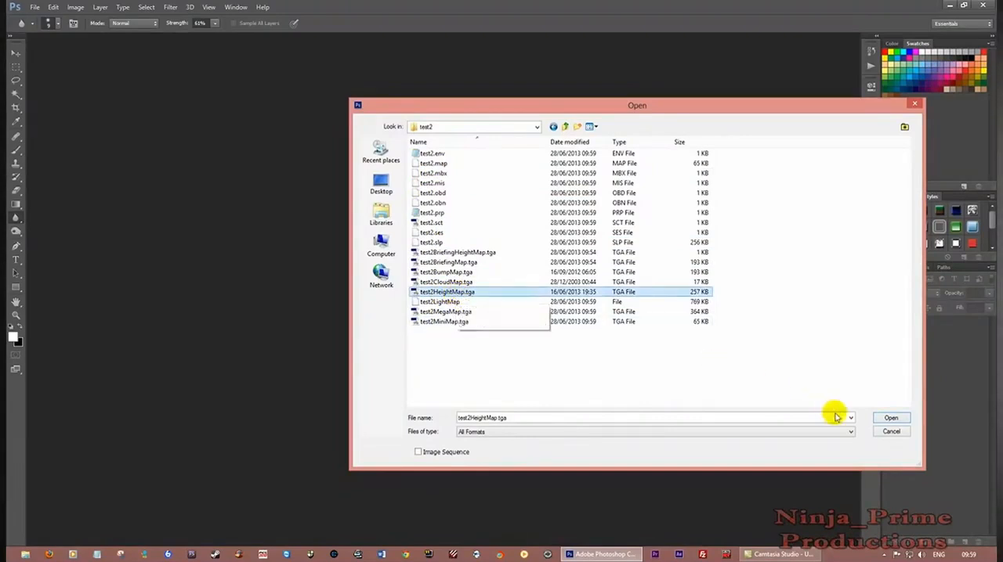
left_click(891, 418)
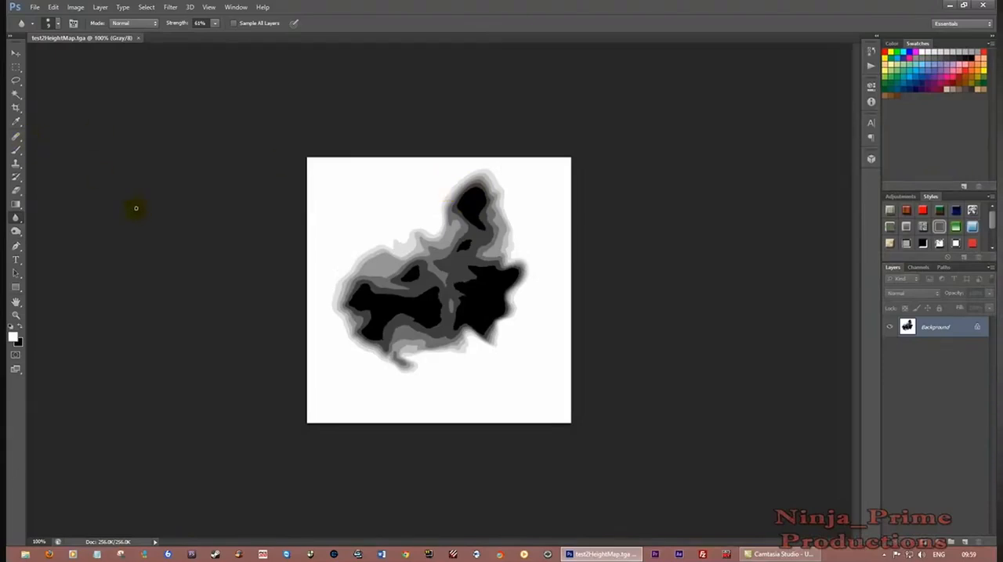
Make a rectangular selection over the north-east part of the heightmap, covering the same area as the playfield
left_click(463, 176)
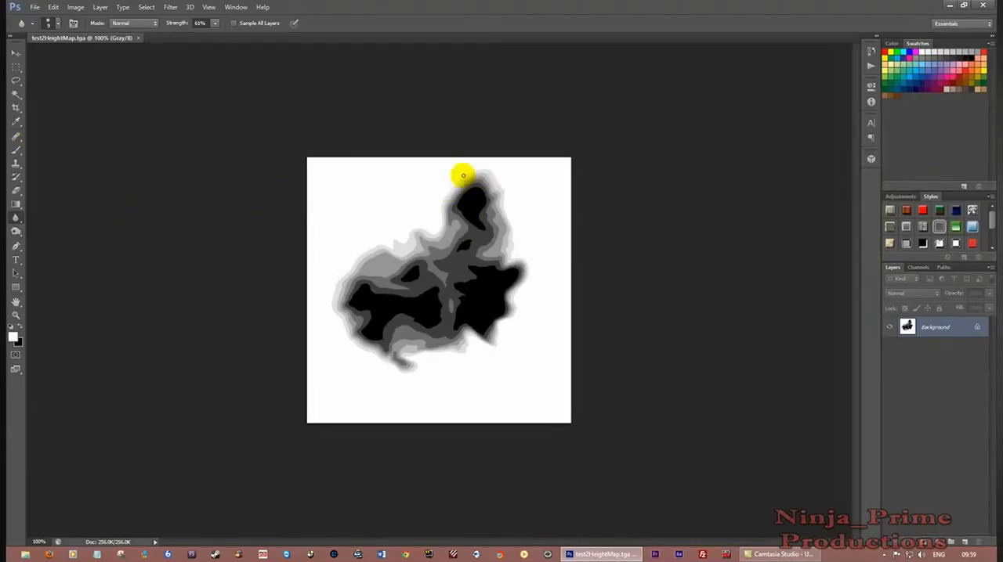
left_click(15, 67)
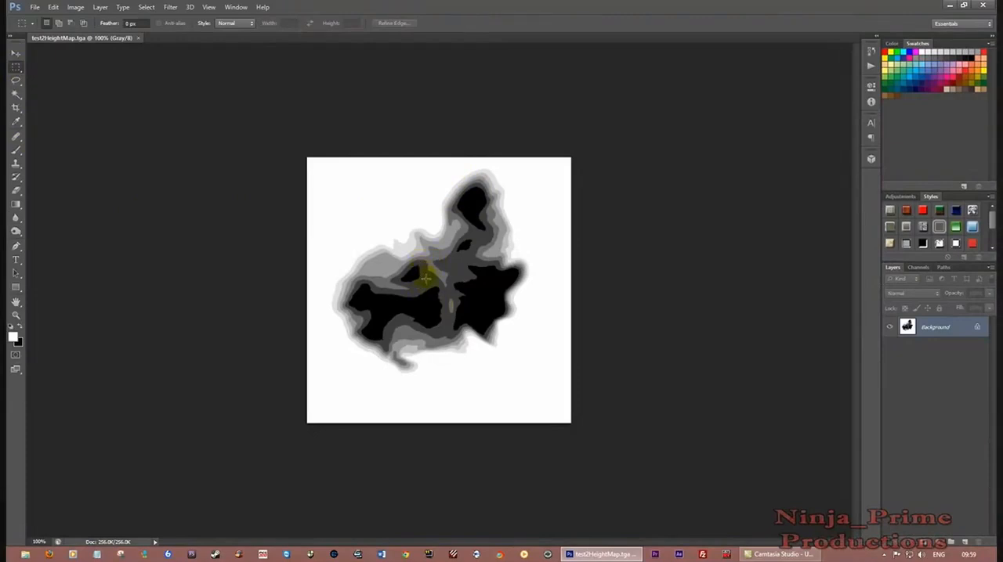
left_click_drag(423, 280, 543, 158)
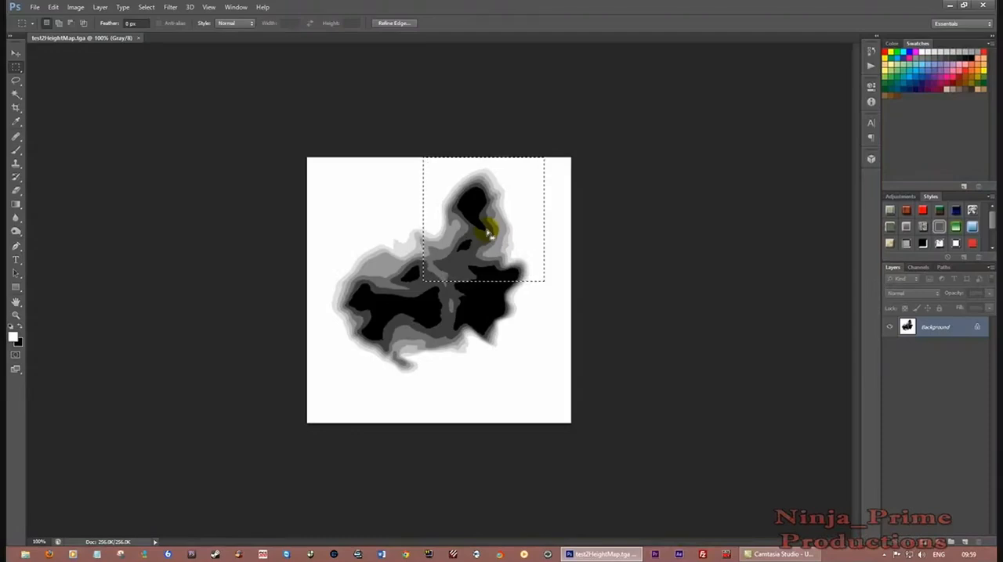
Soften the edges between the grey height levels inside the selection with the Blur tool
key("ctrl+plus")
key("ctrl+plus")
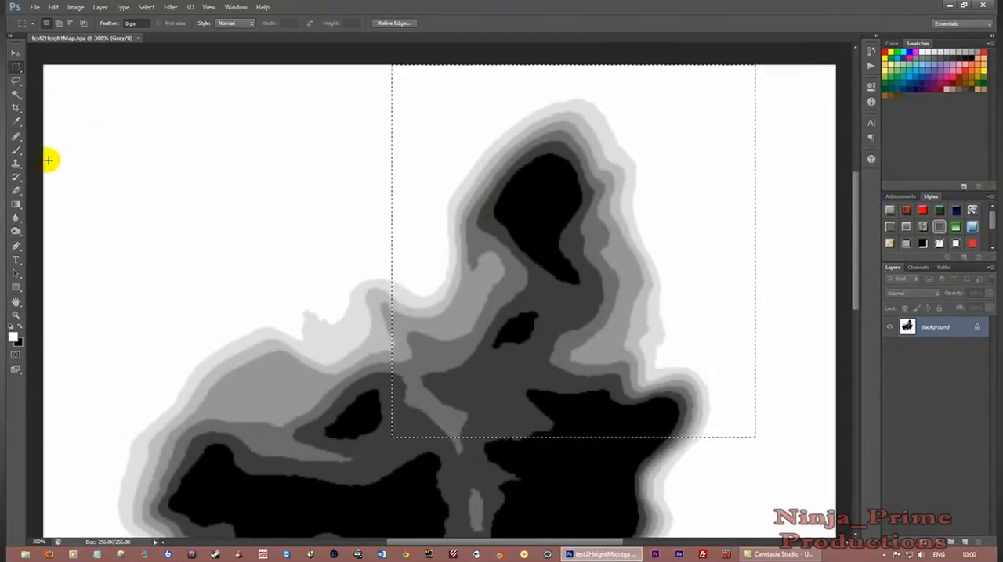
left_click(15, 218)
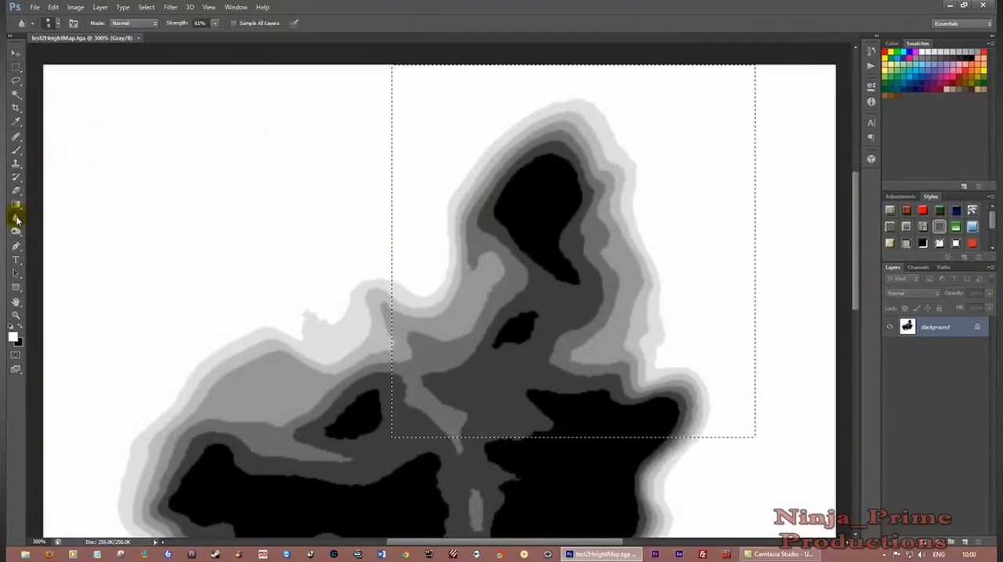
left_click(57, 23)
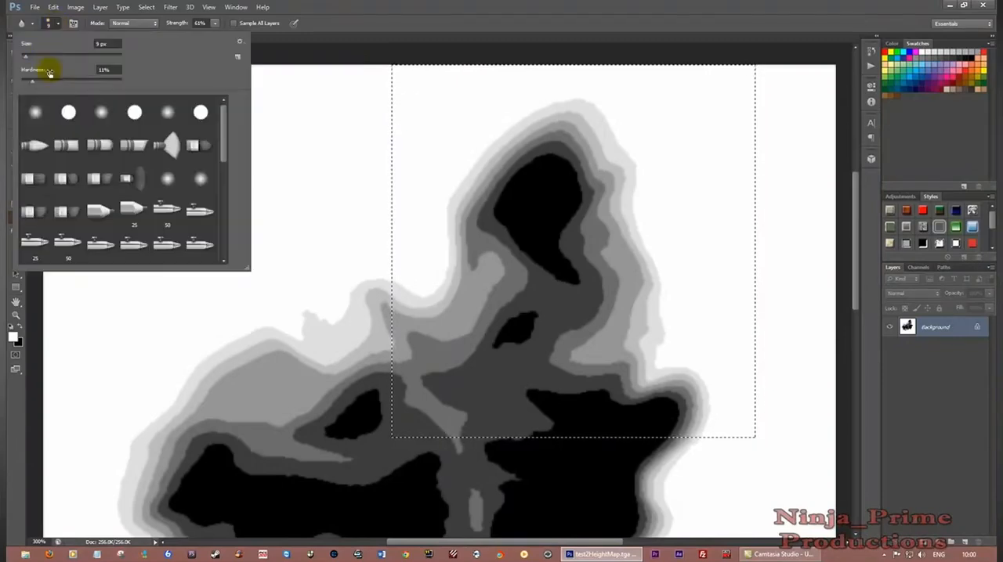
left_click(59, 25)
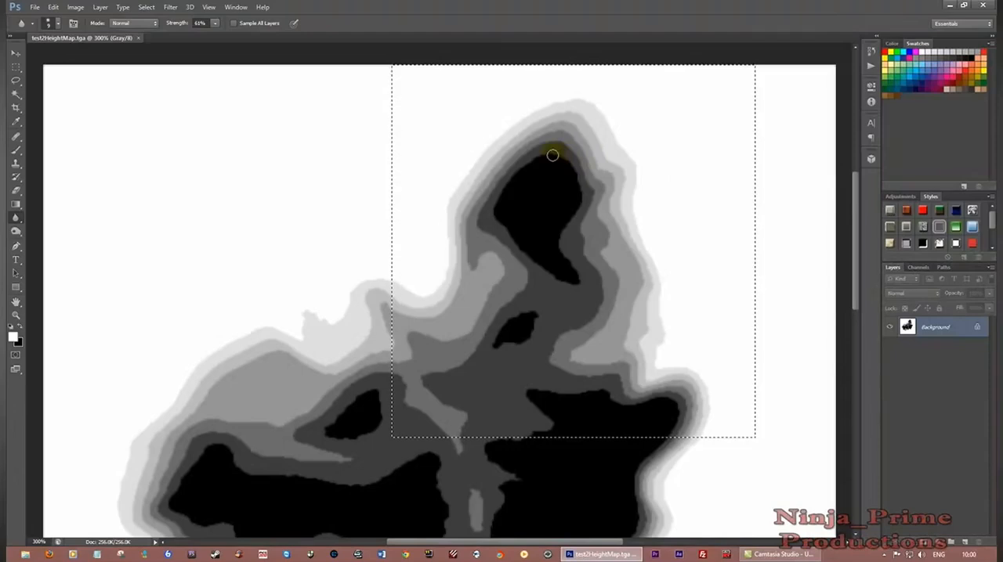
left_click_drag(561, 153, 559, 143)
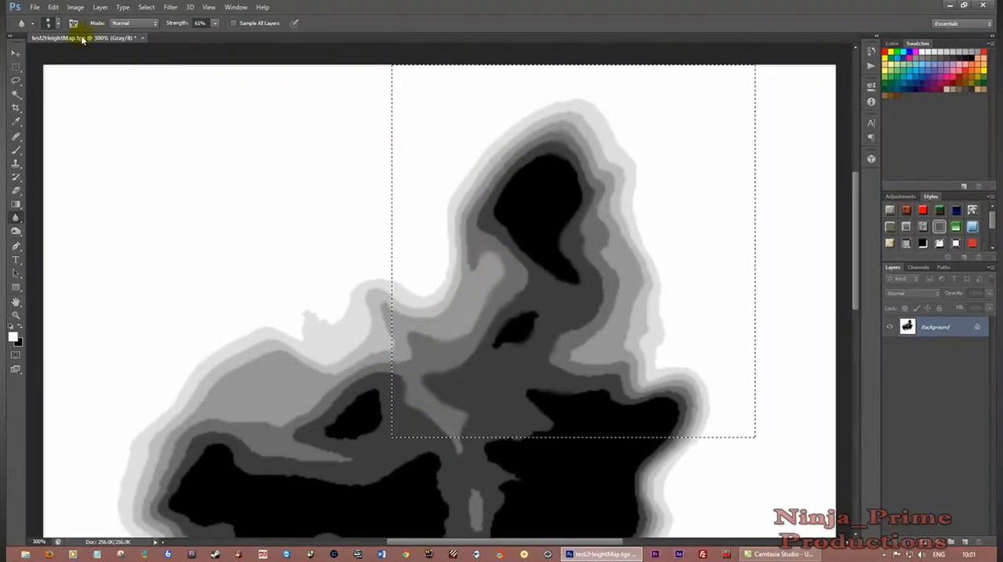
Save the edited heightmap under its existing name and close Photoshop
left_click(35, 9)
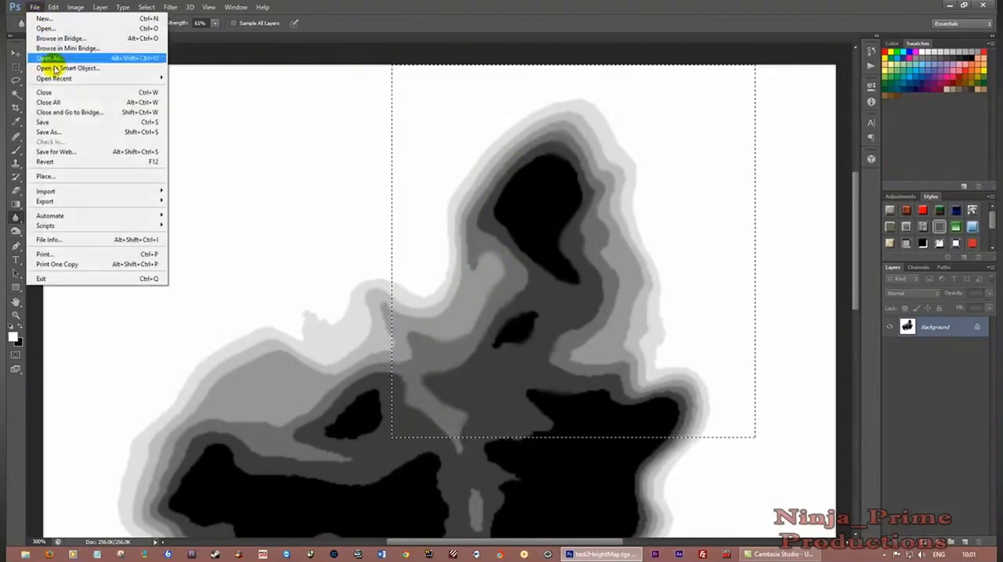
left_click(61, 123)
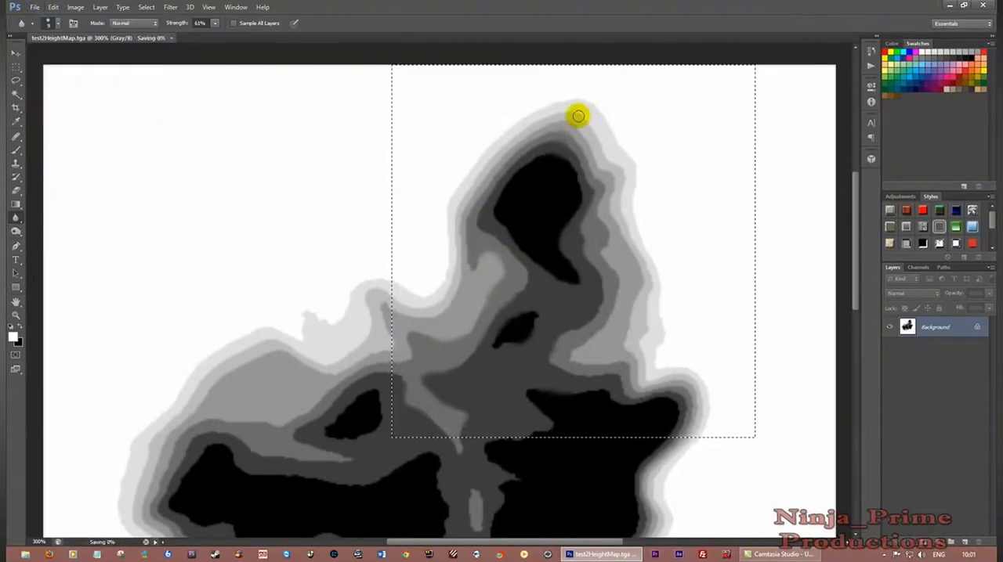
left_click(983, 6)
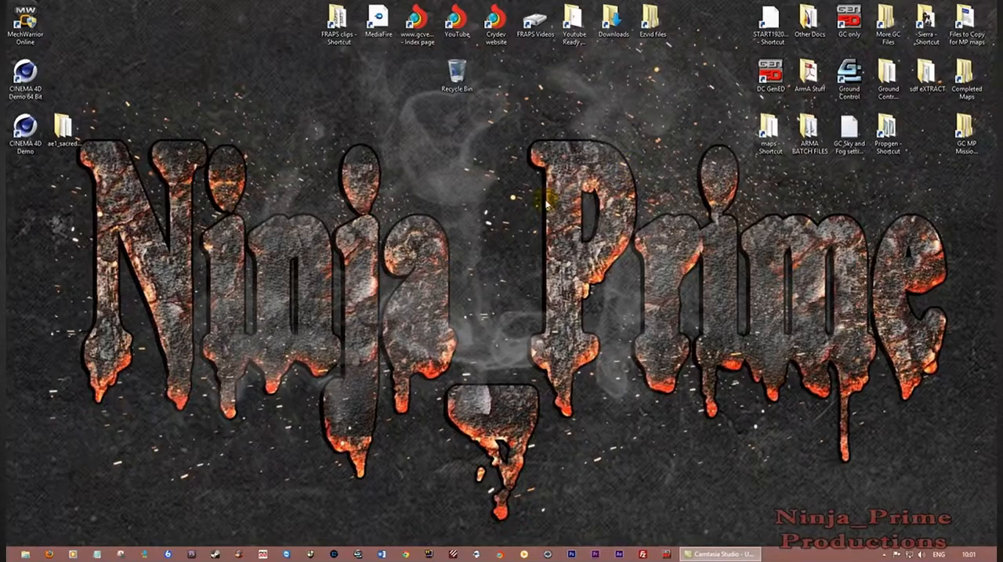
Start GenEd again and open test2.map from the multiplayer missions folder test2
double_click(838, 23)
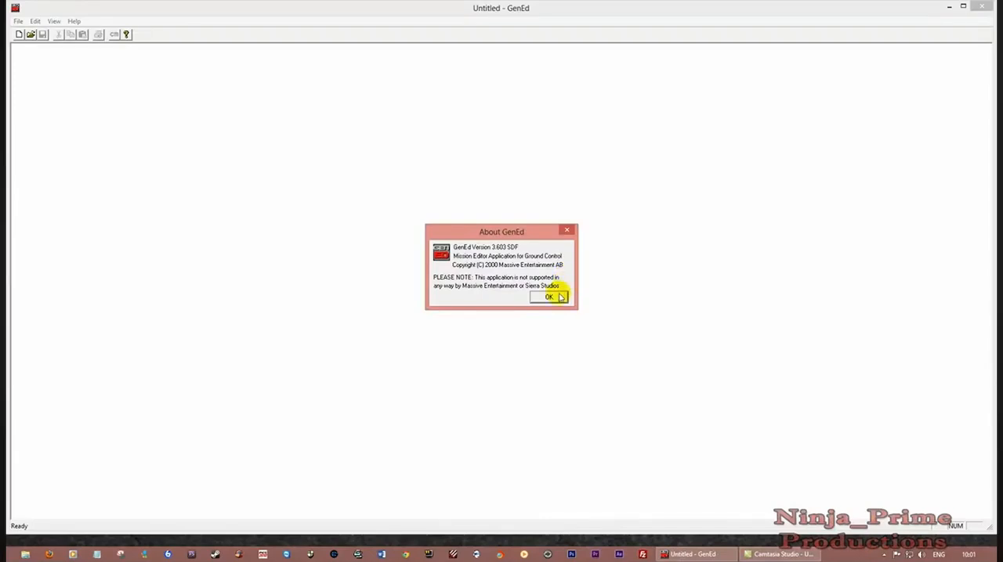
left_click(548, 297)
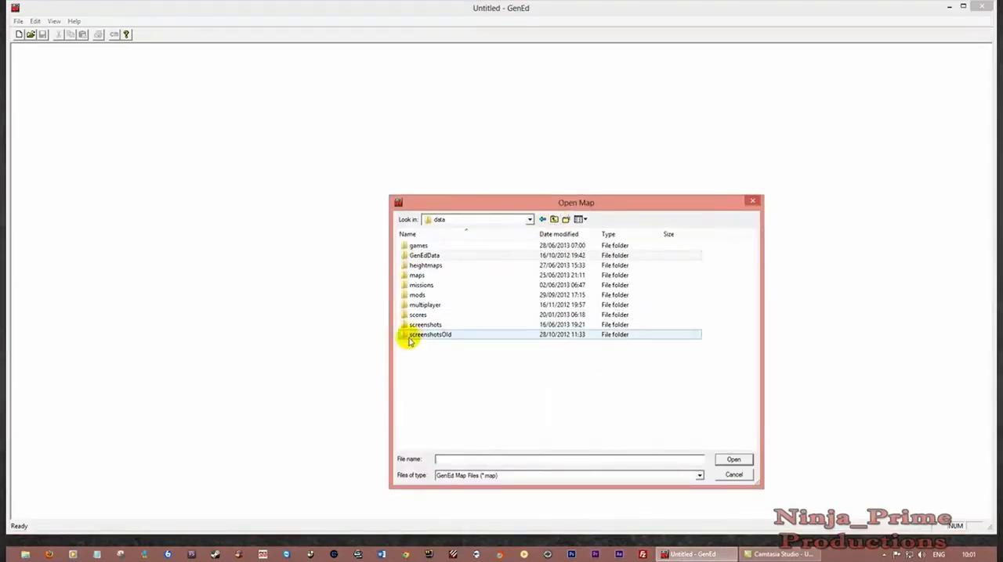
double_click(425, 305)
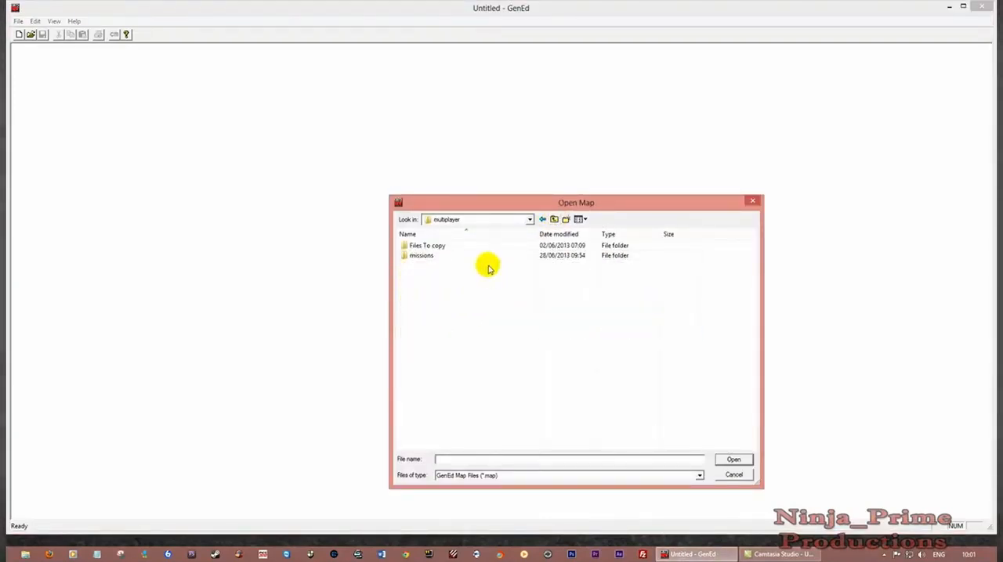
double_click(420, 257)
double_click(416, 276)
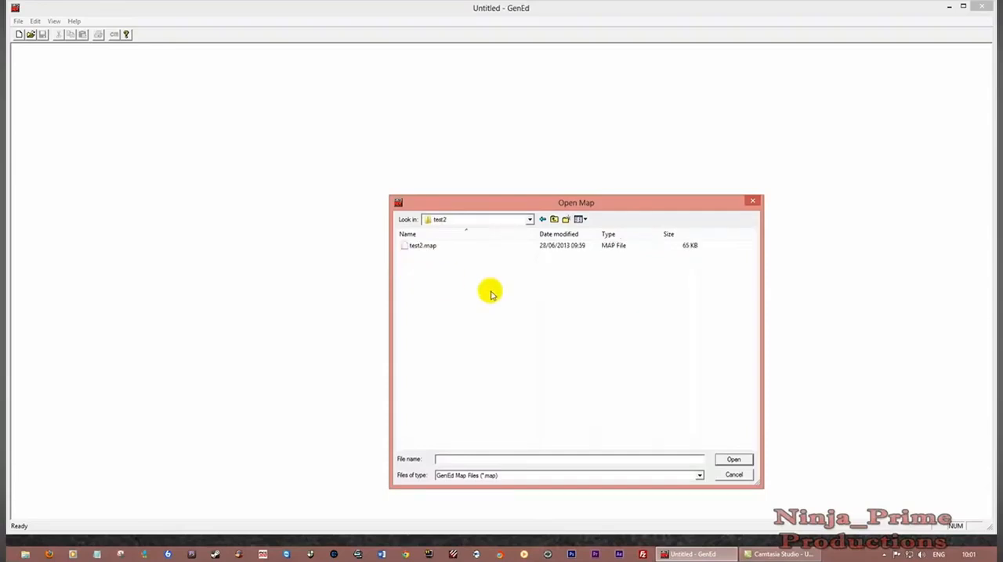
left_click(421, 246)
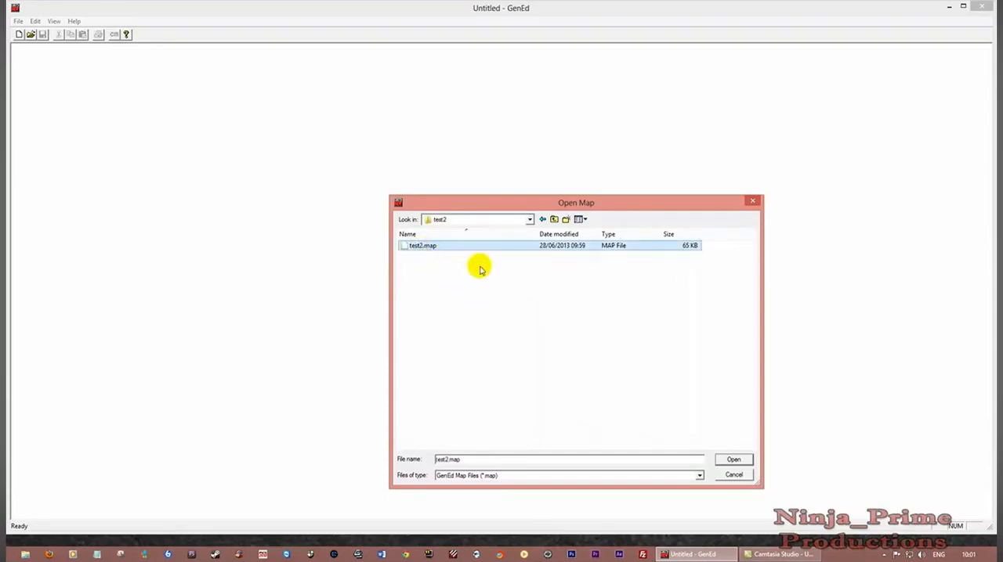
left_click(733, 460)
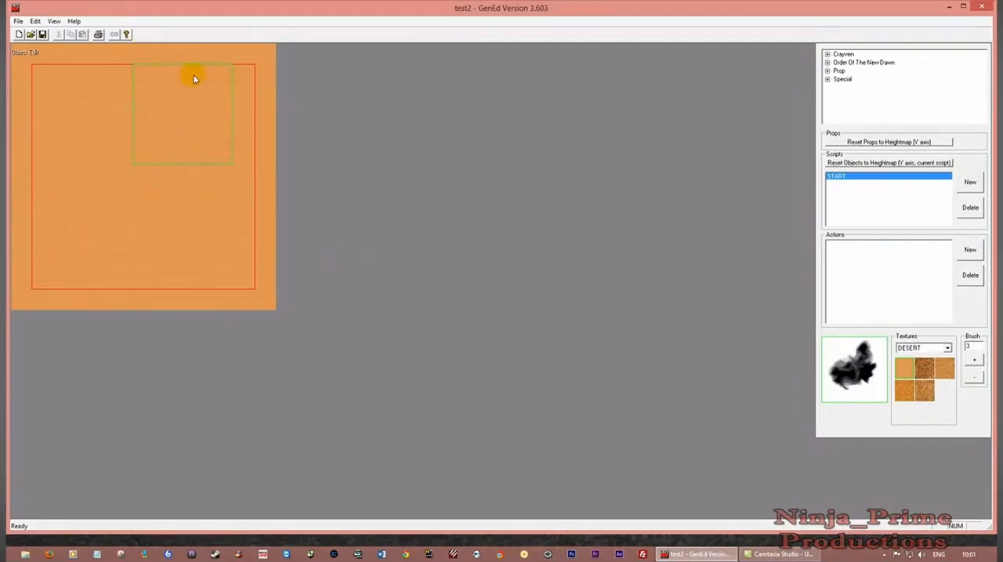
Generate the light for the edited terrain in the environment settings and accept them
left_click(35, 21)
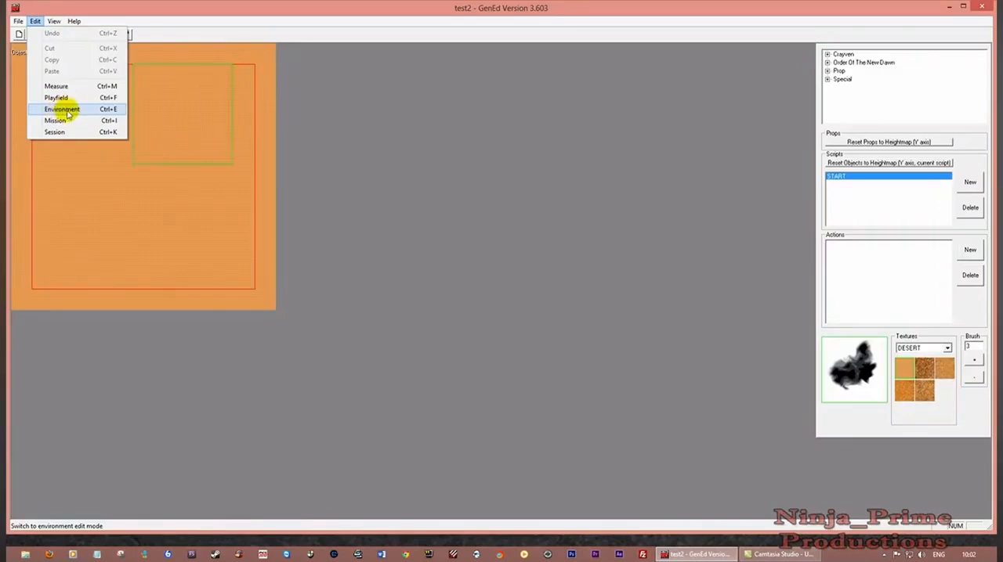
left_click(63, 108)
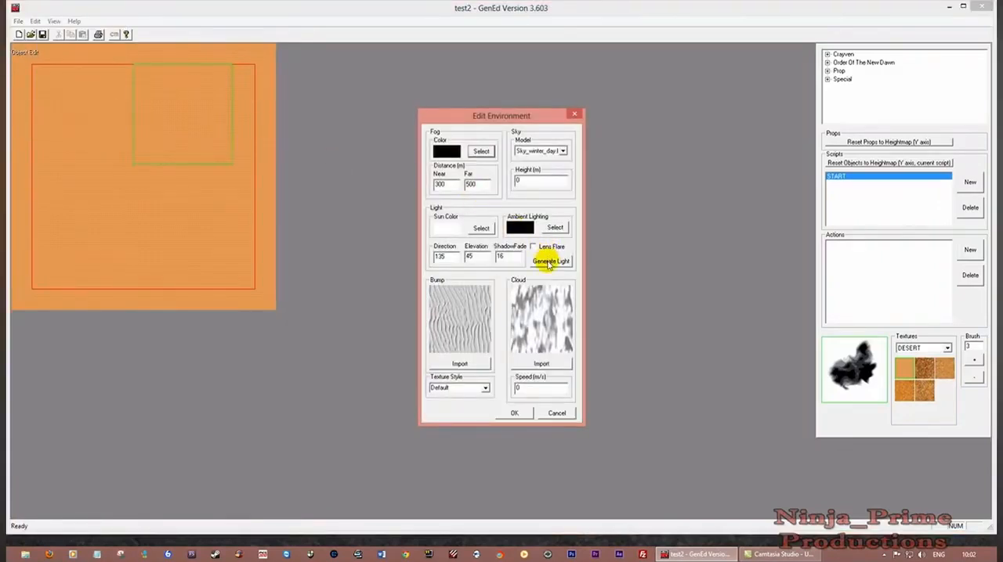
left_click(550, 262)
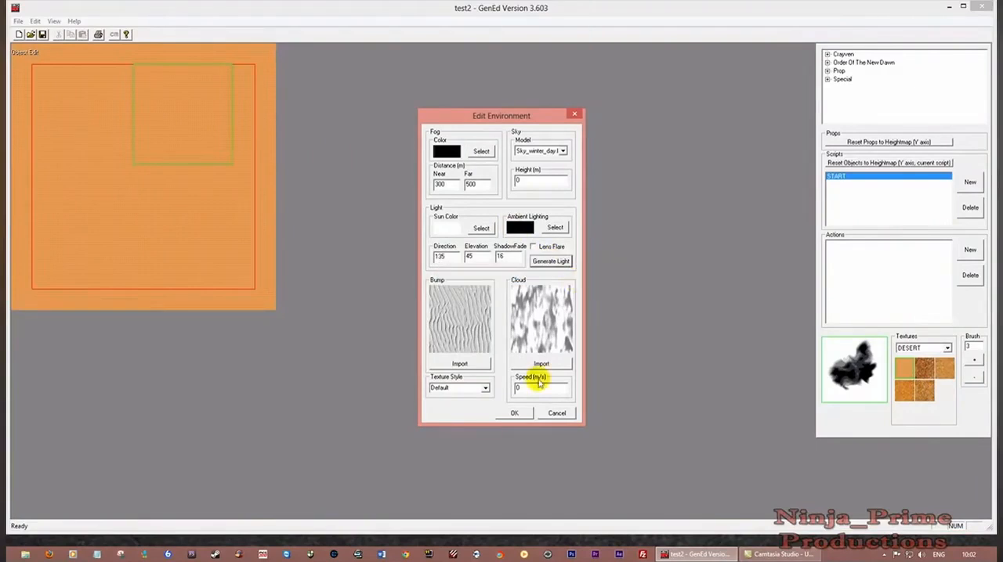
left_click(514, 412)
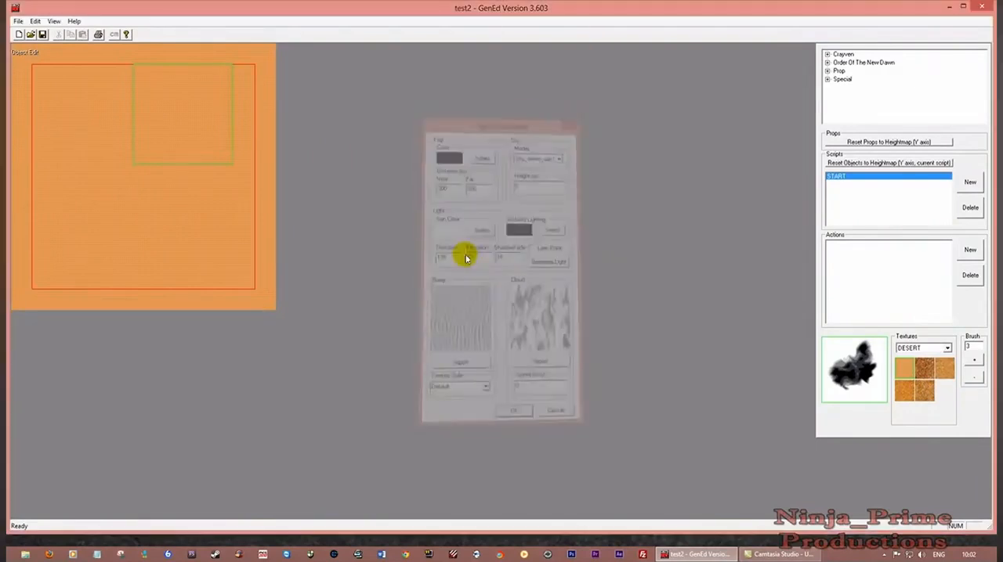
Display the map's LightMap and switch to its SlopeMap to examine the slopes inside the playfield
left_click(53, 21)
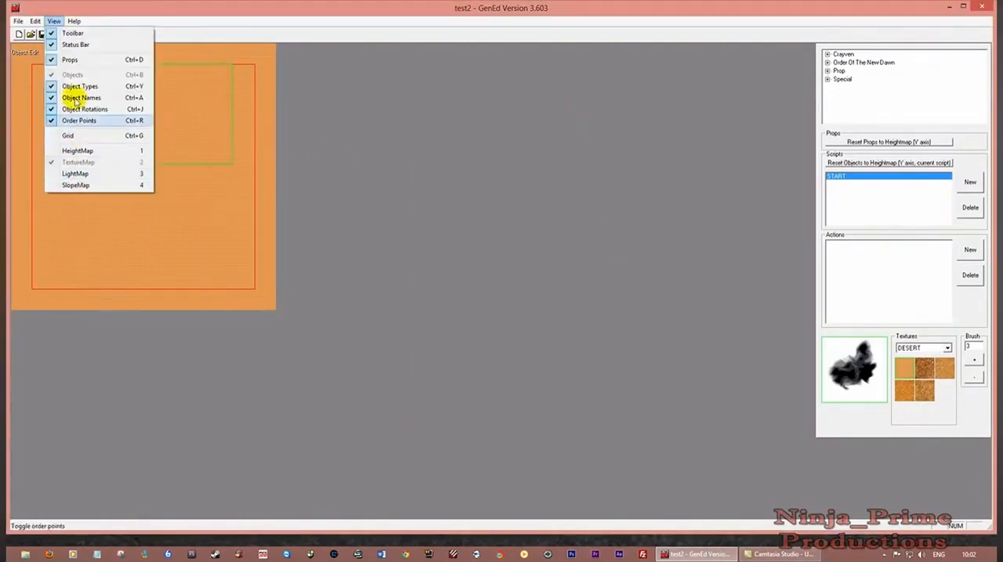
left_click(76, 174)
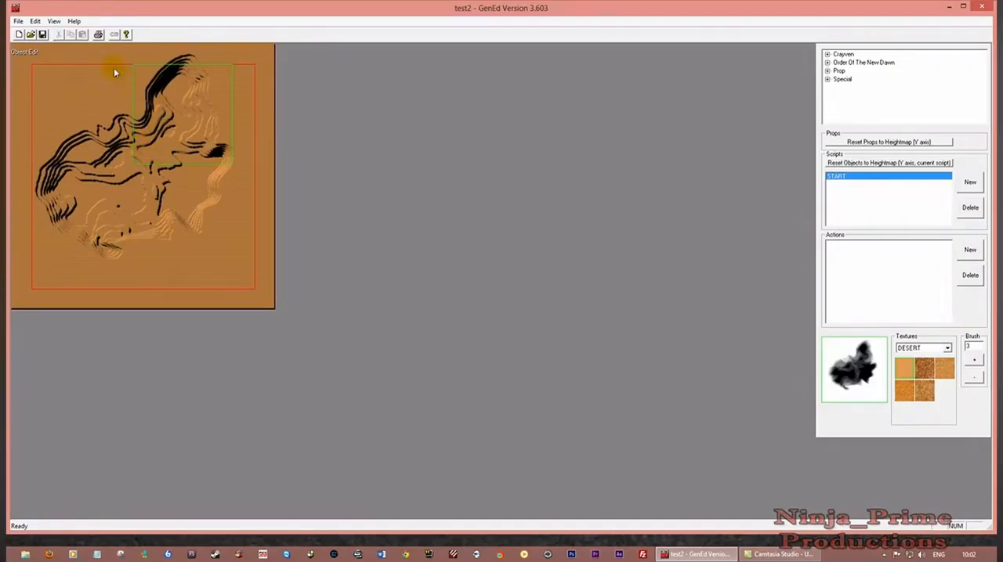
left_click(53, 21)
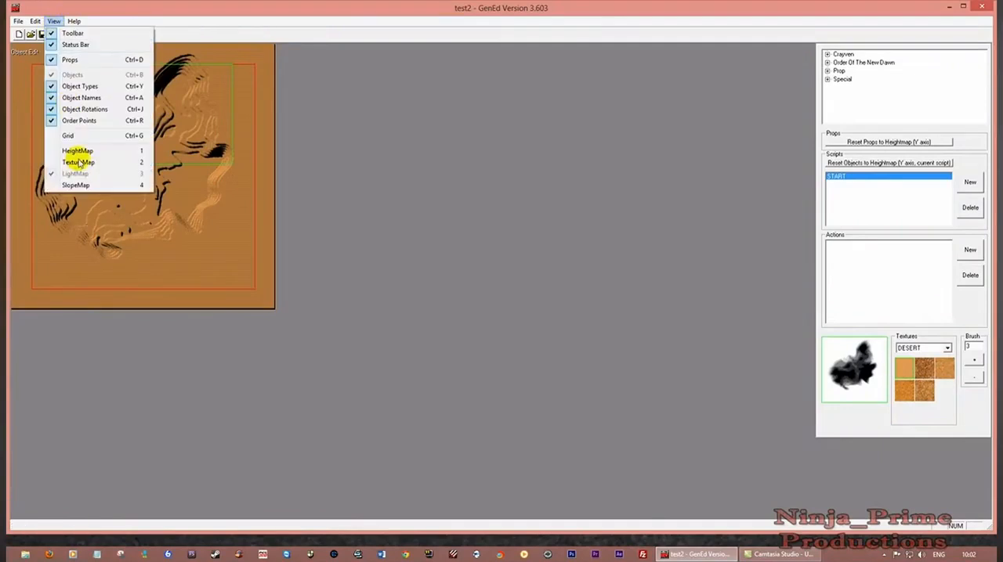
left_click(85, 188)
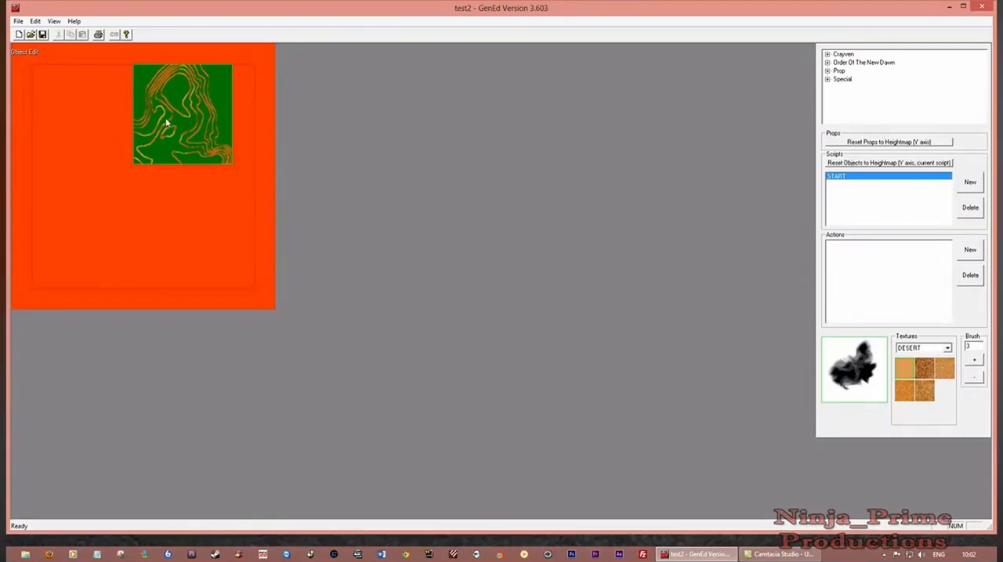
Examine the steep slopes inside the playfield on the SlopeMap at close range
scroll(226, 125, "up", 2)
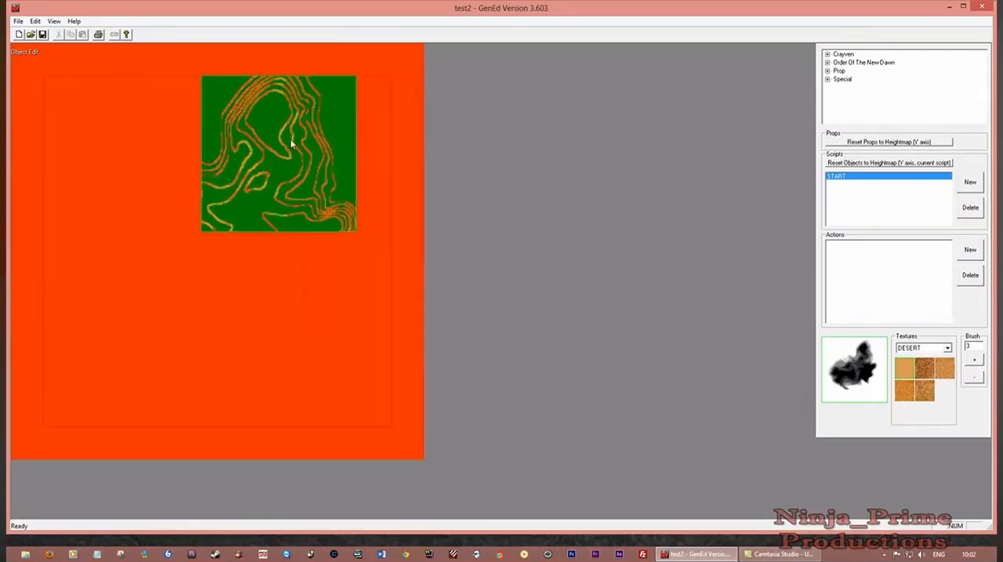
scroll(290, 139, "up", 5)
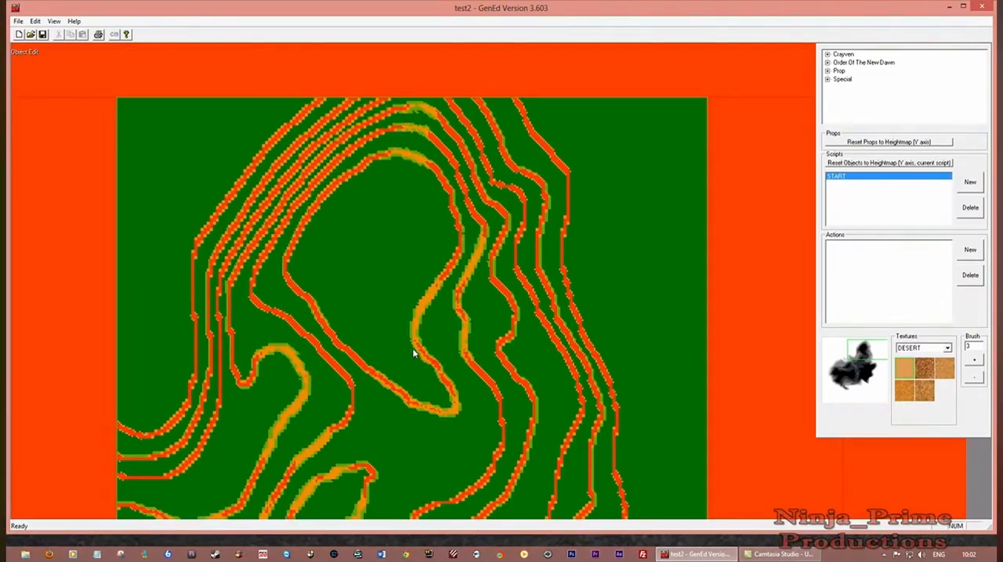
scroll(416, 353, "down", 5)
scroll(375, 350, "down", 2)
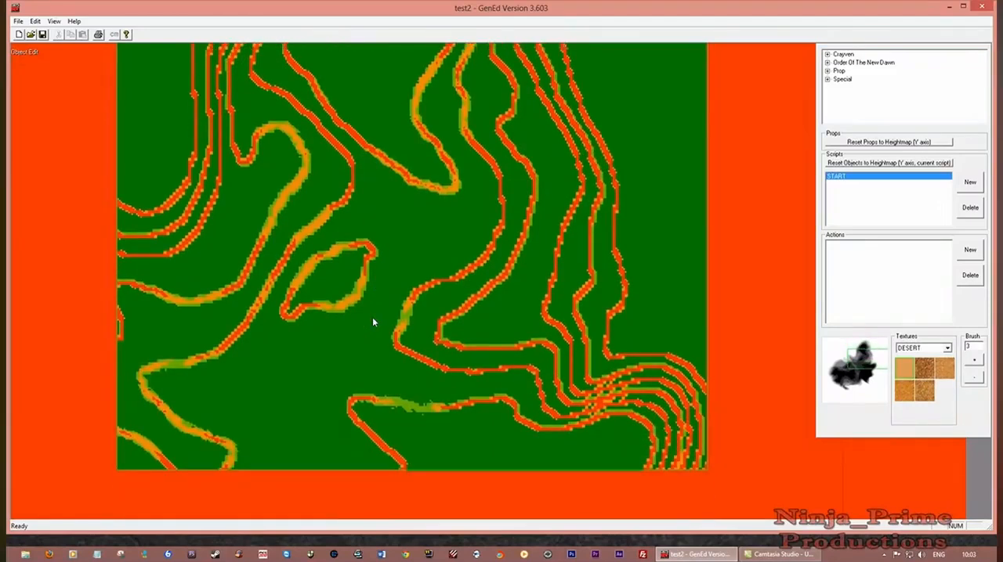
scroll(390, 334, "left", 2)
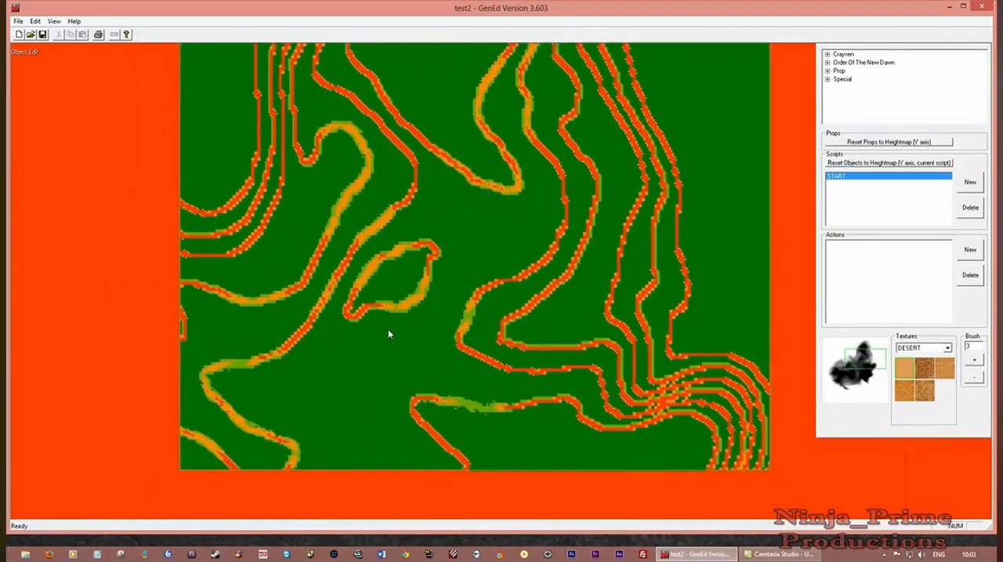
scroll(389, 333, "up", 2)
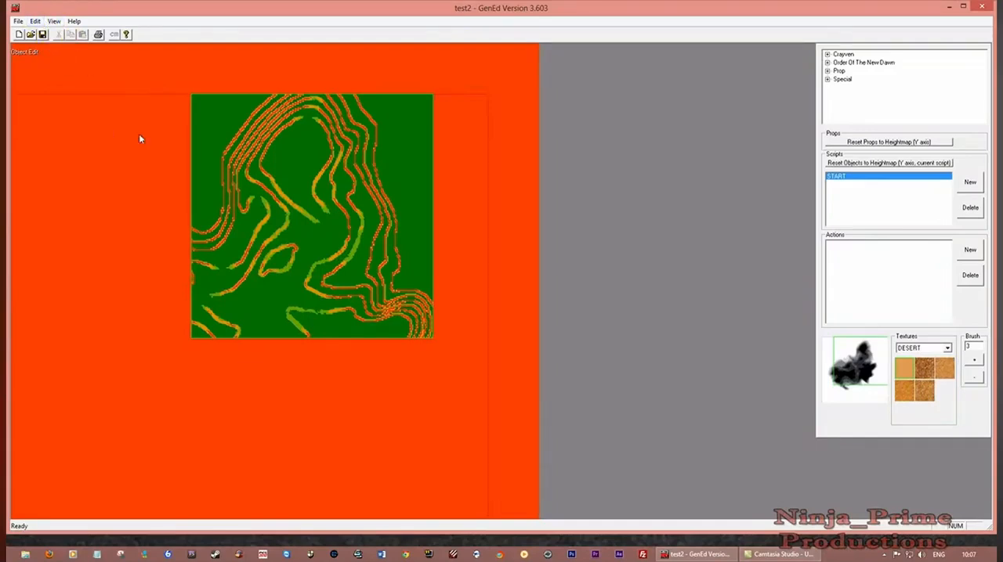
Save the map and add a new script named DROPZONE1
left_click(42, 35)
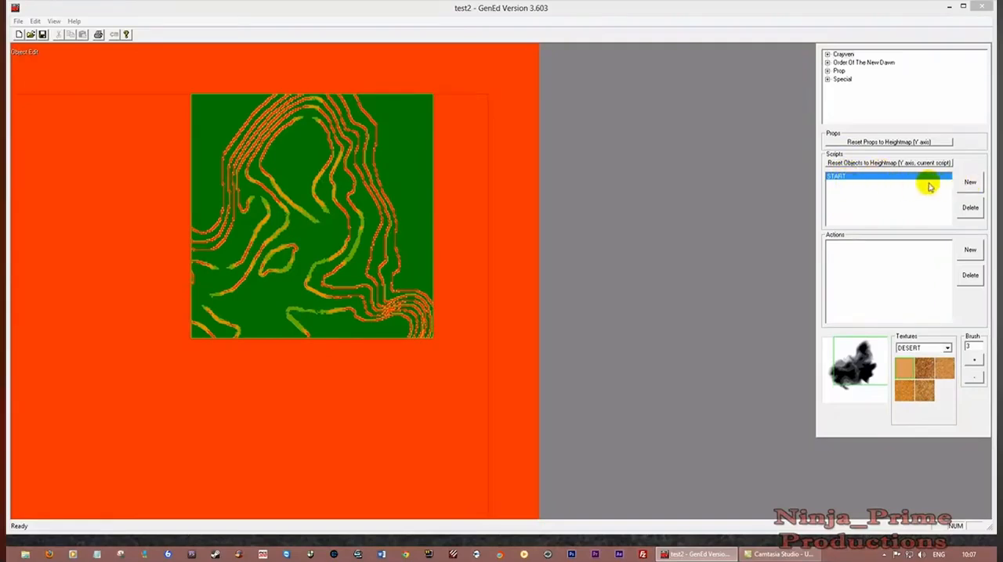
left_click(970, 182)
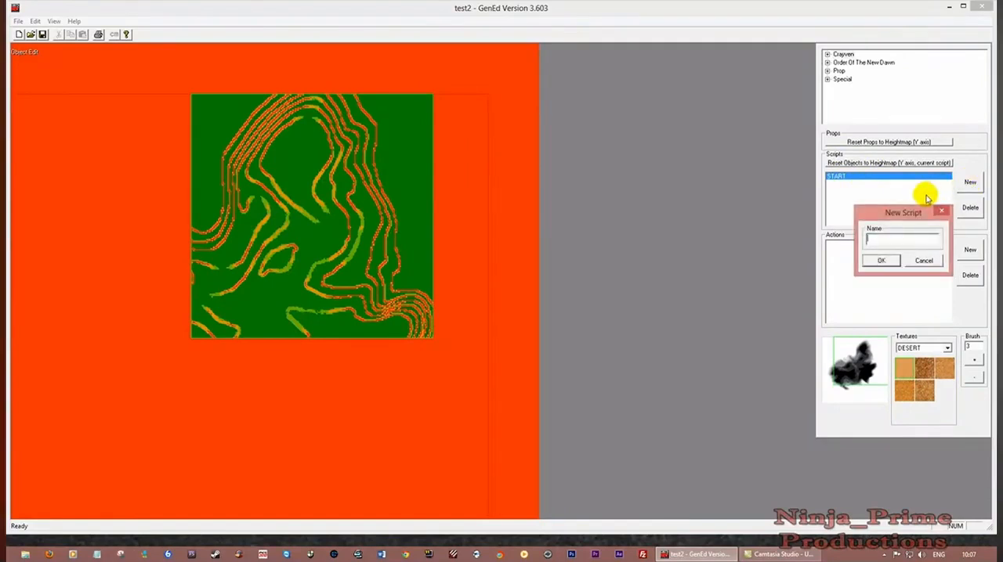
type("D")
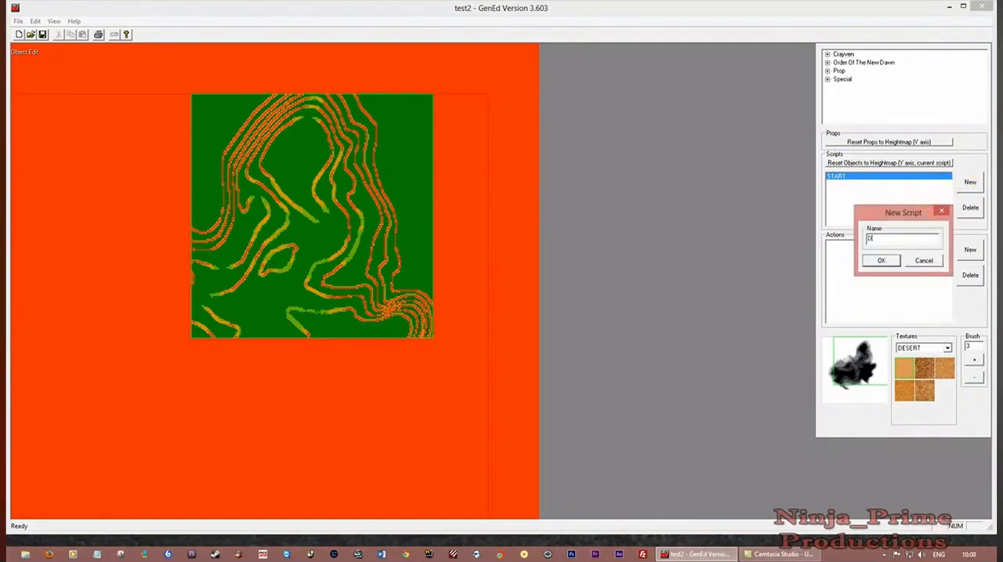
type("ROPZONE1")
key("Return")
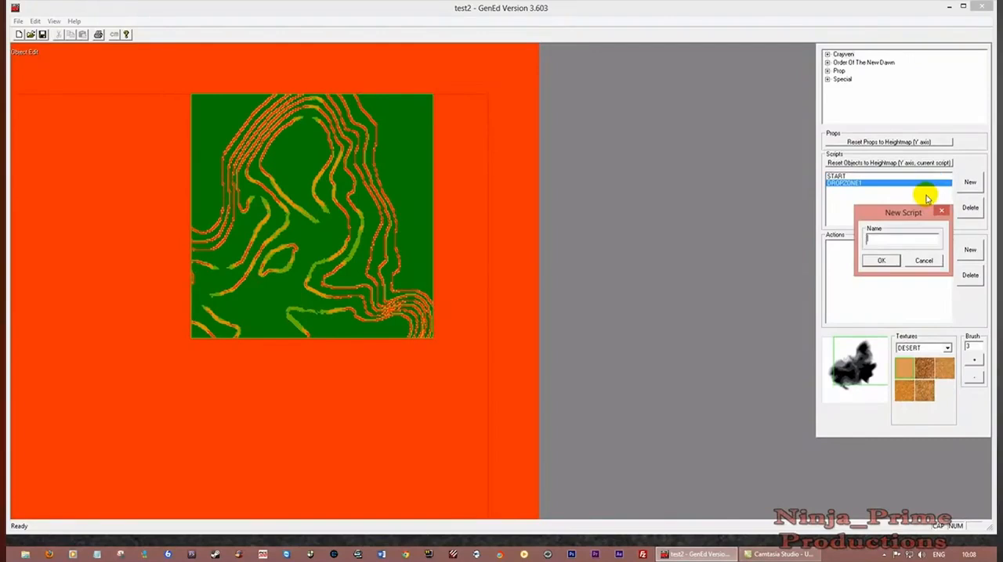
Add two more scripts named DROPZONE 2 and DROPZONE 3
type("DR")
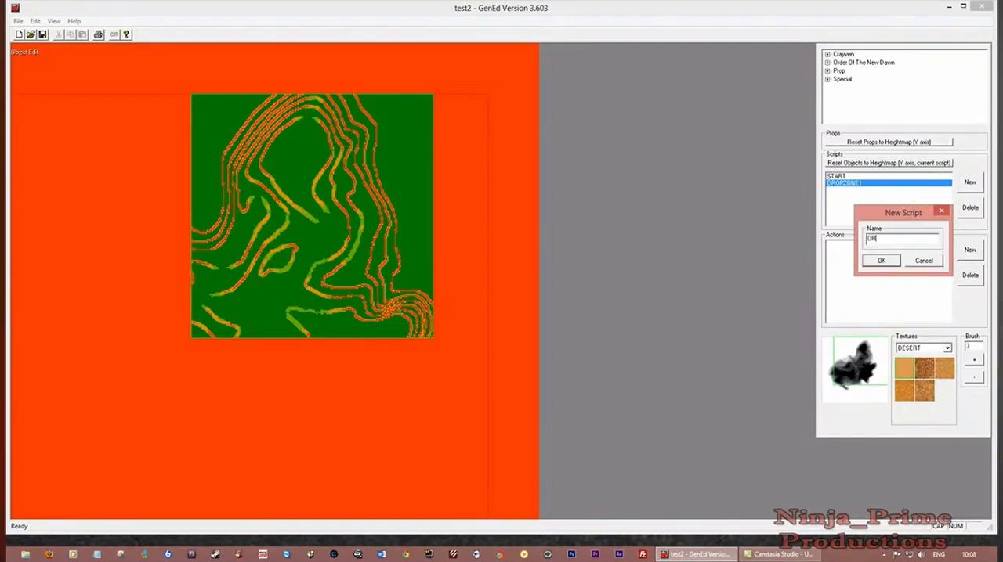
type("OPZONE 2")
key("Return")
type("DROP")
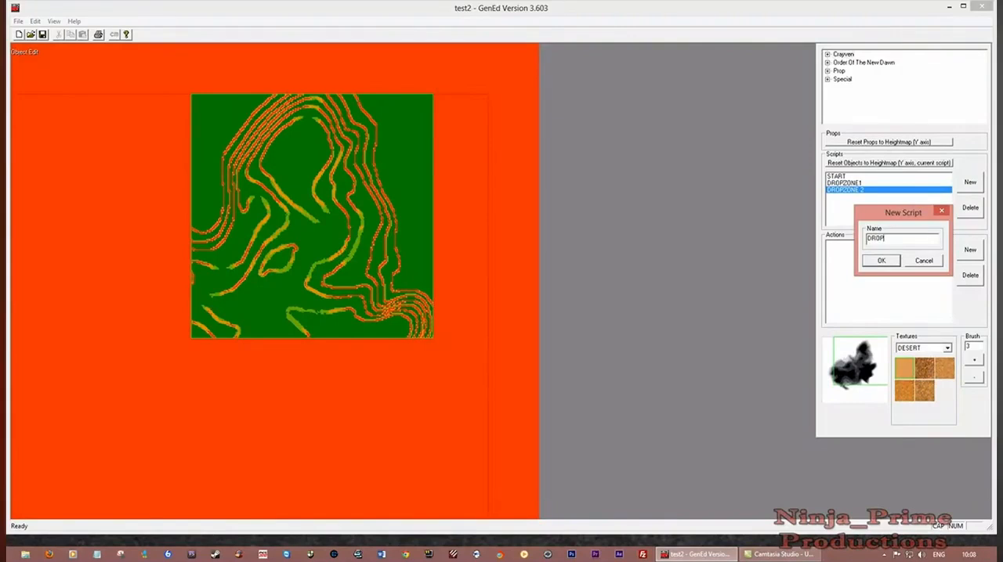
type("ZONE 3")
key("Return")
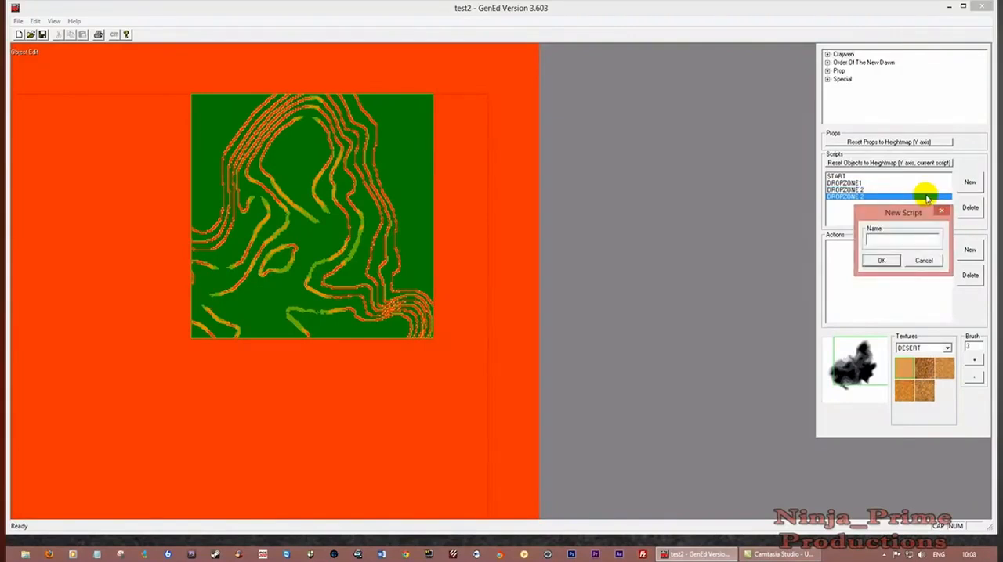
Add a script named DROPZONE 4 and finish creating scripts
type("DROP")
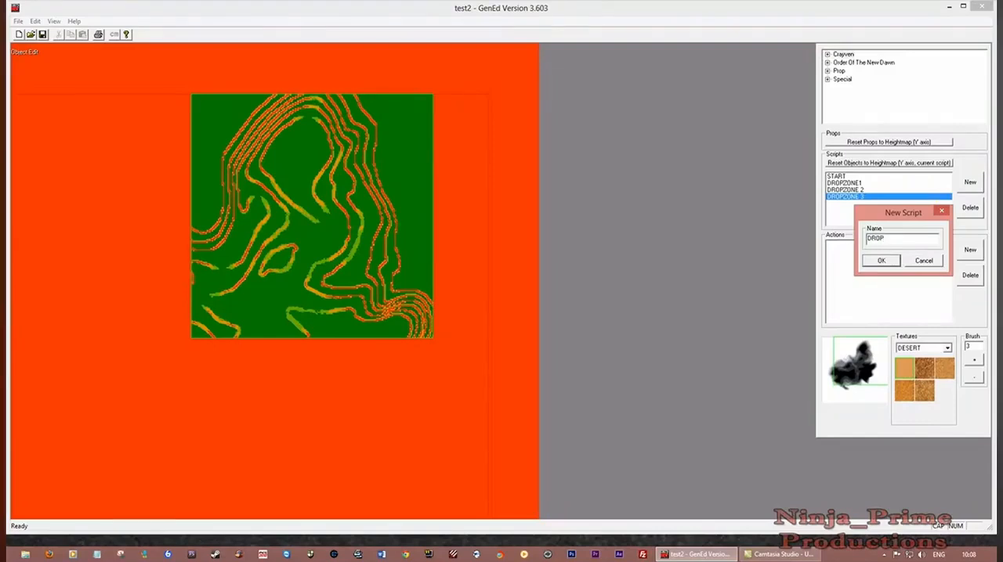
type("ZONE")
type(" 5")
type("4")
key("Return")
left_click(970, 182)
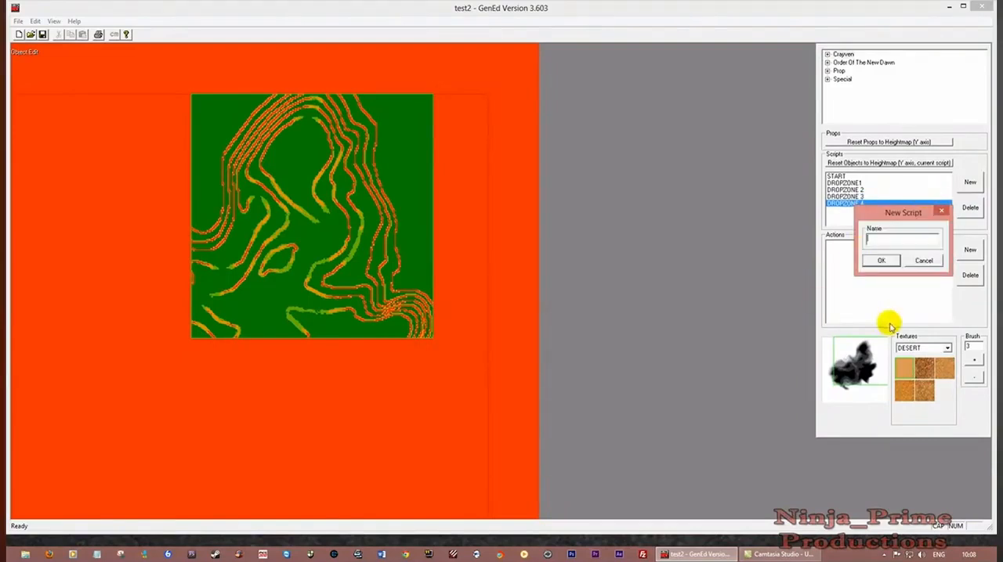
left_click(923, 260)
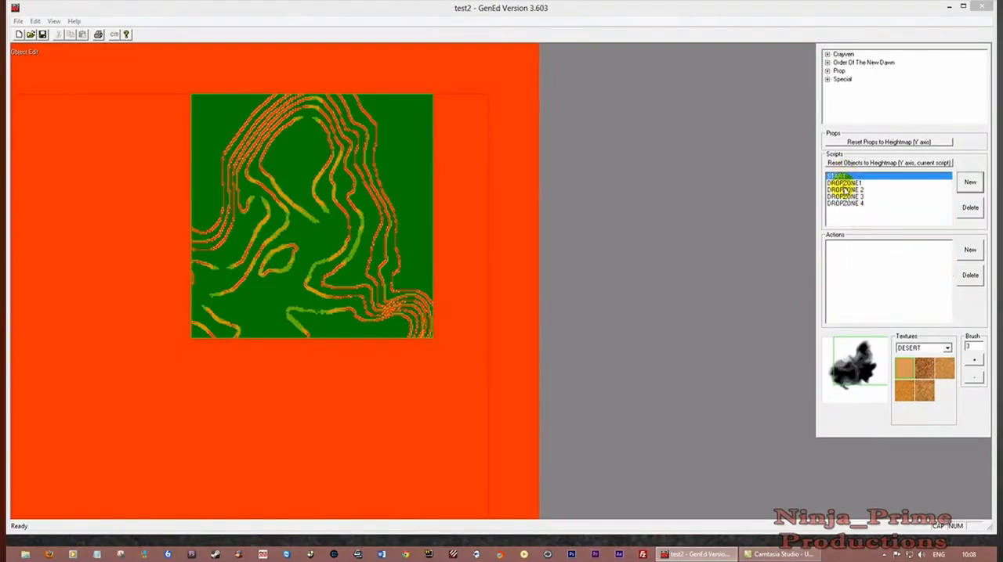
Go through the four drop zone scripts to check that each one exists
left_click(846, 183)
left_click(846, 190)
left_click(847, 198)
left_click(849, 204)
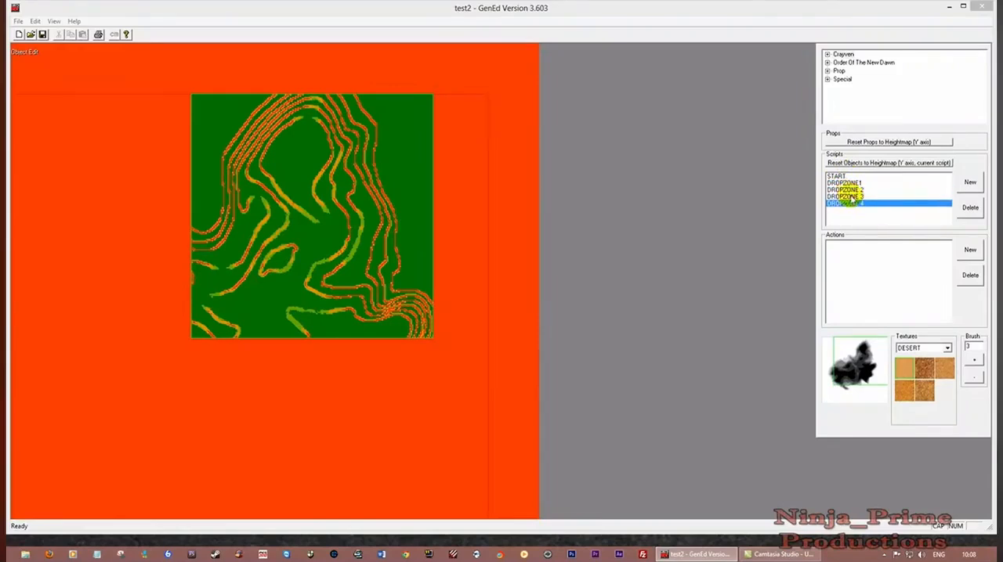
left_click(849, 184)
left_click(848, 191)
left_click(852, 205)
left_click(852, 197)
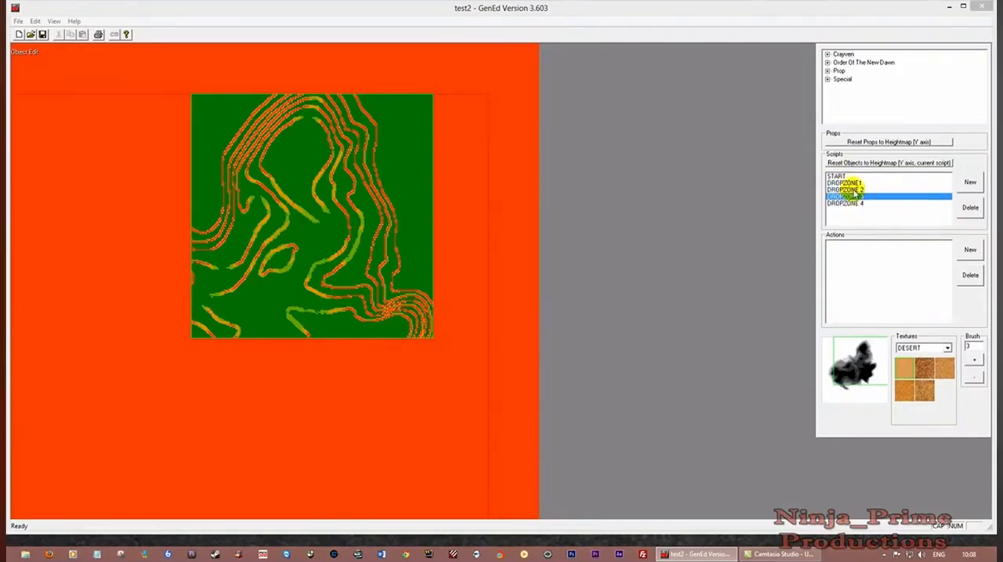
left_click(853, 191)
left_click(852, 198)
Make DROPZONE1 the current script and choose the Special object DropZone for placement
left_click(862, 183)
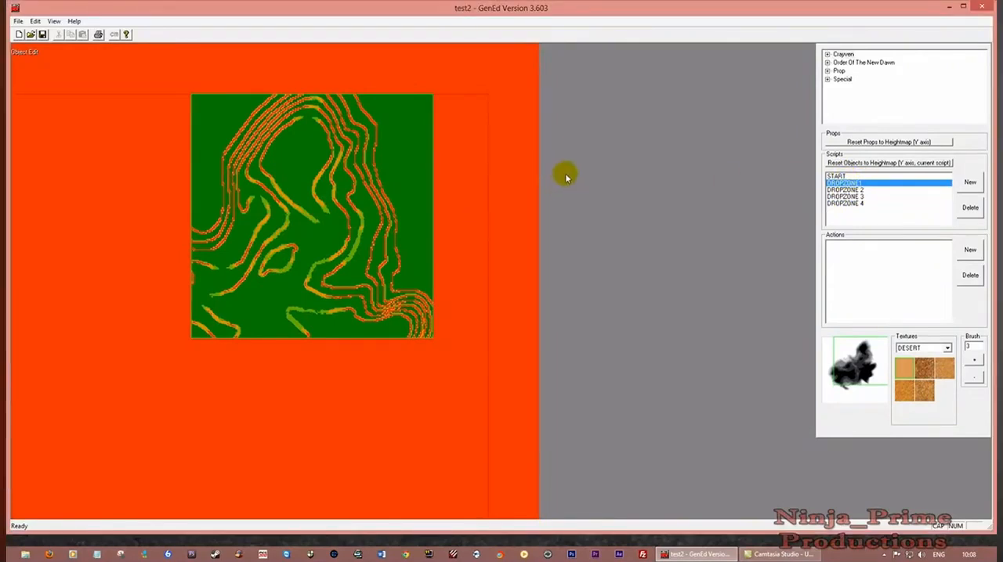
left_click(827, 80)
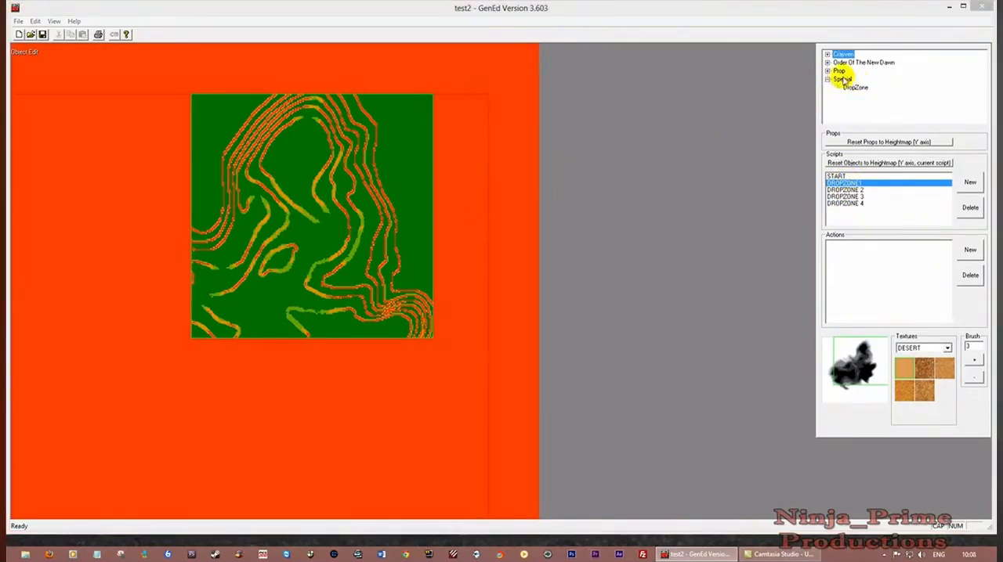
left_click(853, 89)
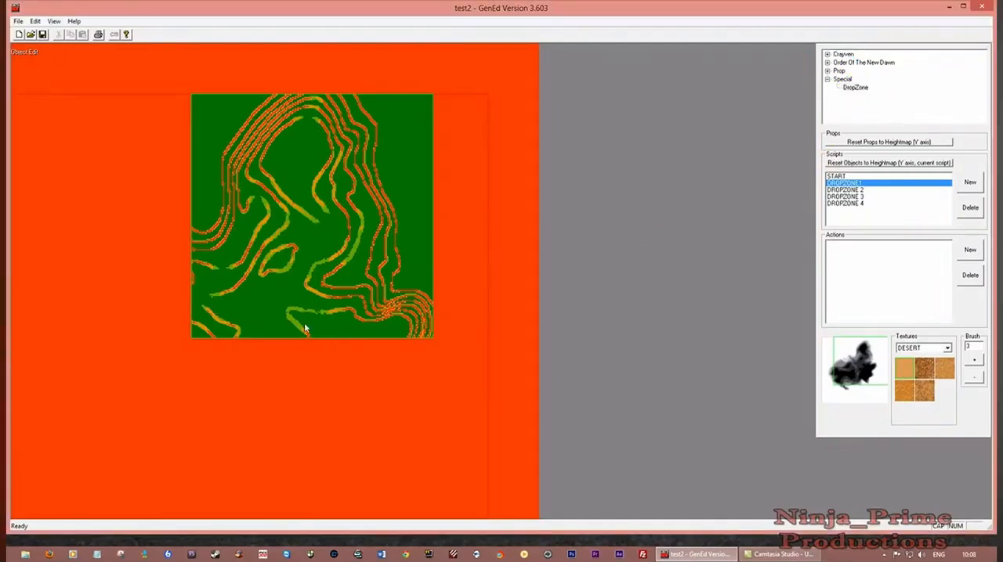
Compare the playfield in the HeightMap, TextureMap and LightMap views and return to the SlopeMap to find flat ground
left_click(53, 21)
left_click(86, 150)
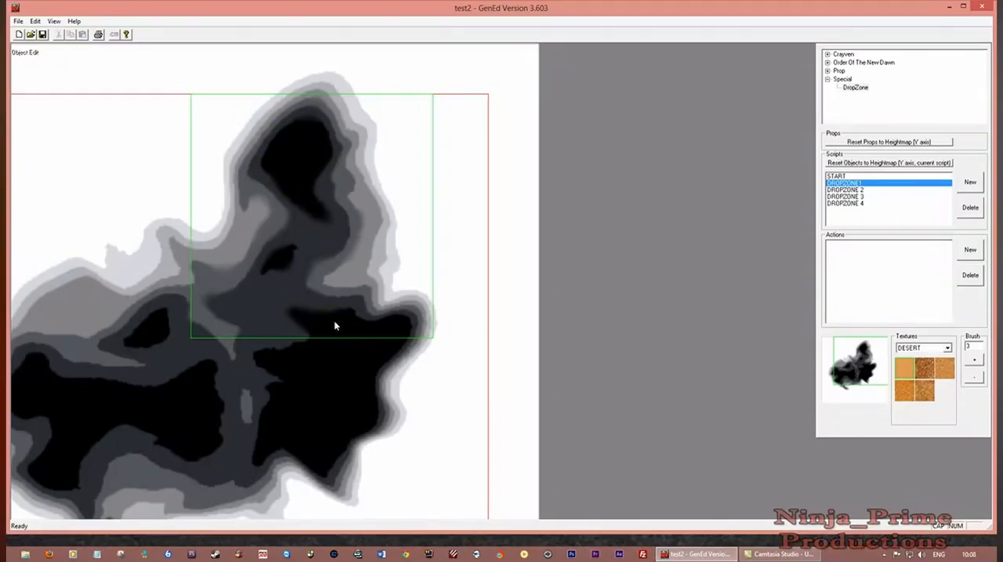
left_click(210, 286)
left_click(54, 22)
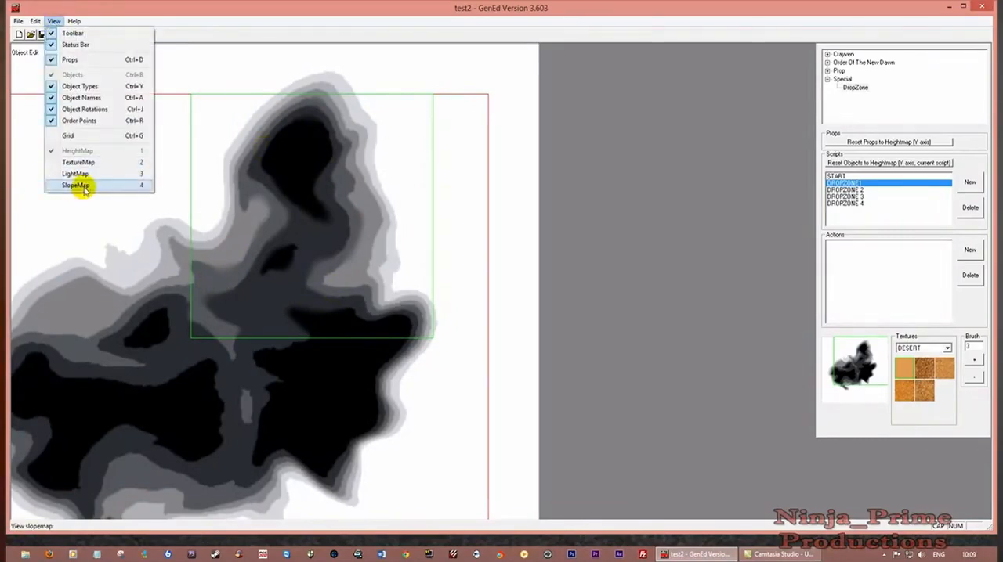
left_click(78, 186)
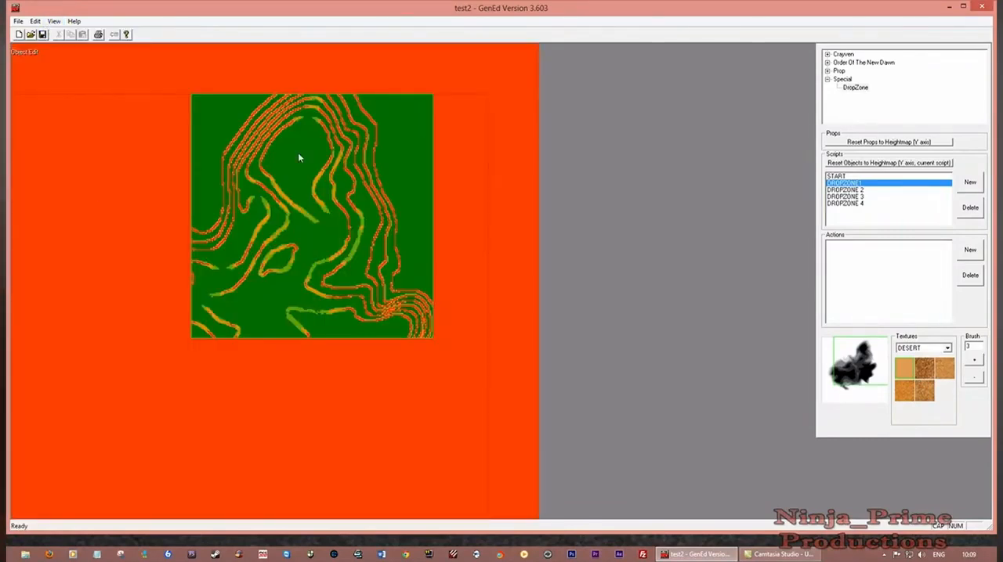
left_click(52, 22)
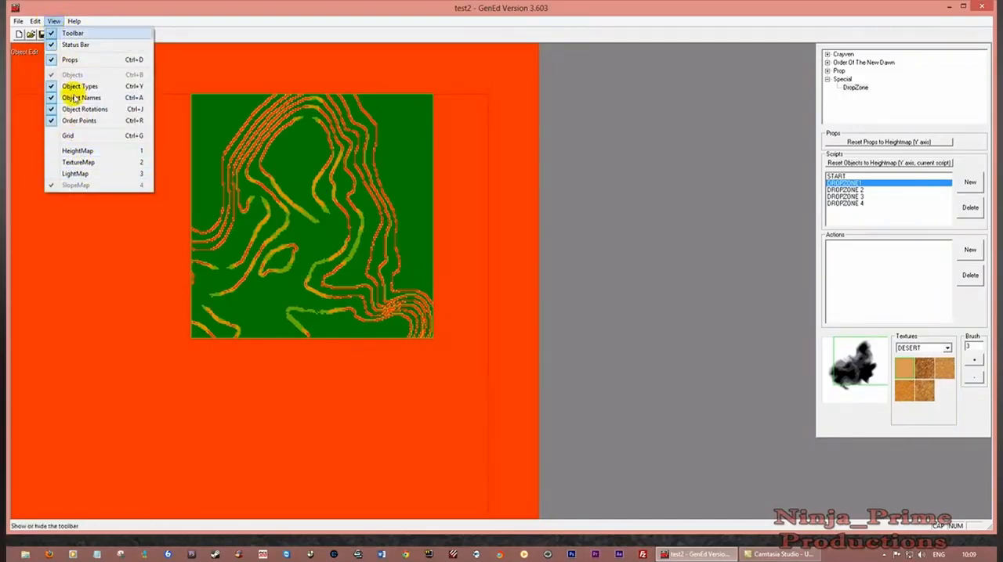
left_click(79, 163)
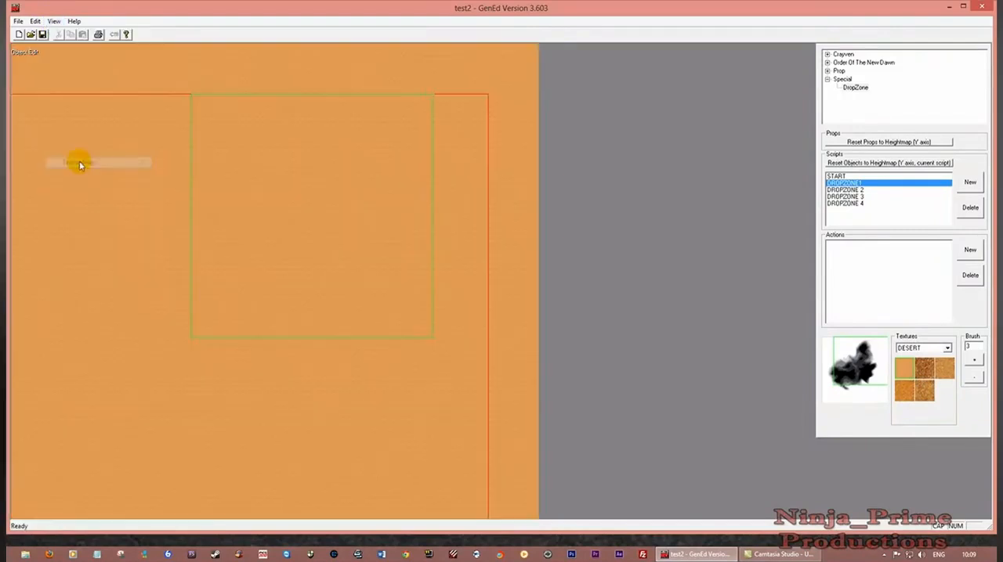
left_click(54, 22)
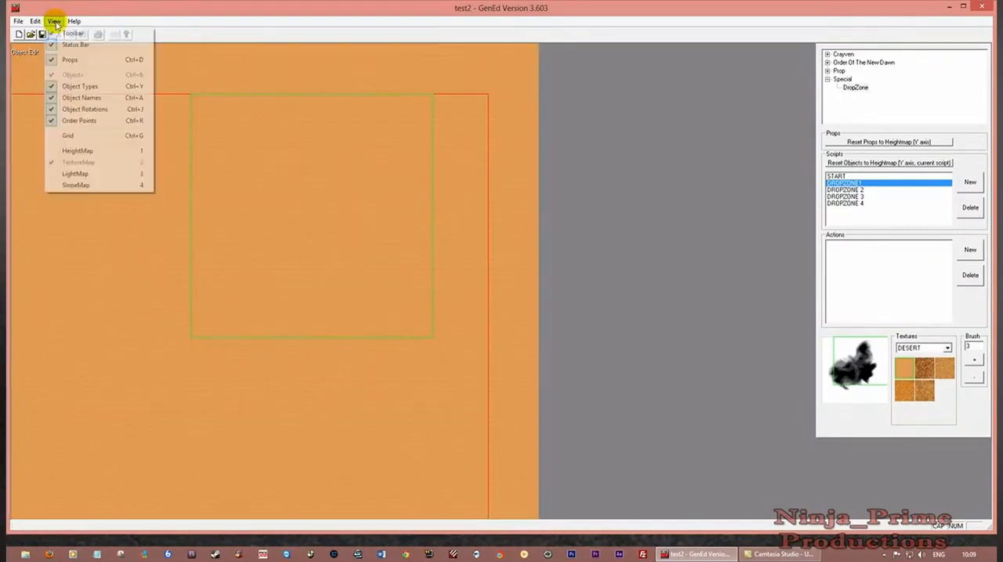
left_click(79, 173)
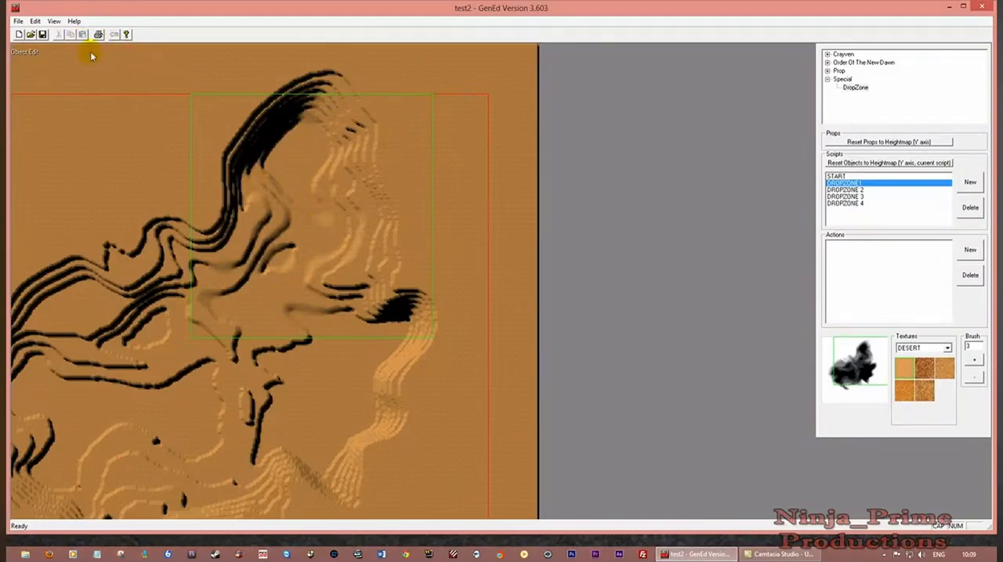
left_click(53, 21)
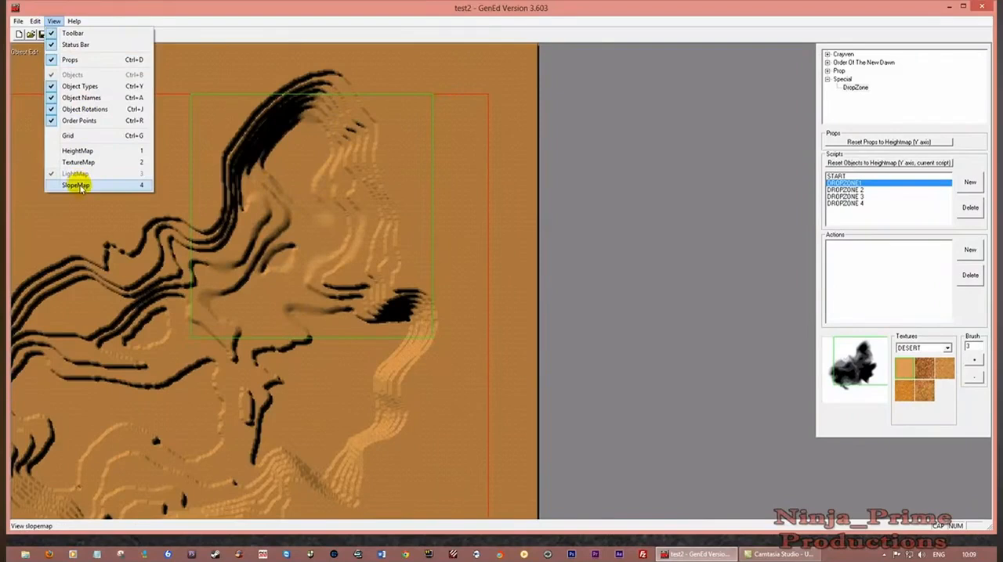
left_click(79, 186)
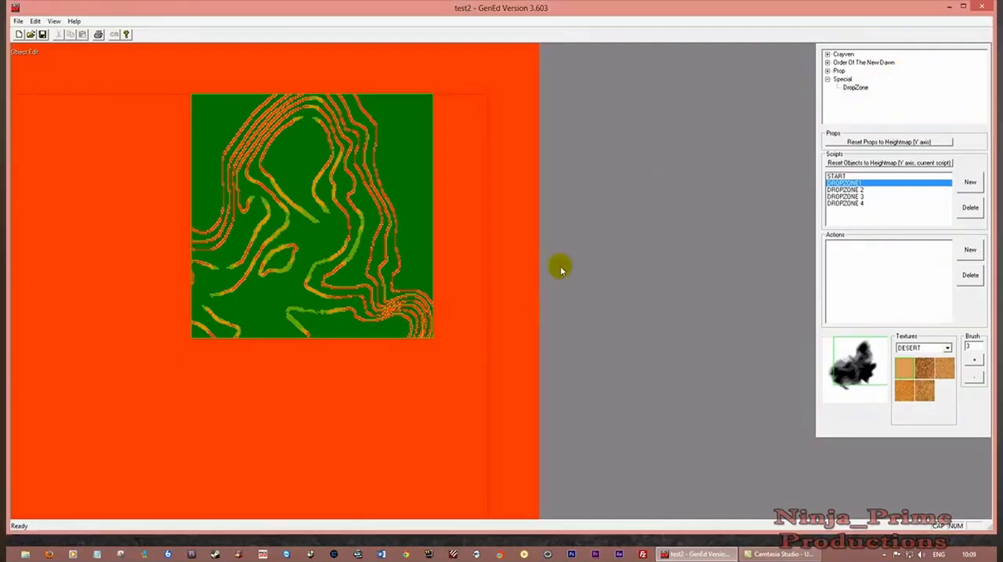
Insert a DropZone object on the flat green ground near the playfield's lower edge, within script DROPZONE1
right_click(331, 330)
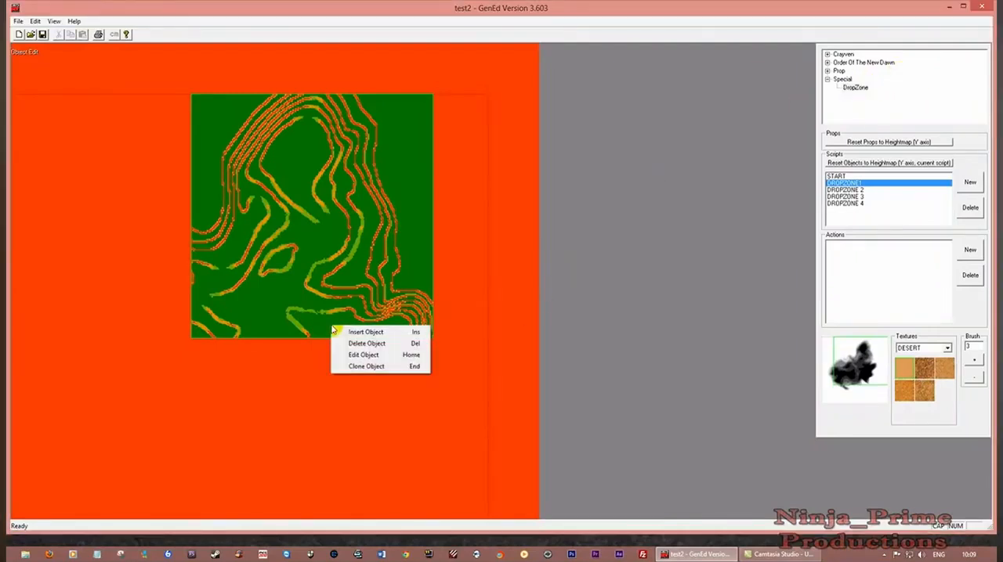
left_click(353, 334)
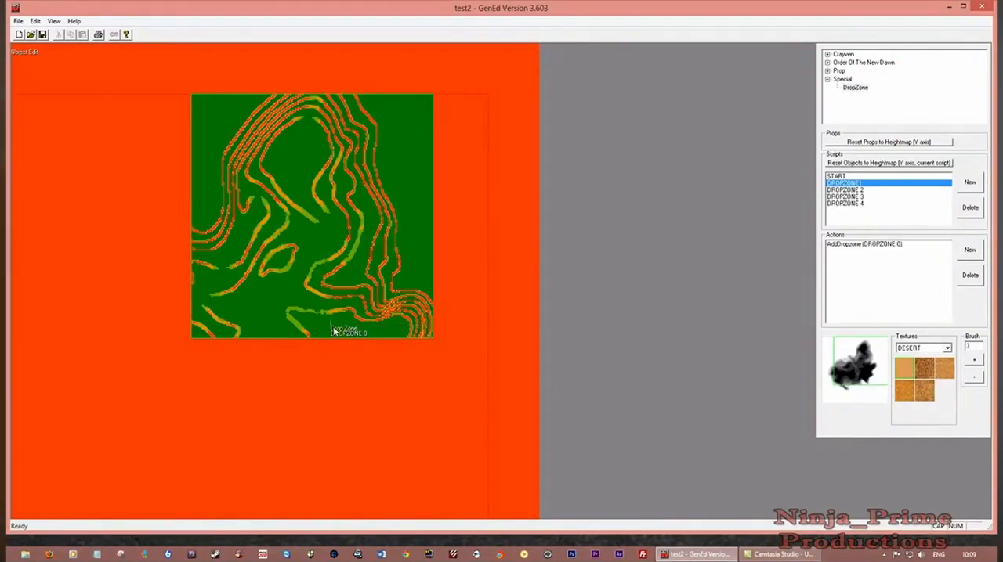
scroll(343, 324, "up", 5)
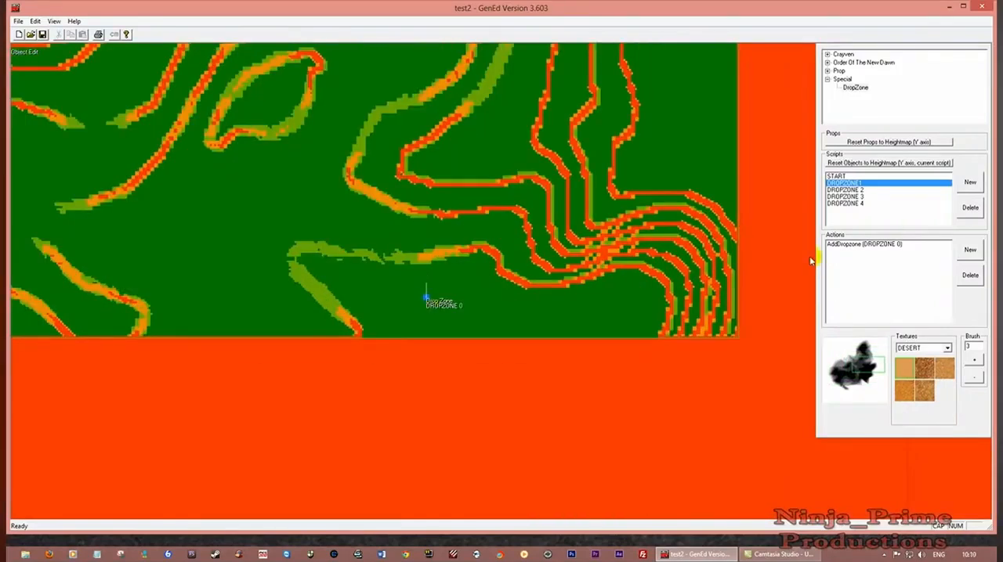
Open the drop zone near the playfield's lower edge for editing and enter TEAM 1 as its name
left_click(855, 244)
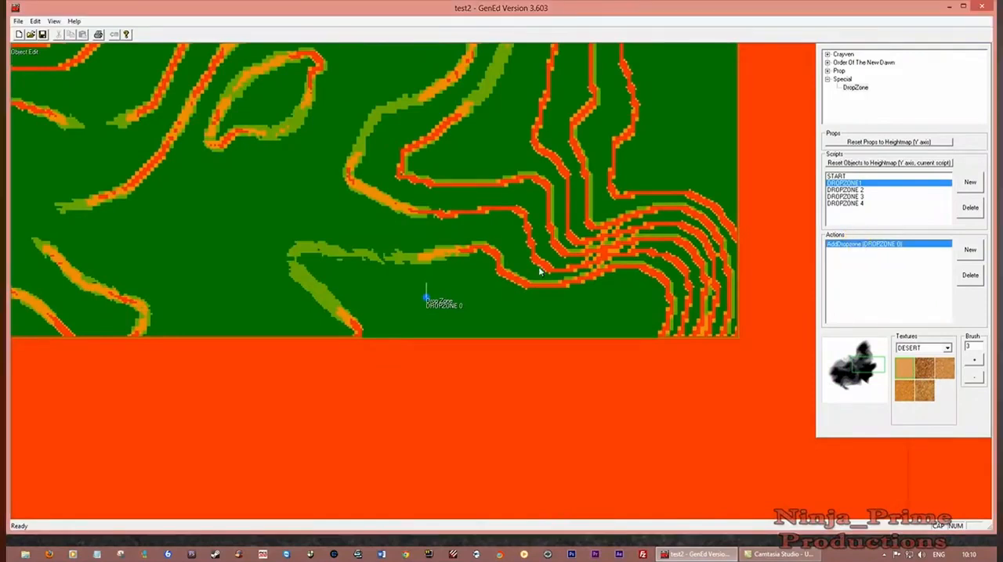
right_click(428, 301)
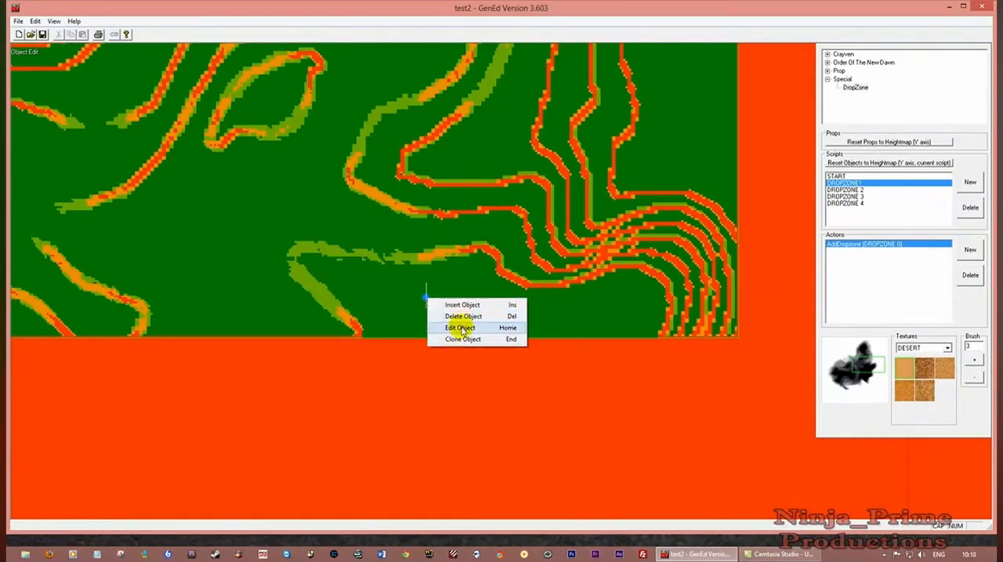
left_click(461, 328)
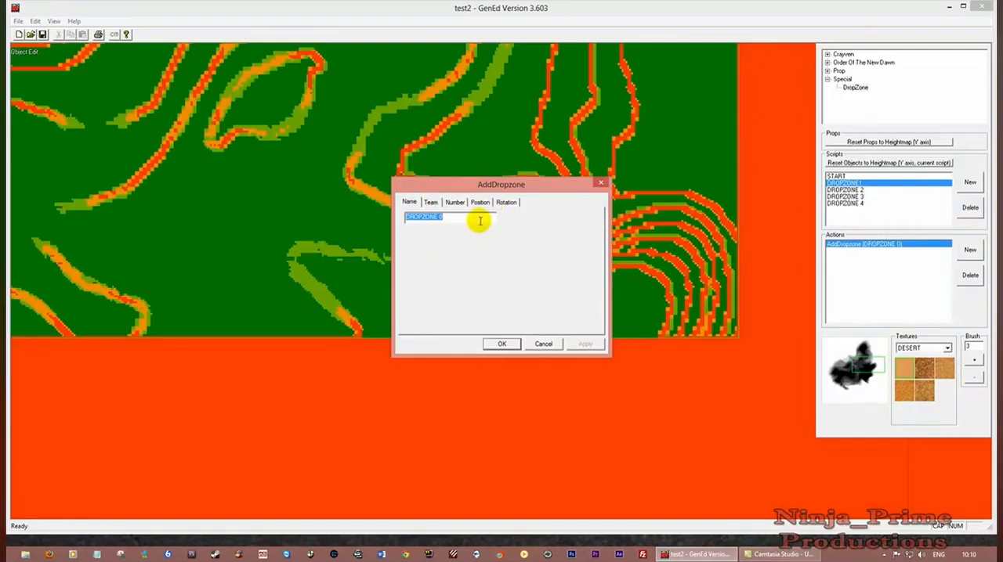
type("TEAM 1")
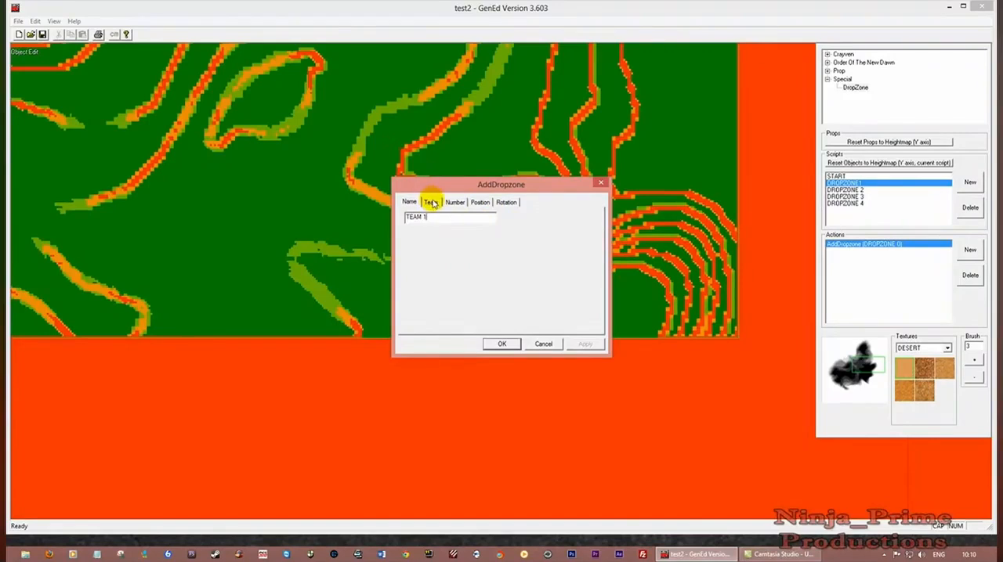
Review the drop zone's team, number, position and rotation settings, and accept the edited properties
left_click(432, 204)
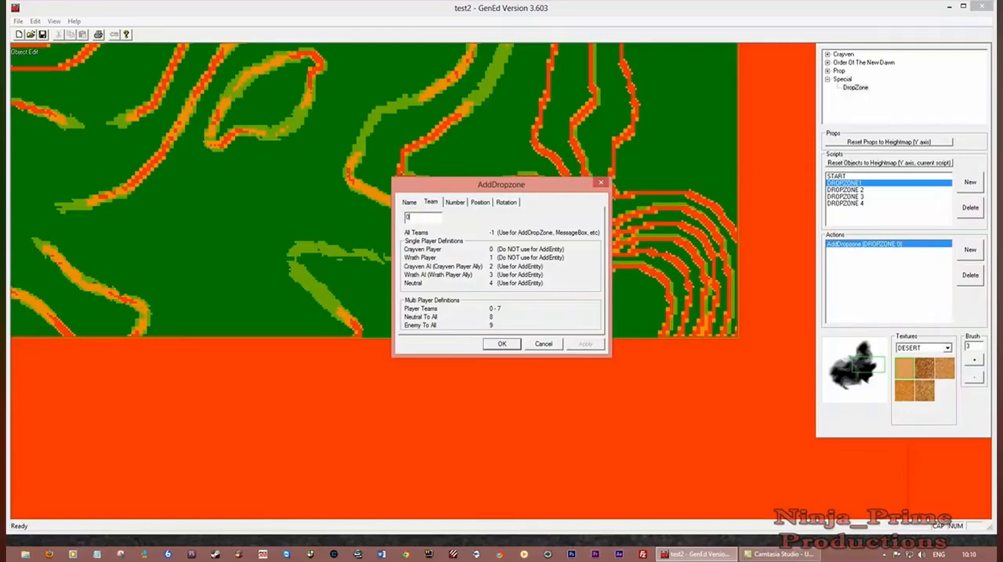
left_click(417, 217)
left_click_drag(454, 190, 459, 163)
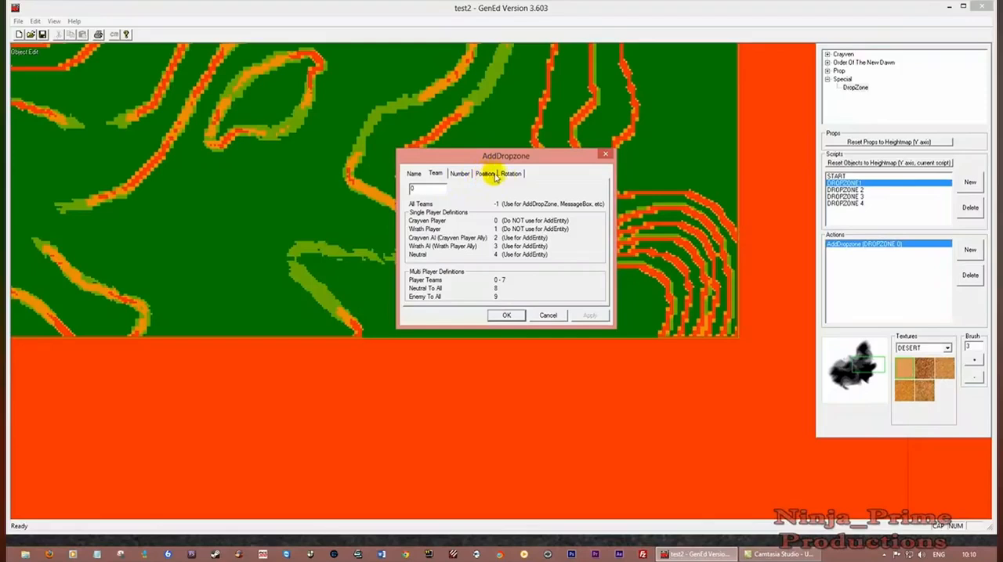
left_click(460, 176)
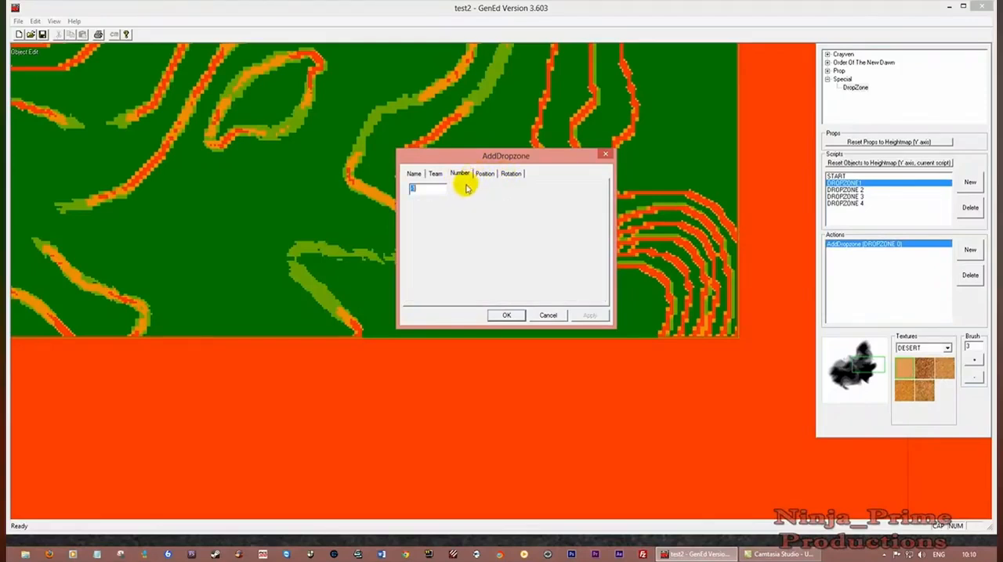
left_click_drag(486, 159, 465, 175)
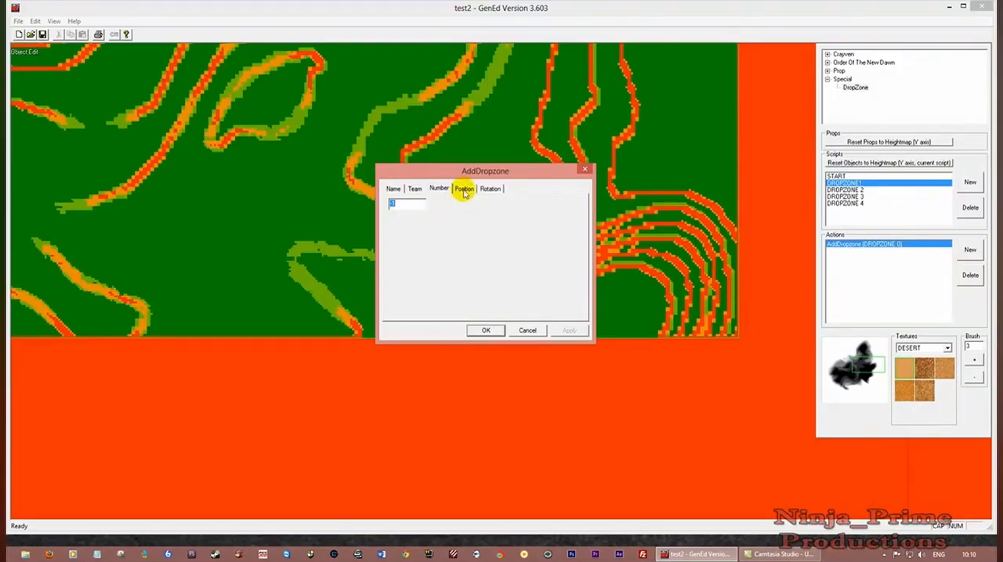
left_click(464, 192)
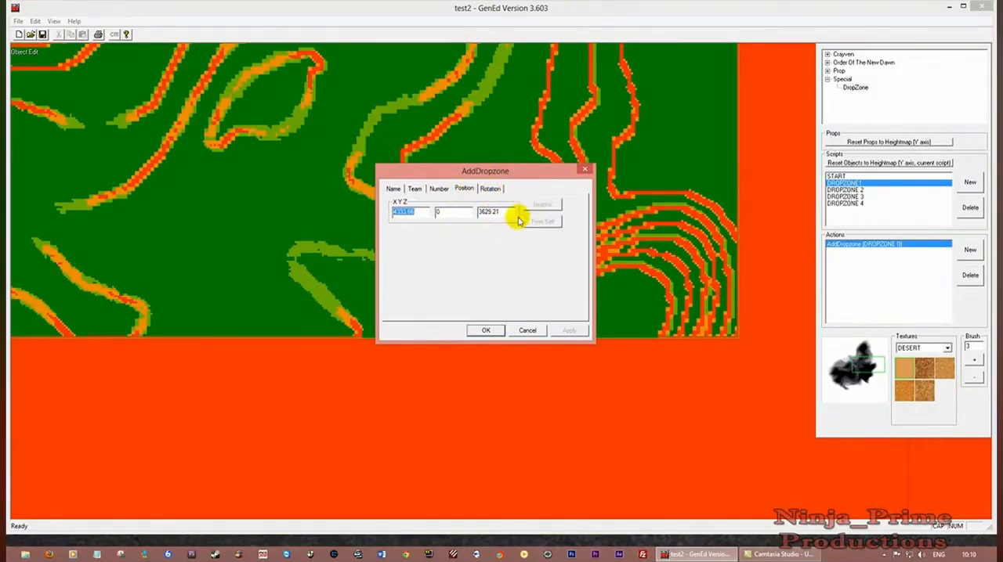
left_click(489, 189)
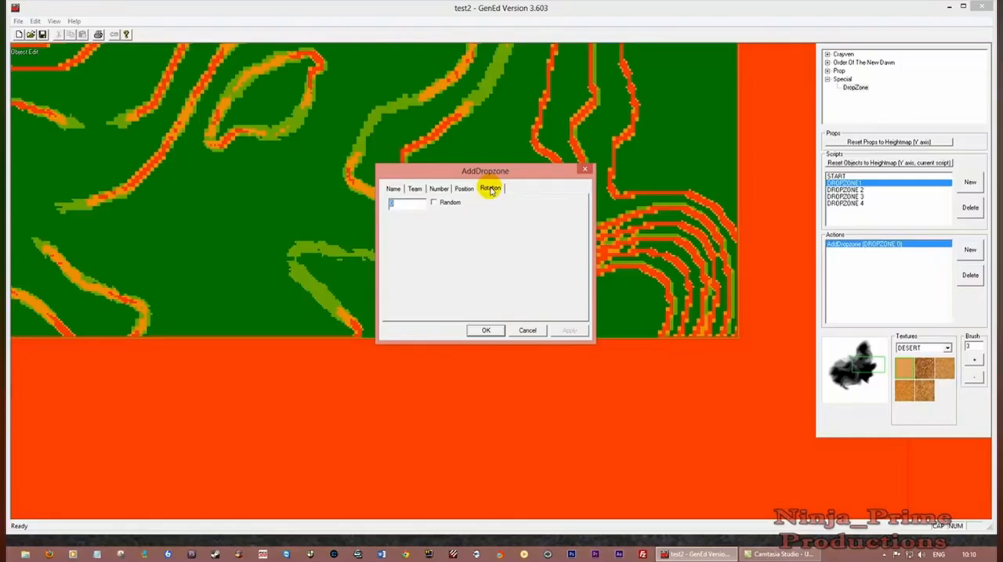
left_click(485, 330)
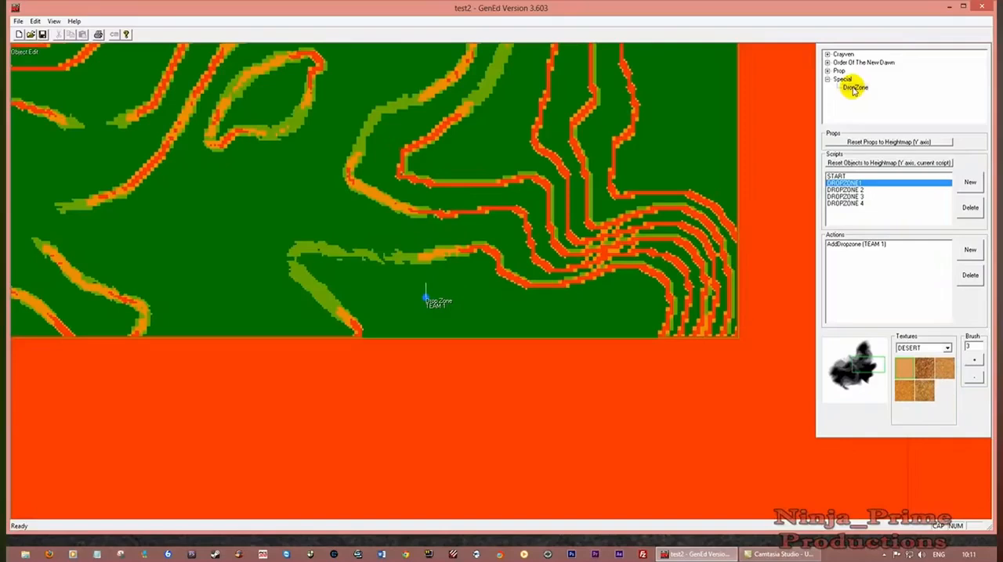
Insert a second DropZone object in script DROPZONE1 on the flat green ground enclosed by slopes near the playfield's upper edge
scroll(381, 255, "up", 1)
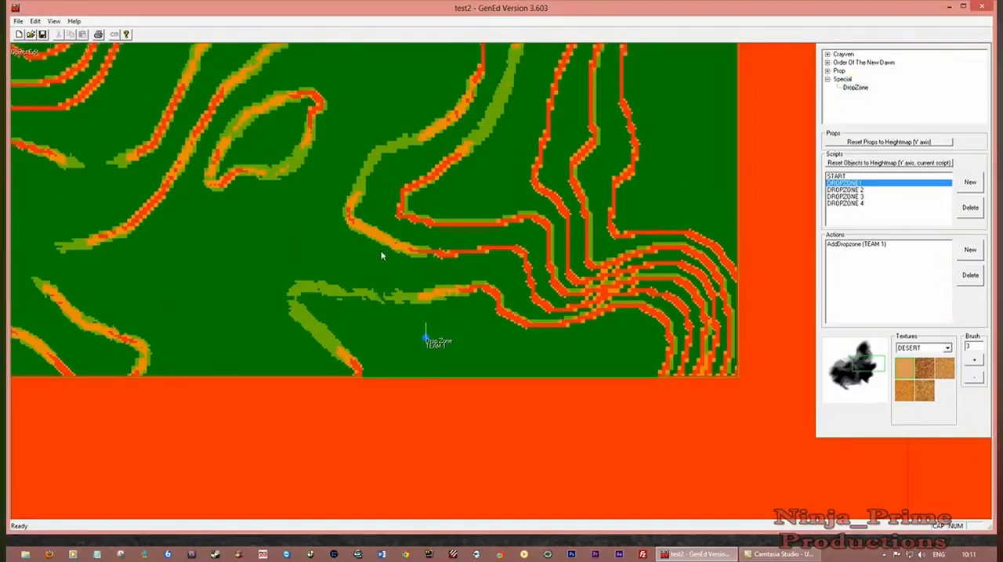
scroll(382, 256, "up", 7)
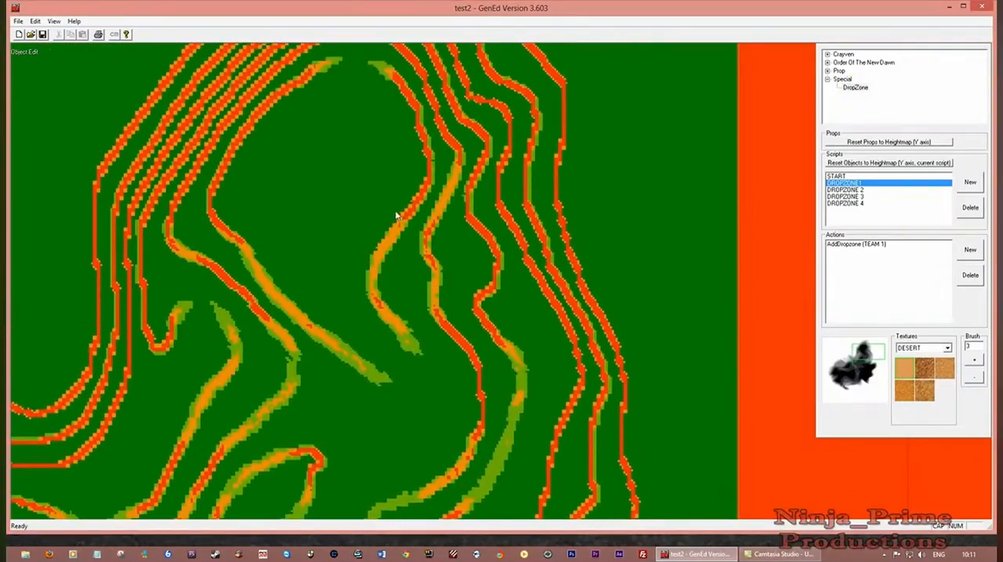
scroll(388, 214, "up", 1)
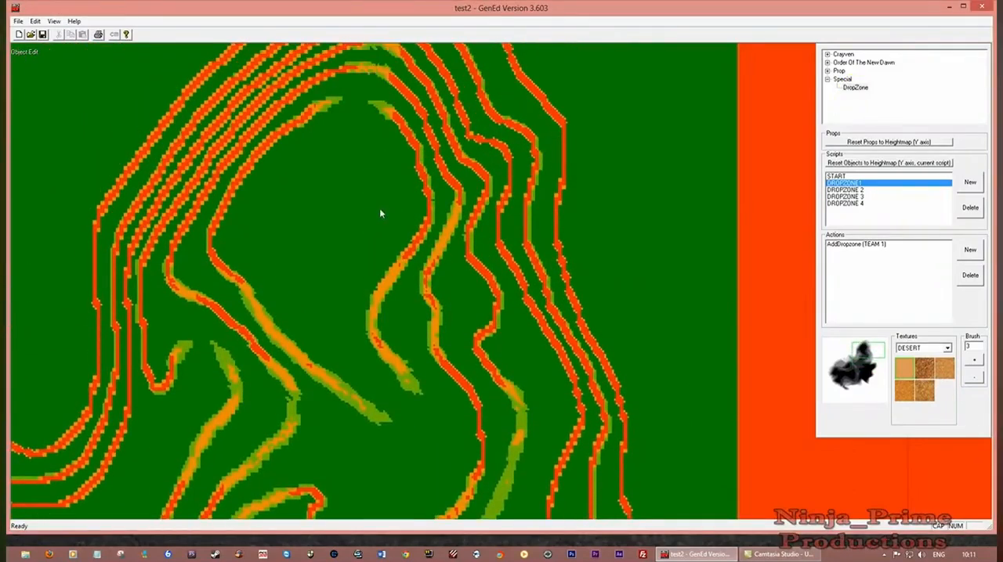
right_click(337, 163)
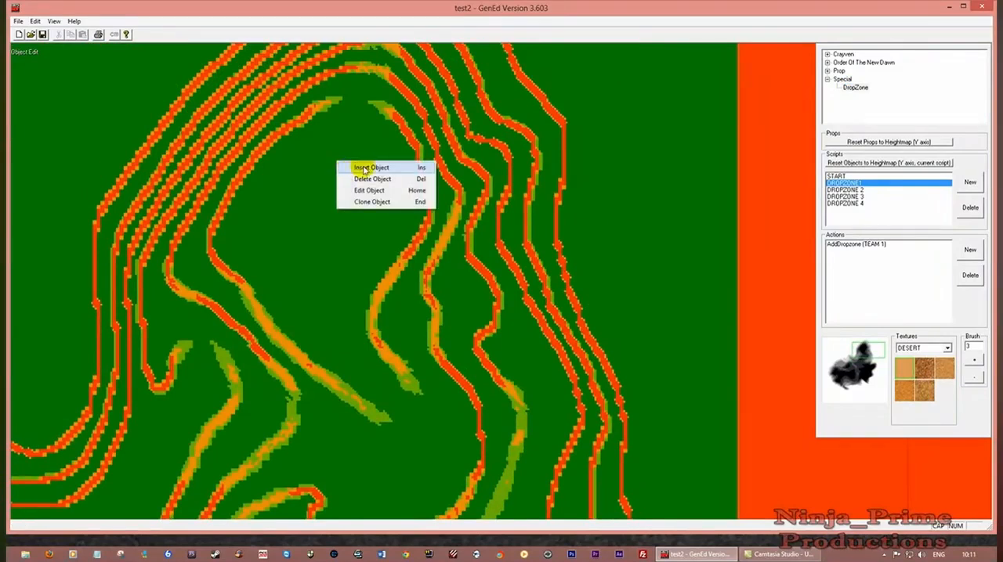
left_click(364, 168)
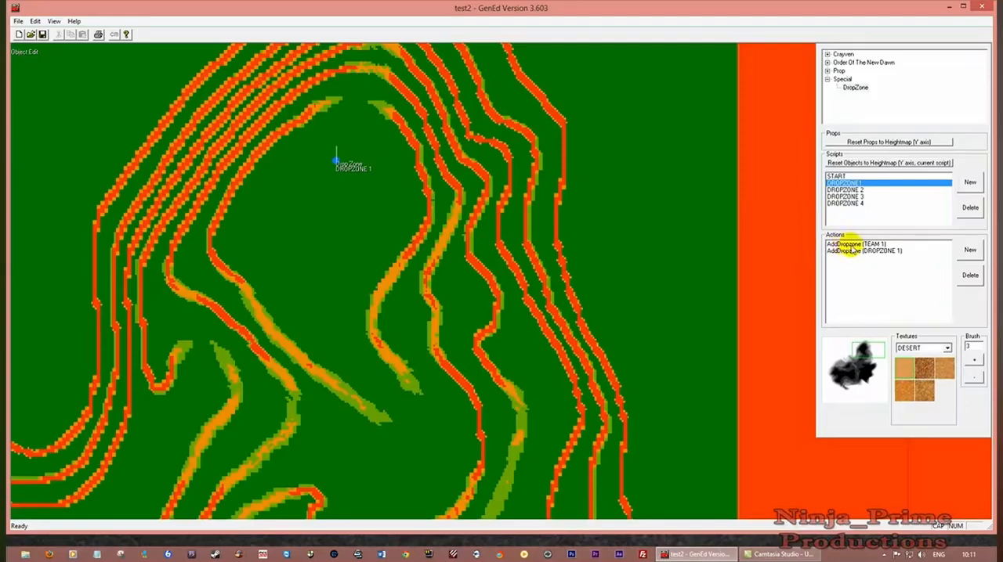
Edit the second AddDropzone action of script DROPZONE1, naming it TEAM 2 and setting its team to 1
left_click(858, 252)
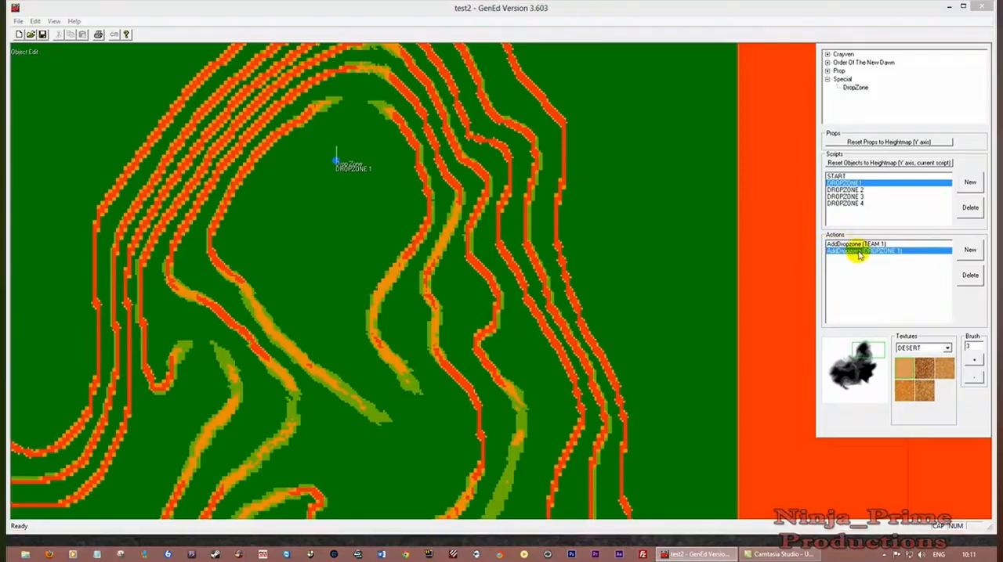
double_click(859, 252)
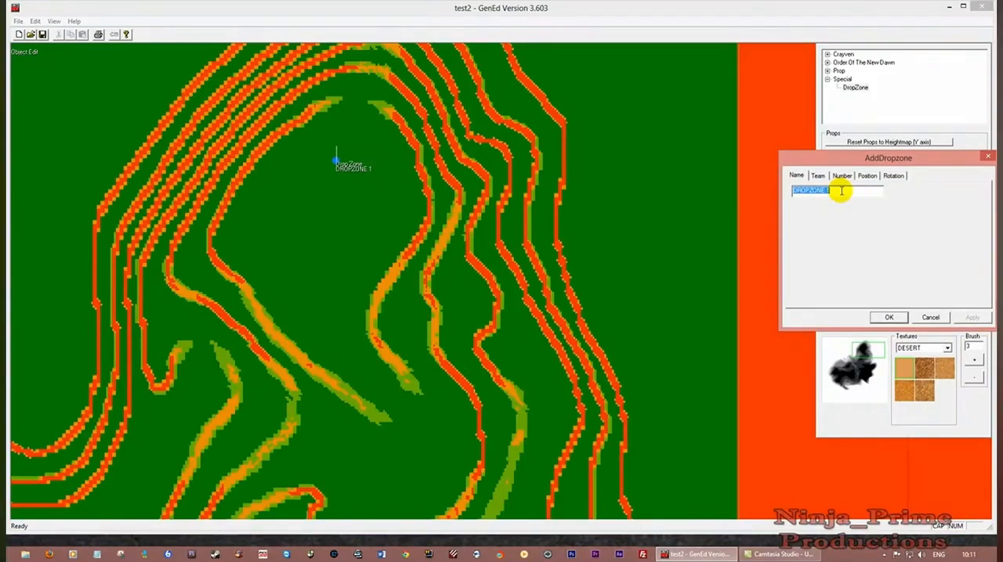
type("TEA")
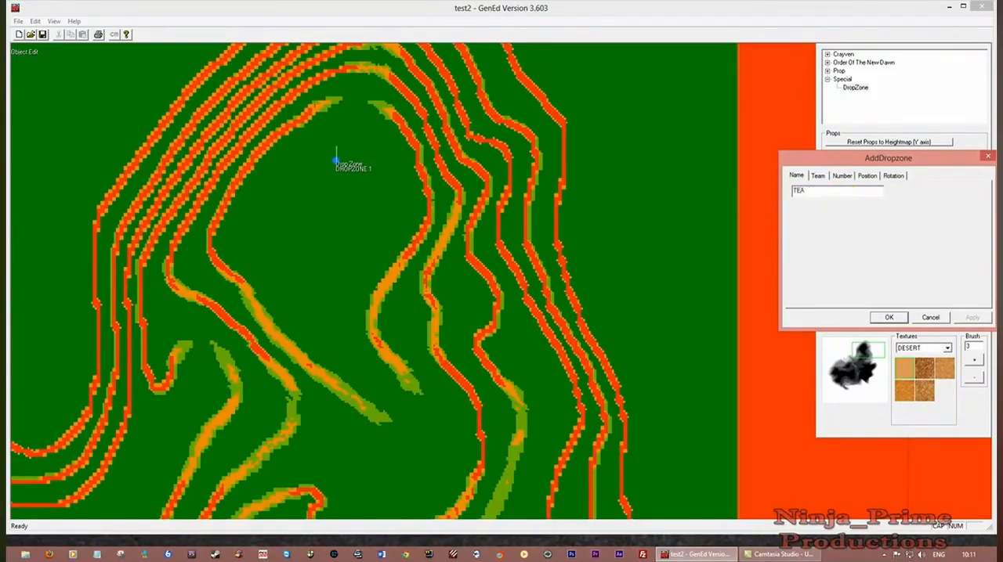
type("M 2")
left_click(817, 177)
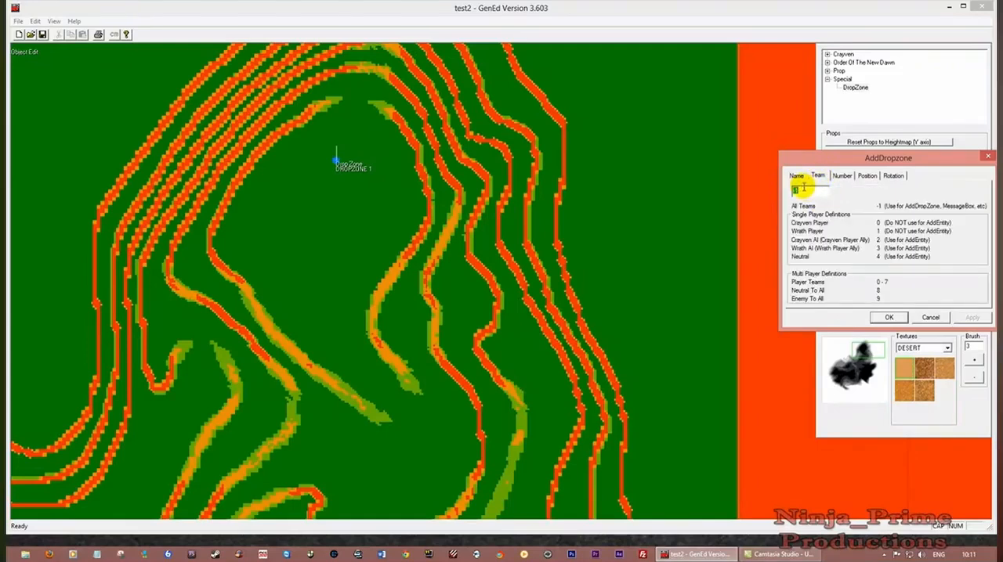
type("1")
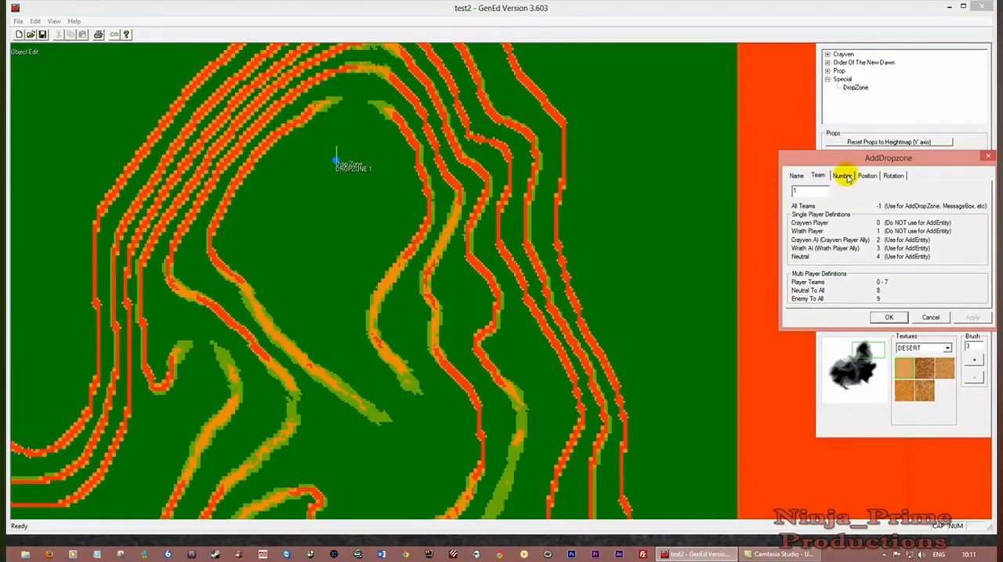
Check the second drop zone's number and position, set its rotation to 180, and accept its properties
left_click(843, 176)
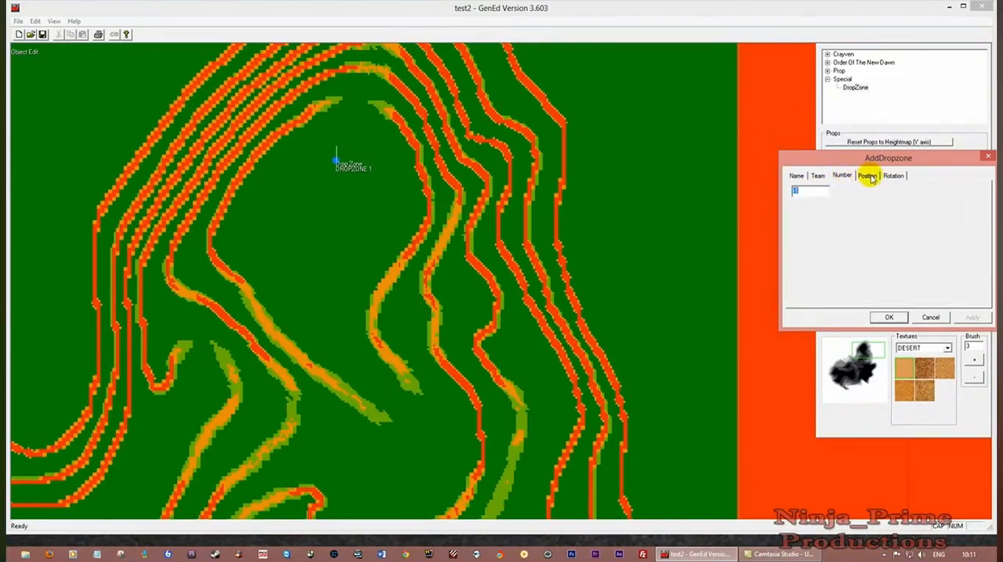
left_click(868, 176)
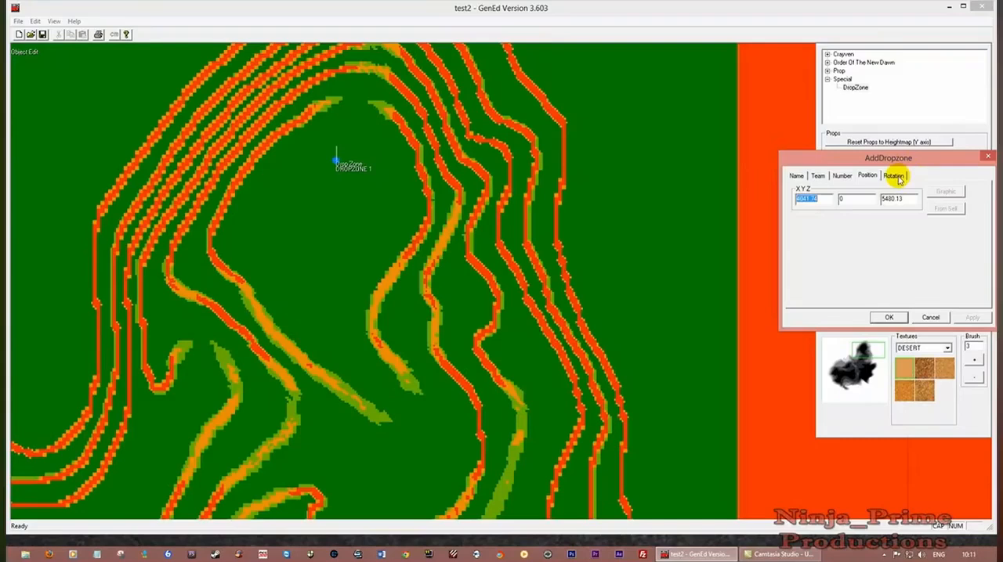
left_click(895, 176)
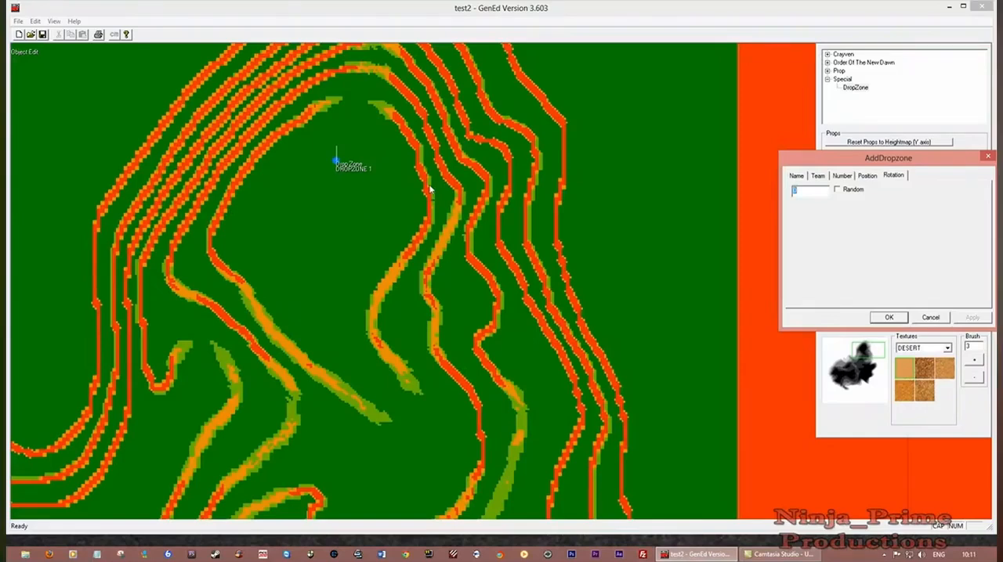
type("180")
left_click(888, 318)
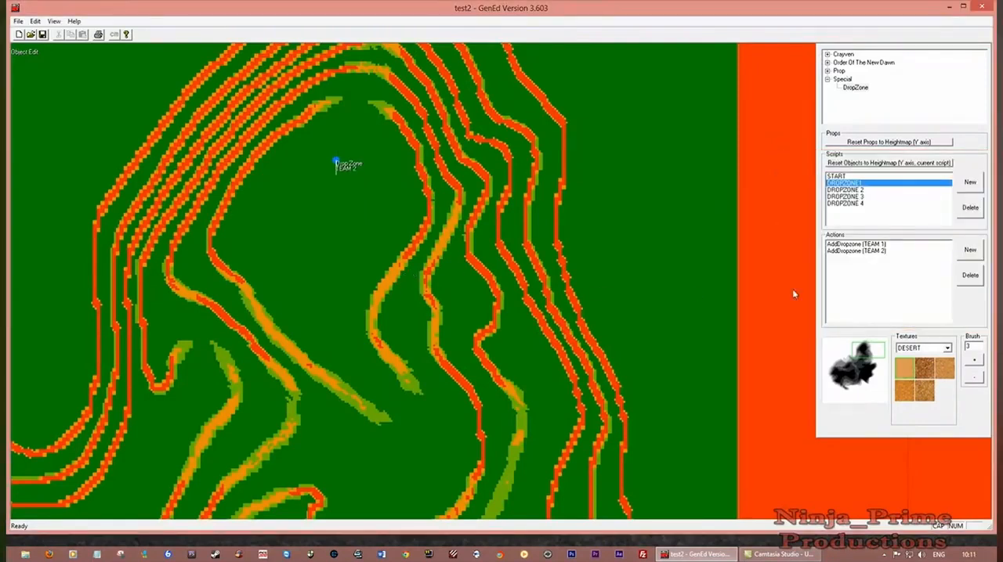
Make DROPZONE 2 the current script and insert a DropZone object at the upper spot used for TEAM 2 in DROPZONE1
left_click(841, 177)
left_click(843, 183)
scroll(451, 210, "down", 1)
scroll(451, 207, "up", 1)
left_click(842, 184)
left_click(844, 190)
left_click(852, 88)
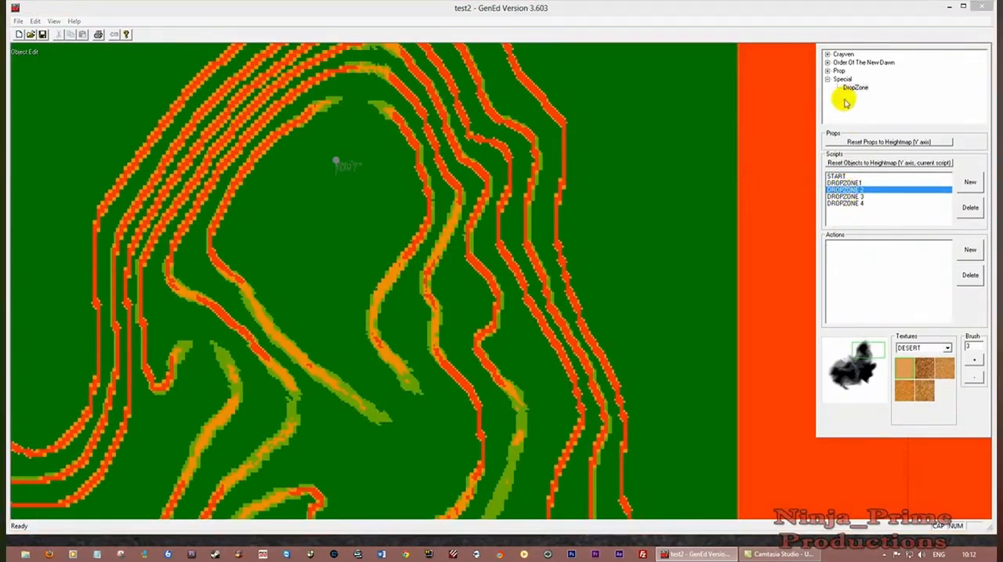
right_click(335, 159)
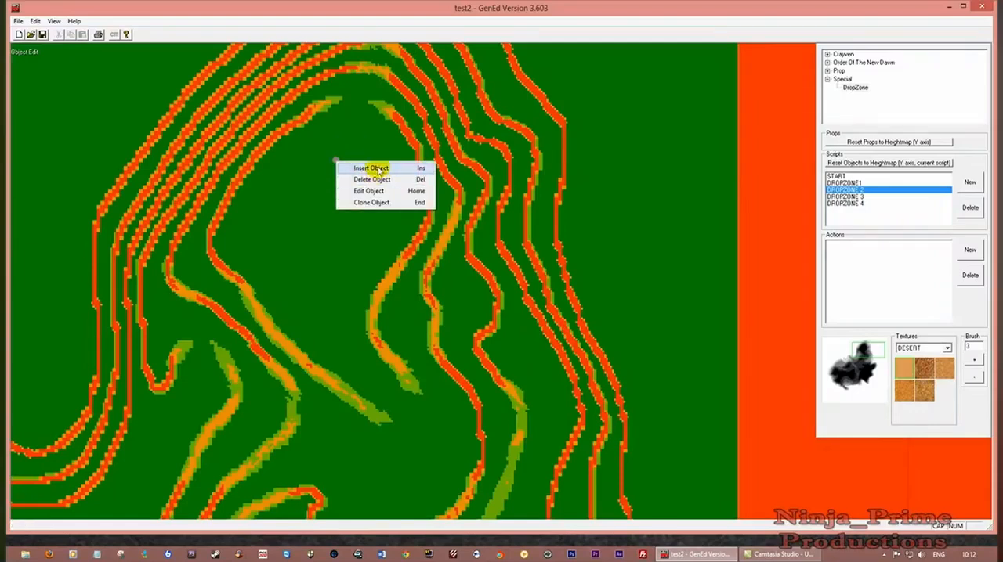
left_click(372, 166)
Name the drop zone in script DROPZONE 2 TEAM 1, check its team, and set its rotation to 180
double_click(845, 243)
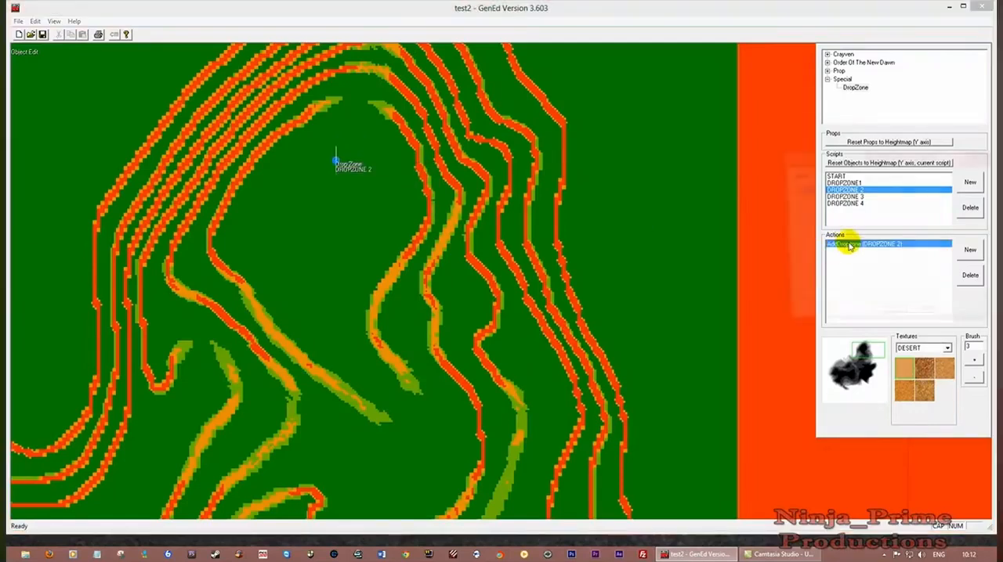
type("T")
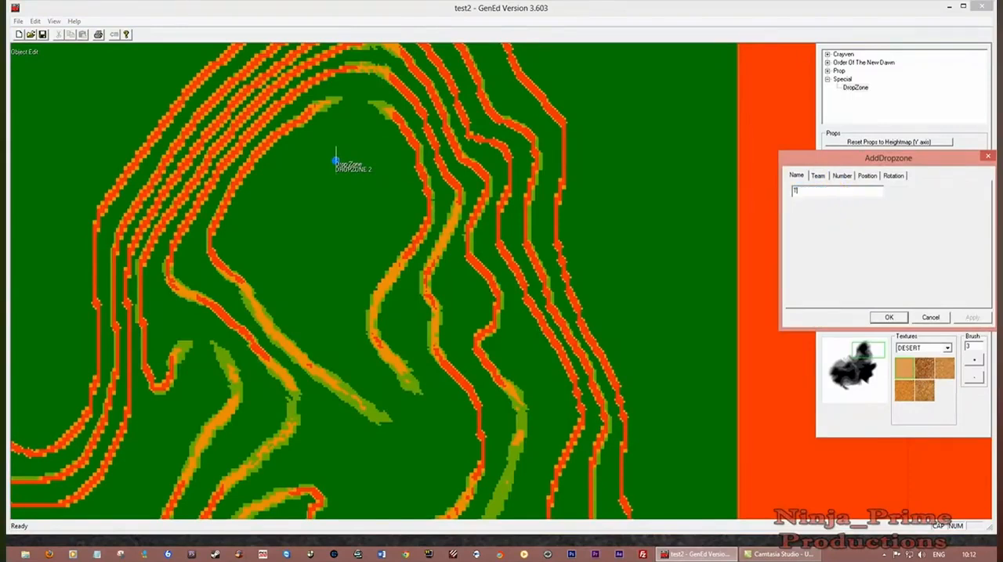
type("EAM 1")
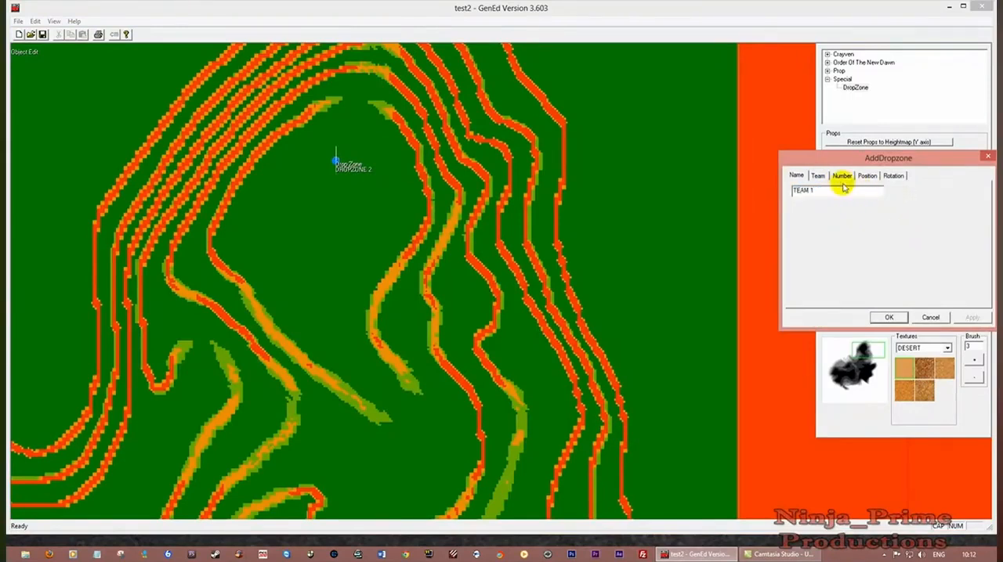
left_click(817, 175)
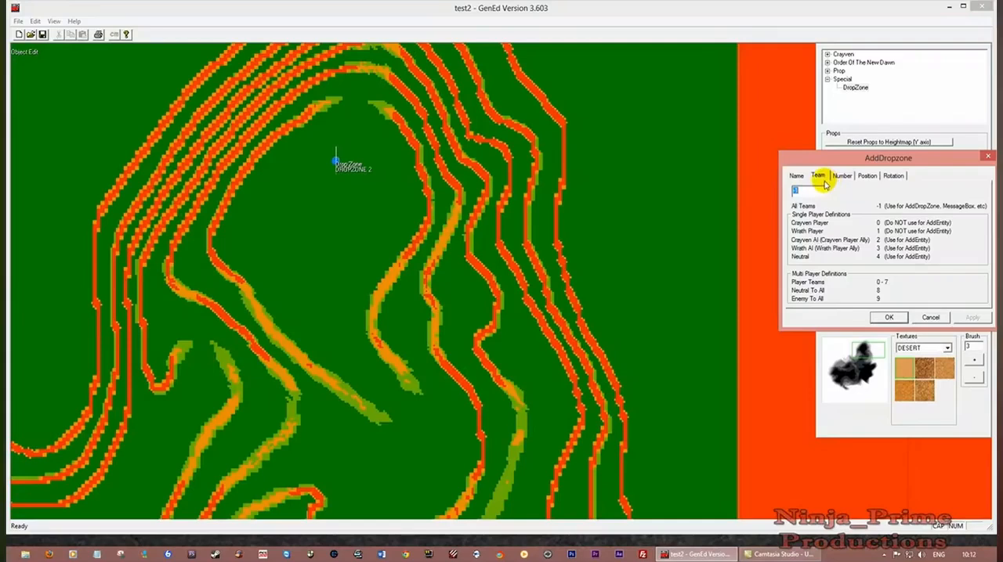
left_click(893, 176)
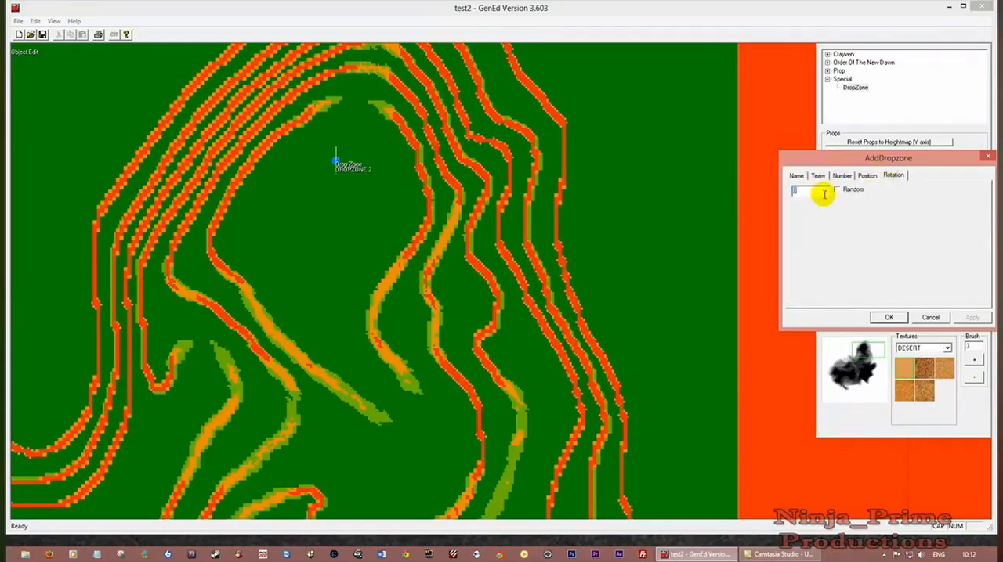
type("180")
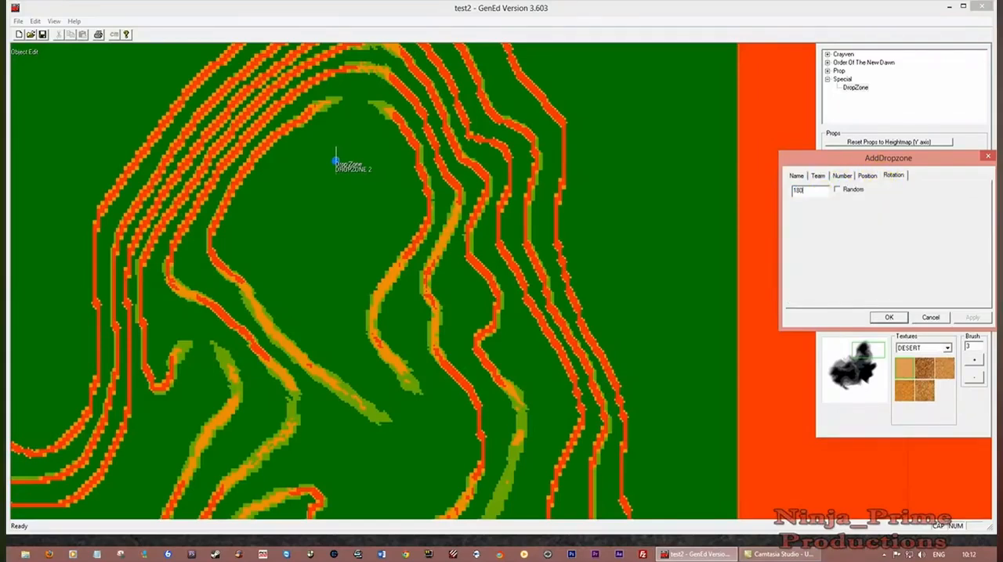
left_click(889, 318)
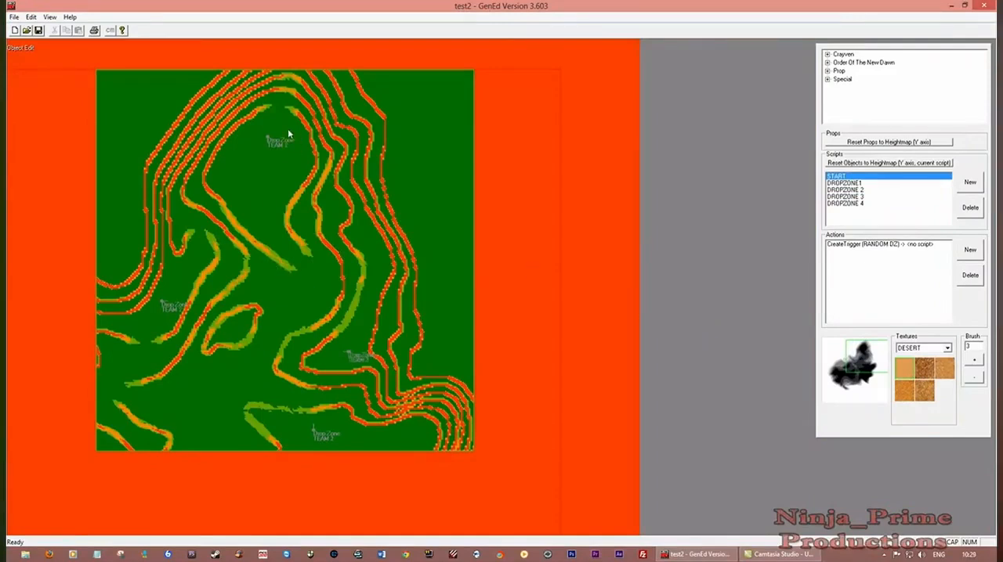
Go through scripts DROPZONE1 to DROPZONE 4 and compare where TEAM 1 and TEAM 2 are placed on the map
left_click(846, 183)
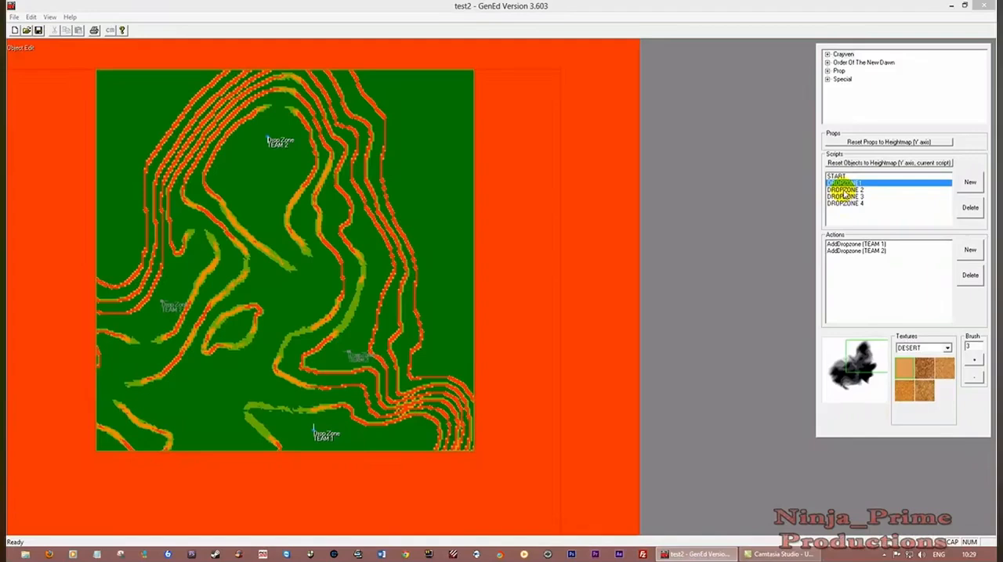
left_click(844, 190)
left_click(844, 197)
left_click(844, 204)
left_click(845, 197)
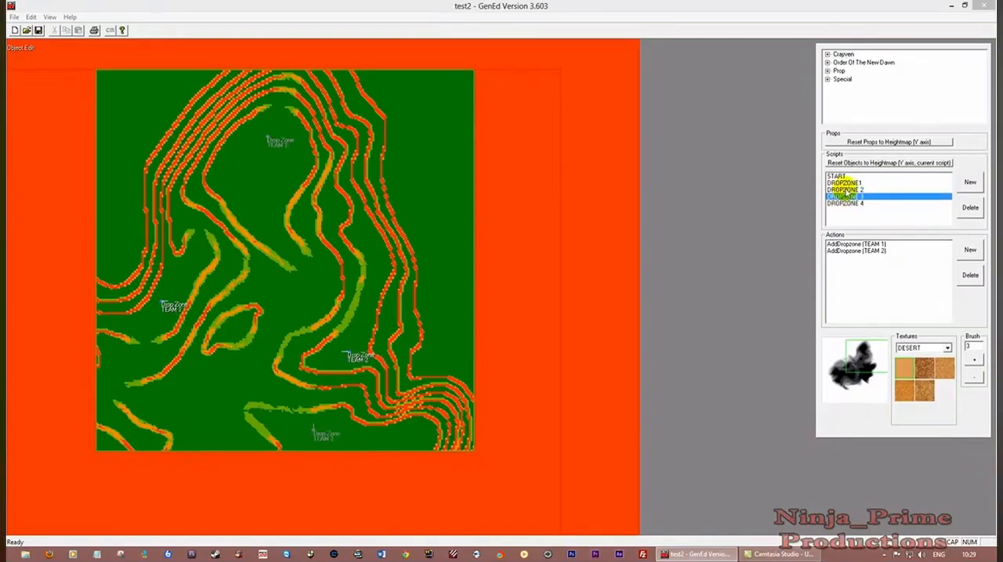
left_click(845, 190)
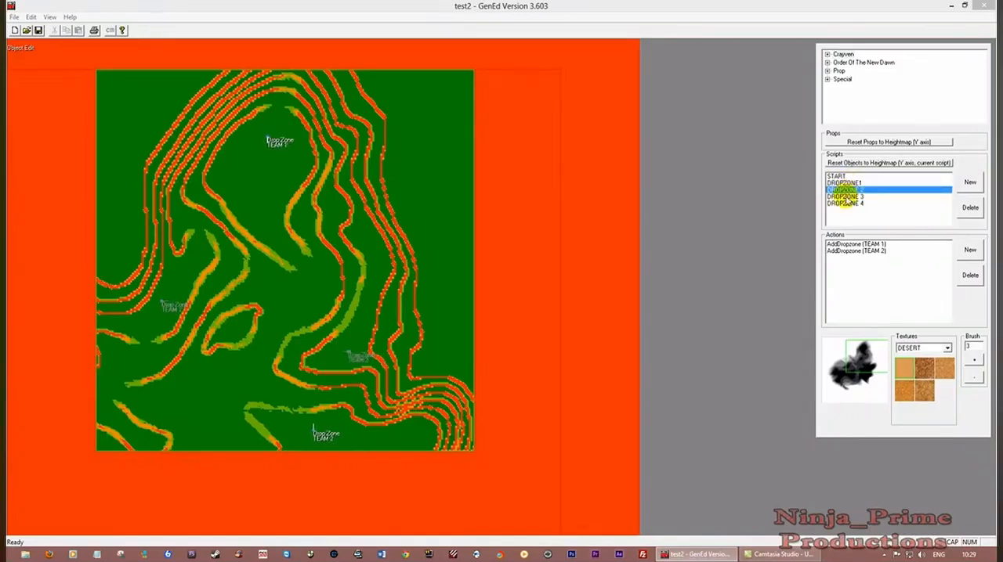
left_click(845, 198)
left_click(845, 204)
left_click(846, 196)
left_click(846, 190)
left_click(844, 183)
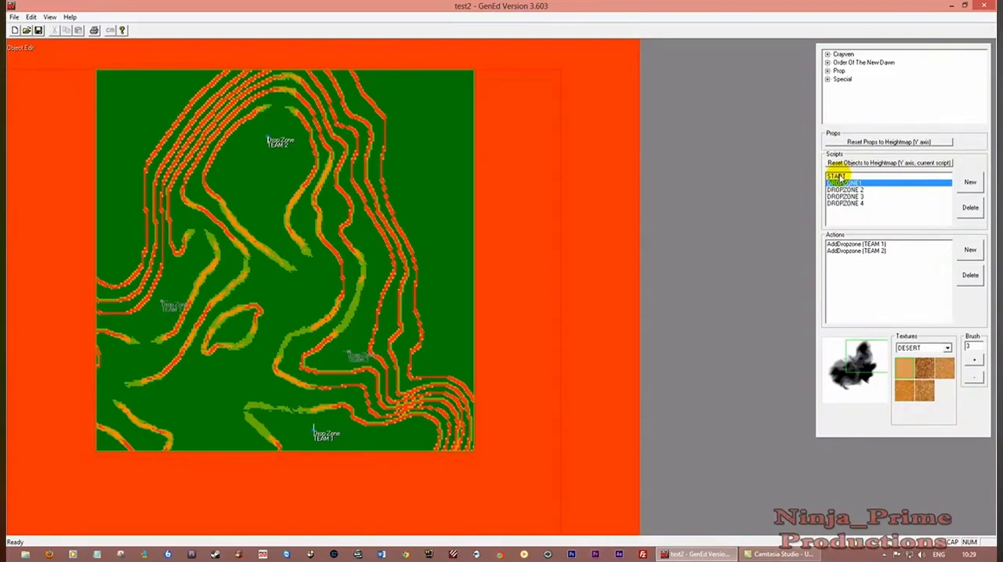
Open the START script's CreateTrigger action RANDOM DZ and check its trigger type against the available types
left_click(835, 176)
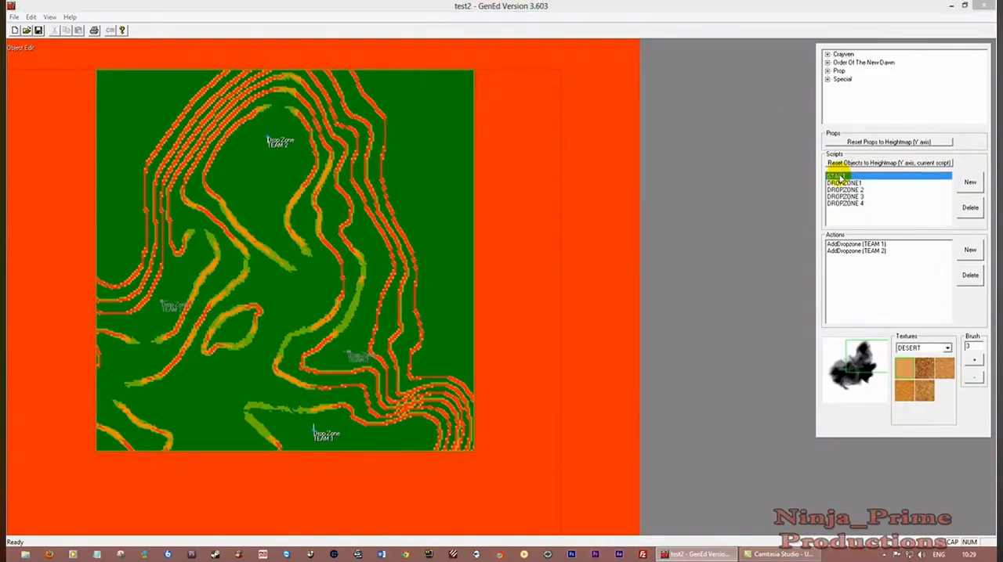
left_click(858, 246)
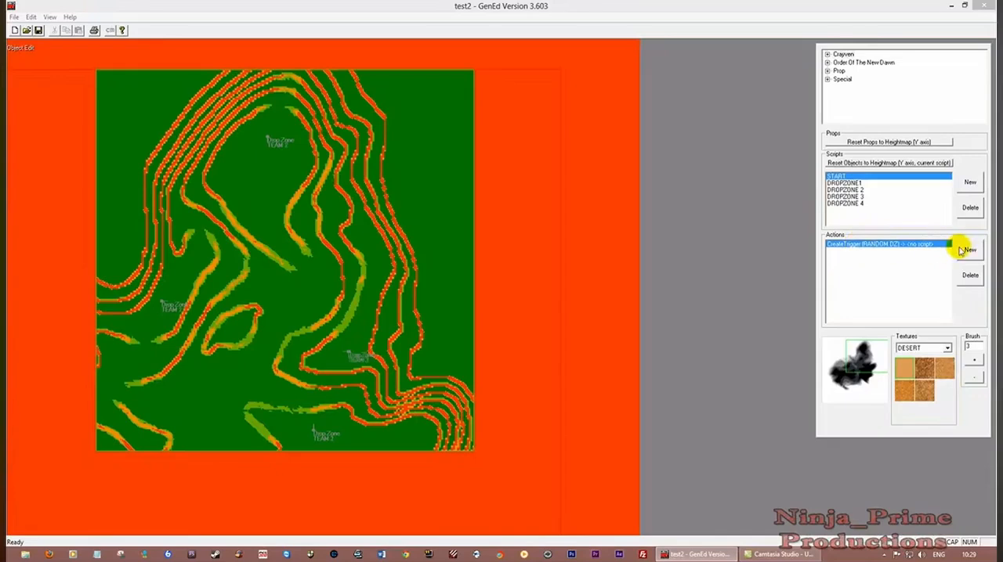
double_click(866, 246)
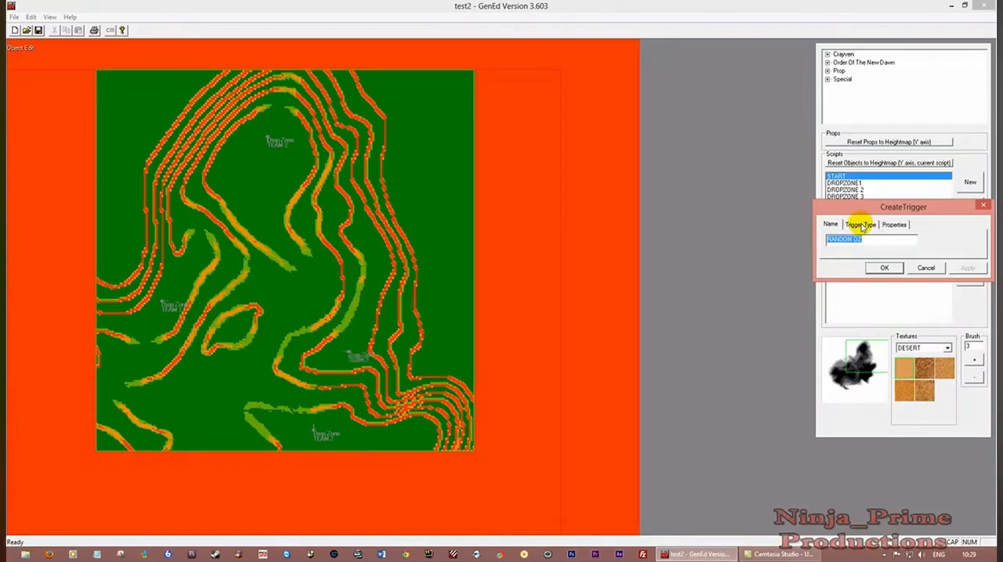
left_click(861, 225)
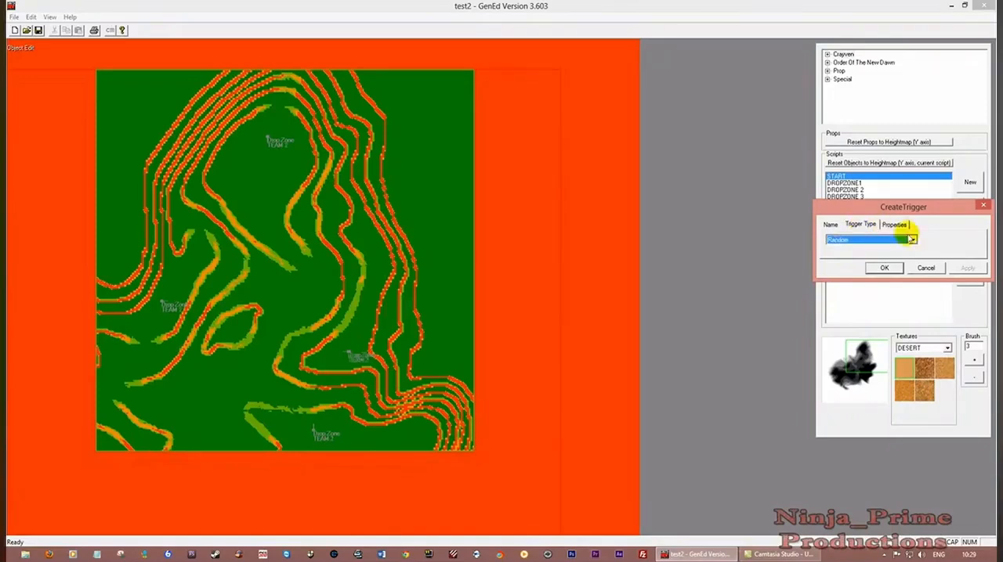
left_click(913, 241)
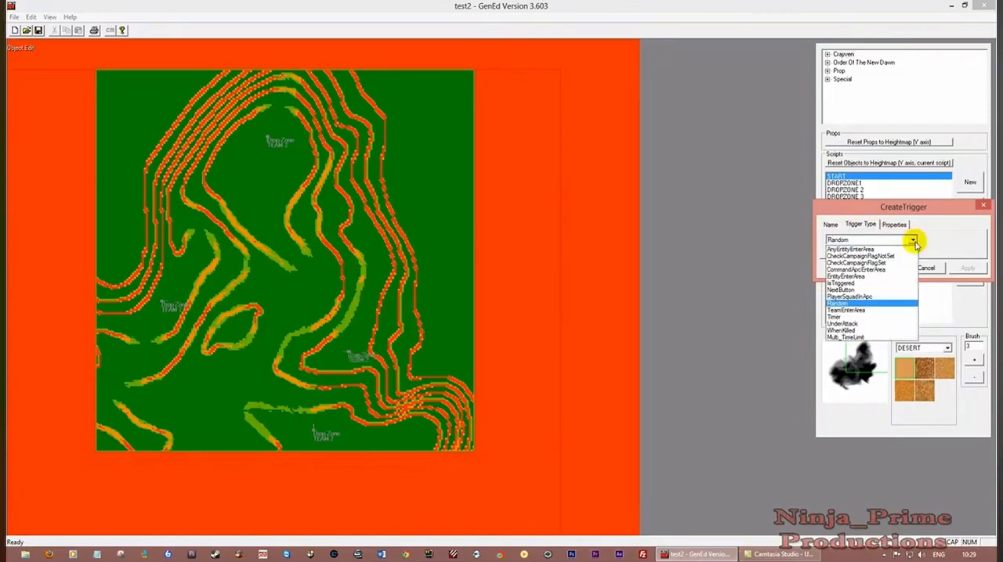
left_click(900, 271)
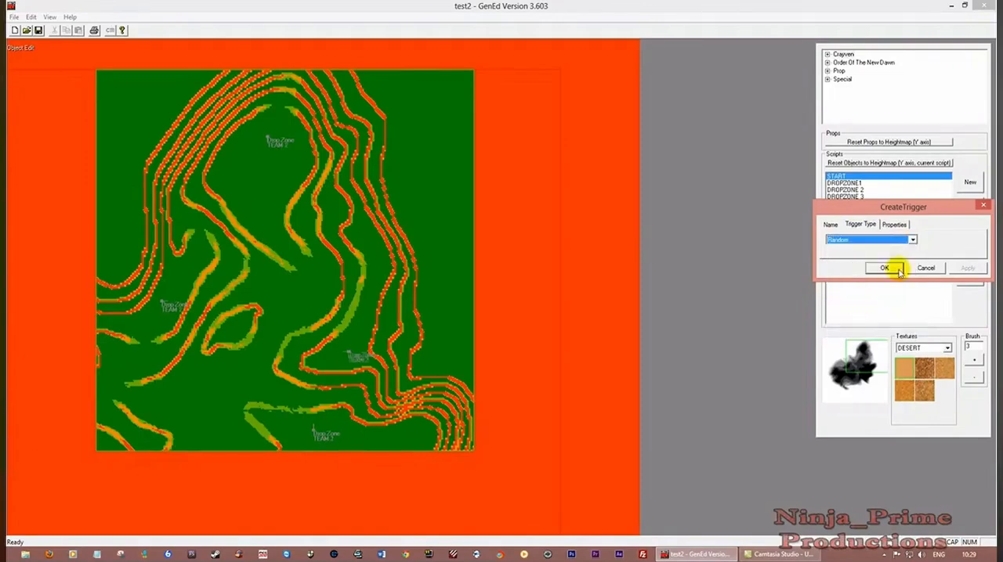
Check the probability and the selected scripts in the Random trigger's properties, and accept the dialog
left_click(895, 225)
left_click(849, 239)
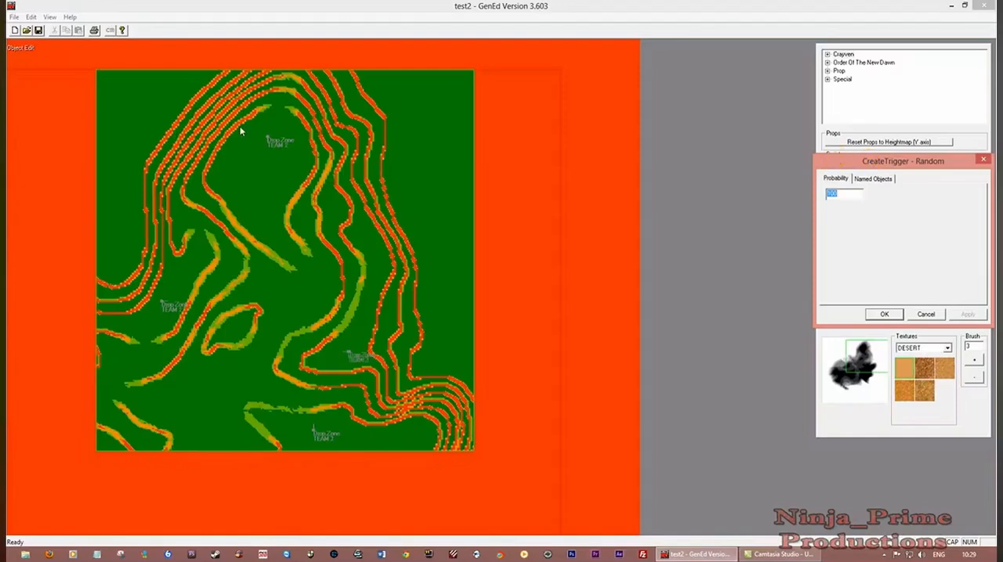
left_click(874, 179)
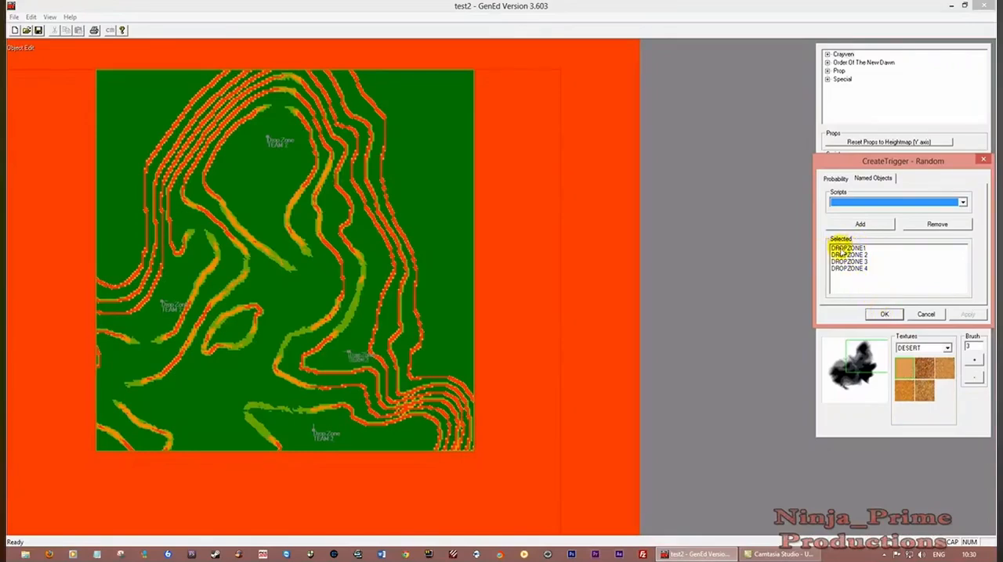
left_click(883, 313)
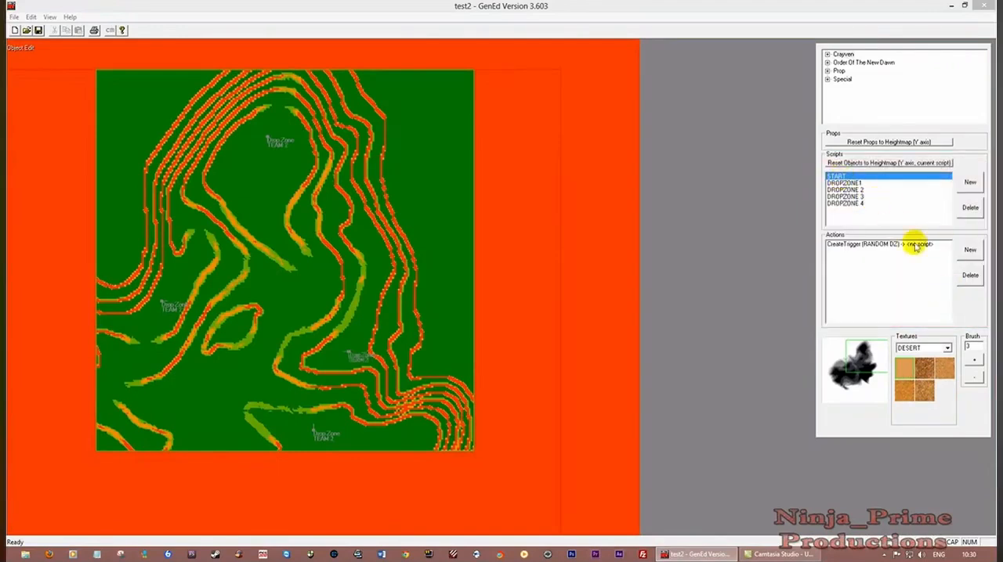
Review the START script and each drop zone script again to see how the team positions swap
left_click(833, 184)
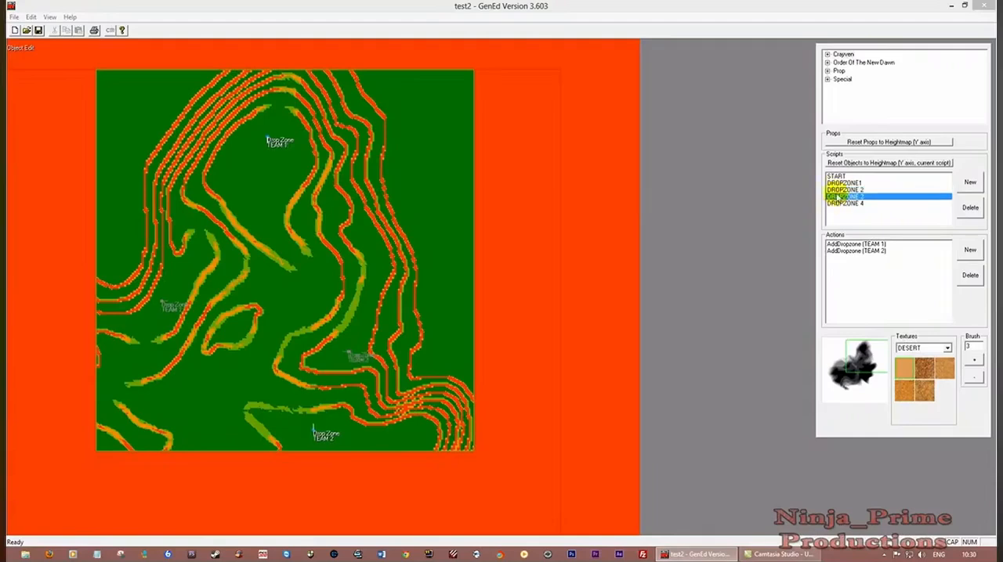
left_click(837, 177)
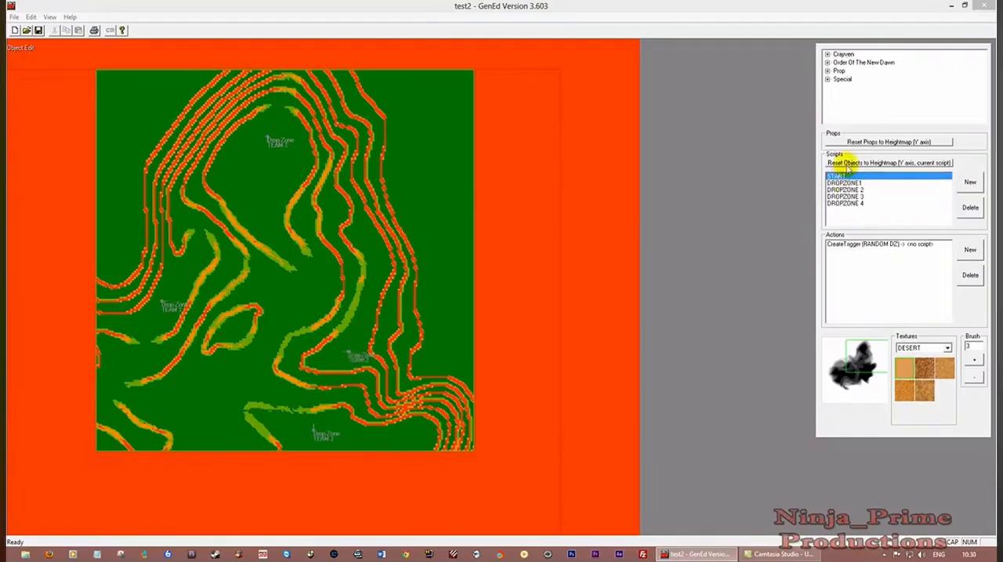
left_click(848, 184)
left_click(847, 190)
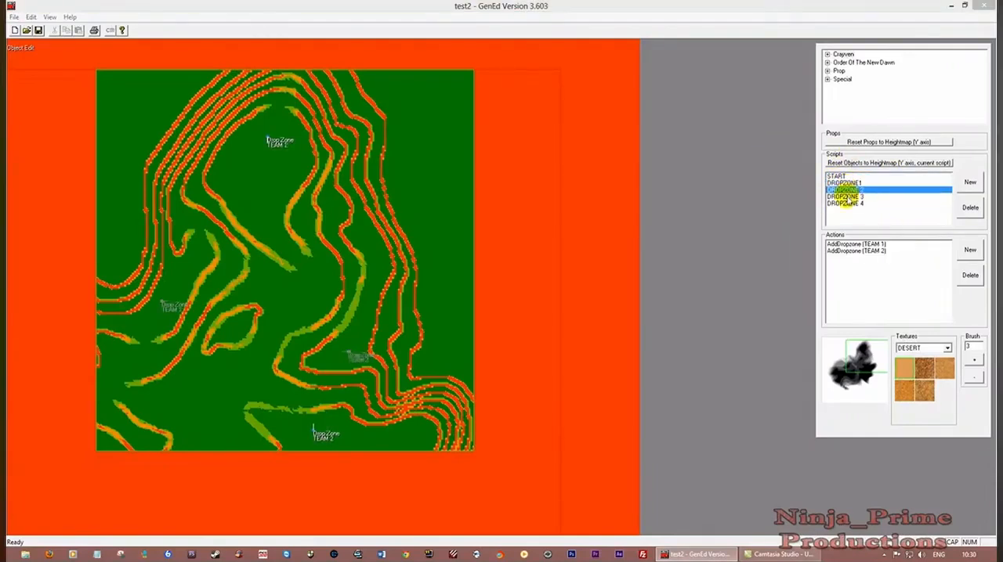
left_click(846, 197)
left_click(847, 204)
left_click(849, 197)
left_click(848, 183)
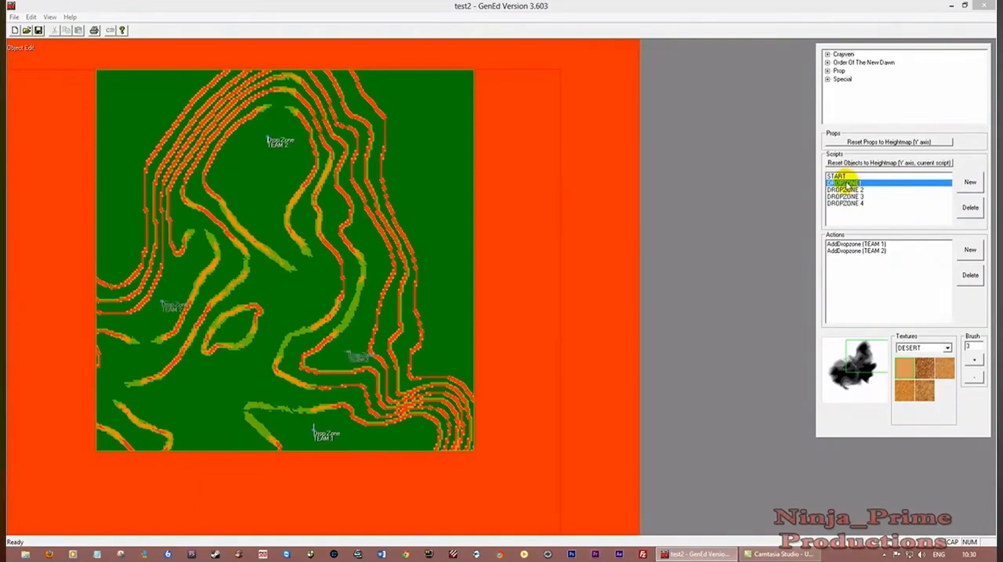
Examine DROPZONE1's TEAM 1 and TEAM 2 actions against DROPZONE 2 and DROPZONE 3, and return to the START script
left_click(852, 245)
left_click(856, 250)
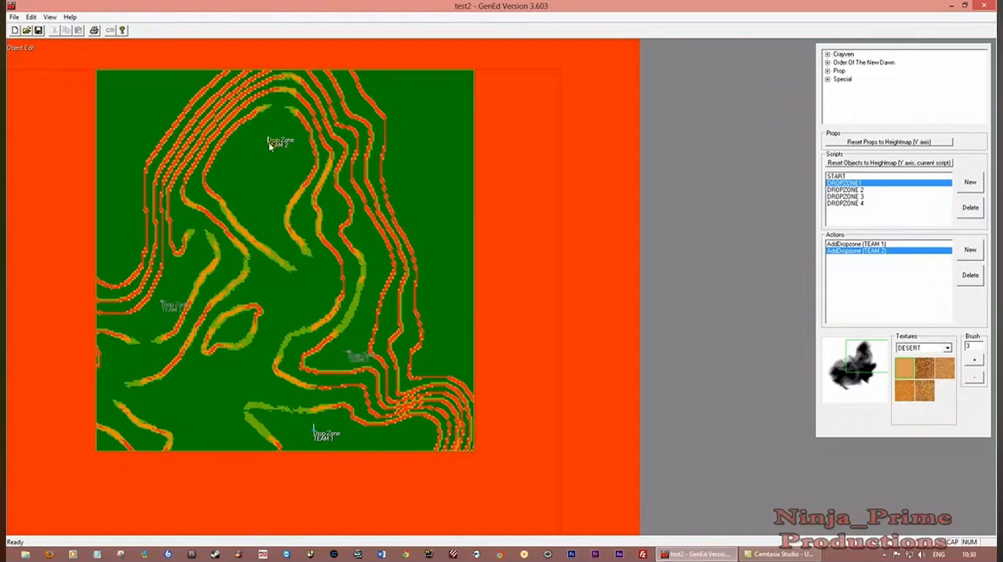
left_click(845, 189)
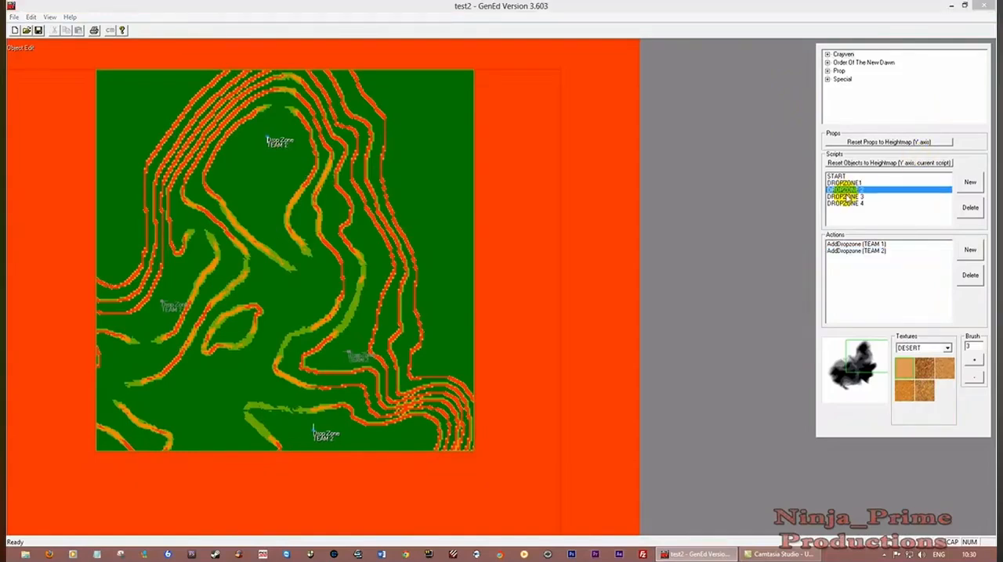
left_click(846, 197)
left_click(837, 177)
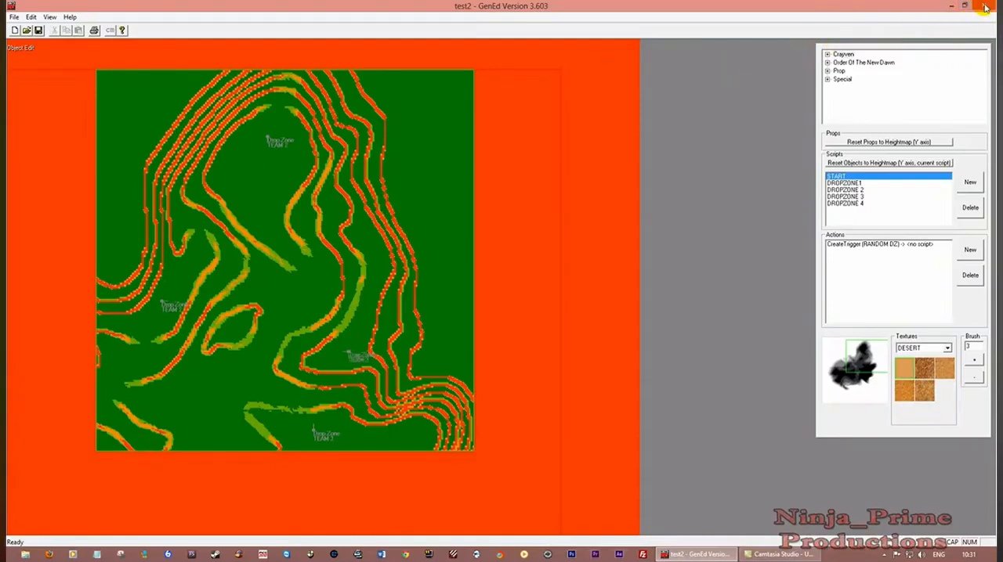
Save the test2 map and close GenEd
left_click(37, 30)
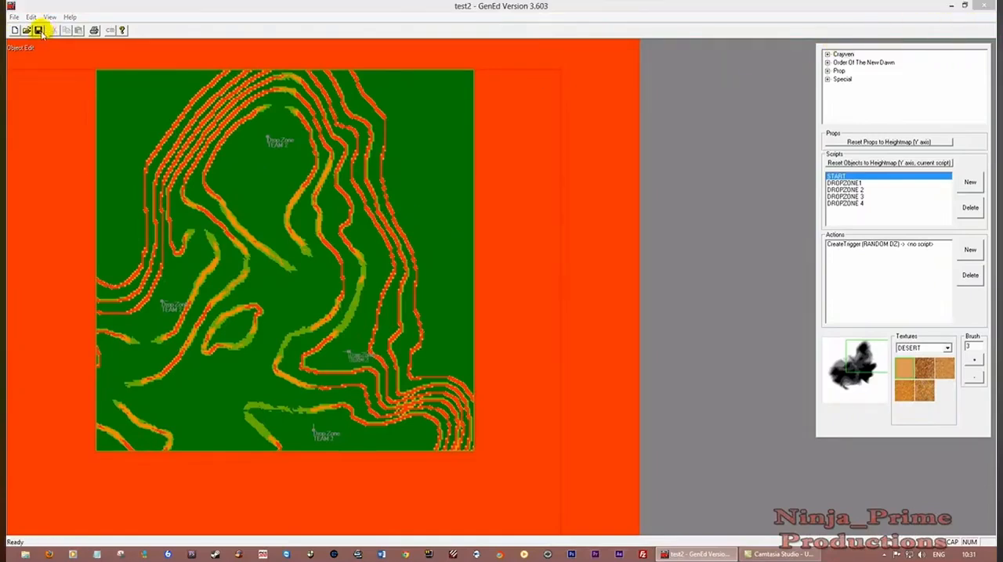
left_click(513, 302)
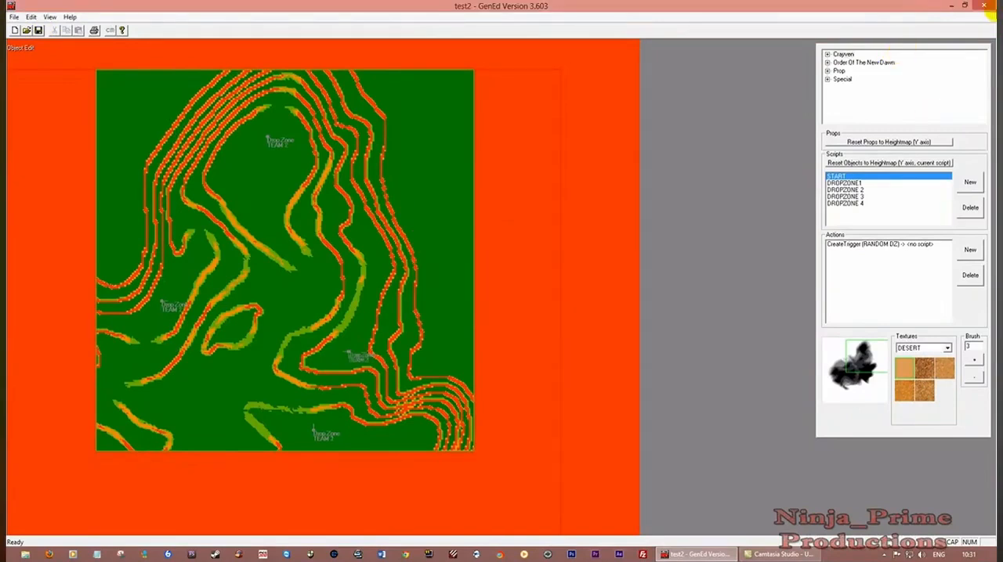
left_click(987, 7)
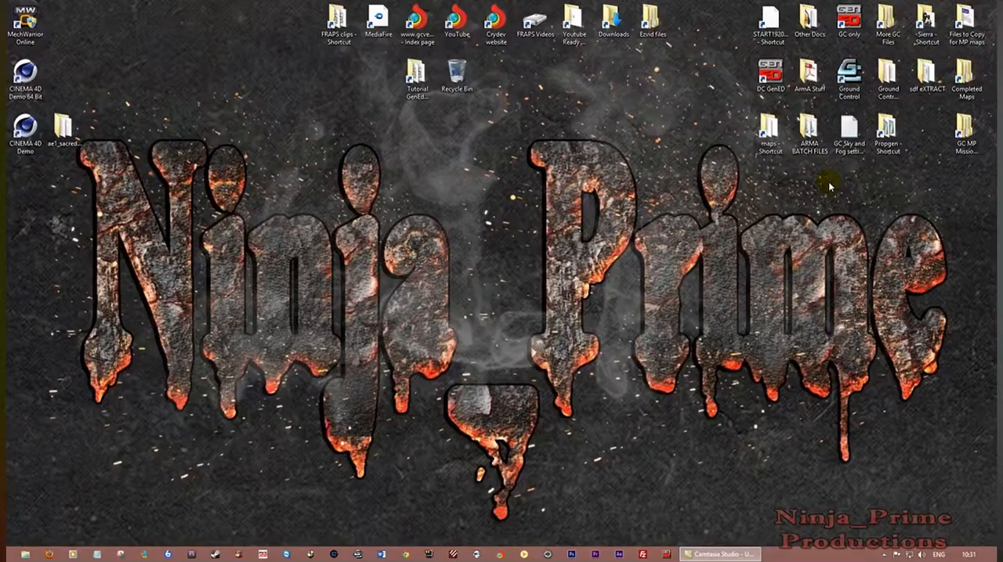
Open the test2 folder in the multiplayer missions directory from the desktop and show its full file list
double_click(966, 130)
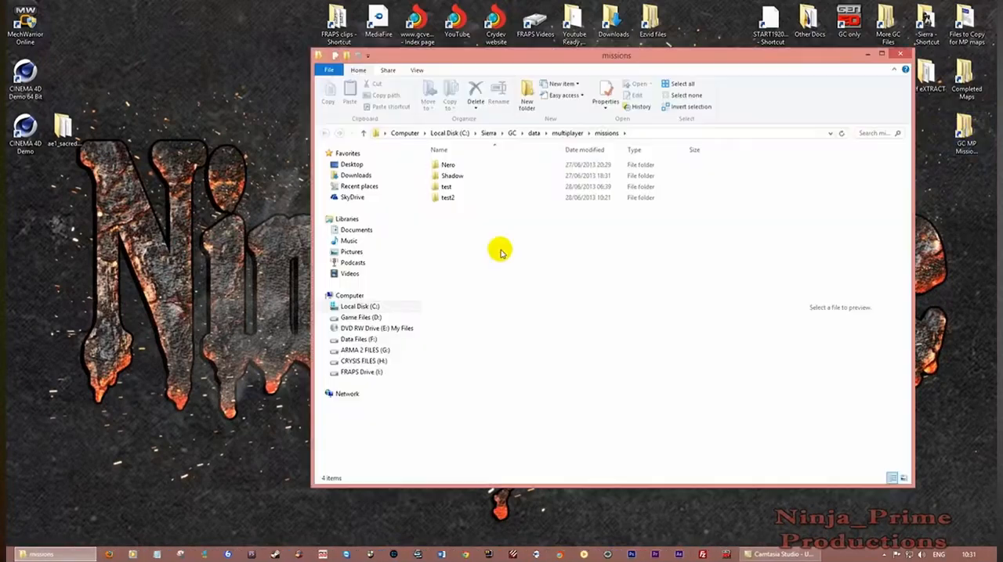
left_click(452, 197)
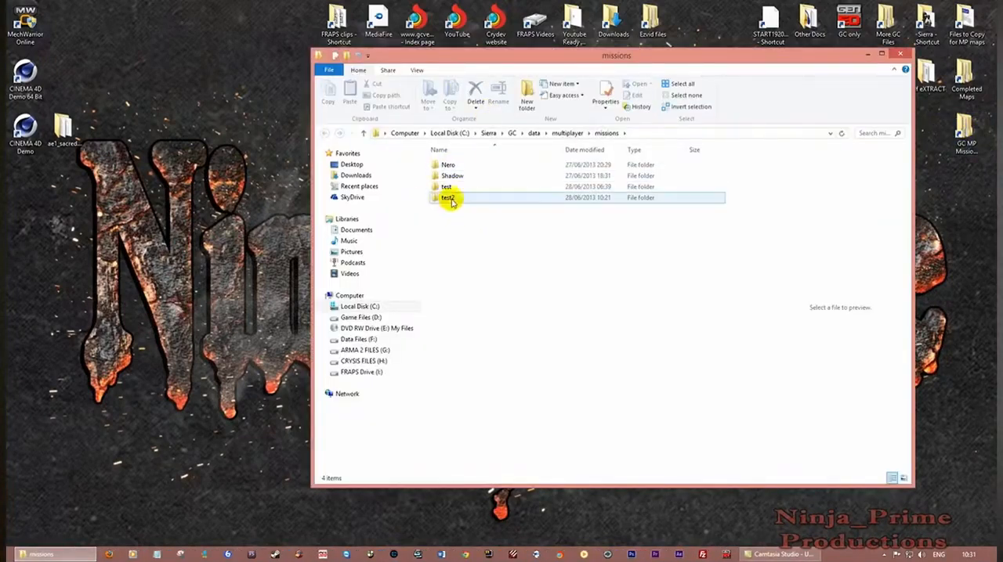
left_click(445, 201)
double_click(445, 201)
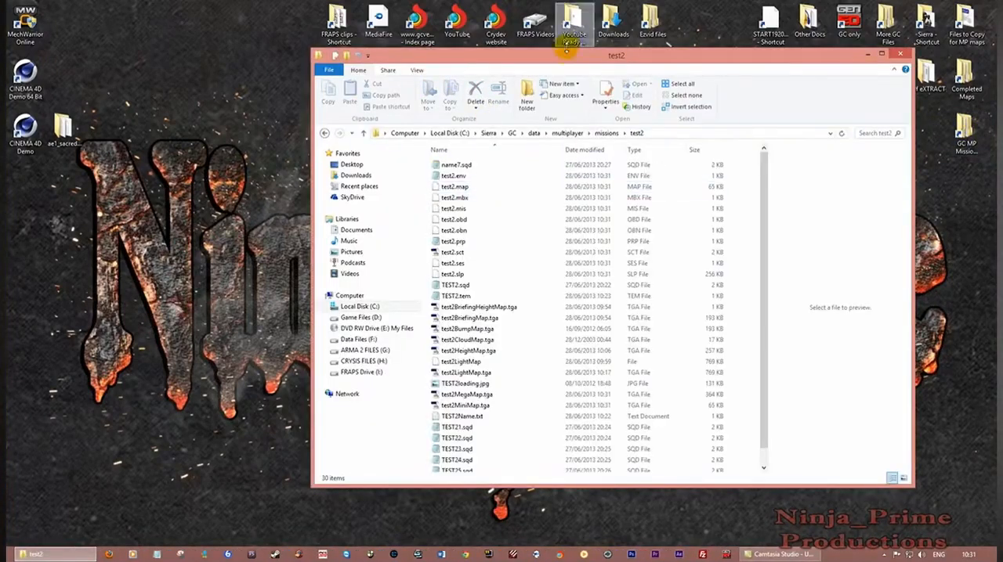
left_click_drag(573, 59, 392, 11)
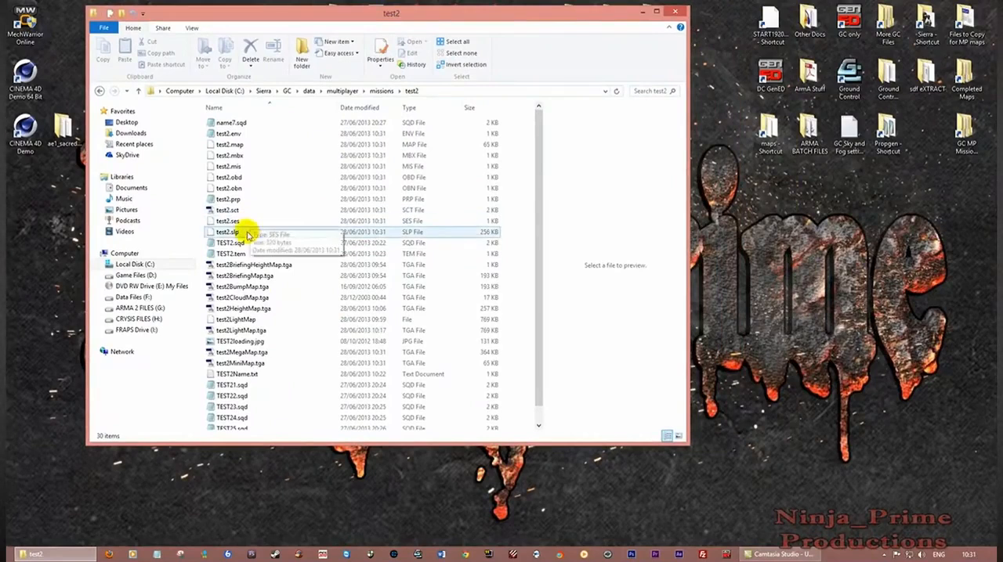
scroll(247, 227, "down", 1)
left_click_drag(501, 16, 465, 23)
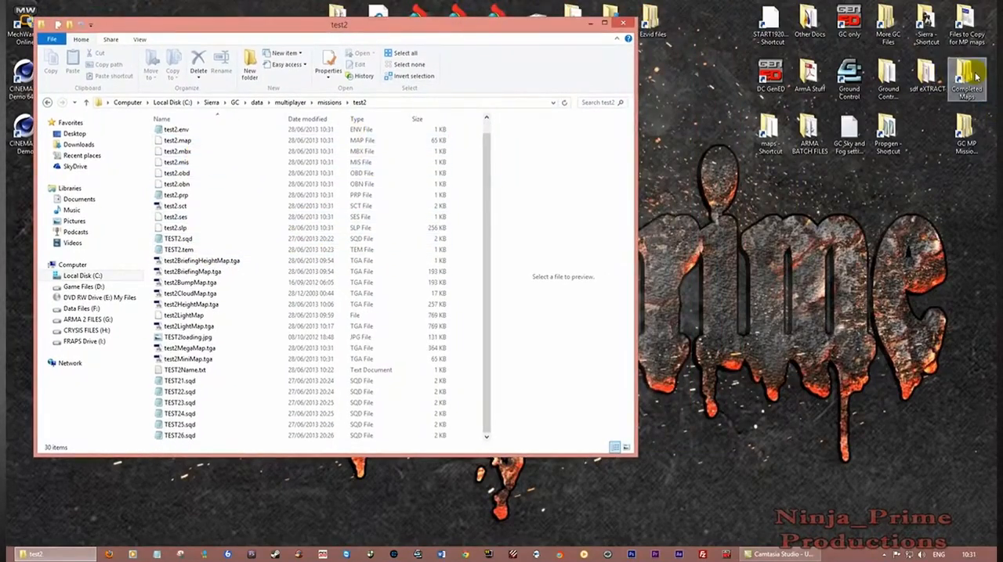
Open the Files To copy folder side by side with the test2 folder and show the contents of 2 DS
left_click(965, 17)
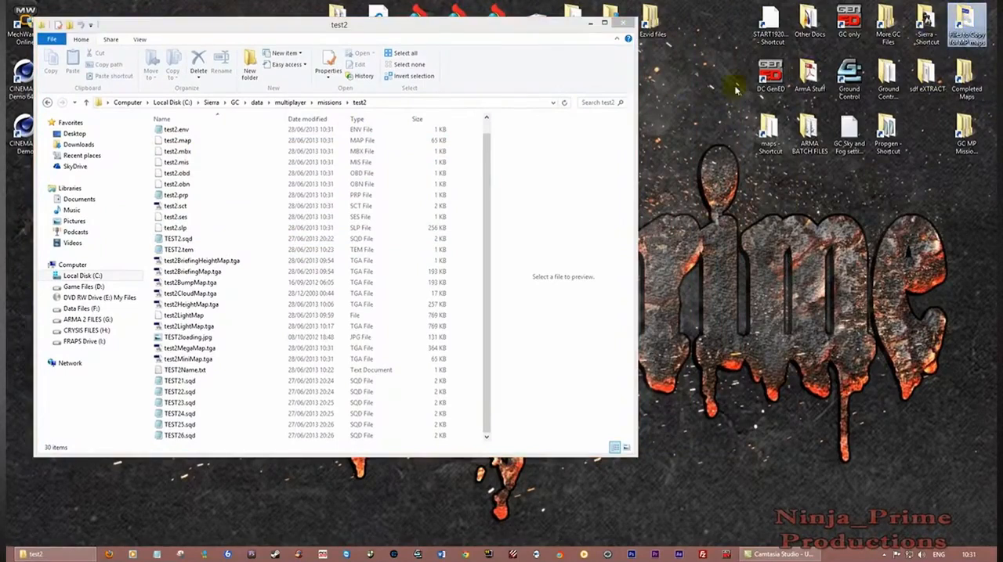
double_click(965, 18)
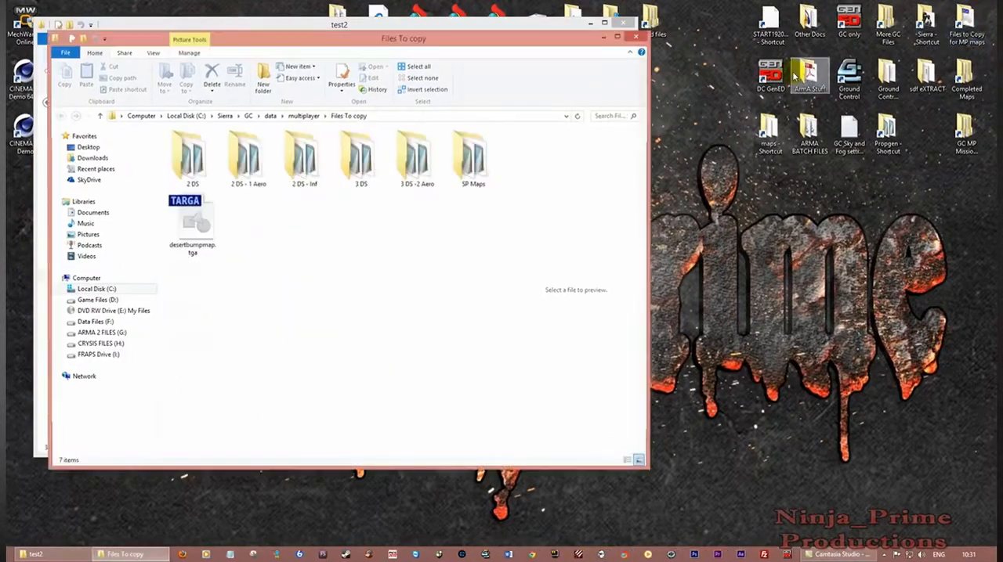
left_click_drag(497, 36, 1002, 73)
left_click_drag(437, 25, 6, 71)
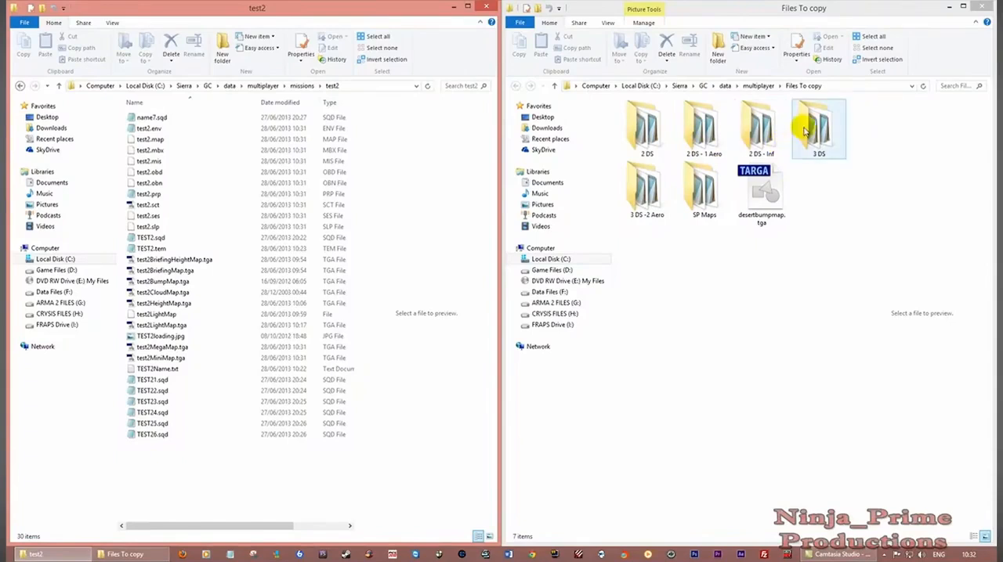
double_click(644, 130)
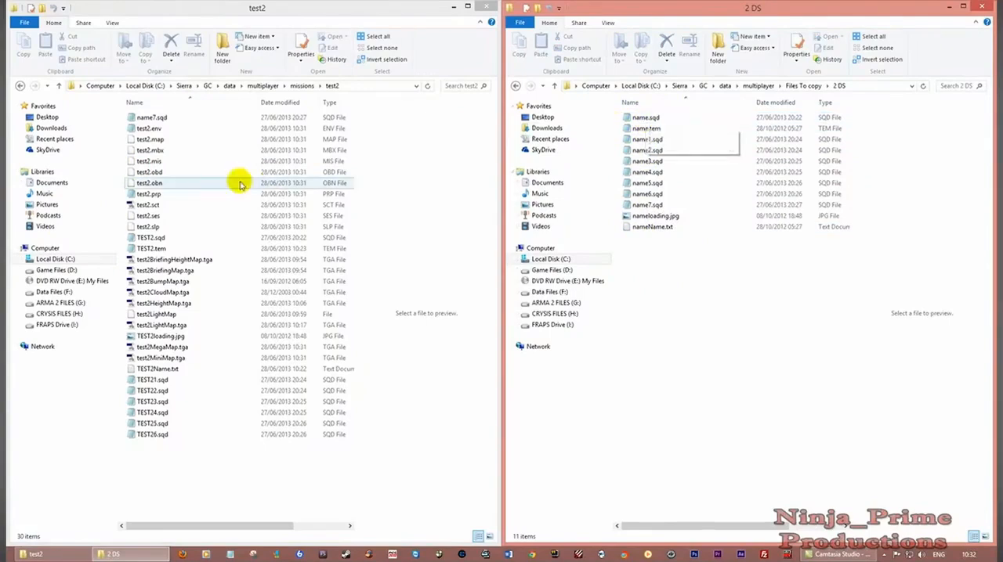
Rename name7.sqd in the test2 folder as TEST27.sqd
left_click(150, 118)
right_click(151, 118)
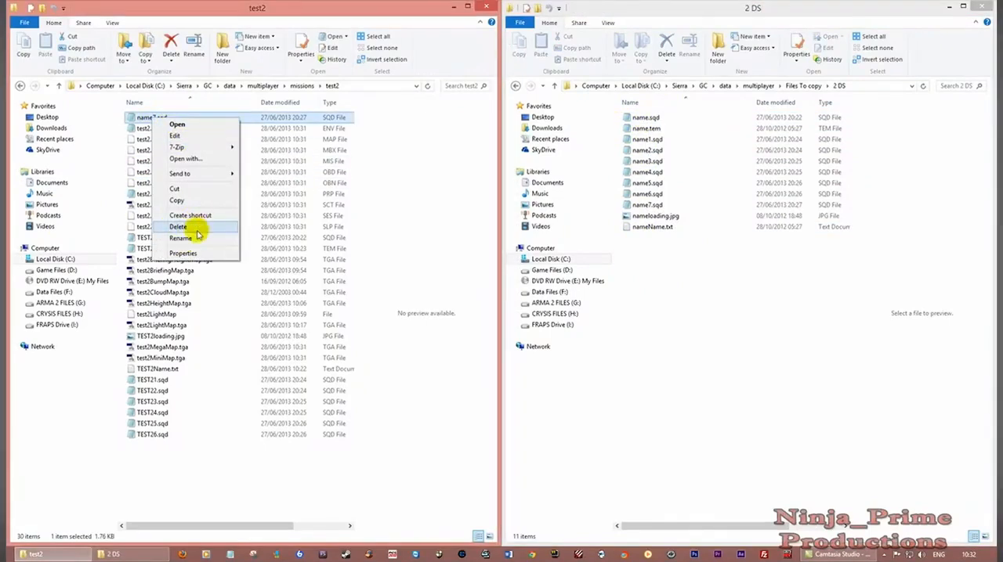
left_click(192, 237)
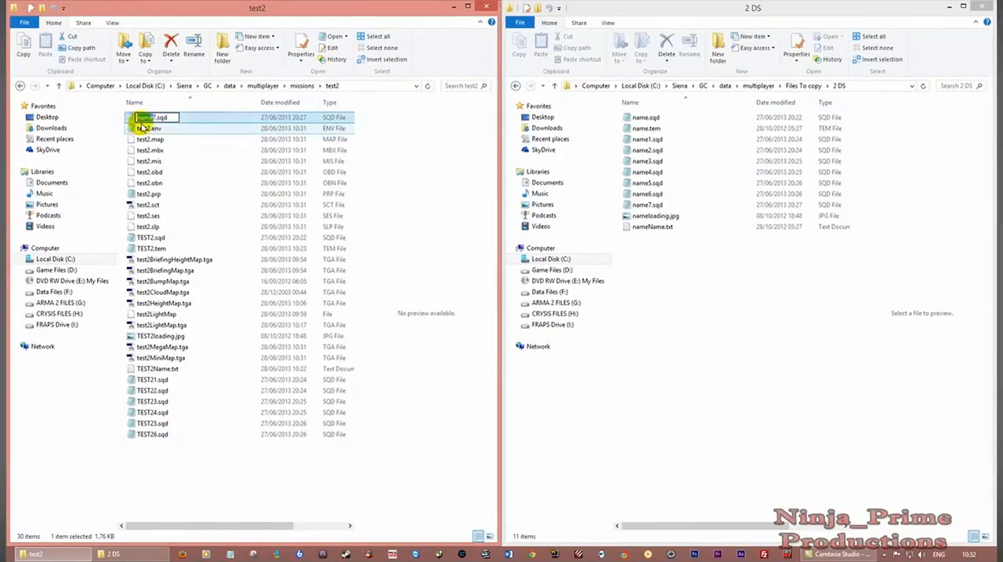
type("v")
type("TES")
type("T2")
left_click(157, 171)
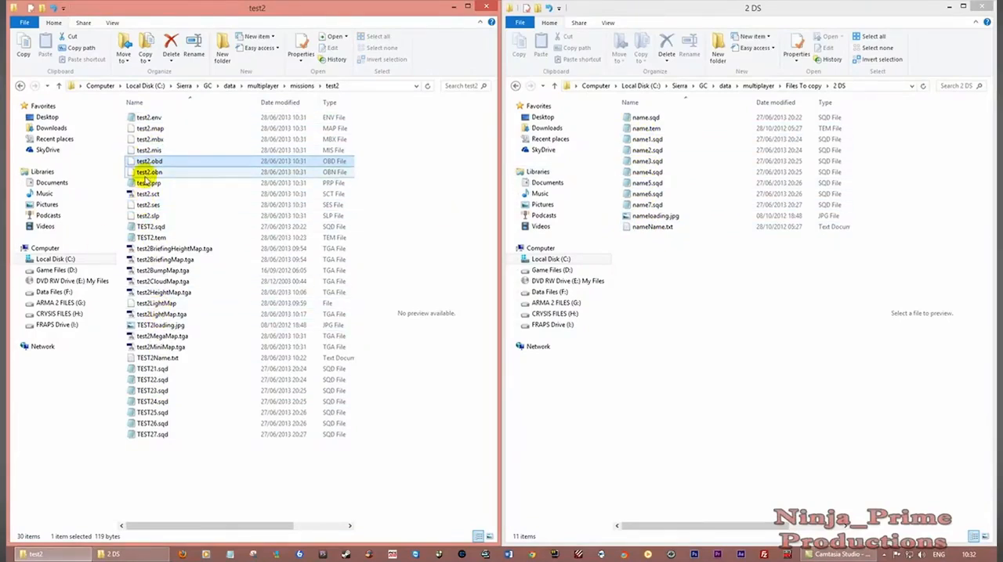
Close the 2 DS folder and review the mission type, terrain, size, teams and players text in TEST2.tem
left_click(986, 7)
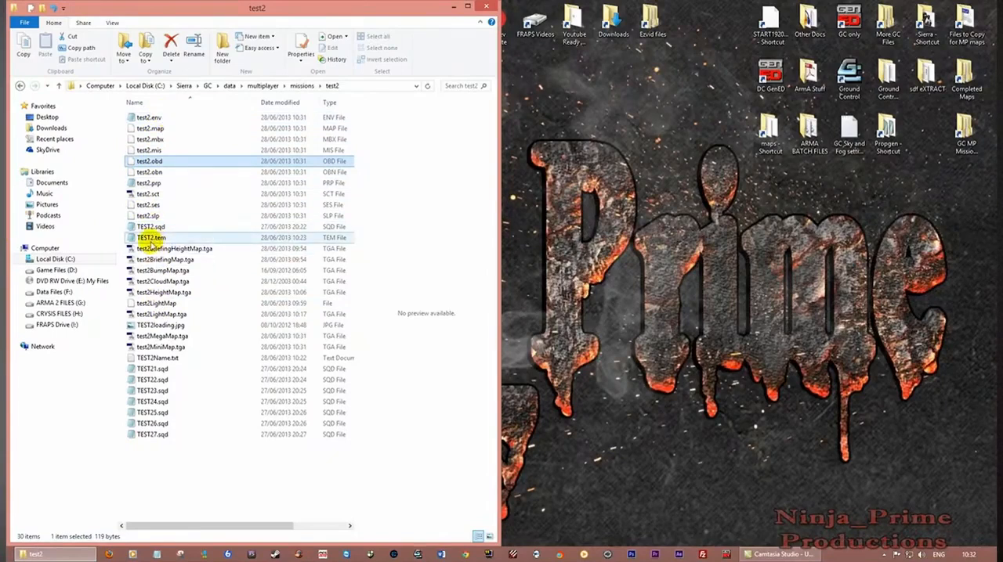
left_click(153, 240)
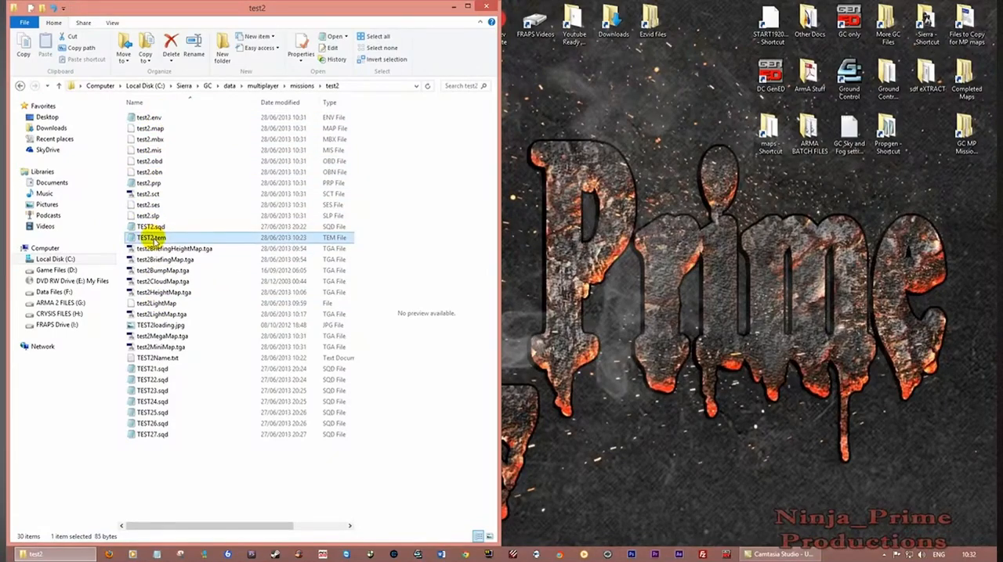
double_click(154, 240)
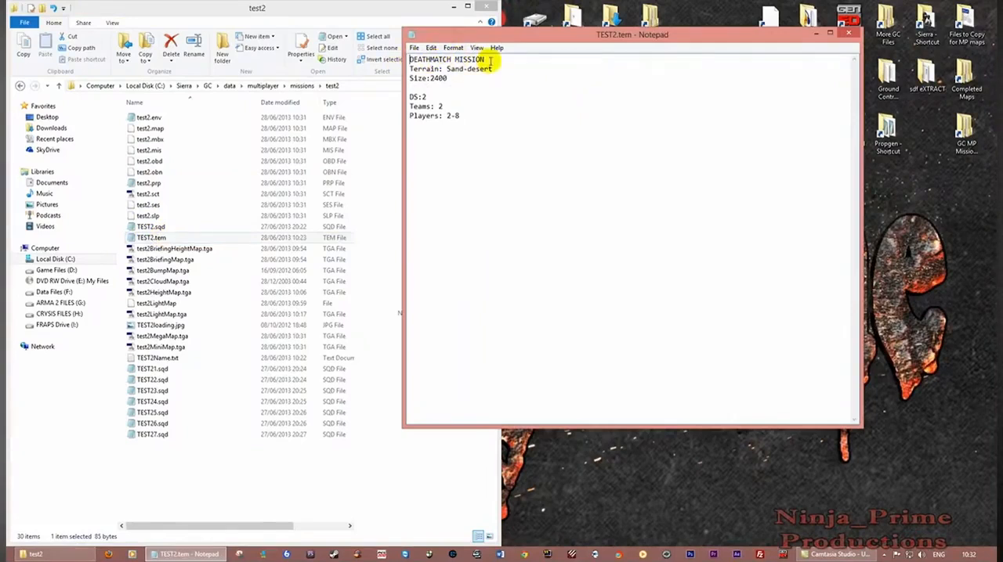
left_click_drag(522, 28, 646, 17)
left_click_drag(636, 22, 1001, 46)
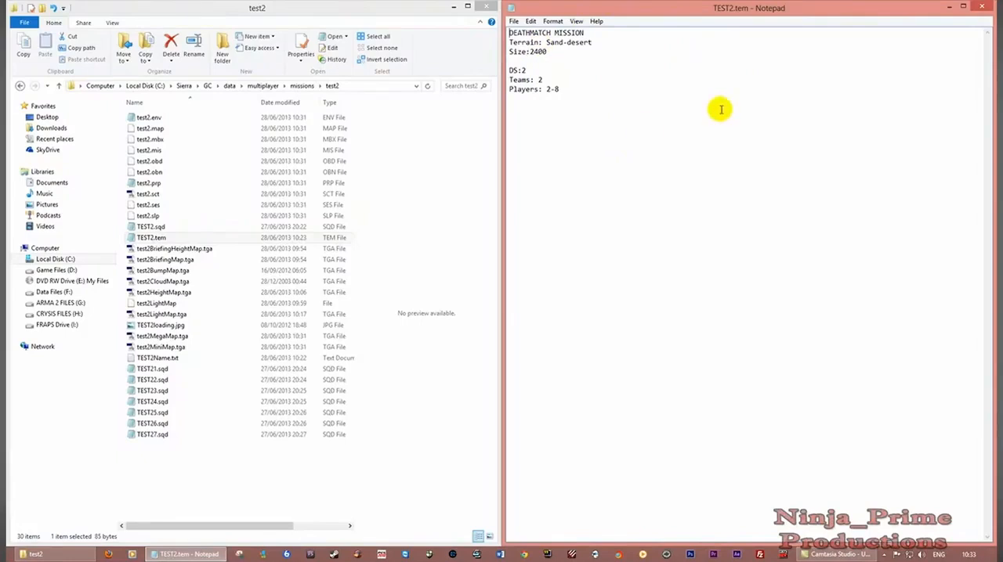
left_click(986, 8)
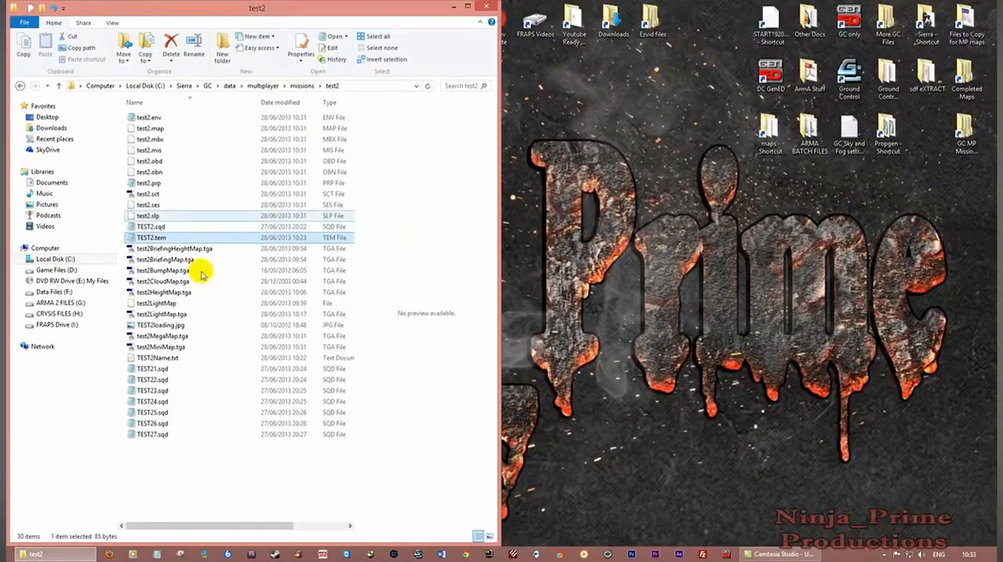
Review the in-game map title stored in TEST2Name.txt and close the file
double_click(160, 358)
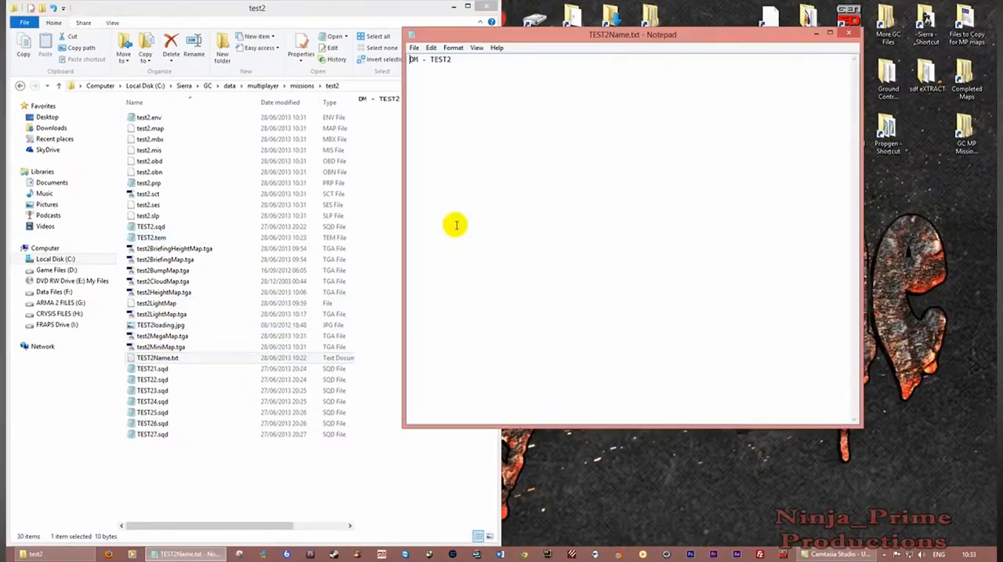
left_click_drag(593, 41, 672, 49)
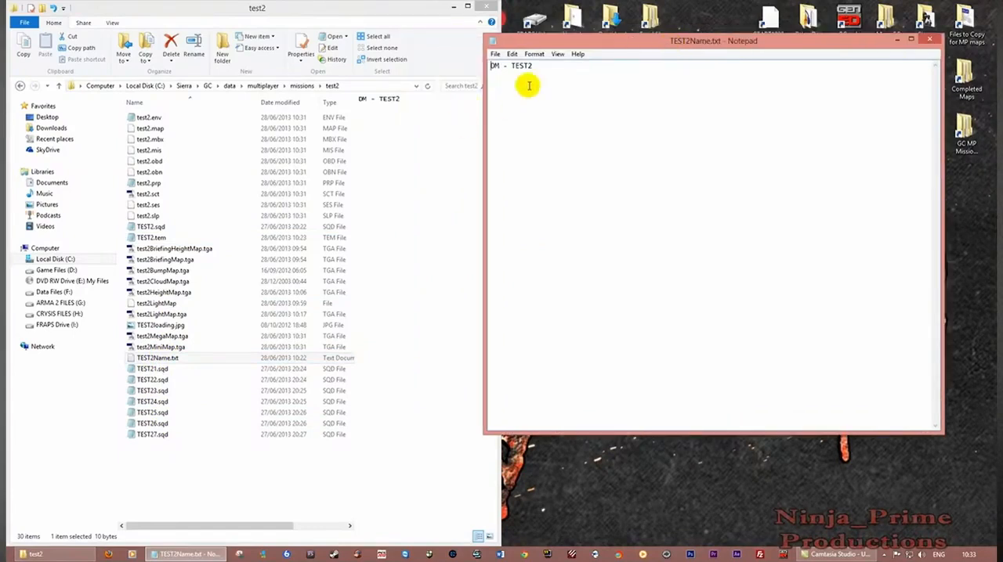
left_click_drag(557, 67, 438, 53)
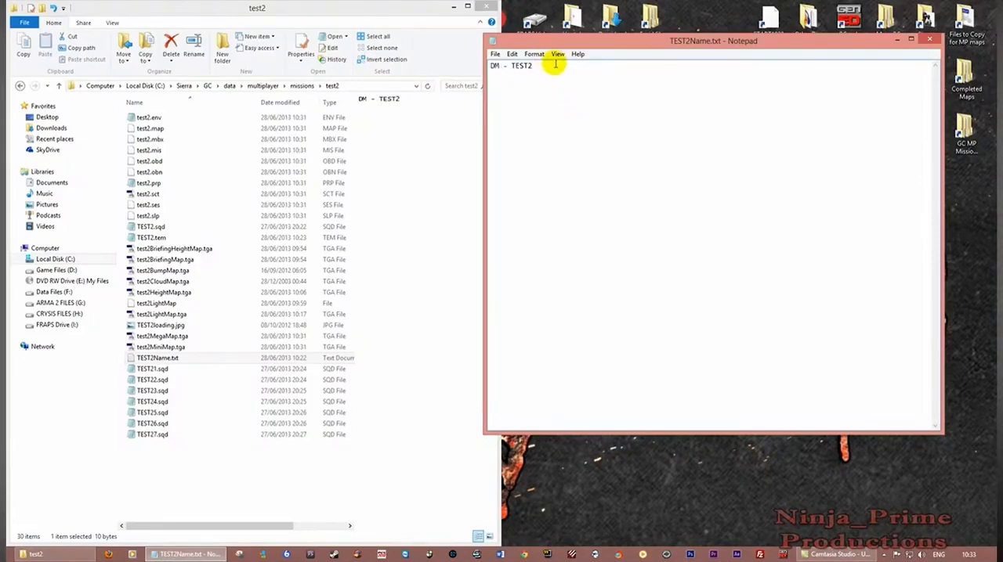
left_click_drag(573, 44, 998, 54)
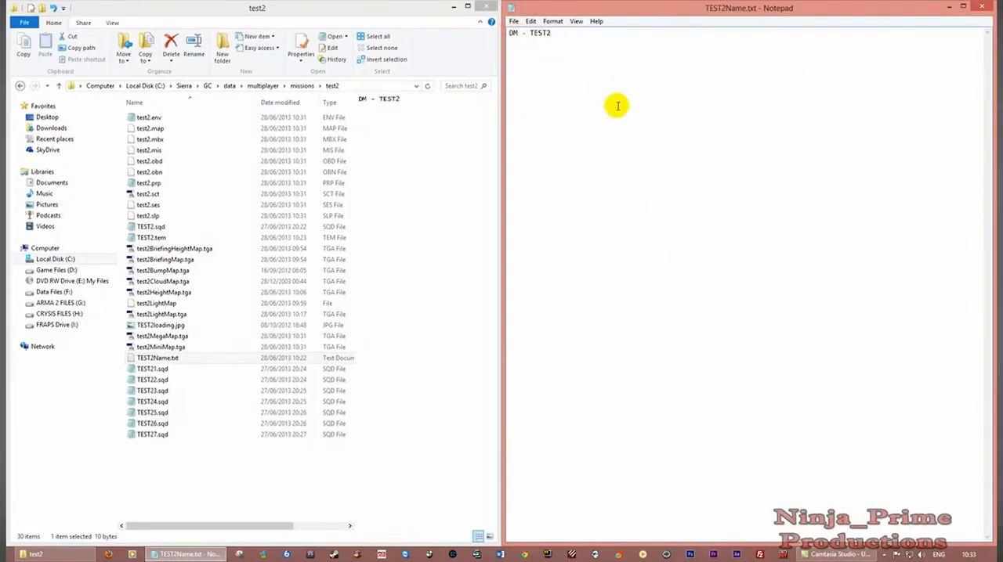
left_click(981, 7)
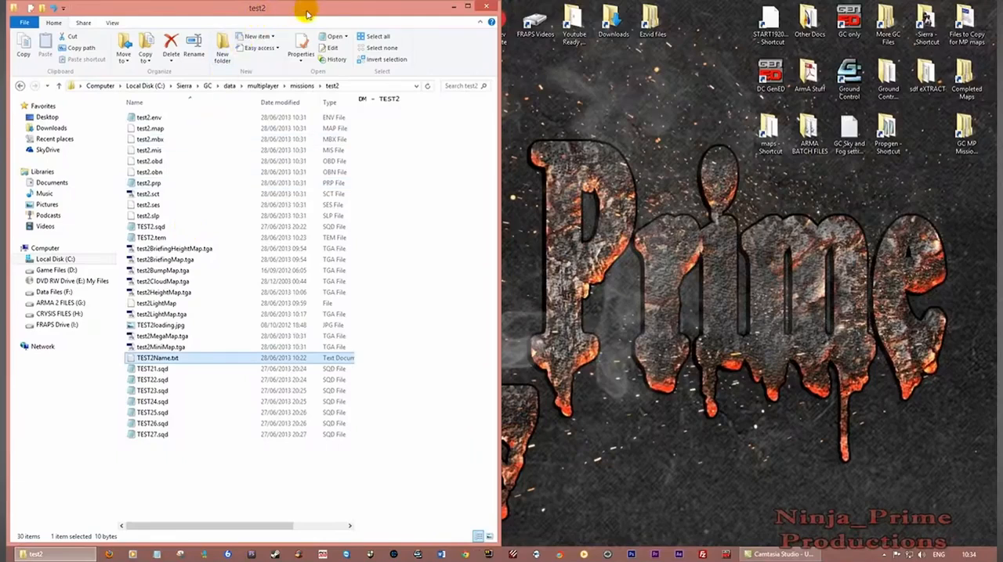
Close the test2 folder and launch Ground Control with the ATI Radeon HD 5700 Series renderer at 1024x768
left_click(490, 7)
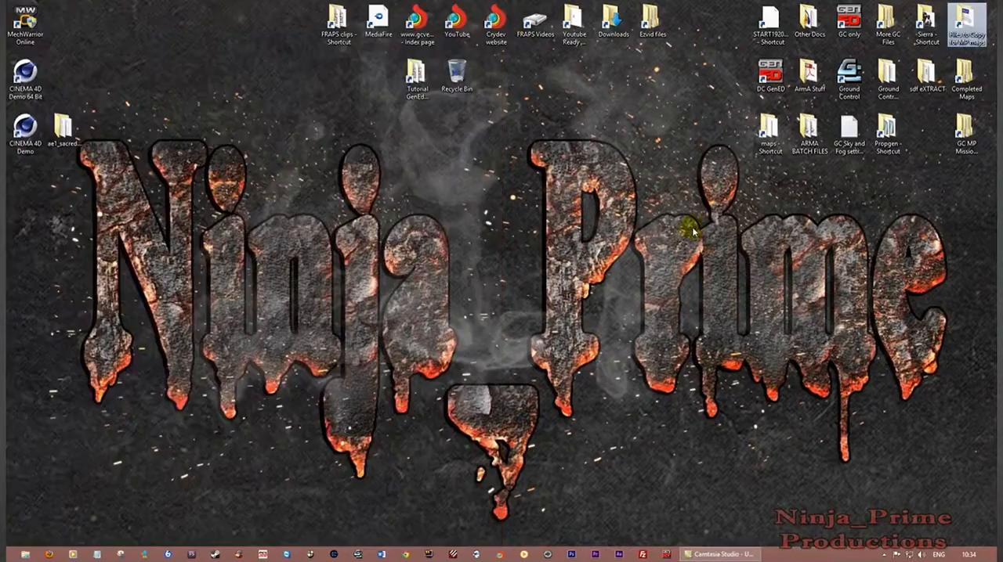
left_click(849, 78)
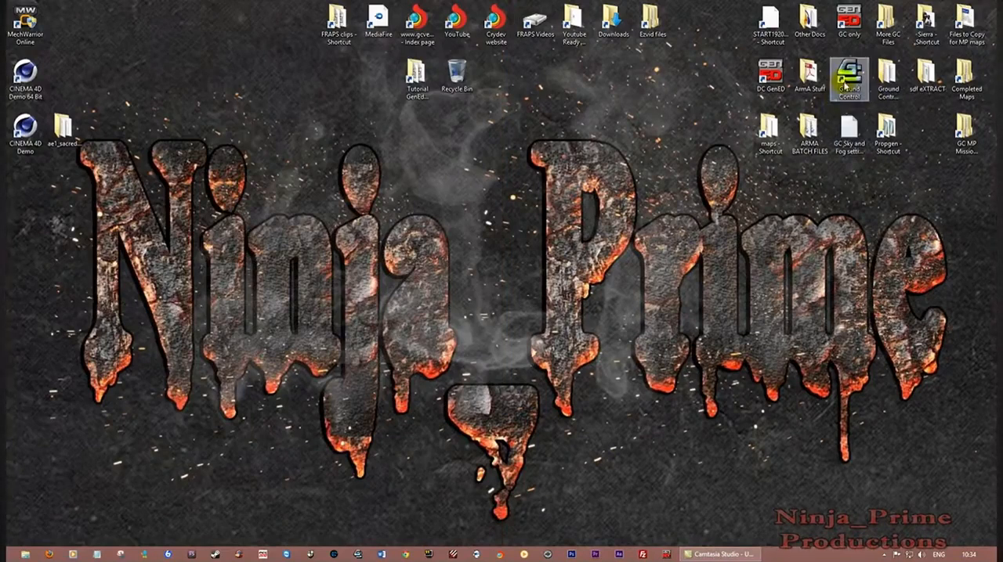
left_click(845, 82)
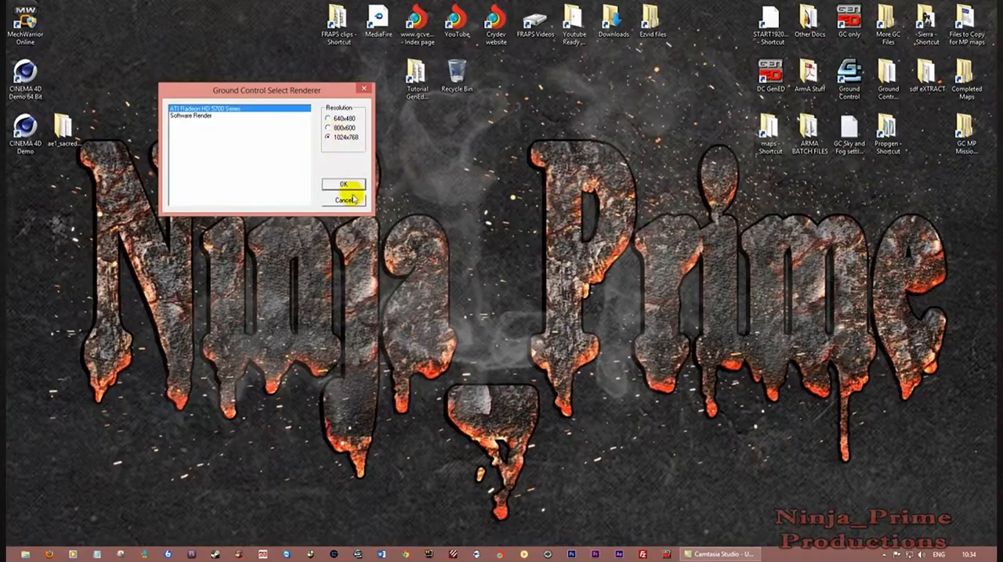
left_click(342, 186)
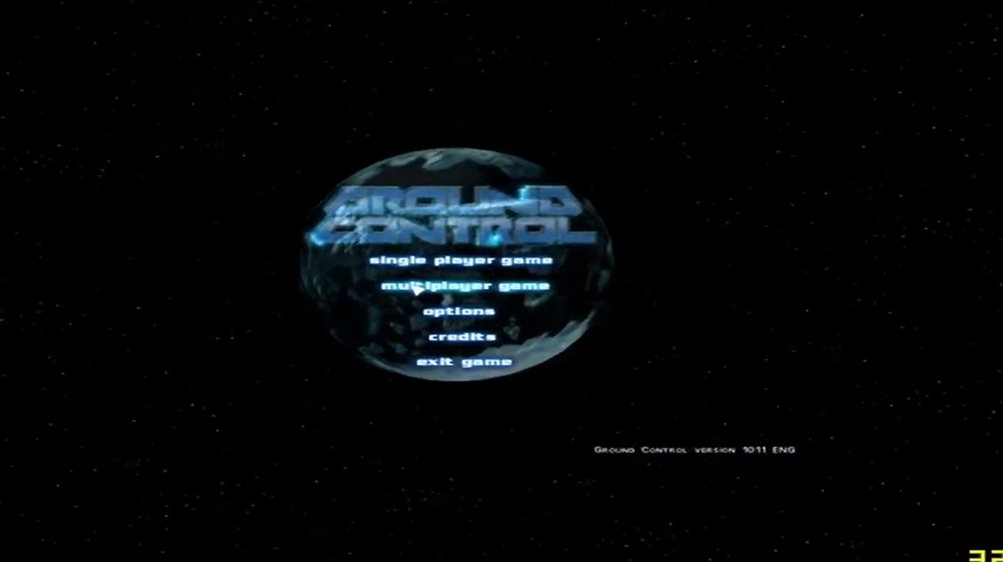
Create a multiplayer local area network game with the preset game name and player count
left_click(462, 285)
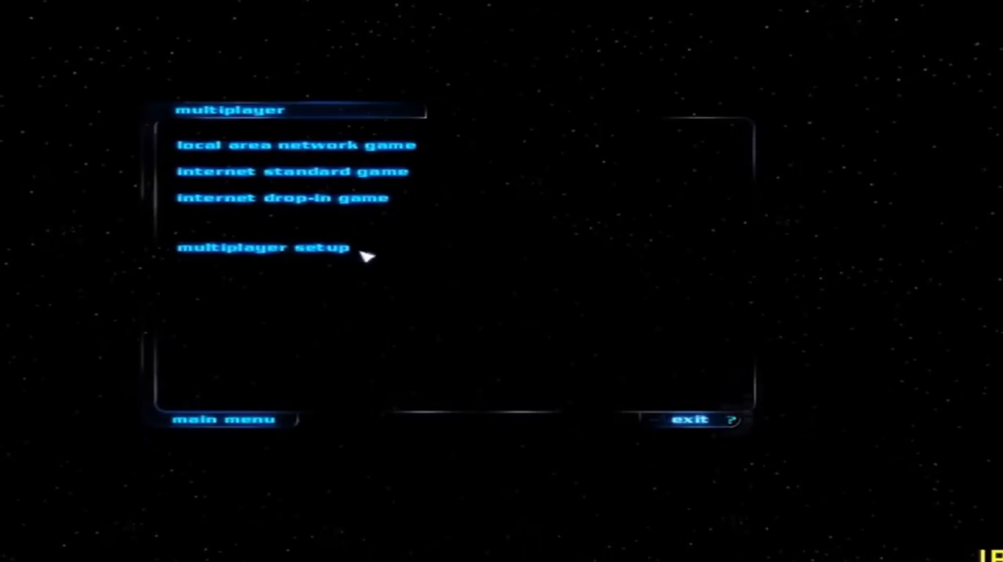
left_click(251, 151)
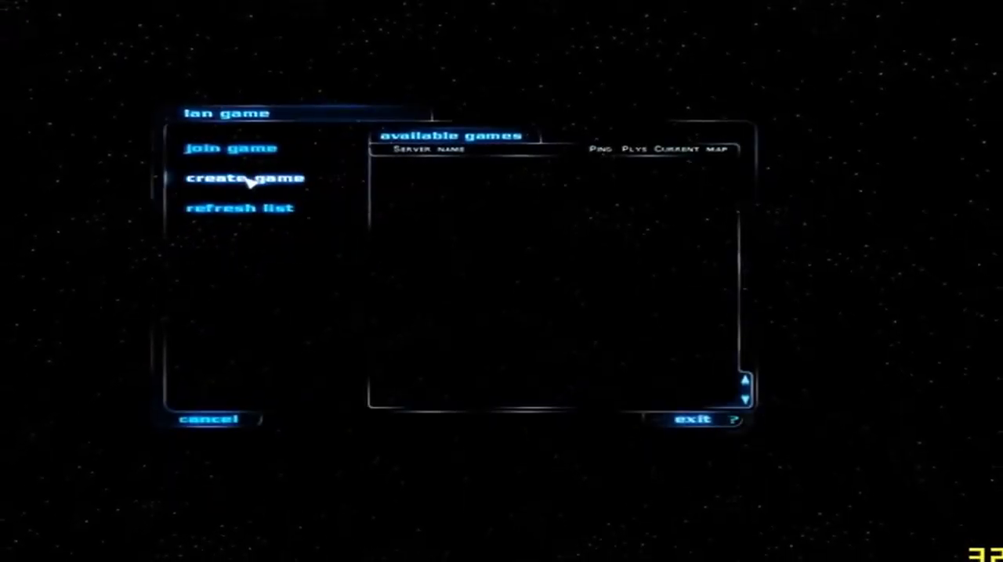
left_click(249, 180)
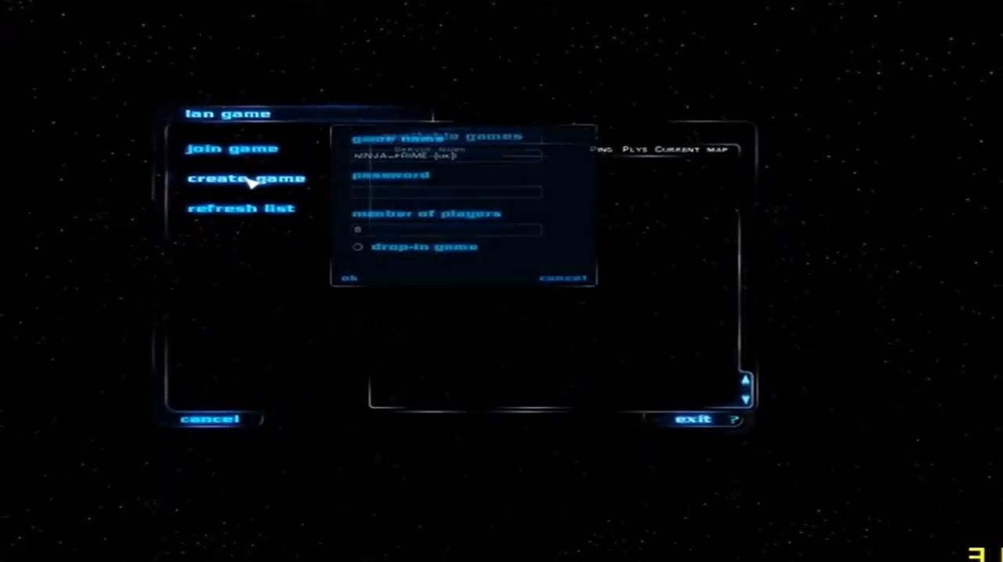
left_click(352, 280)
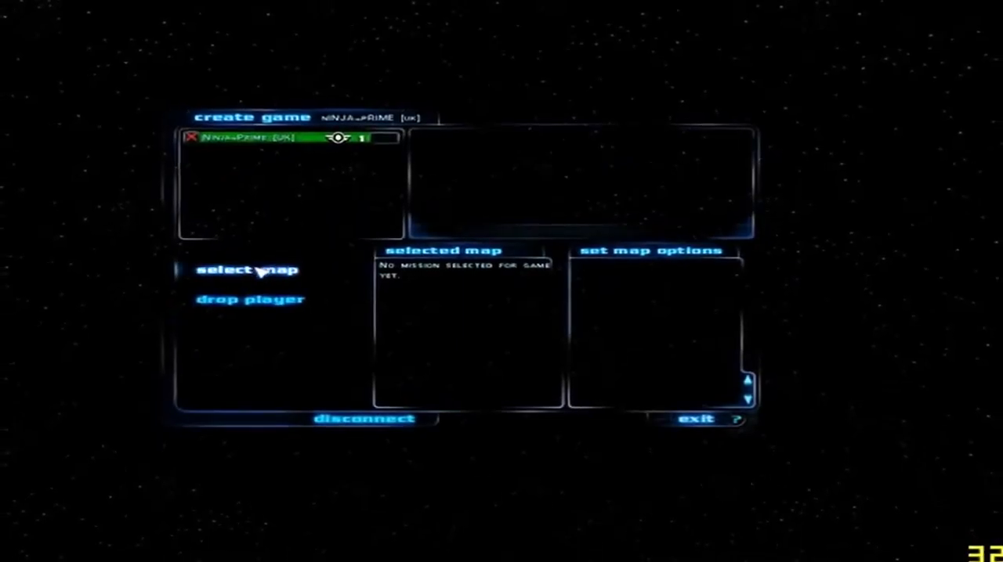
Choose DM - TEST2 from the available maps as the map for the hosted game
left_click(262, 272)
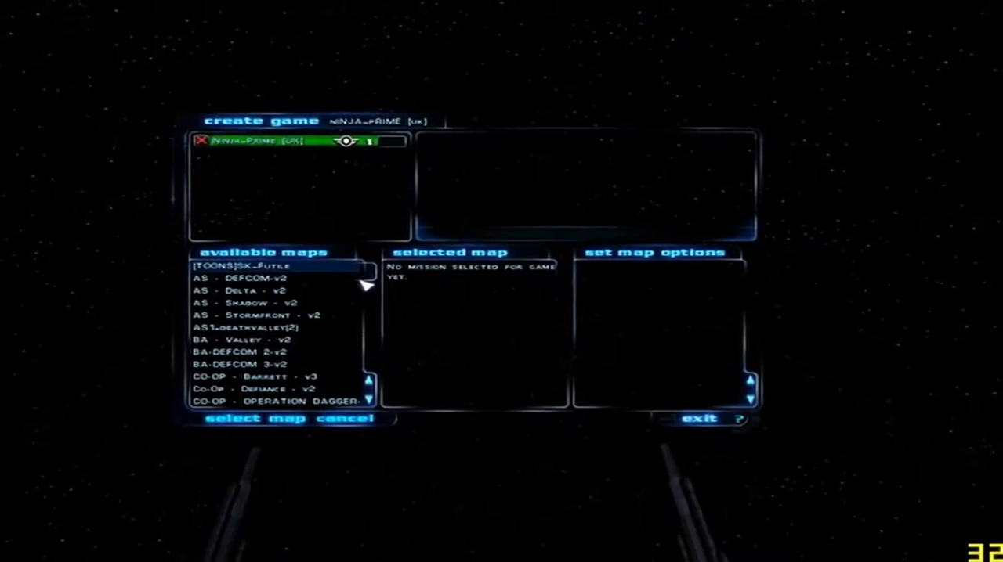
left_click_drag(372, 276, 374, 314)
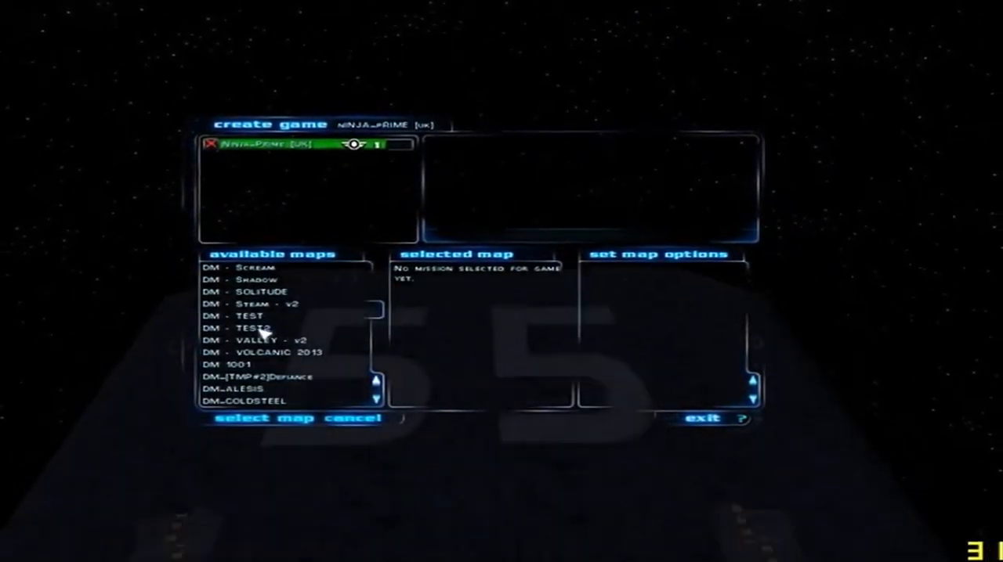
left_click(260, 329)
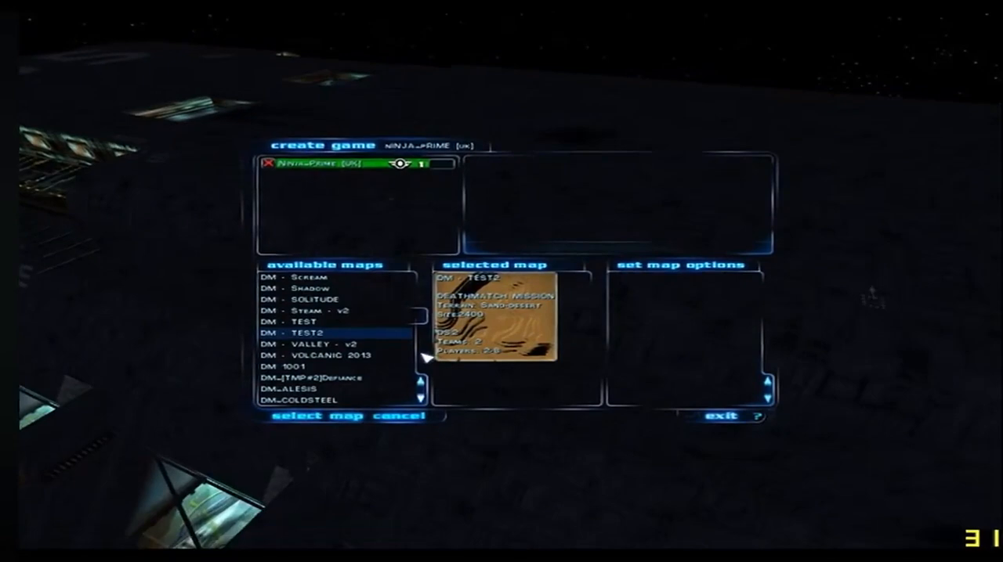
left_click(335, 415)
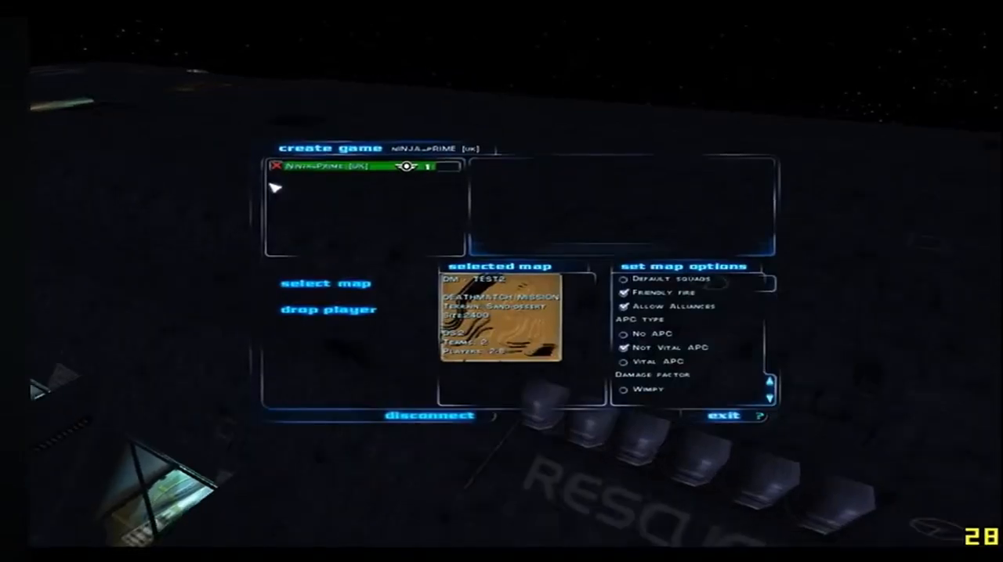
Mark the host player as ready and start the mission with the preset dropship squads
left_click(281, 167)
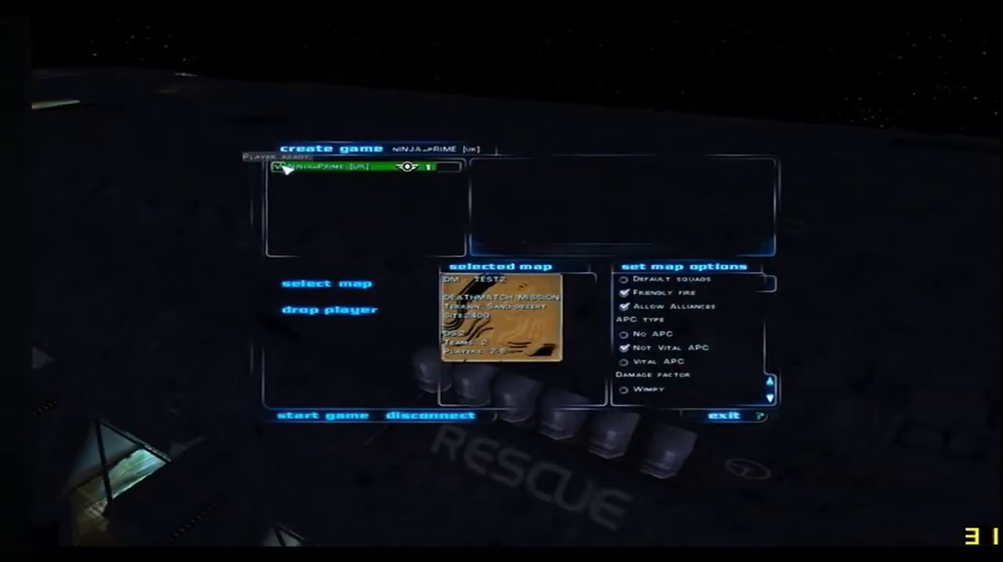
left_click(334, 417)
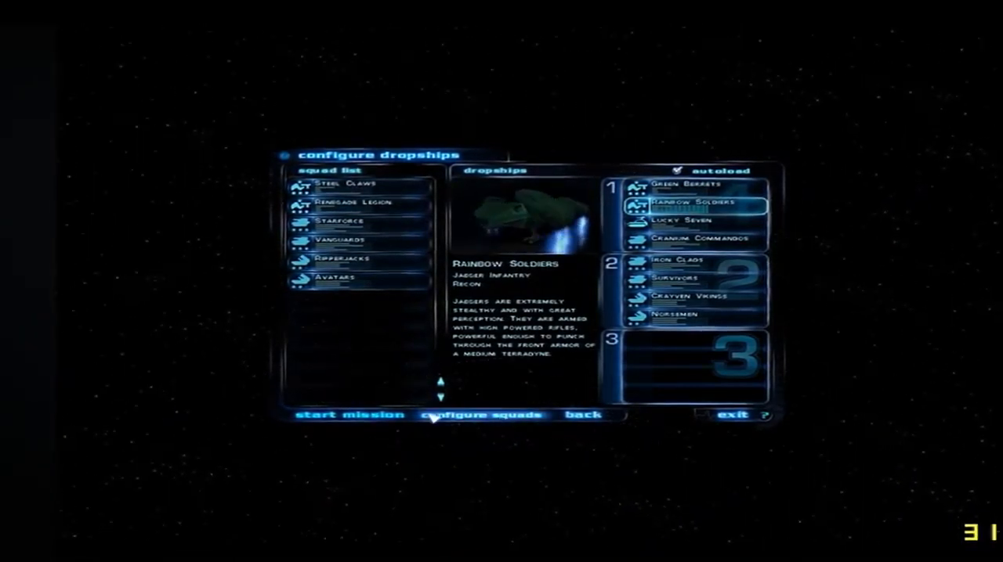
left_click(356, 415)
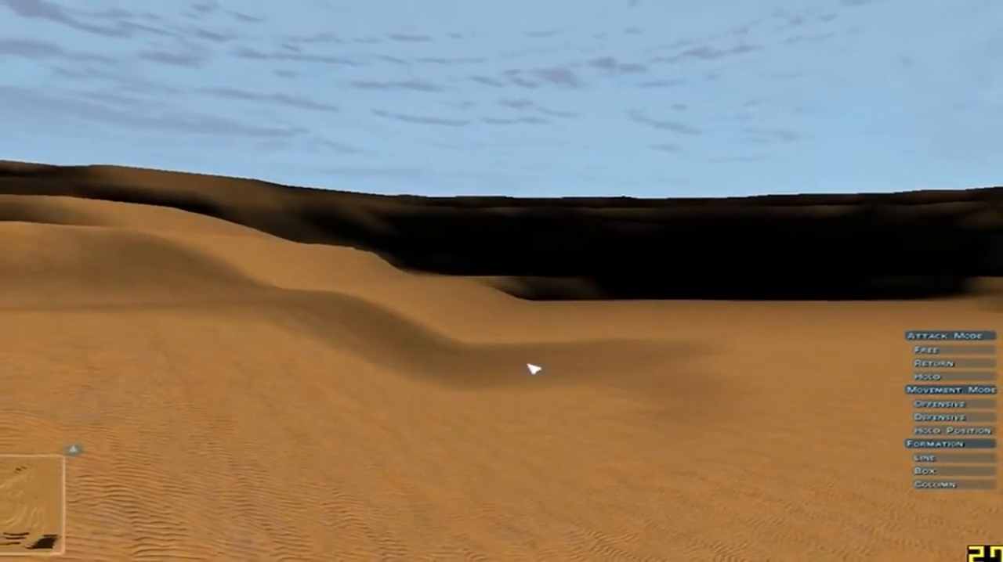
Fly the camera across the test2 desert to inspect its terrain, sky and drop zone in play
key("Up")
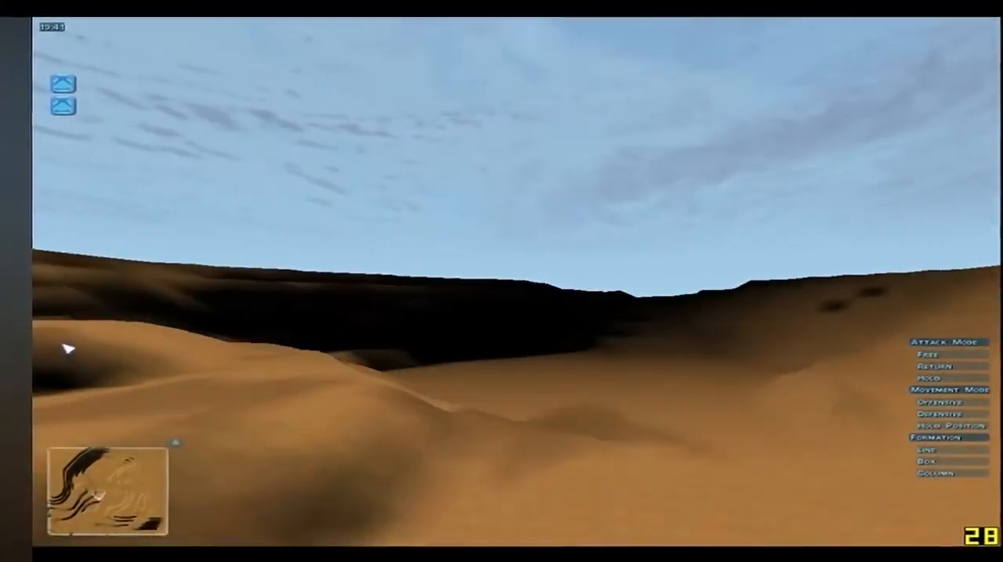
key("Up")
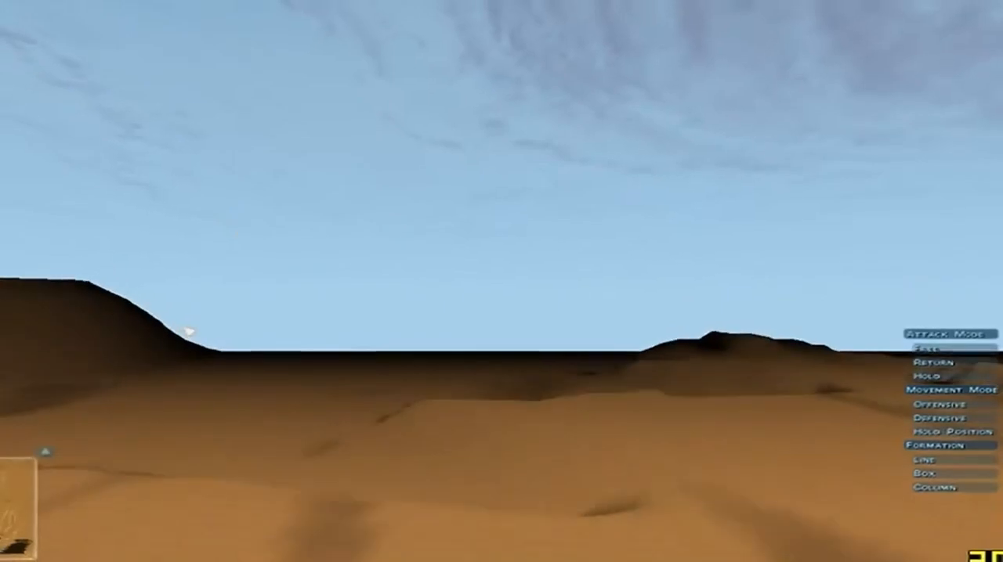
key("Up")
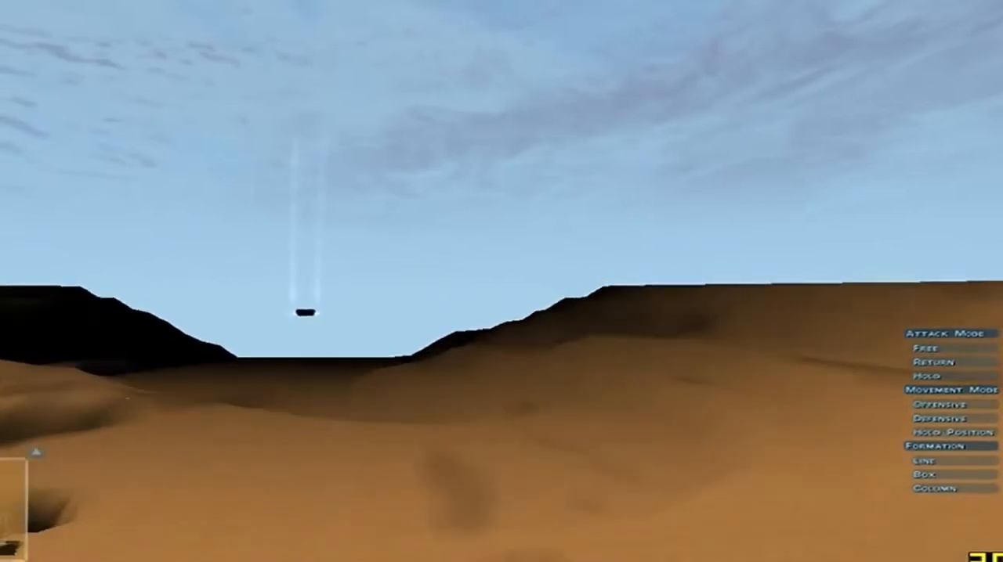
Exit combat on the test2 map and quit Ground Control to the desktop
key("Escape")
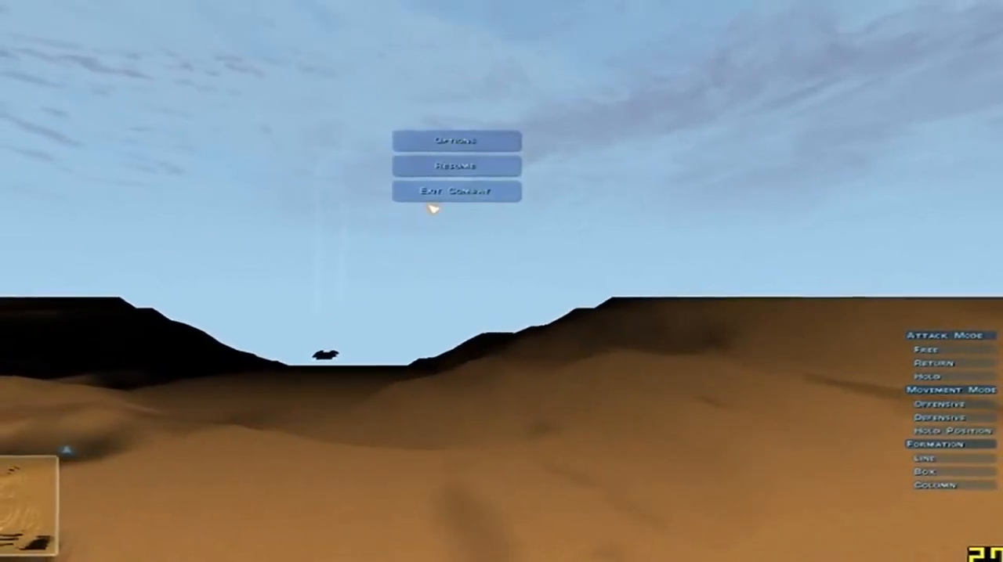
left_click(468, 203)
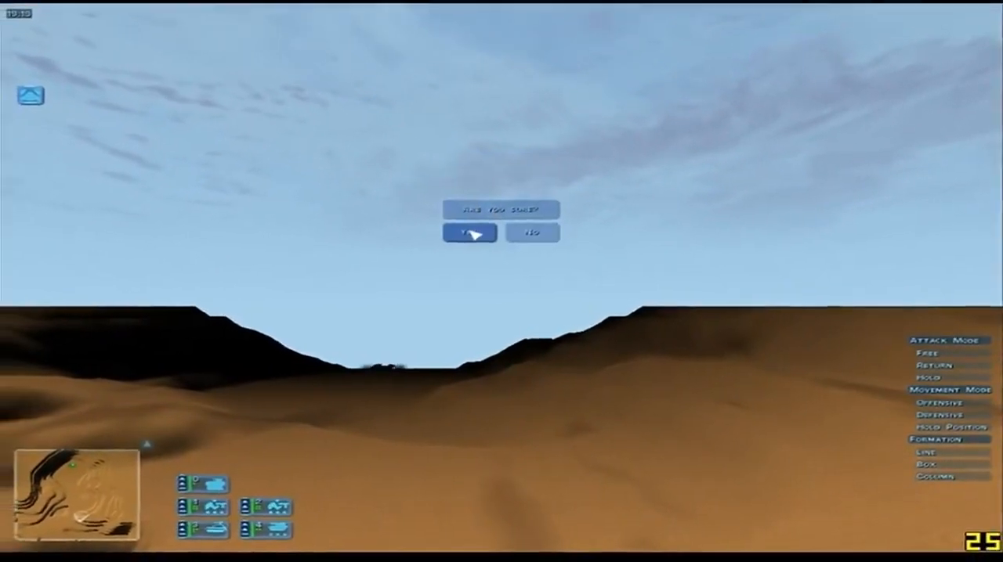
left_click(469, 232)
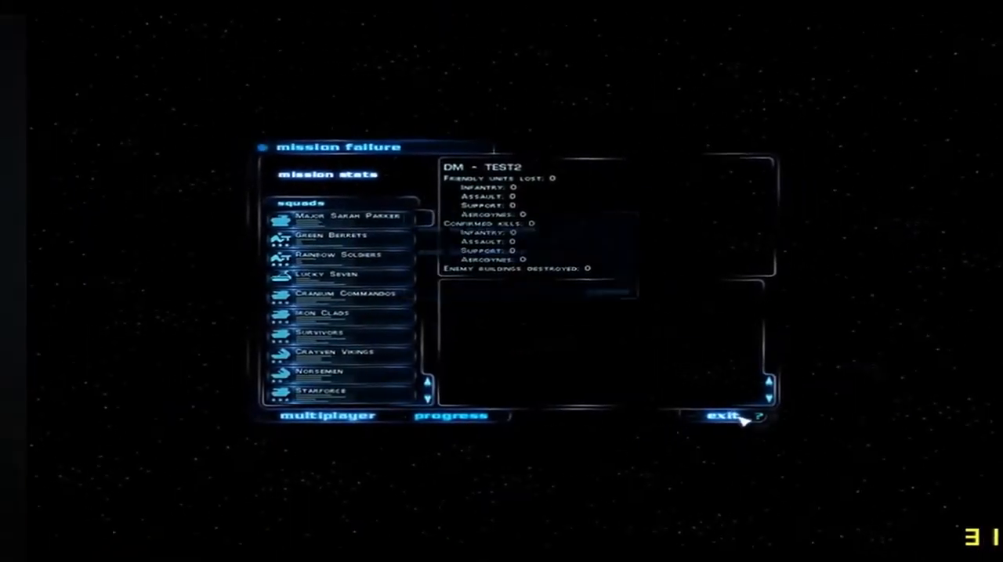
left_click(722, 416)
left_click(508, 257)
left_click(455, 289)
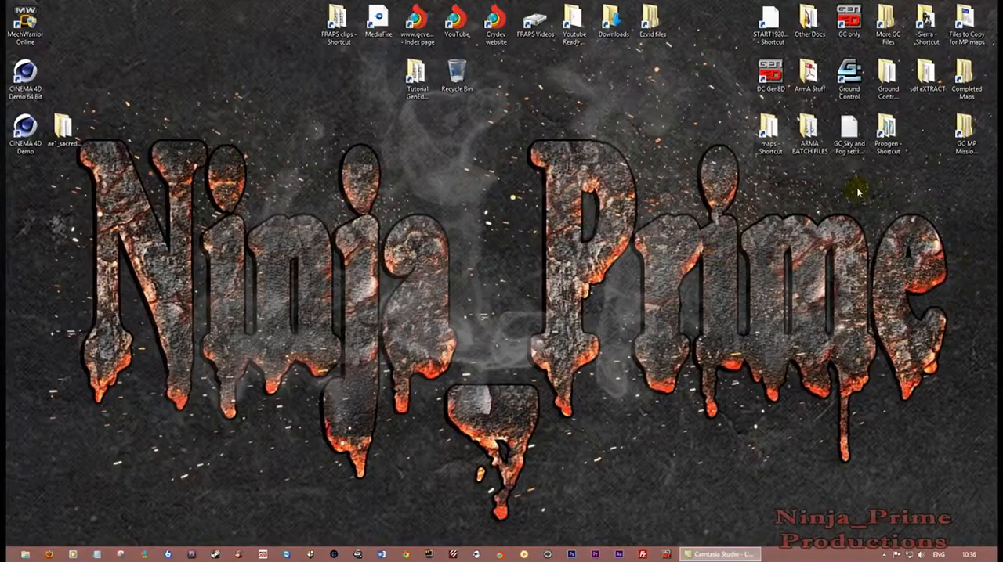
Open test2.env from the test2 folder in the multiplayer missions directory for editing in Notepad
double_click(966, 131)
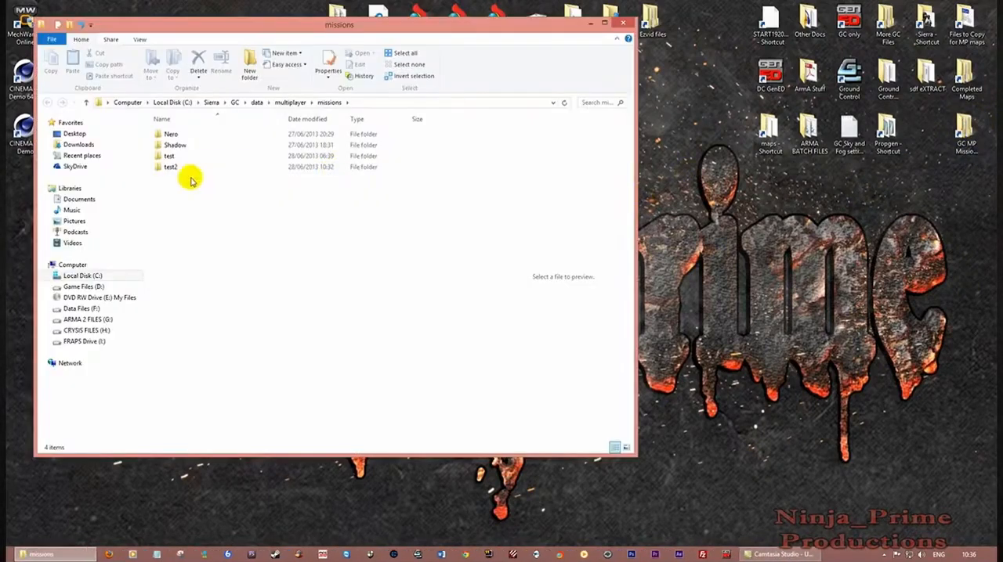
left_click(168, 167)
double_click(171, 167)
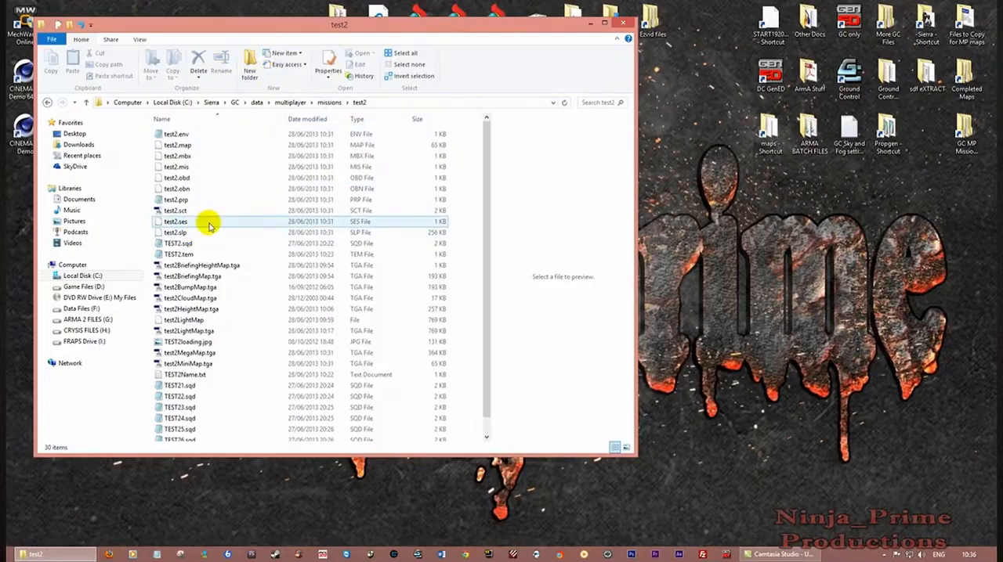
left_click(179, 137)
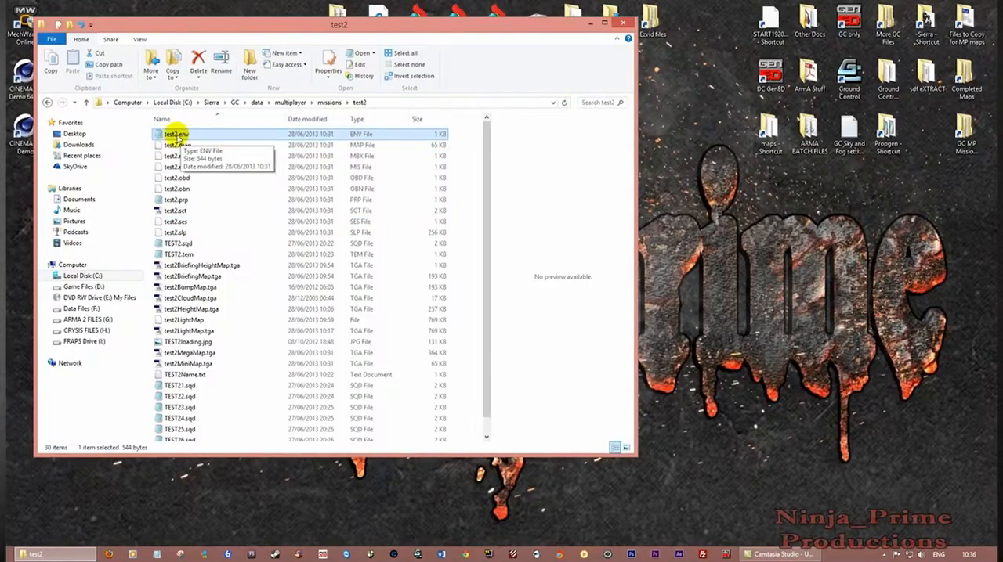
double_click(175, 135)
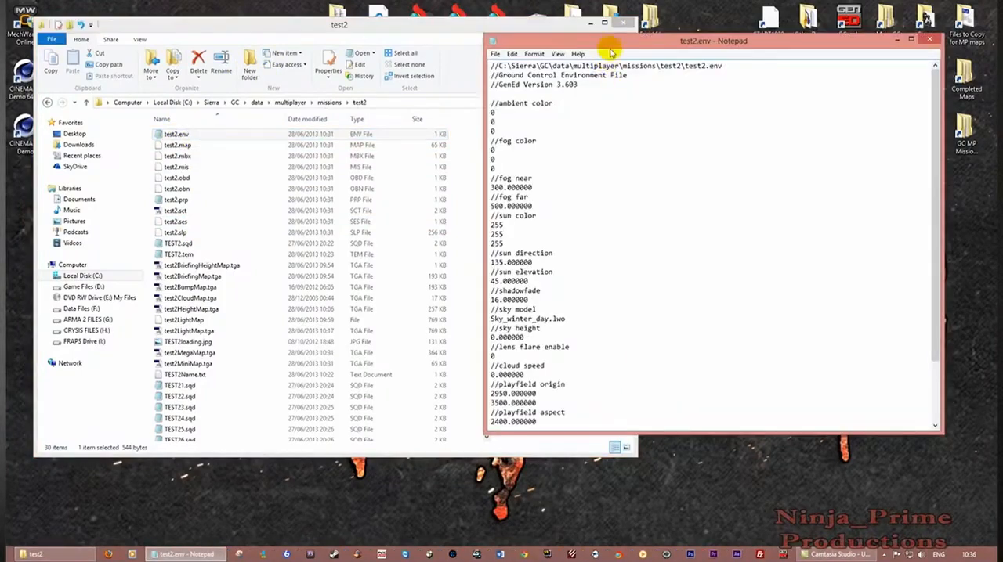
Close the test2 folder window and dock the test2.env file to the left half of the desktop
left_click_drag(610, 33, 387, 113)
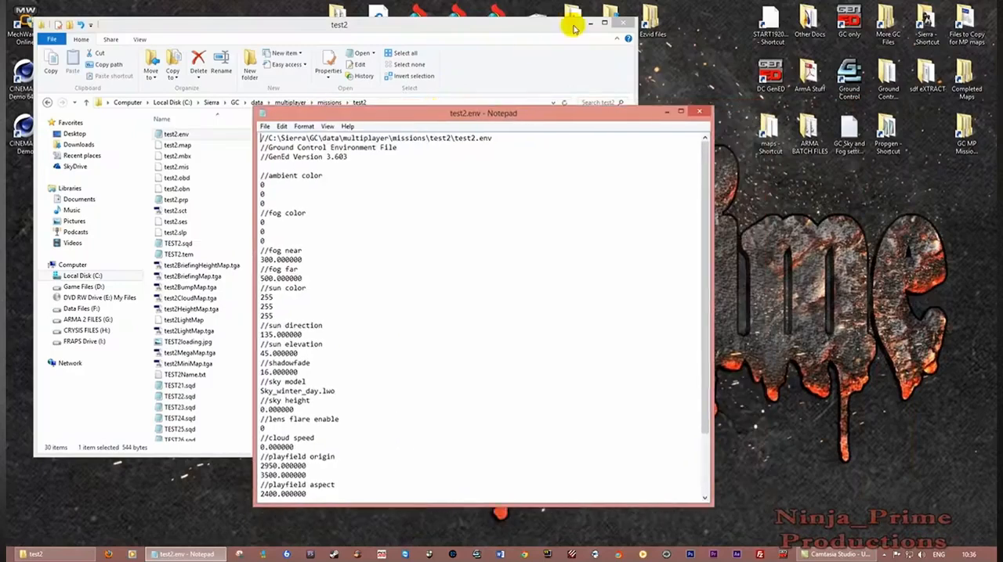
left_click(619, 24)
left_click_drag(583, 117, 15, 34)
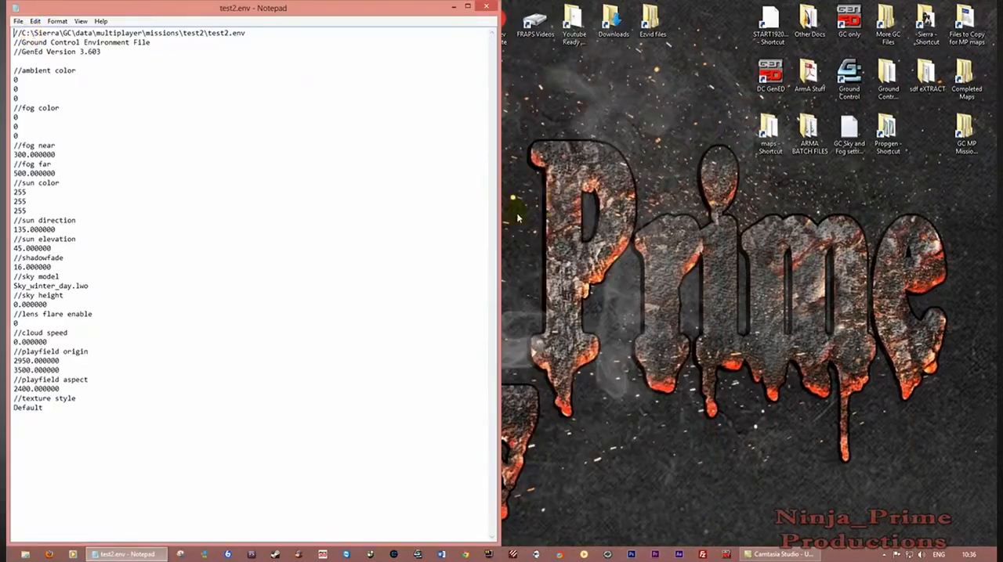
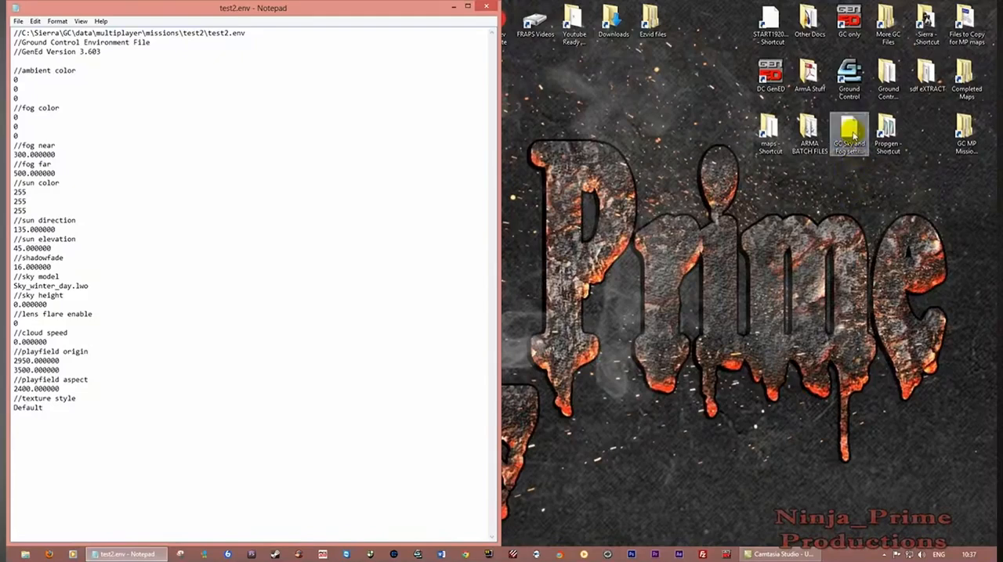
Open GC Sky and Fog settings.txt from the desktop and dock it on the half beside test2.env
left_click(853, 137)
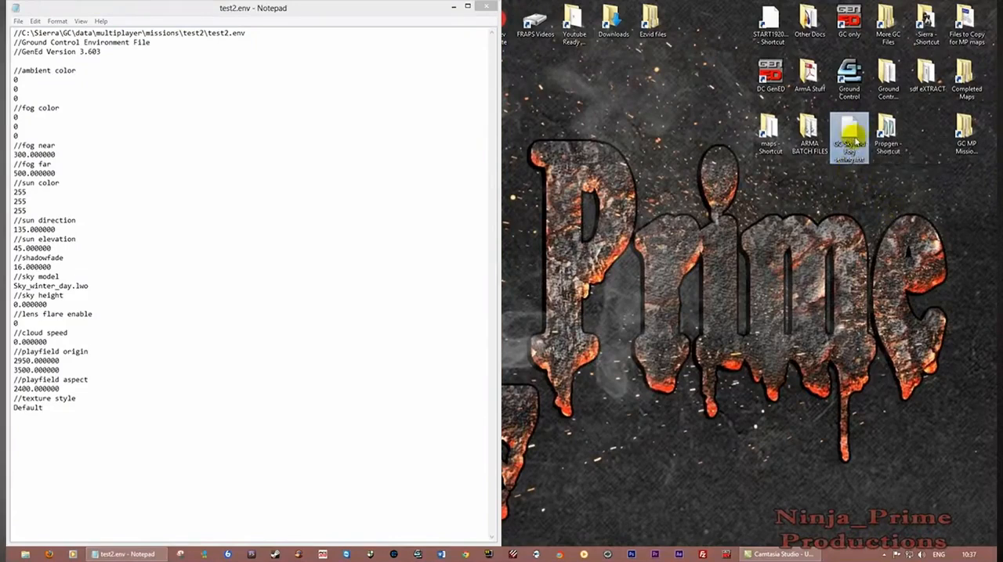
double_click(853, 134)
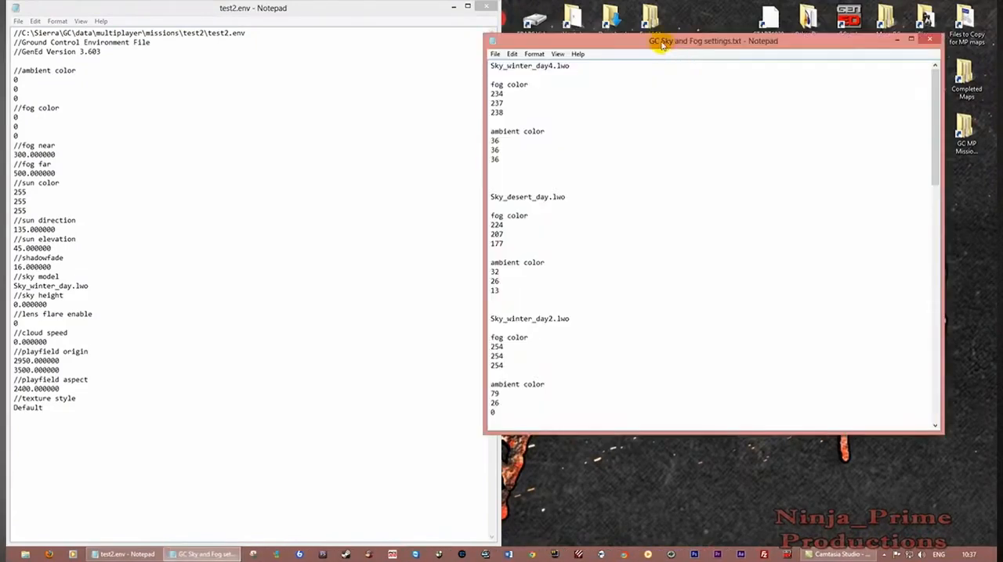
key("super+Right")
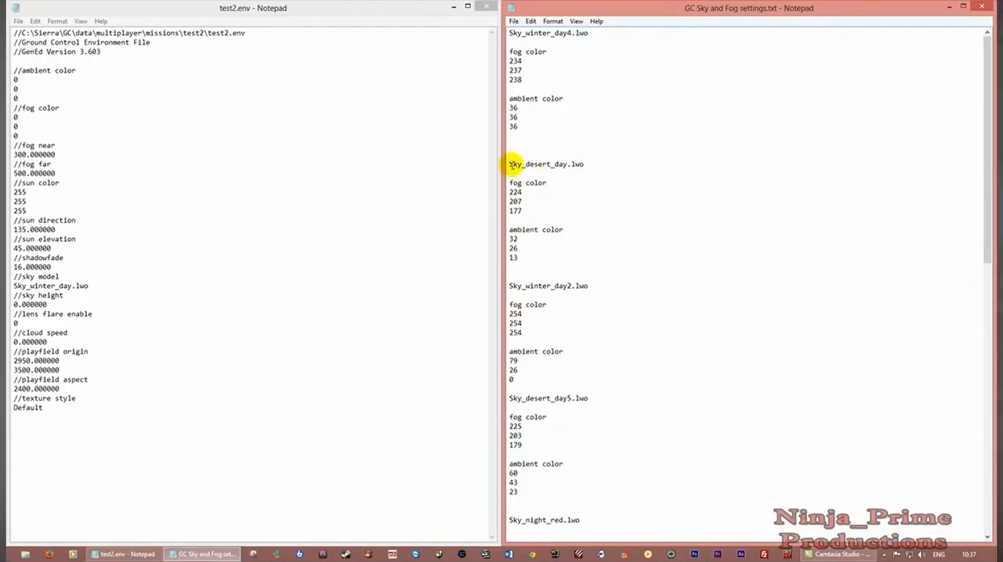
Copy the Sky_desert_day.lwo fog color 224, 207, 177 and ambient color 32, 26, 13 into the matching entries of test2.env
left_click_drag(513, 164, 607, 232)
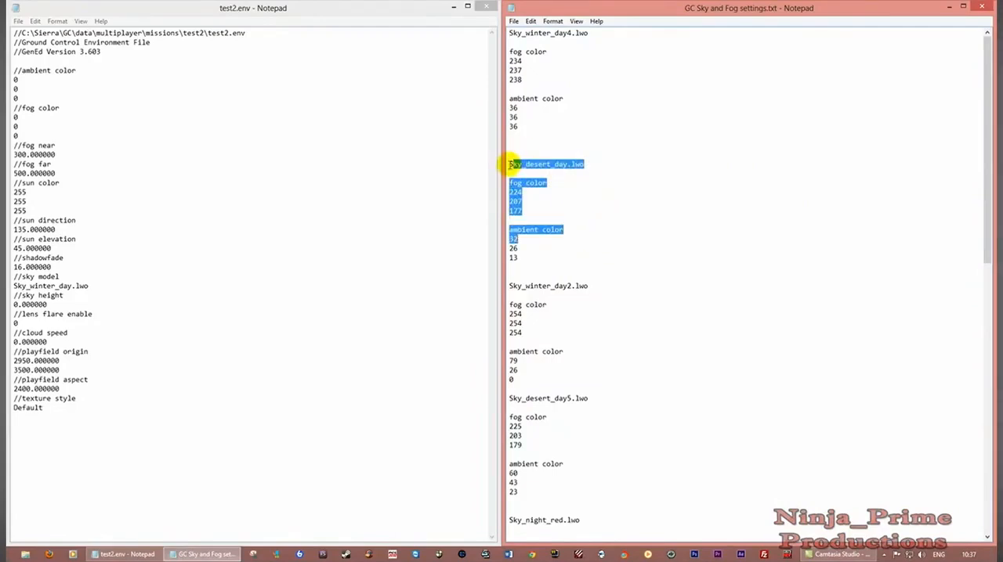
left_click_drag(509, 164, 609, 233)
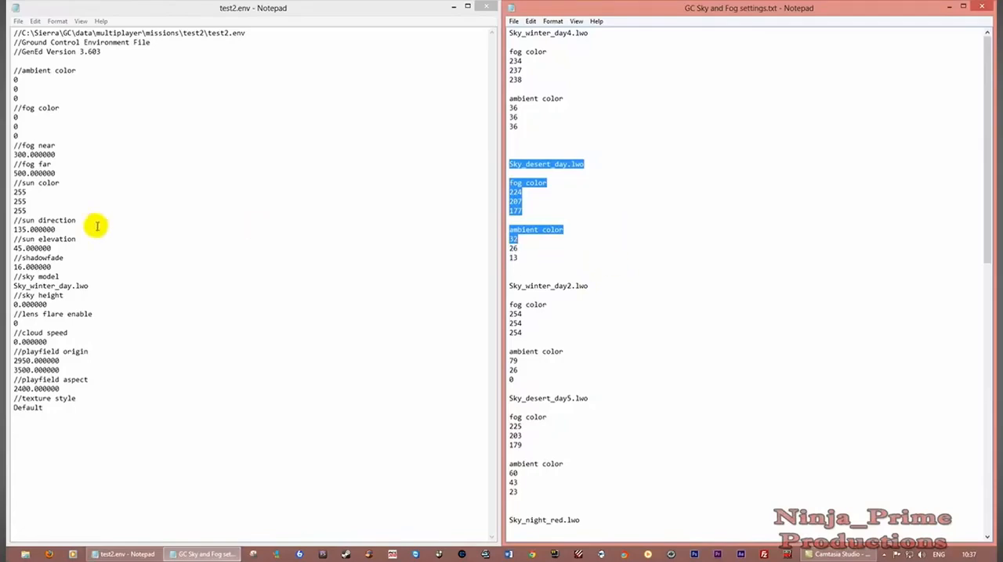
left_click(199, 285)
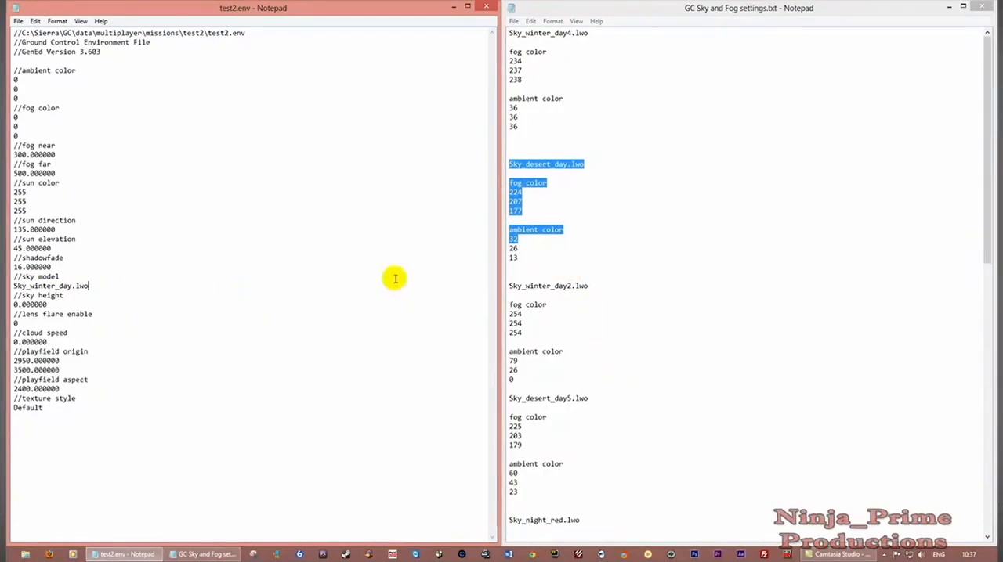
left_click(647, 283)
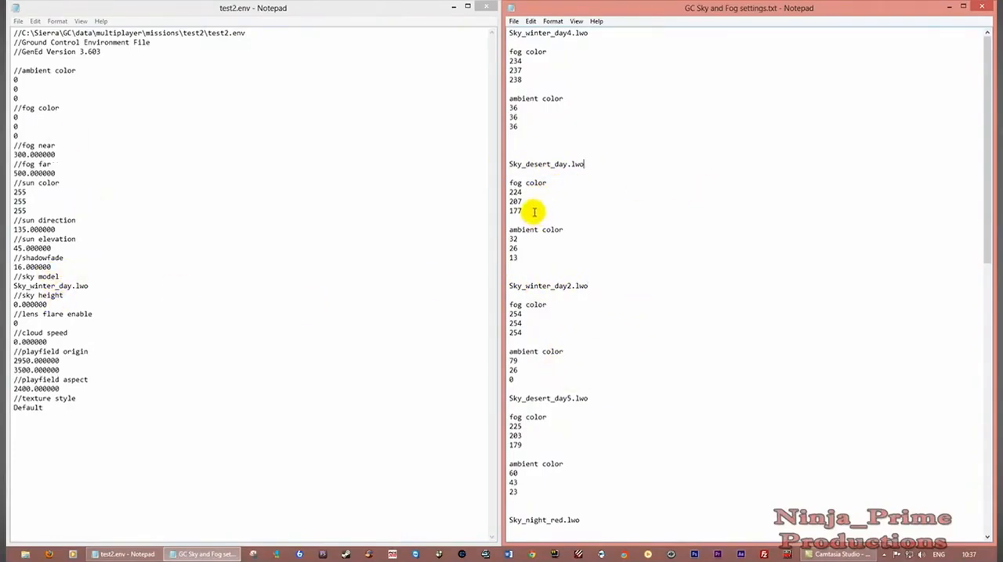
left_click_drag(533, 211, 520, 192)
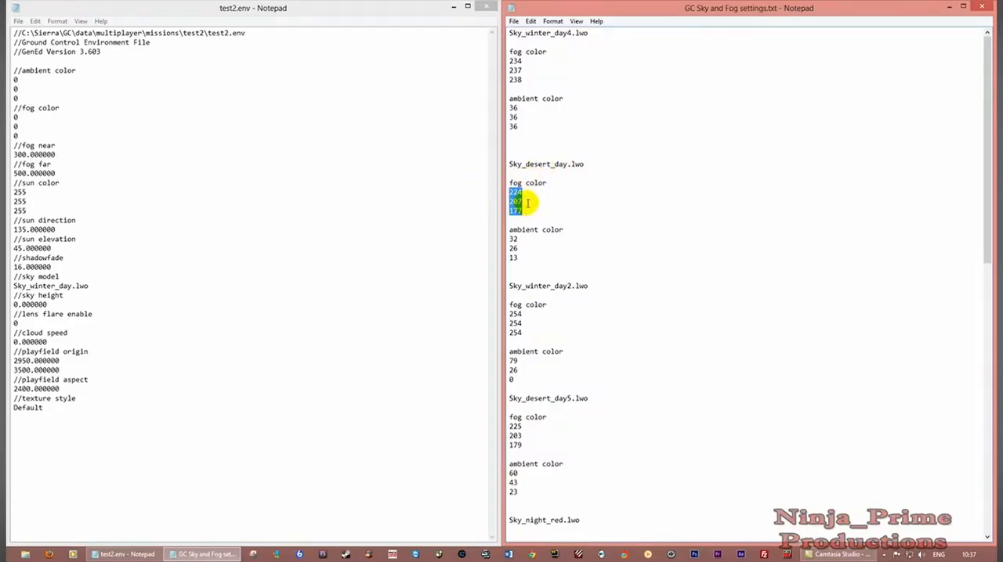
left_click_drag(17, 134, 15, 119)
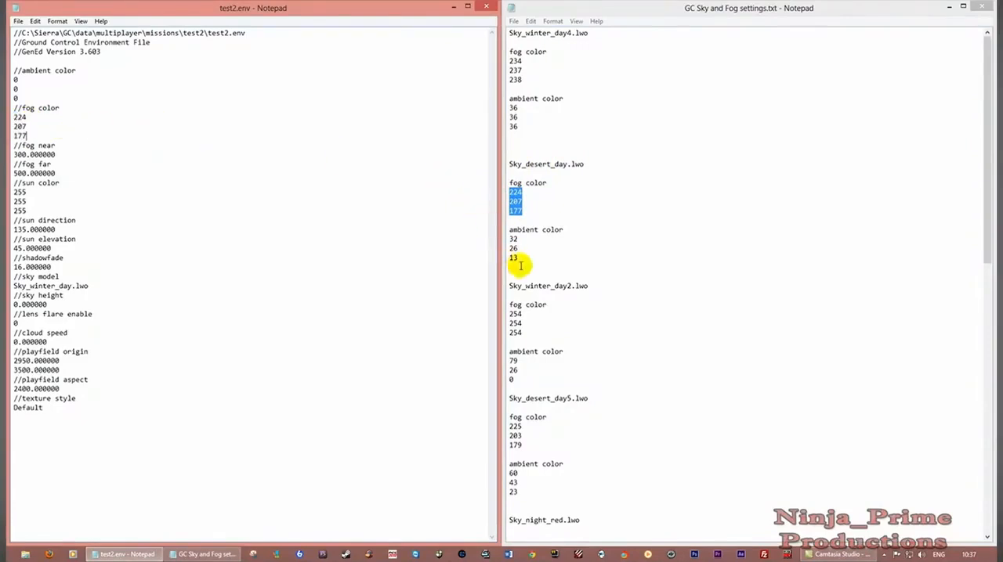
left_click_drag(518, 259, 511, 240)
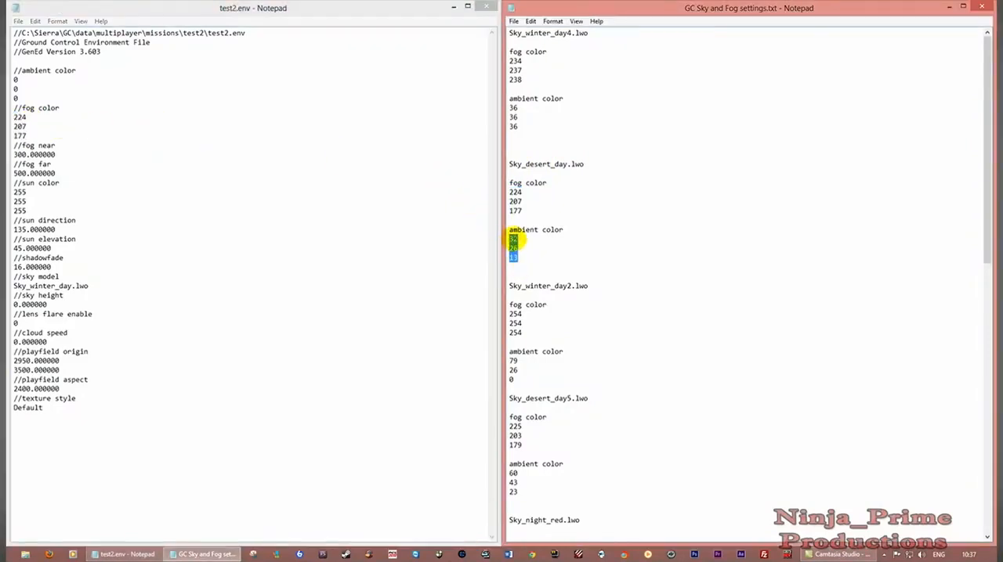
left_click_drag(19, 93, 16, 86)
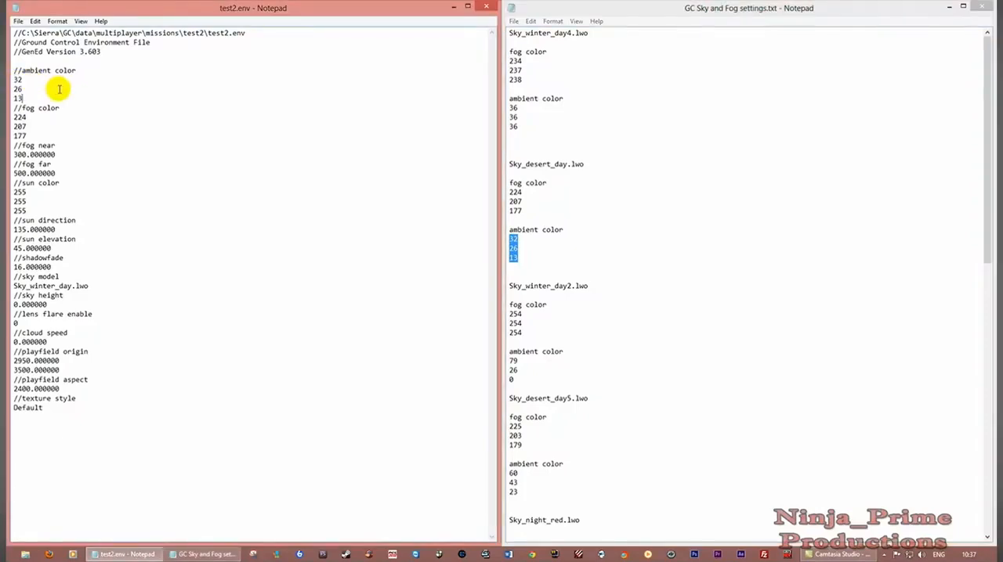
Set the sun elevation to 30.000000 and the shadowfade to 50.000000 in test2.env
left_click(129, 220)
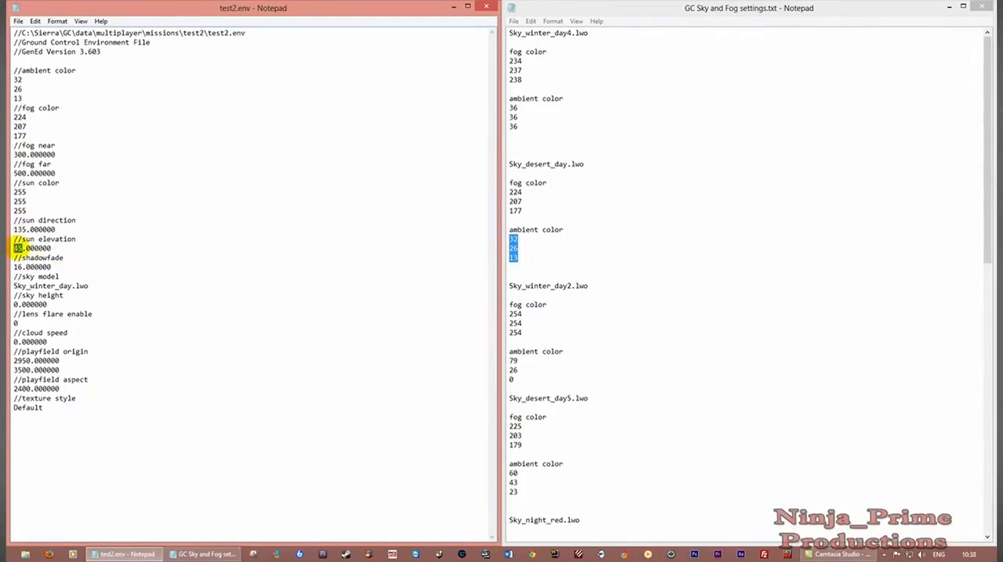
type("3")
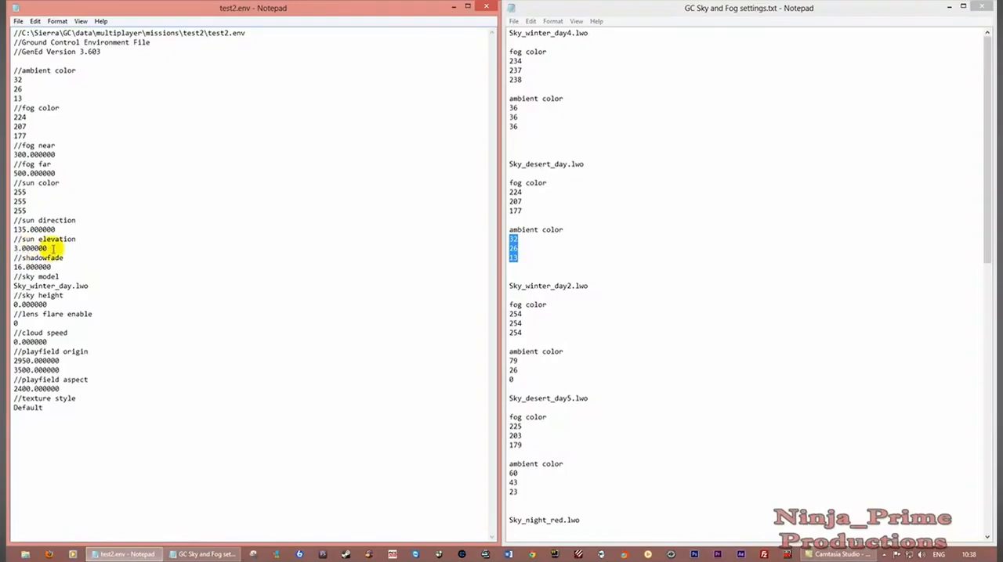
type("0")
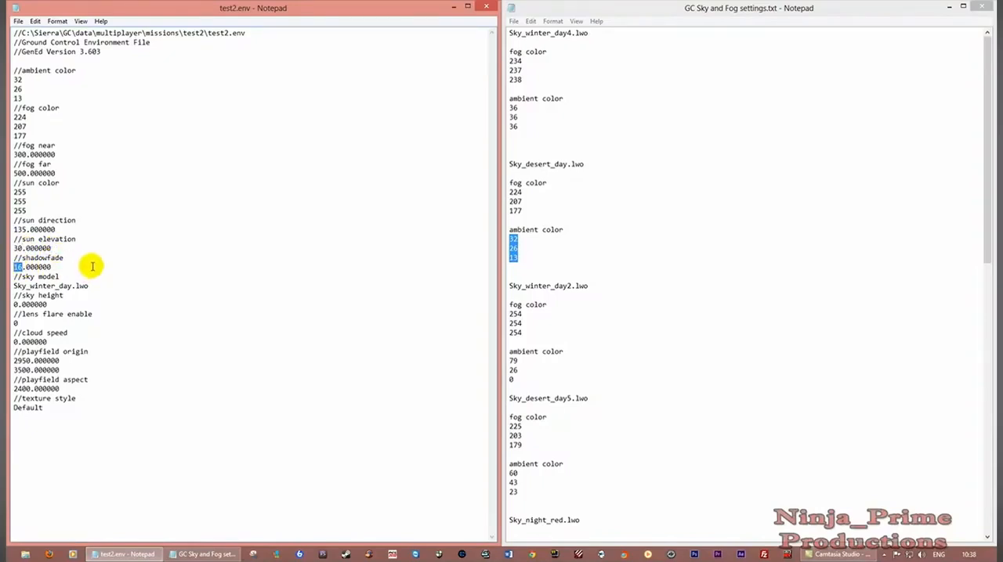
type("50")
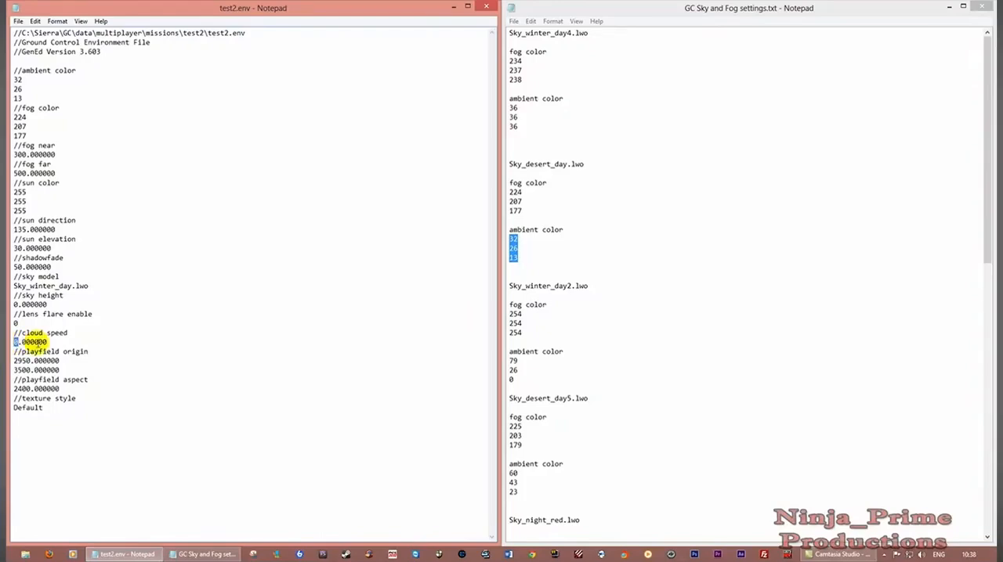
Set the cloud speed to 4.000000 in test2.env
type("4")
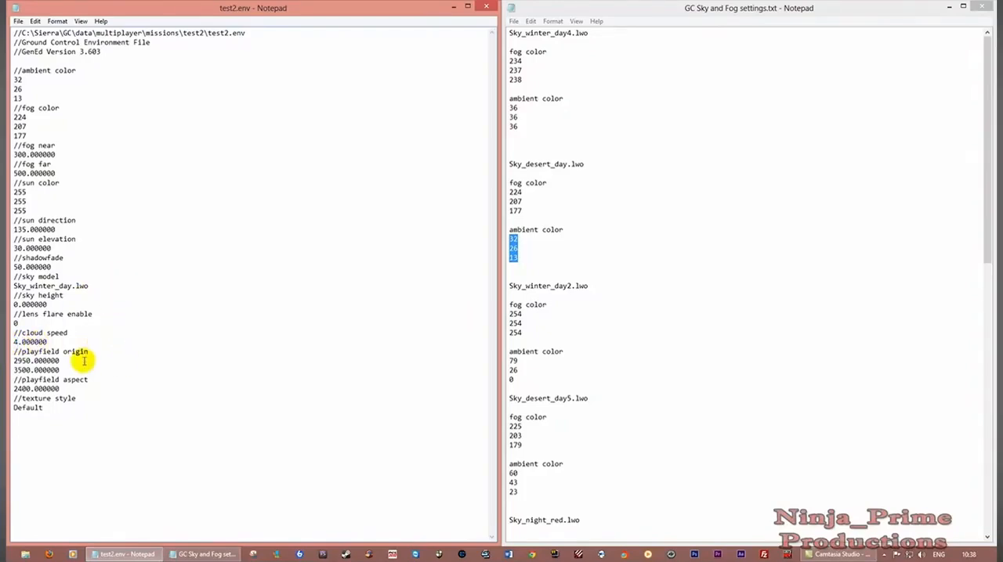
double_click(28, 409)
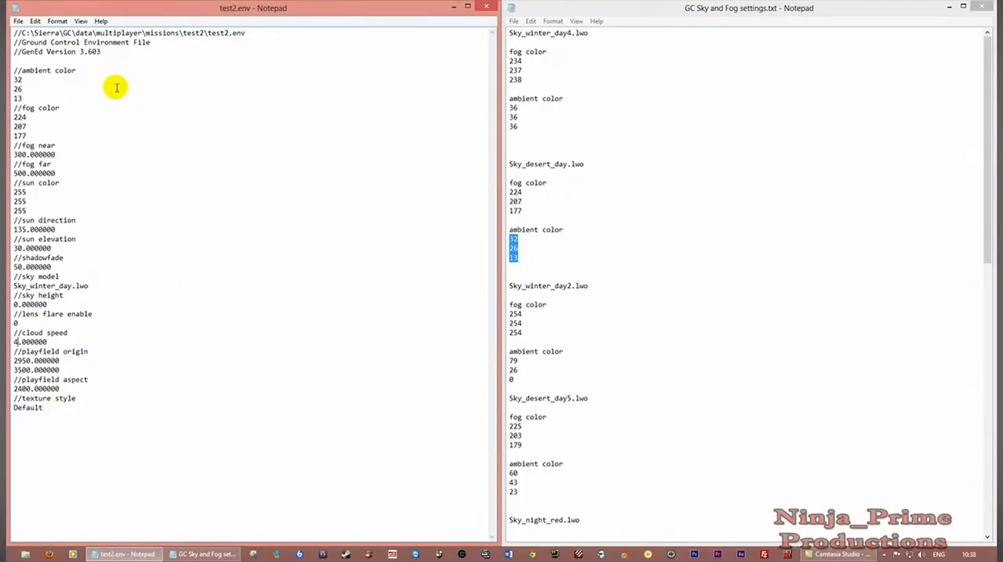
left_click(17, 22)
left_click(192, 134)
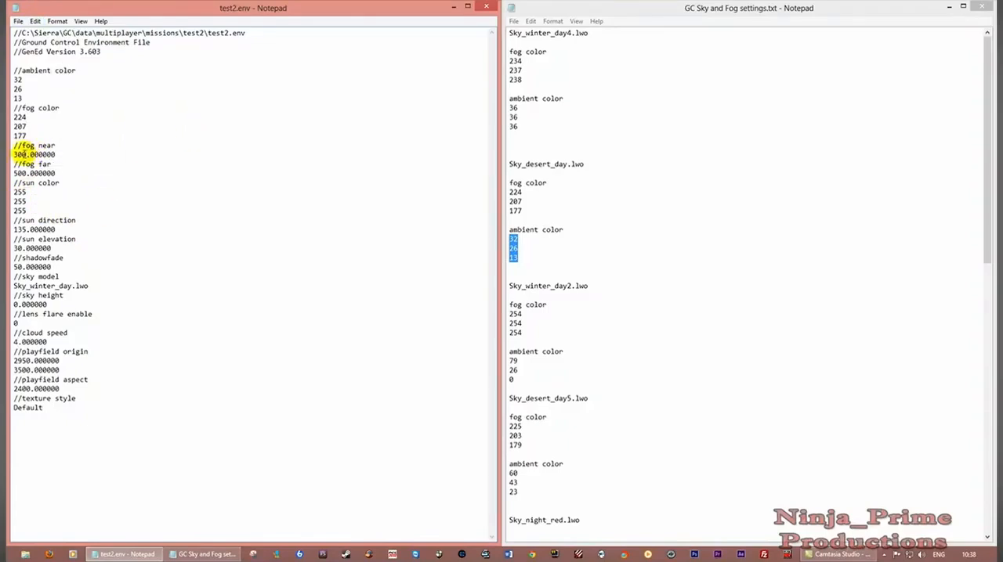
Set fog near to 120.000000 and fog far to 300.000000 in test2.env
left_click_drag(24, 155, 13, 155)
type("1")
type("50")
type("2")
mouse_move(14, 173)
left_mouse_down()
mouse_move(27, 173)
mouse_move(12, 169)
left_mouse_up()
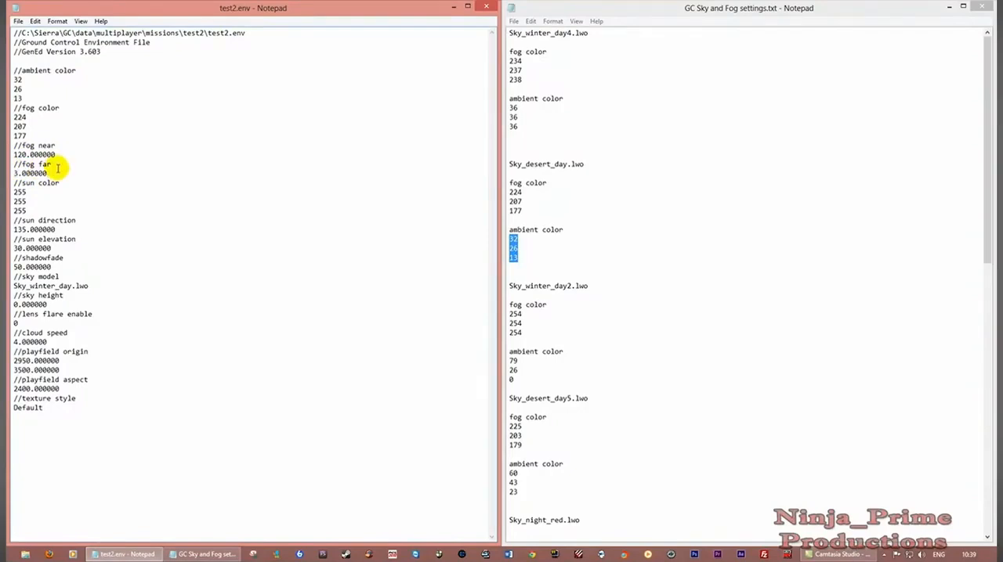
type("00")
left_click(132, 183)
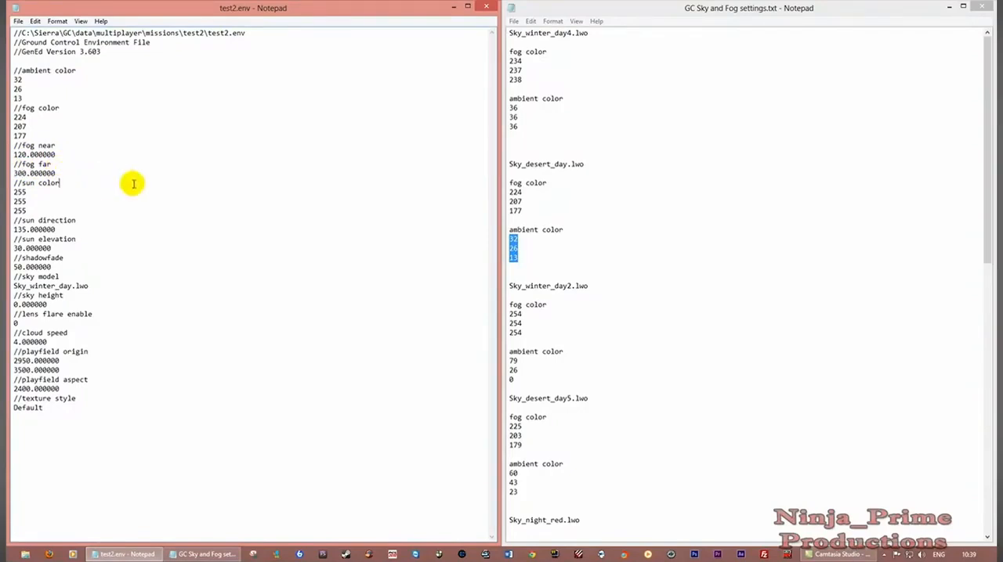
Save test2.env and close both it and the sky and fog settings reference file
left_click(19, 22)
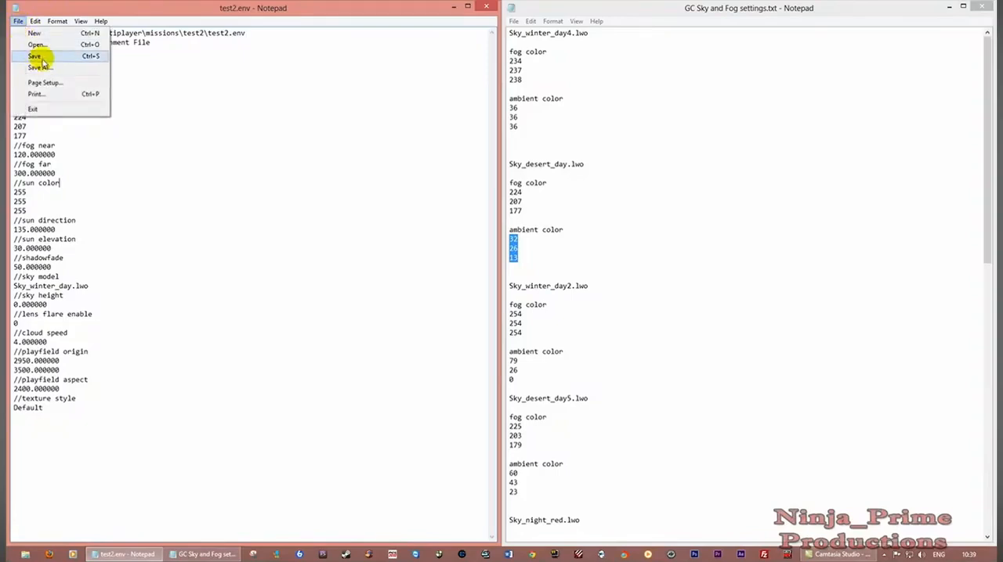
left_click(163, 219)
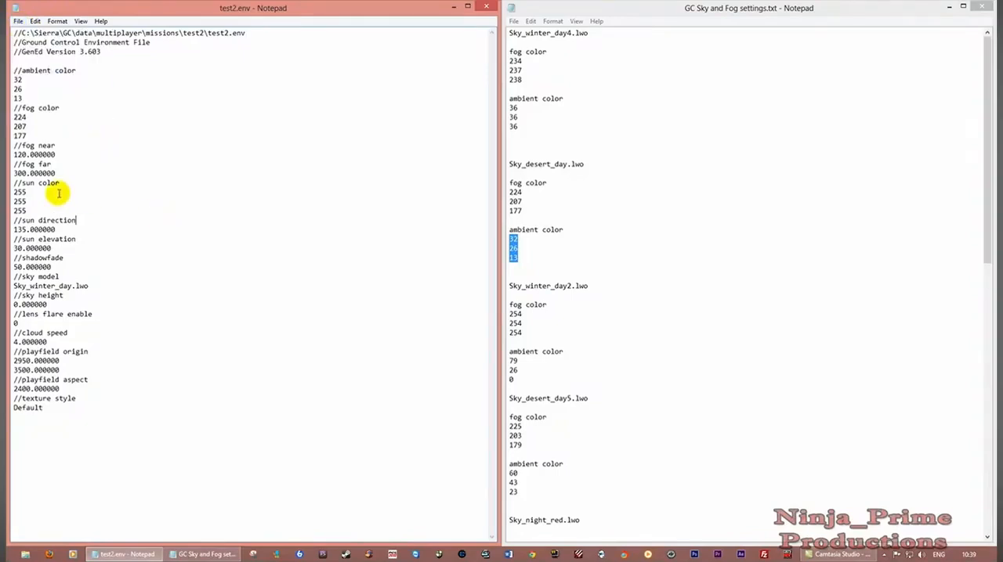
left_click(18, 21)
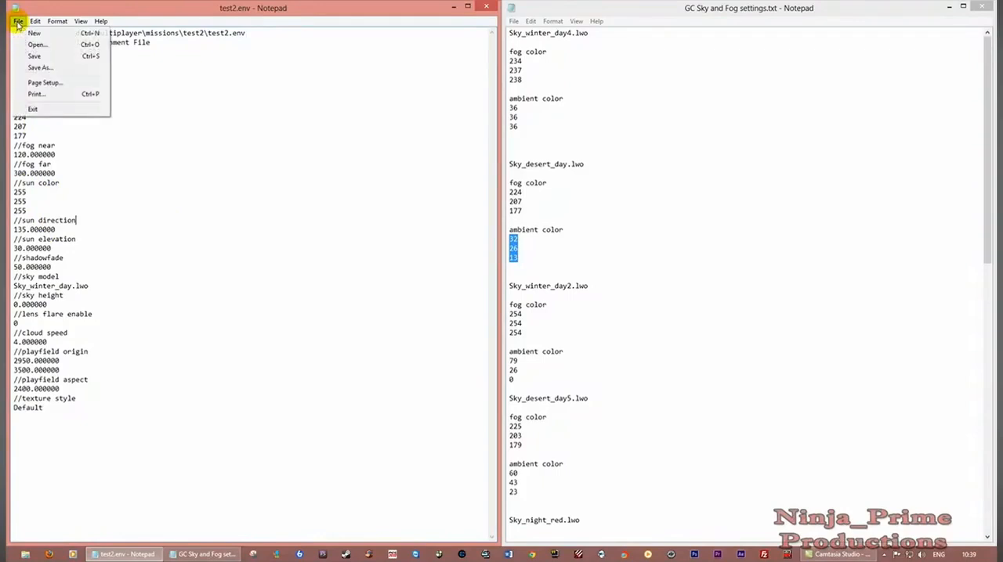
left_click(55, 59)
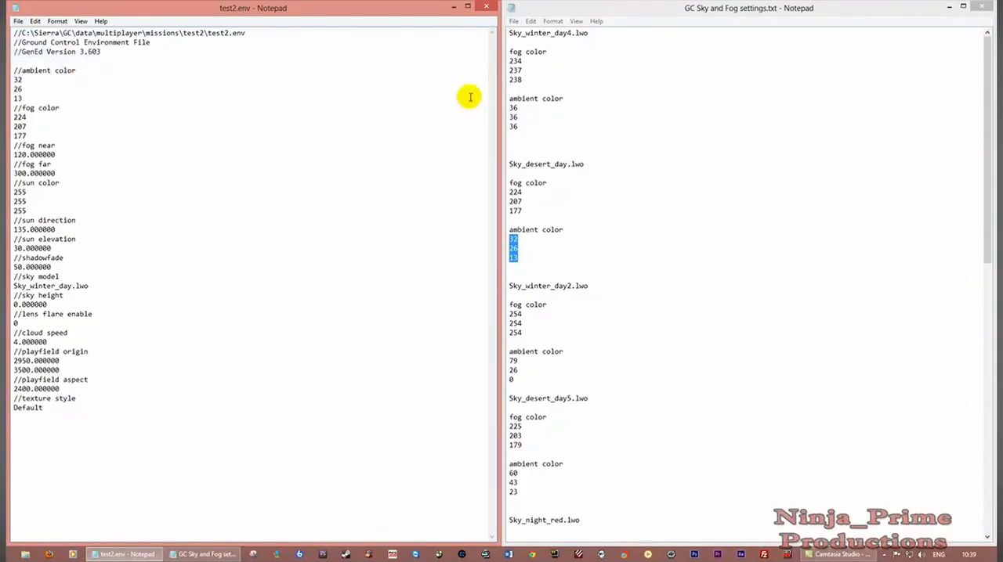
left_click(487, 8)
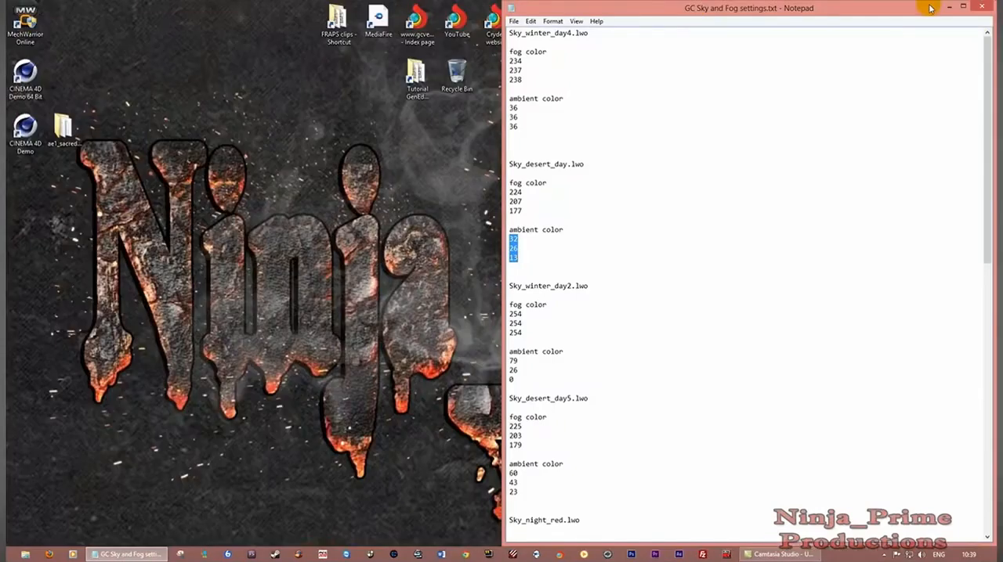
left_click(981, 7)
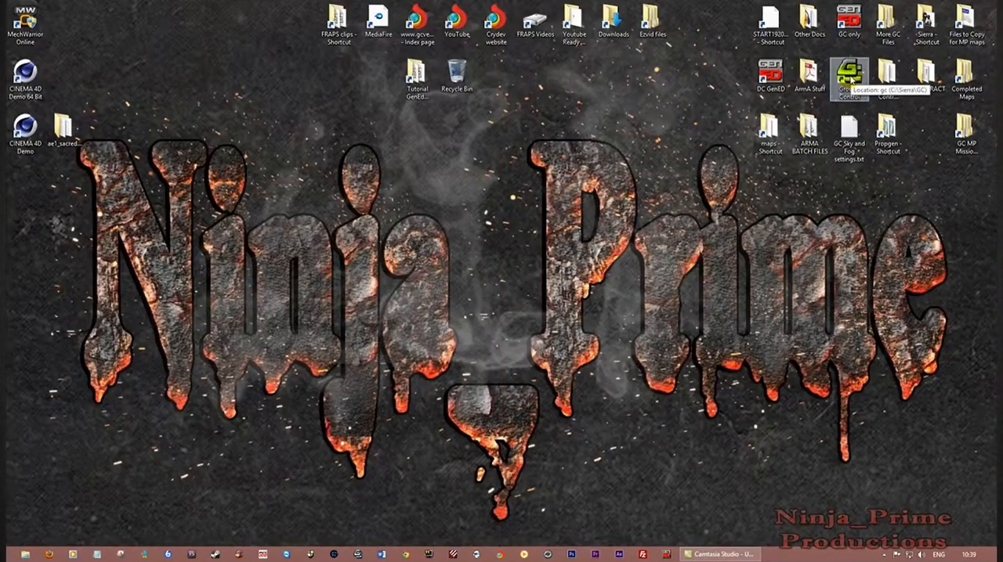
Launch Ground Control and start a hosted LAN game on the test2 map
double_click(852, 80)
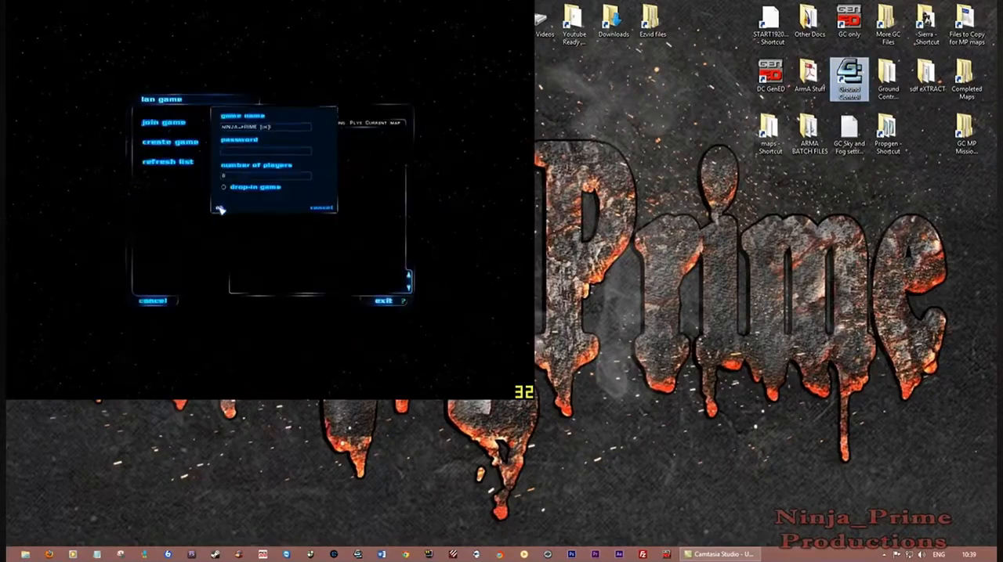
left_click(220, 209)
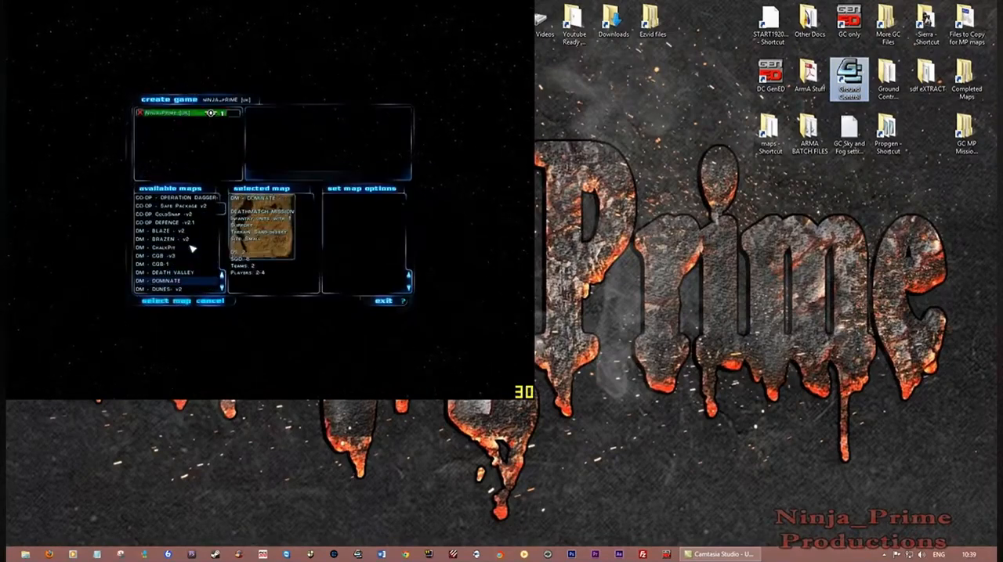
key("Down")
key("Down")
key("Down")
key("Down")
key("Down")
key("Down")
key("Down")
key("Down")
key("Down")
key("Down")
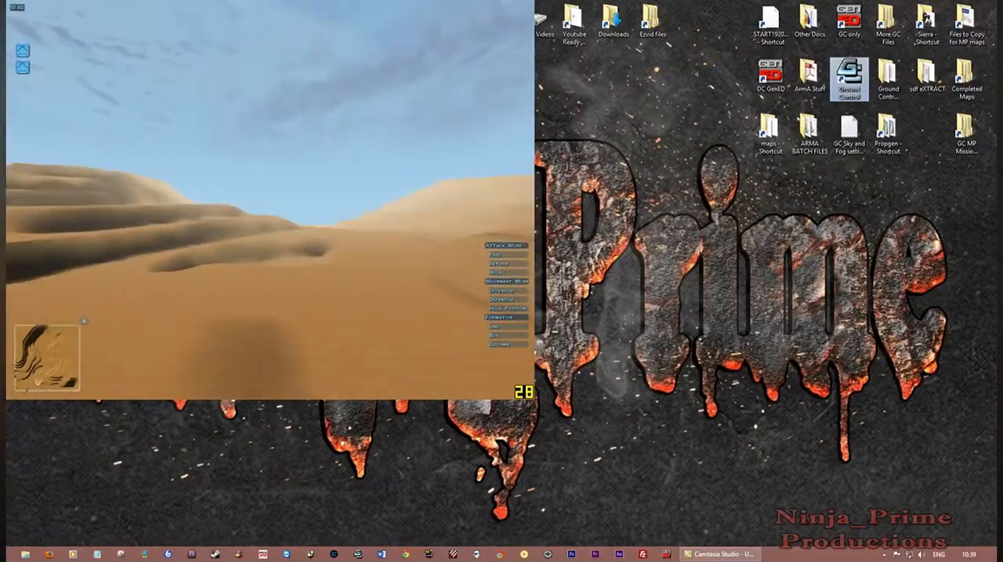
Fly the camera over the test2 dunes to examine the fog, shadows and cloud movement in play
key("Up")
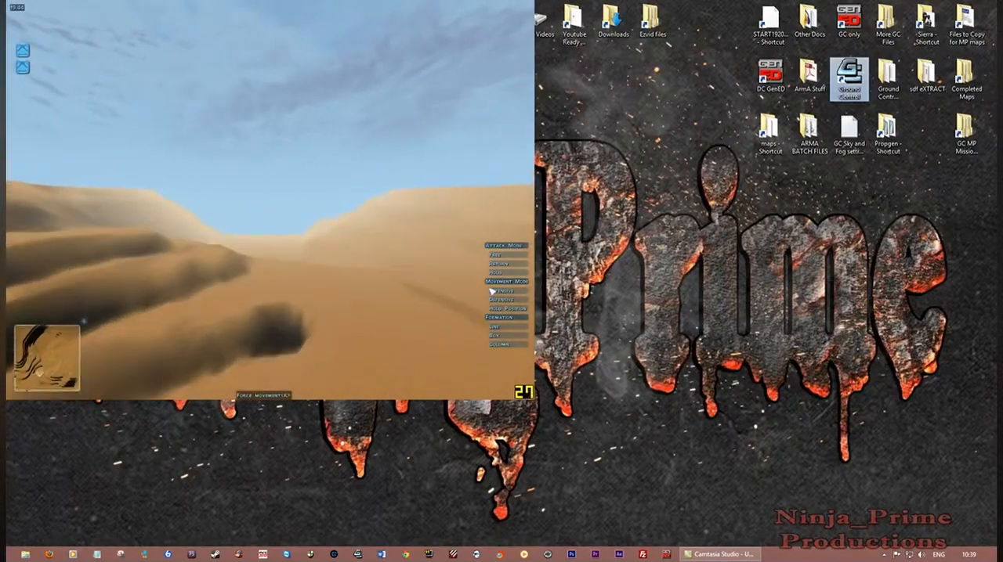
key("Up")
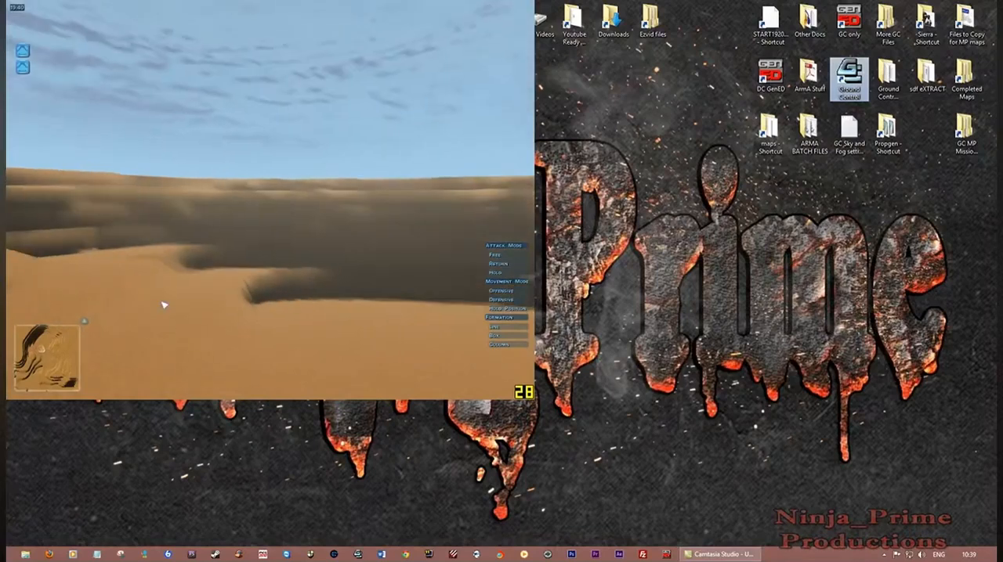
key("Up")
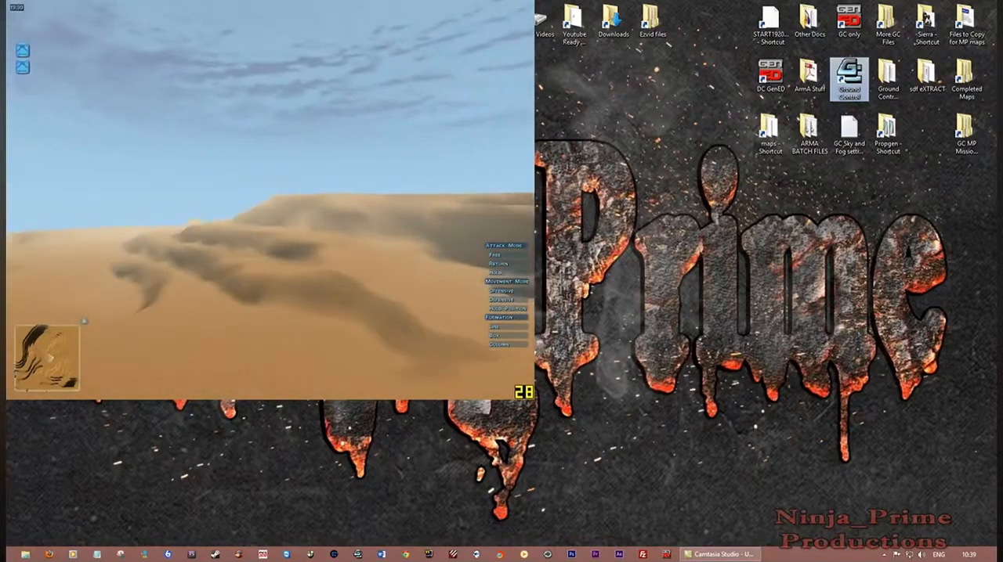
right_click_drag(81, 287, 353, 363)
key("Up")
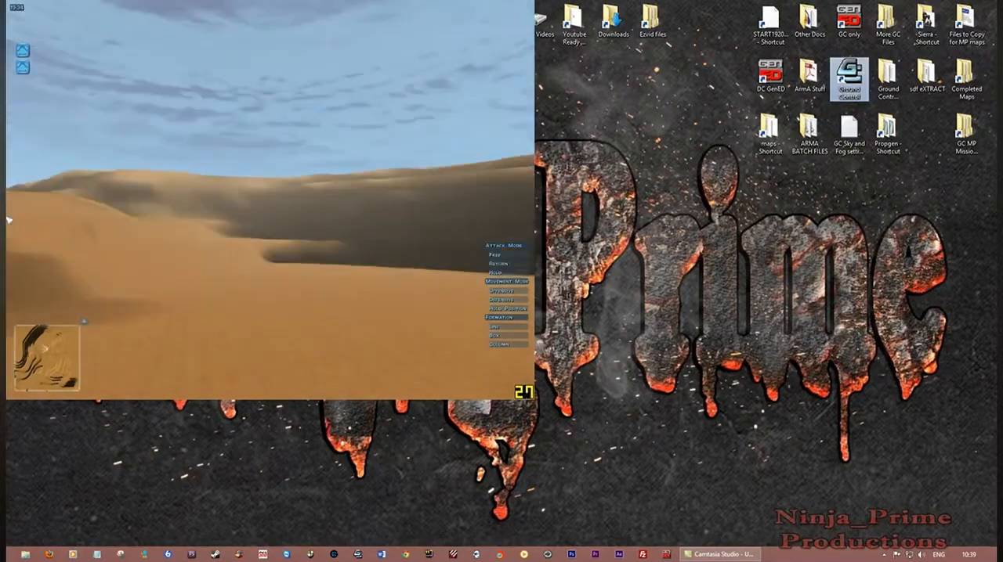
key("Up")
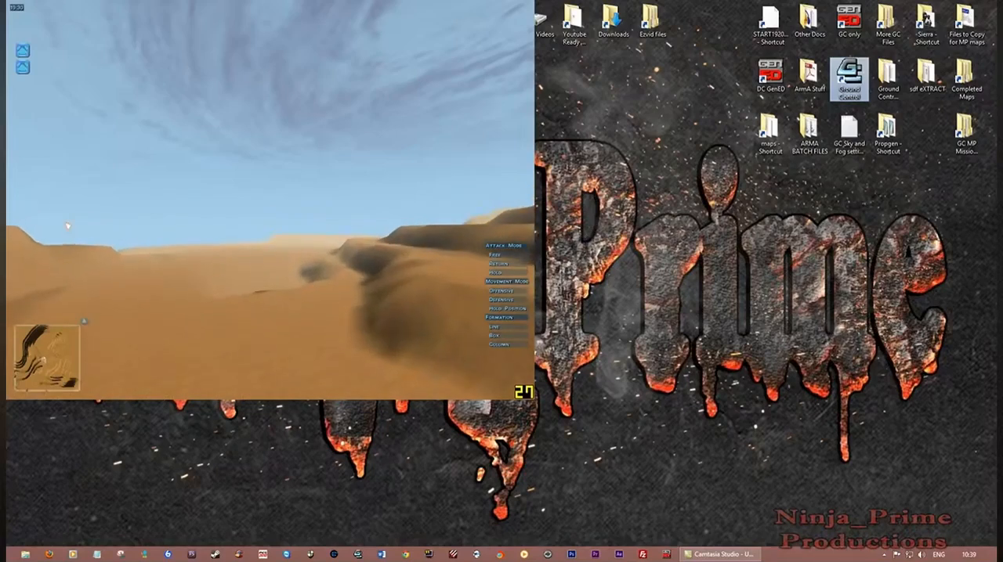
End the test2 combat session and exit Ground Control to Windows from the mission results
key("Escape")
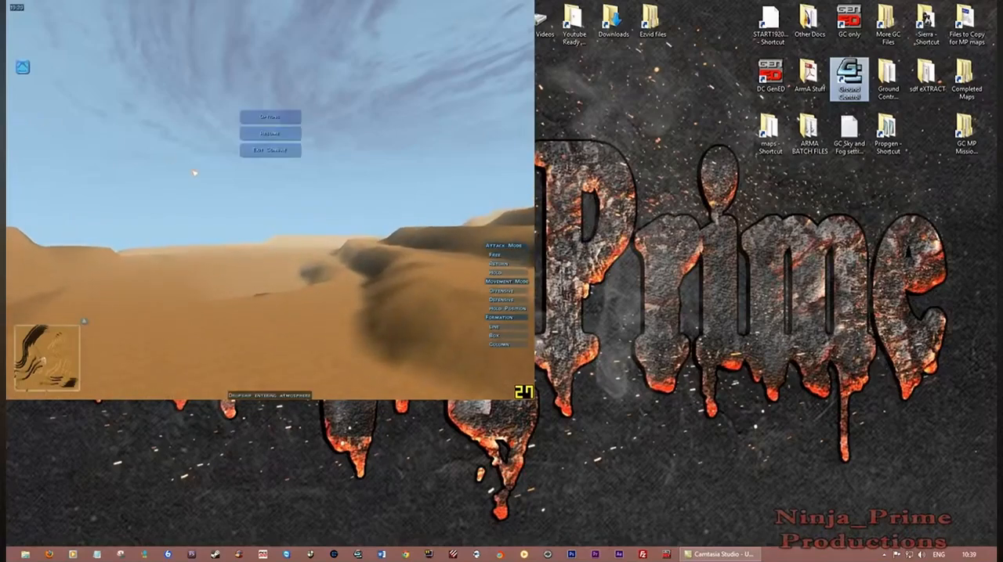
left_click(266, 152)
left_click(255, 163)
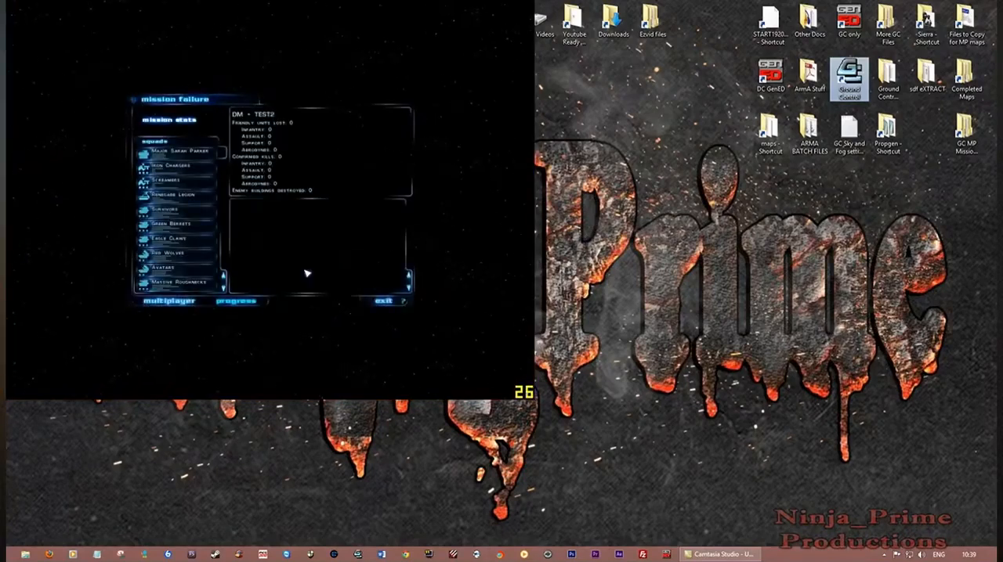
left_click(382, 302)
left_click(256, 179)
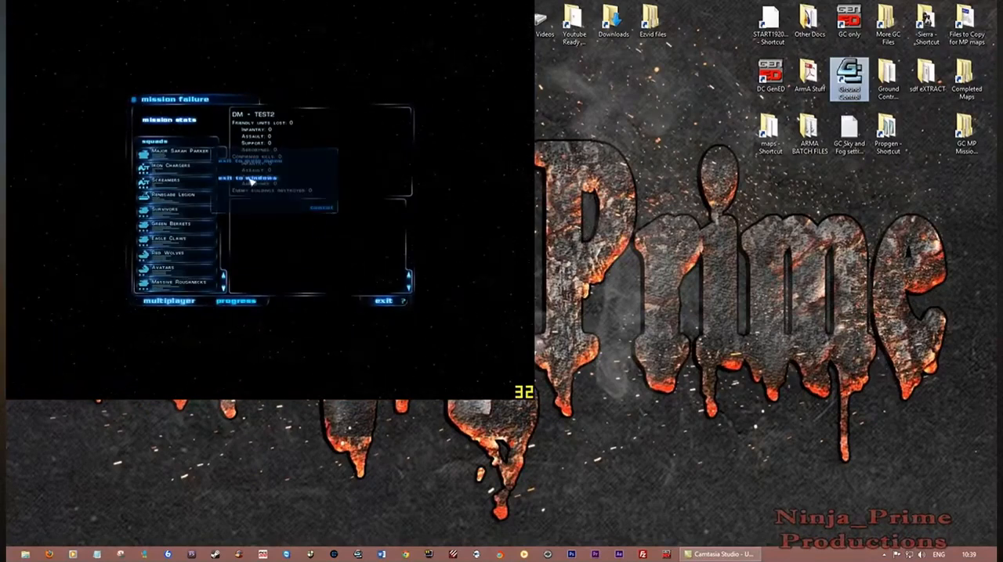
left_click(220, 210)
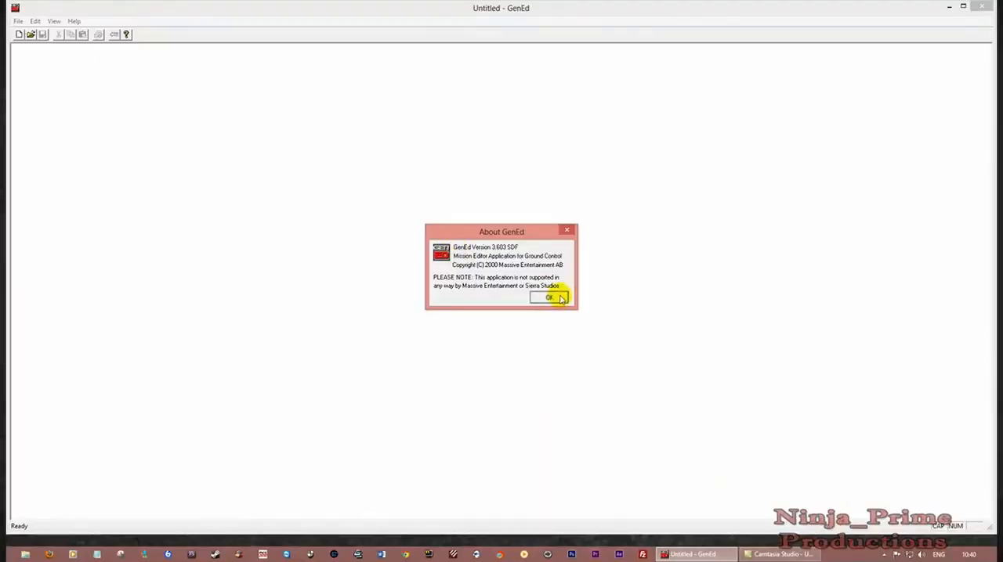
Switch to GenEd, open test2.map in a maximized window and display its terrain as the LightMap
left_click(553, 296)
left_click(964, 7)
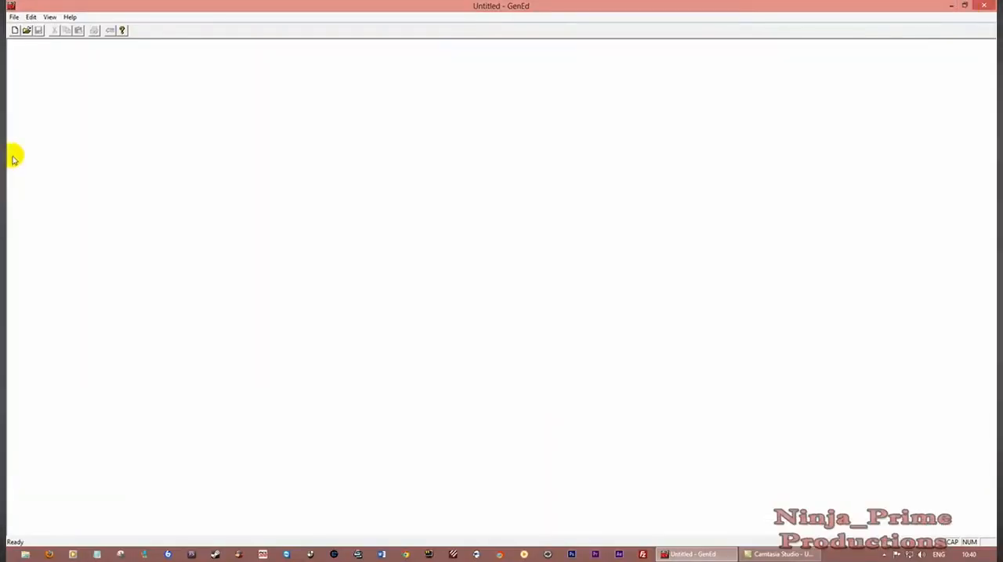
left_click(26, 31)
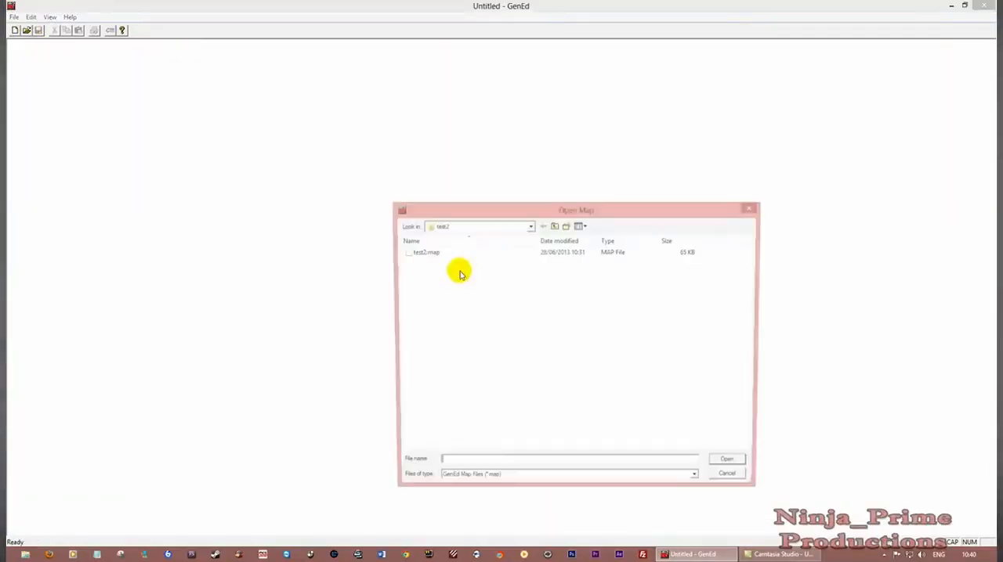
double_click(446, 251)
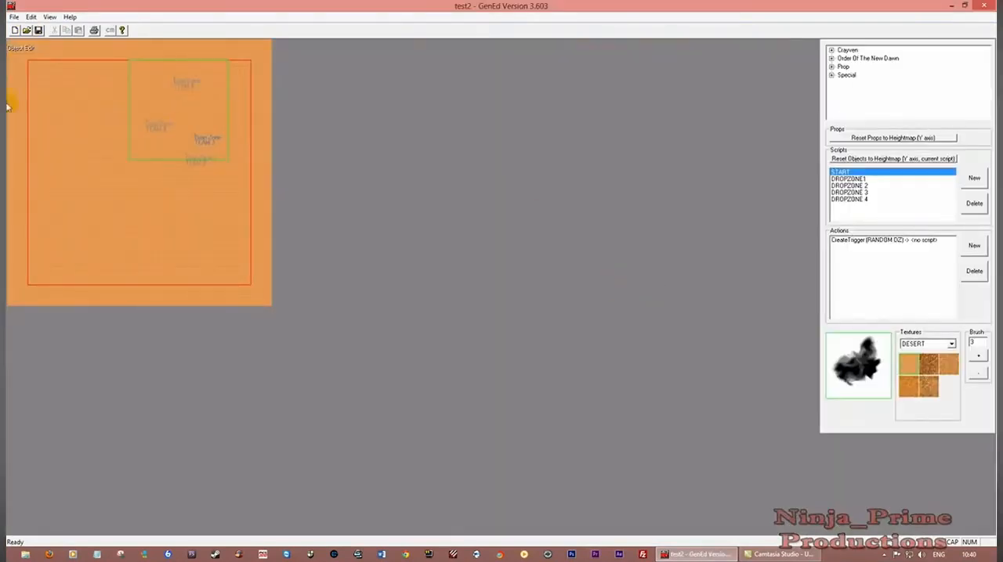
left_click(49, 16)
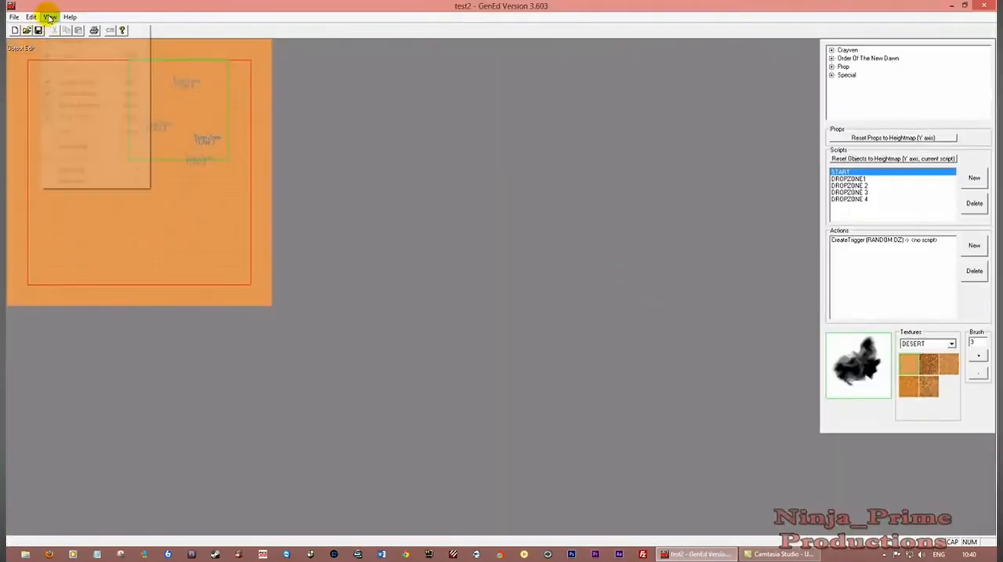
left_click(88, 170)
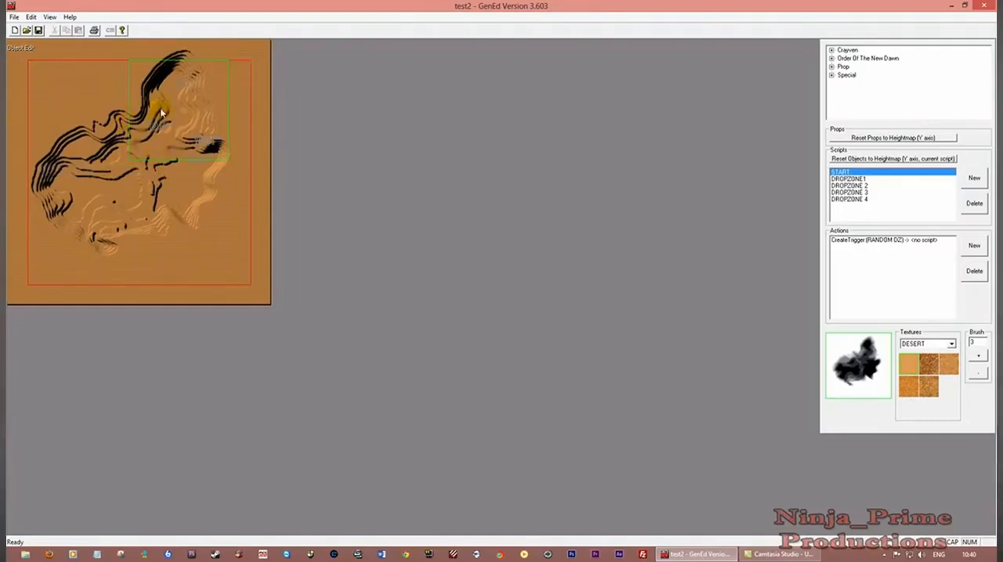
Paint the third DESERT texture with brush size 3 along the outer eastern and northern ridge edge, and save over the map
scroll(233, 127, "up", 4)
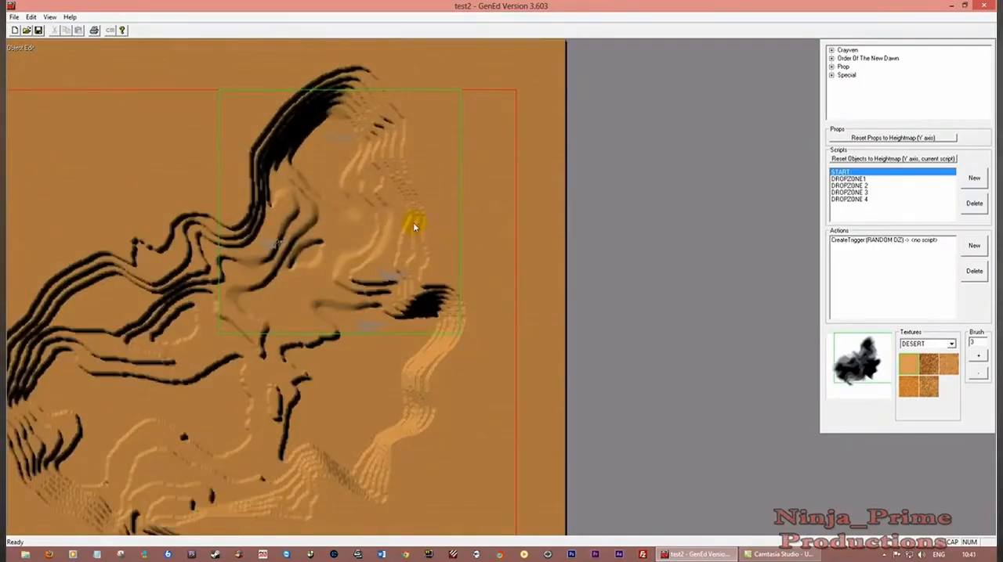
left_click(948, 366)
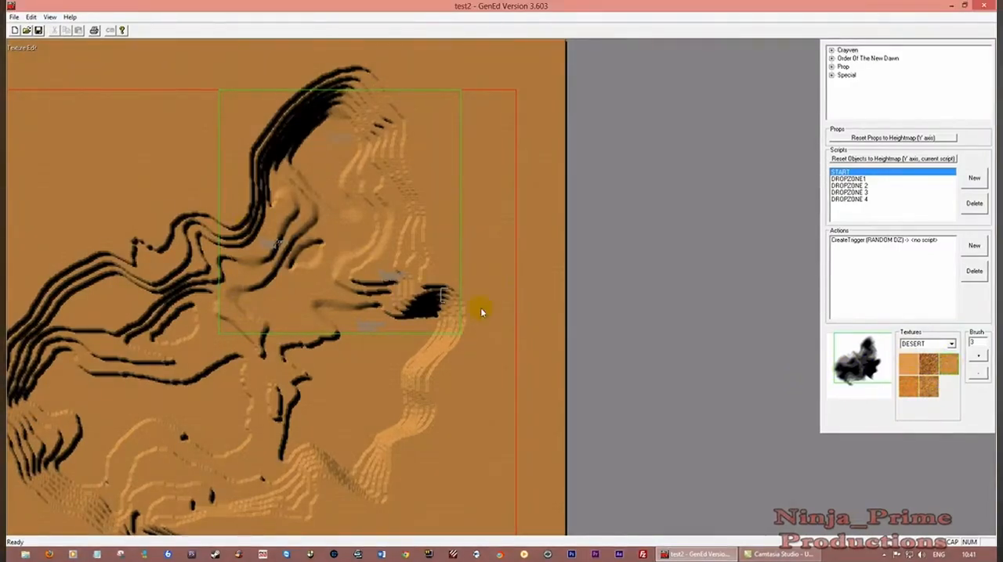
mouse_move(388, 309)
left_mouse_down()
mouse_move(459, 291)
mouse_move(447, 343)
mouse_move(441, 320)
left_mouse_up()
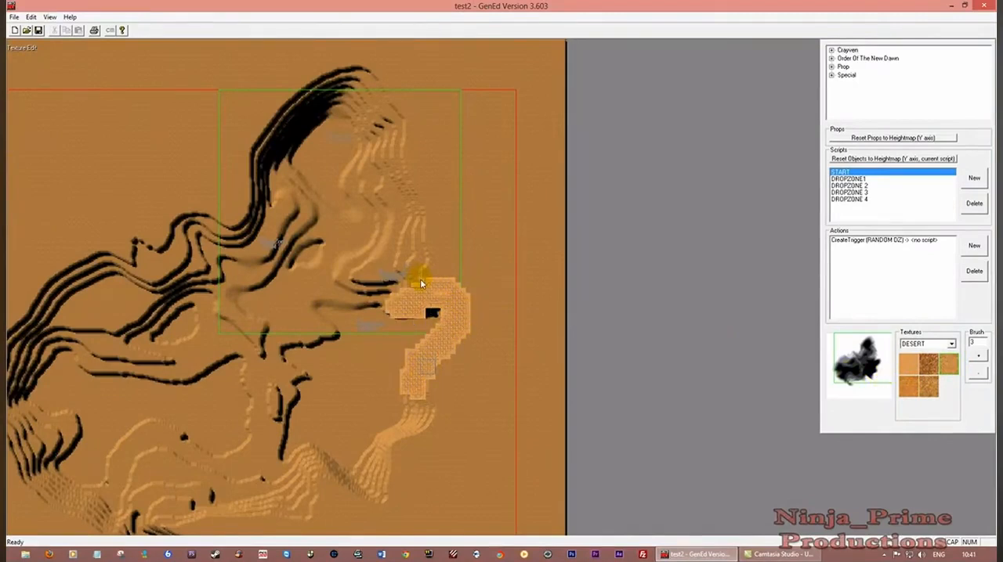
left_click_drag(421, 283, 404, 137)
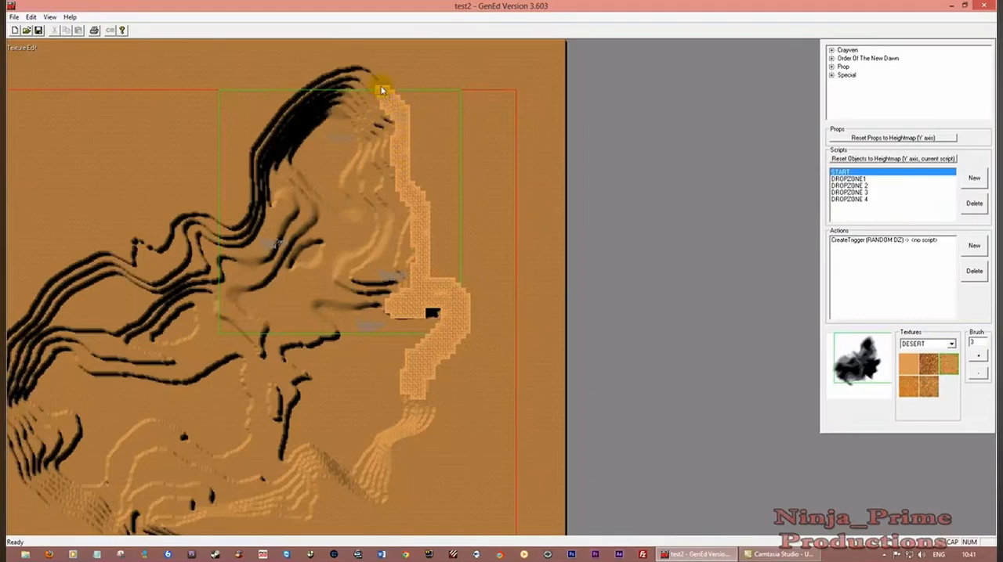
mouse_move(382, 90)
left_mouse_down()
mouse_move(358, 70)
mouse_move(303, 90)
mouse_move(261, 145)
mouse_move(251, 219)
mouse_move(174, 205)
left_mouse_up()
left_click(38, 30)
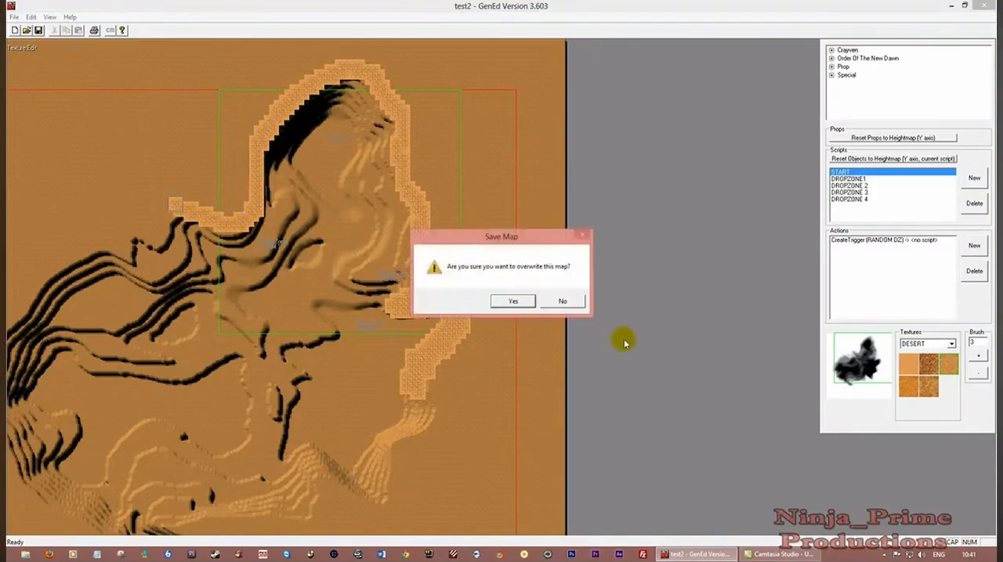
key("Return")
Widen the same texture along the inner side of the northern ridge and down the eastern slopes
mouse_move(312, 100)
left_mouse_down()
mouse_move(340, 86)
mouse_move(371, 105)
mouse_move(383, 128)
mouse_move(378, 158)
mouse_move(404, 204)
mouse_move(396, 224)
left_mouse_up()
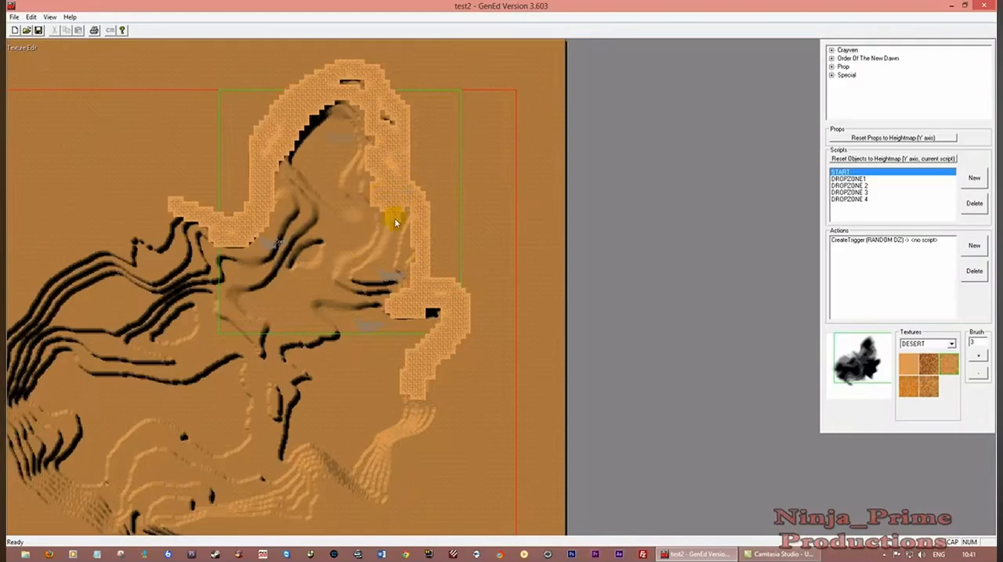
mouse_move(380, 257)
left_mouse_down()
mouse_move(352, 264)
mouse_move(394, 285)
left_mouse_up()
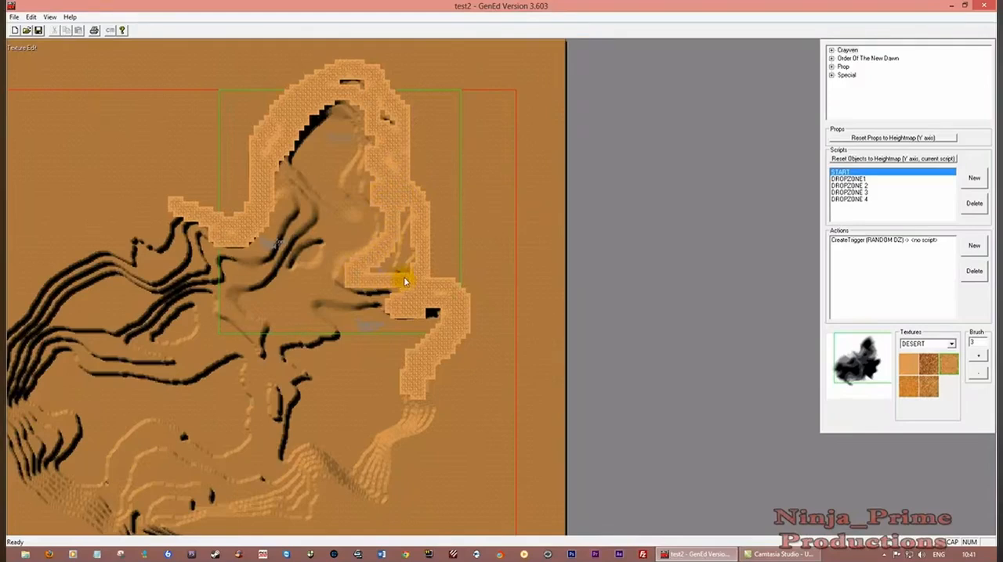
mouse_move(416, 230)
left_mouse_down()
mouse_move(399, 259)
mouse_move(416, 275)
left_mouse_up()
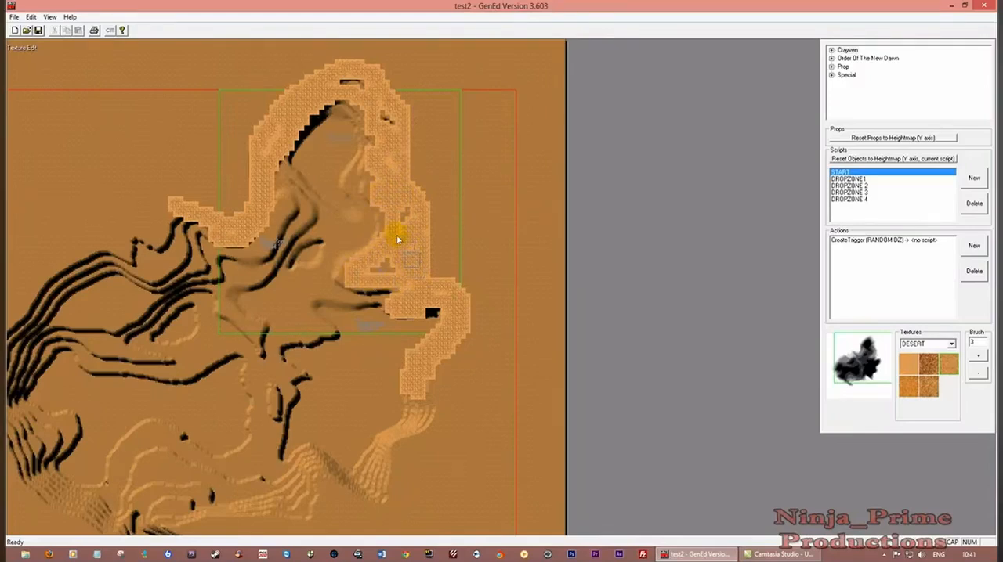
Paint the fifth DESERT texture over the inner dune slopes and the fourth in winding trails through the valley, and save over the map
left_click(930, 388)
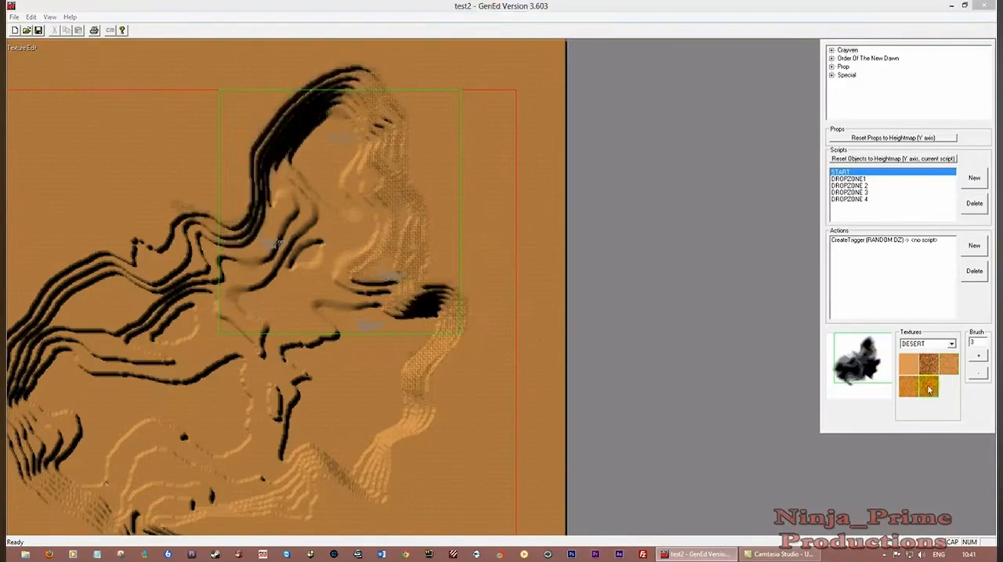
left_click_drag(272, 202, 369, 244)
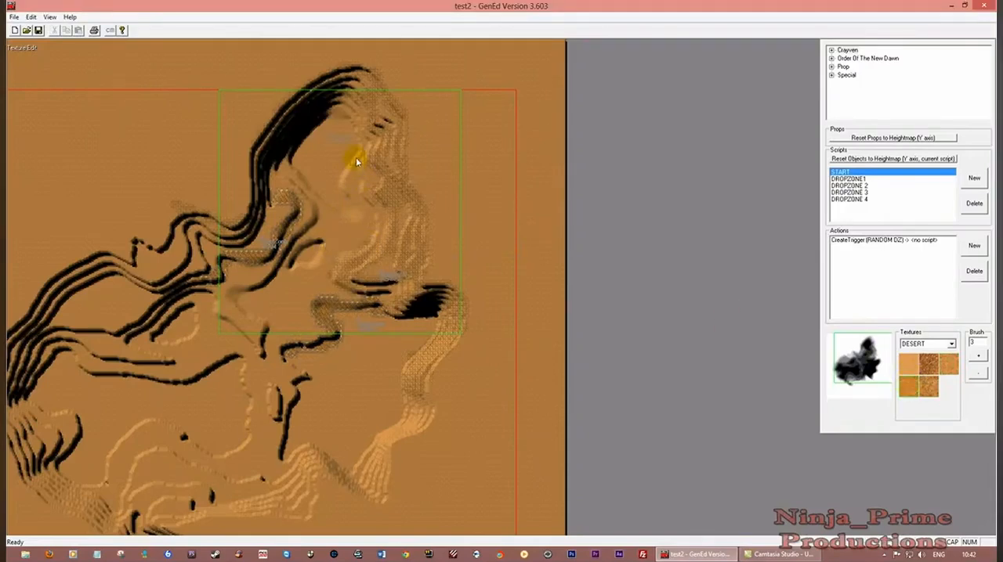
mouse_move(355, 162)
left_mouse_down()
mouse_move(340, 182)
mouse_move(364, 222)
mouse_move(296, 185)
mouse_move(276, 155)
mouse_move(292, 119)
mouse_move(344, 118)
left_mouse_up()
key("ctrl+s")
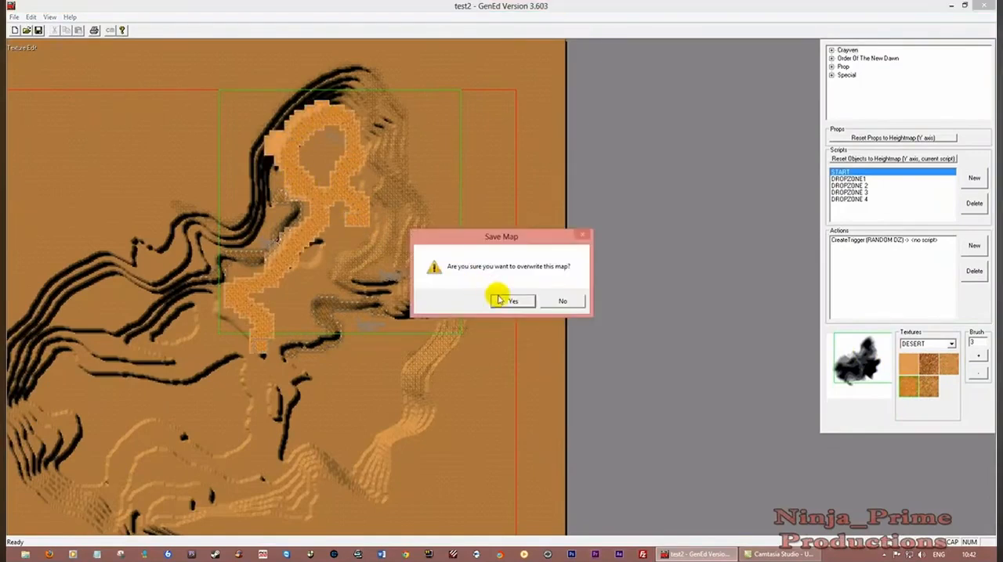
left_click(510, 300)
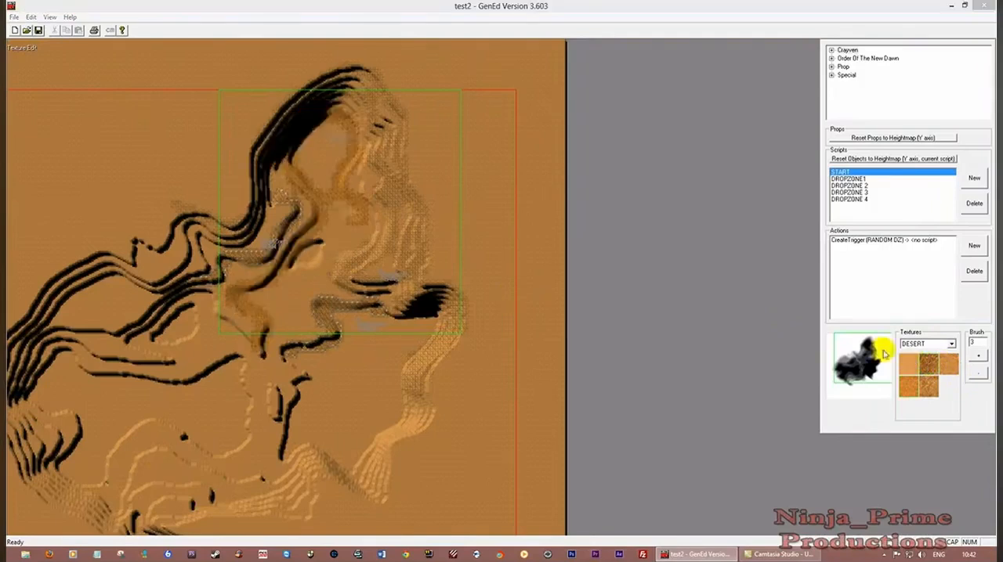
Scatter small patches of the second DESERT texture across the valley floor with brush size 2, and save over the map
left_click(979, 377)
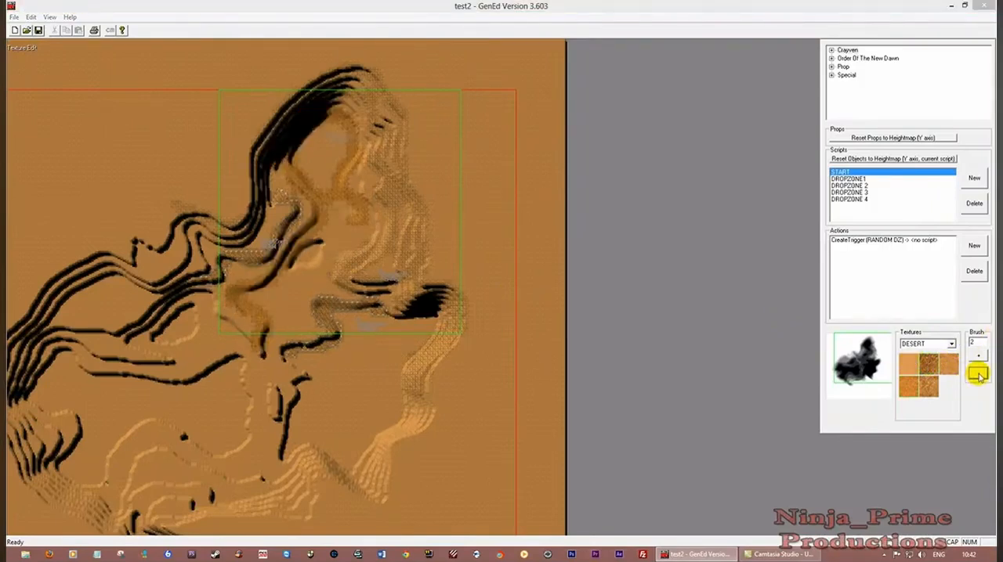
left_click(412, 277)
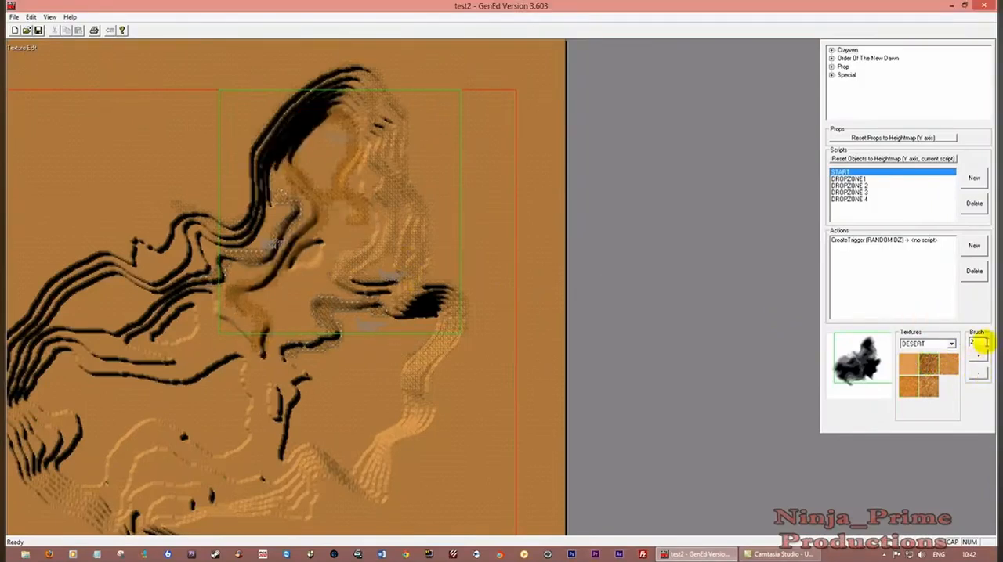
left_click(978, 357)
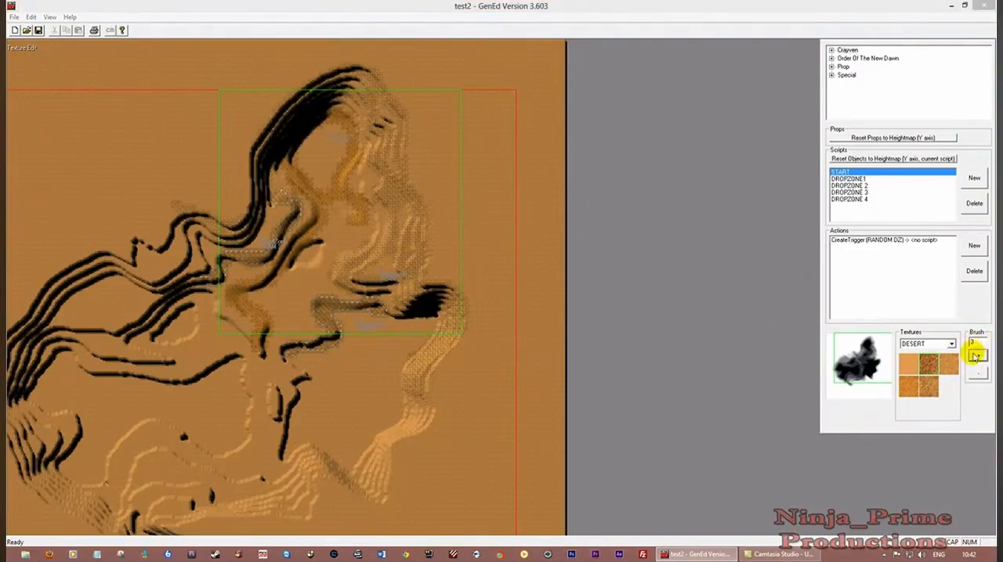
left_click(202, 251)
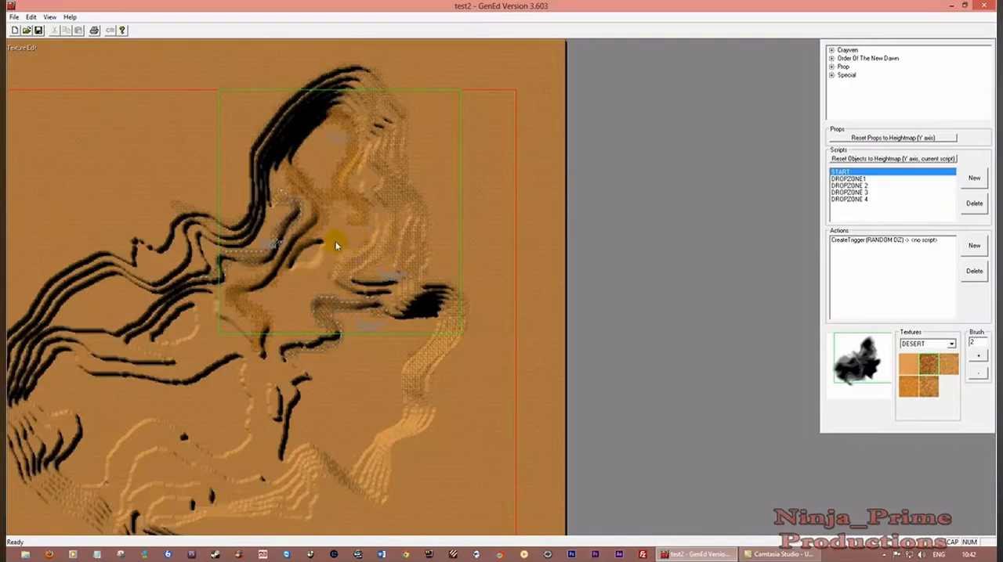
left_click(39, 30)
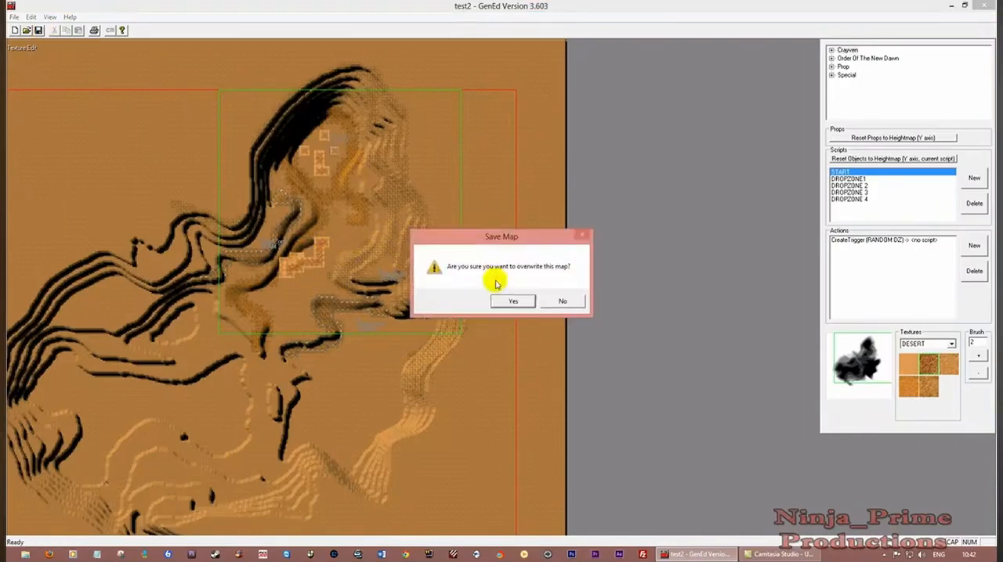
left_click(517, 303)
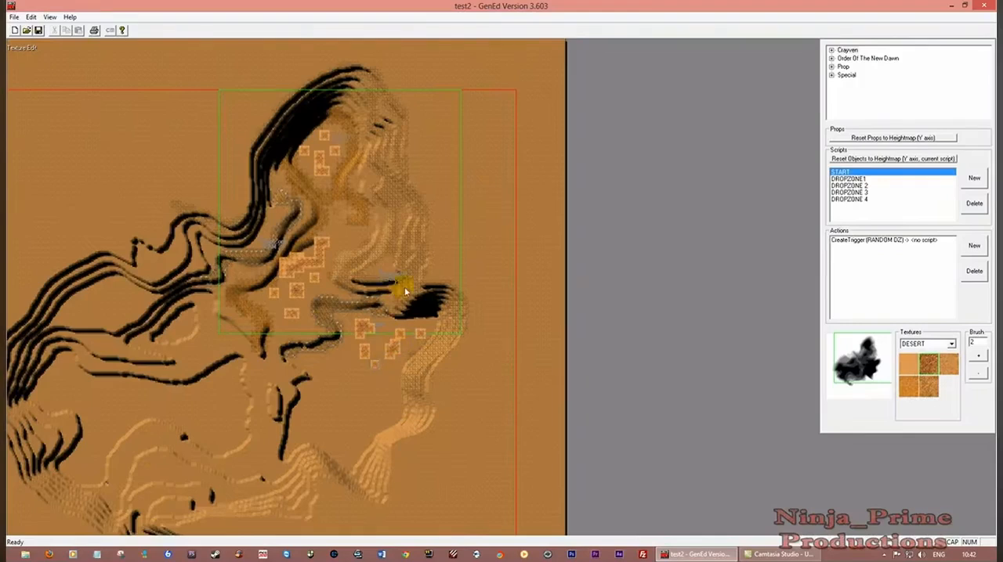
Paint large DESERT texture patches with brush size 9 on the flat ground outside the northern ridge, and save over the map
left_click(979, 357)
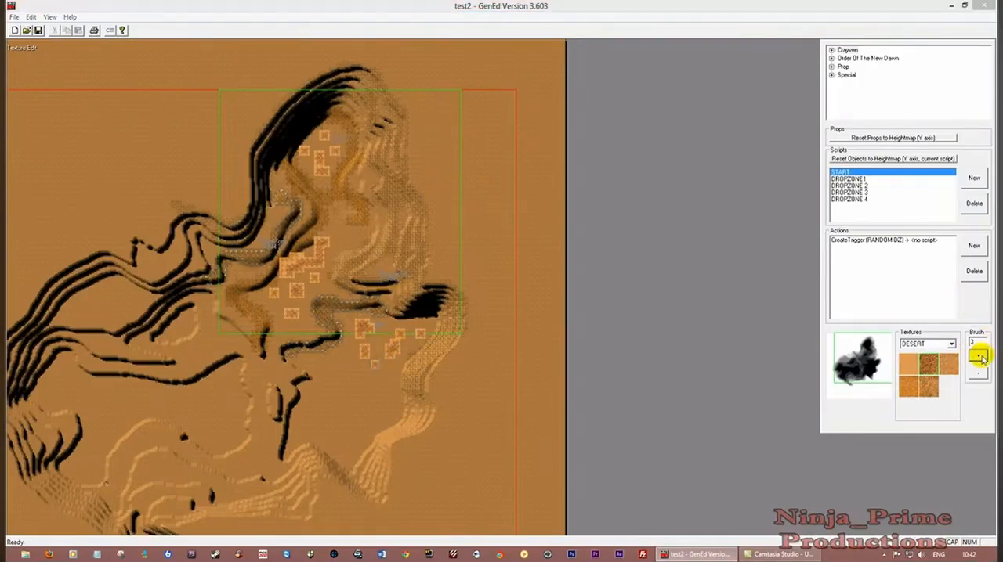
left_click(38, 30)
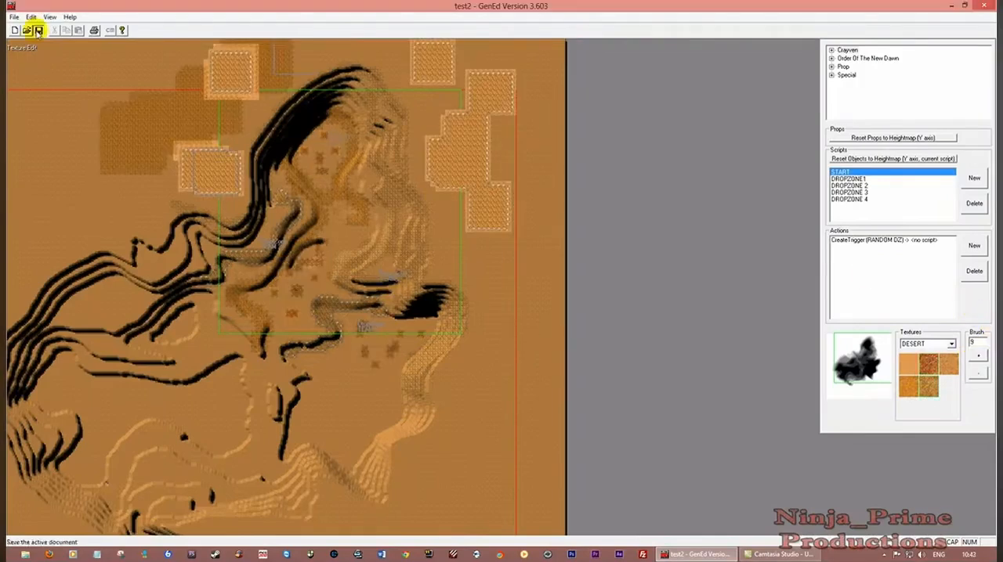
left_click(511, 300)
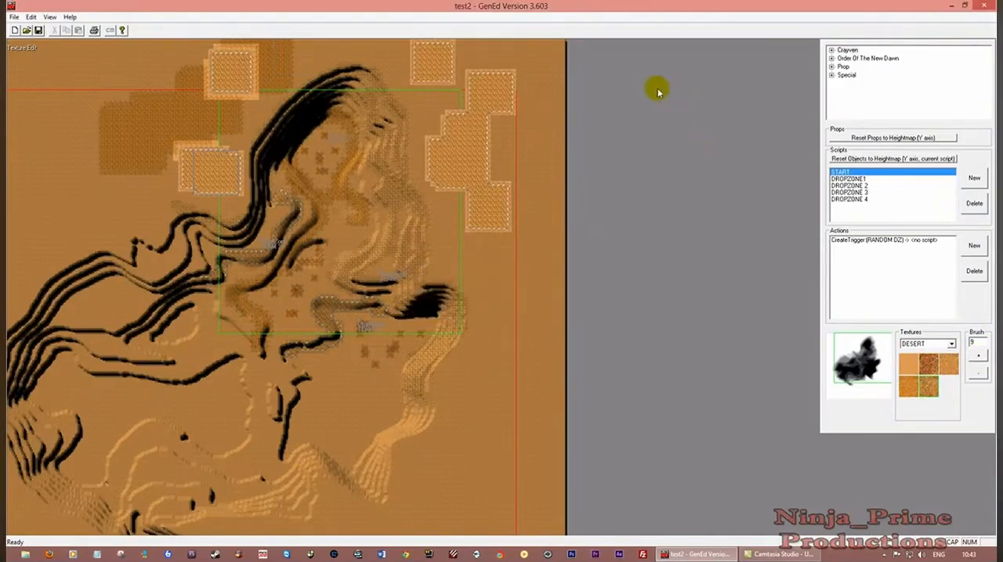
Paint small areas of the third DESERT texture with brush size 2 on the valley's upper eastern side, and save over the map
left_click(912, 386)
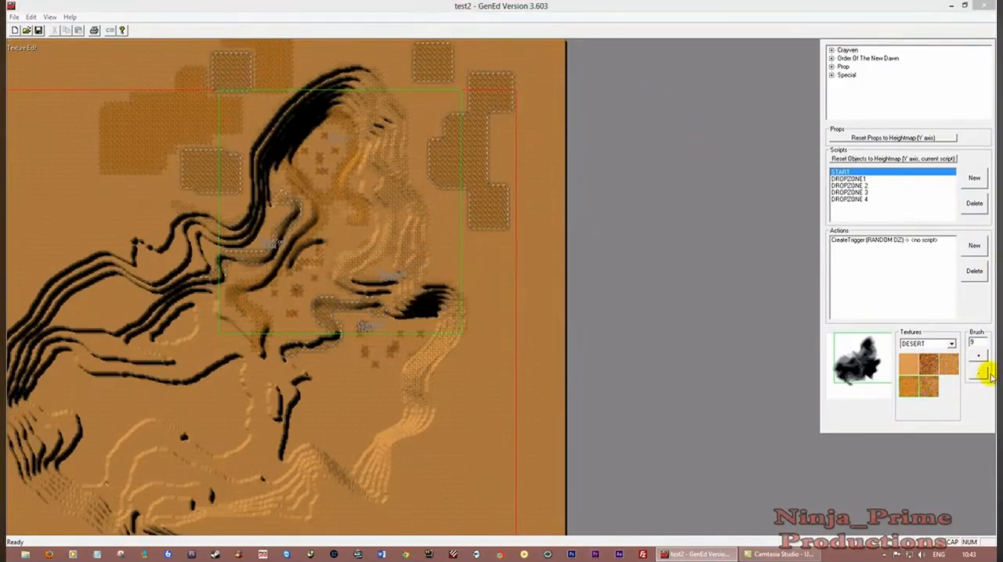
left_click(981, 376)
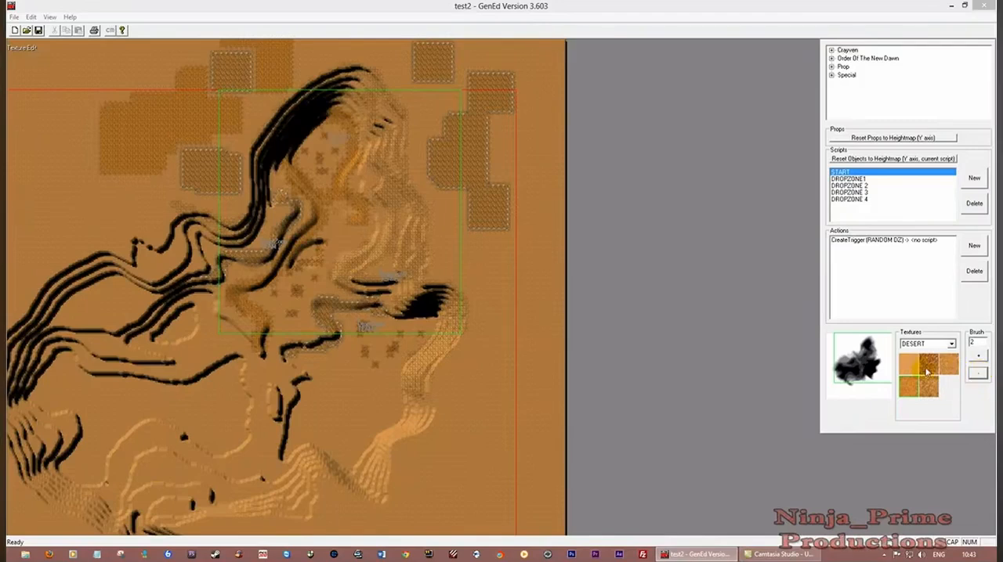
left_click(947, 364)
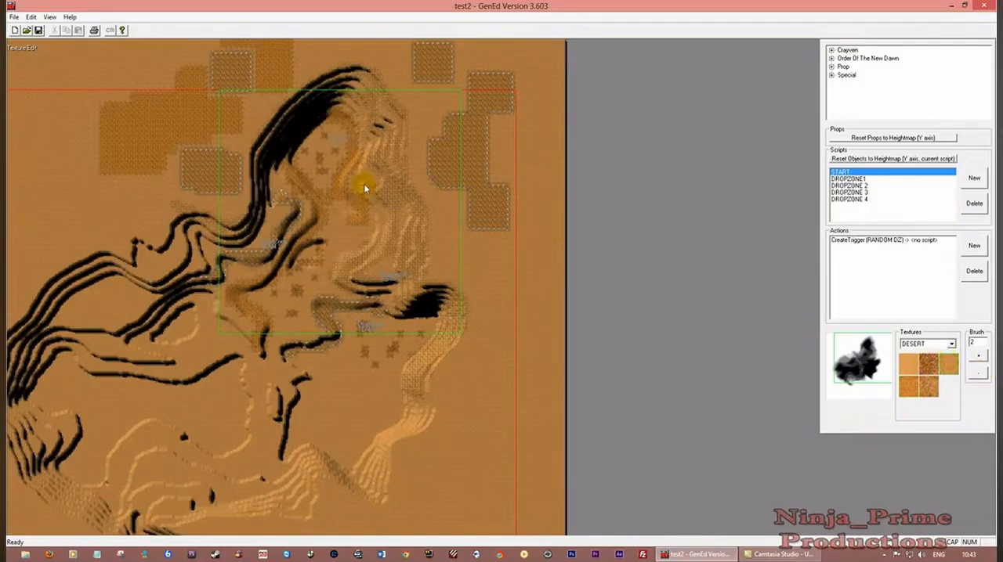
left_click(39, 29)
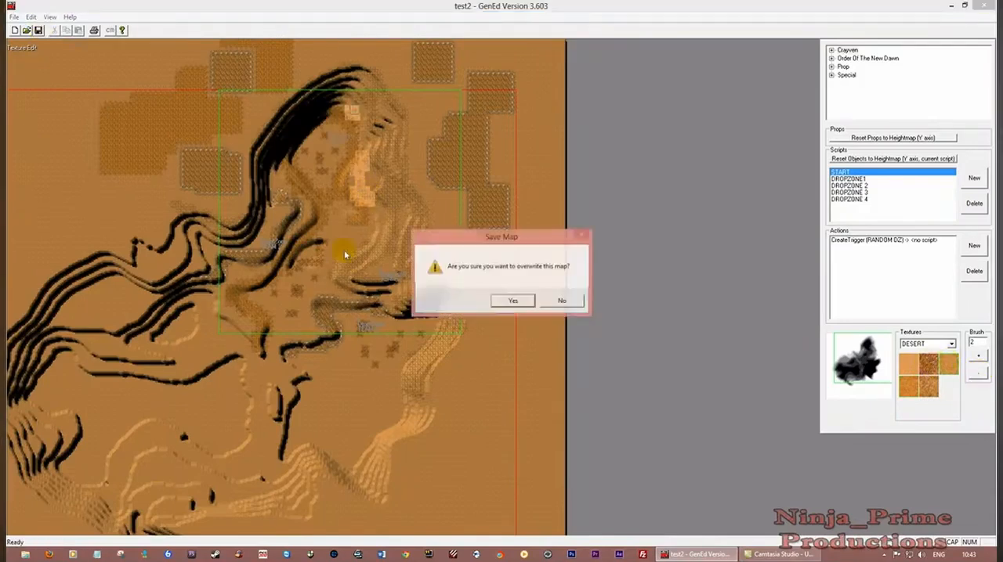
left_click(515, 300)
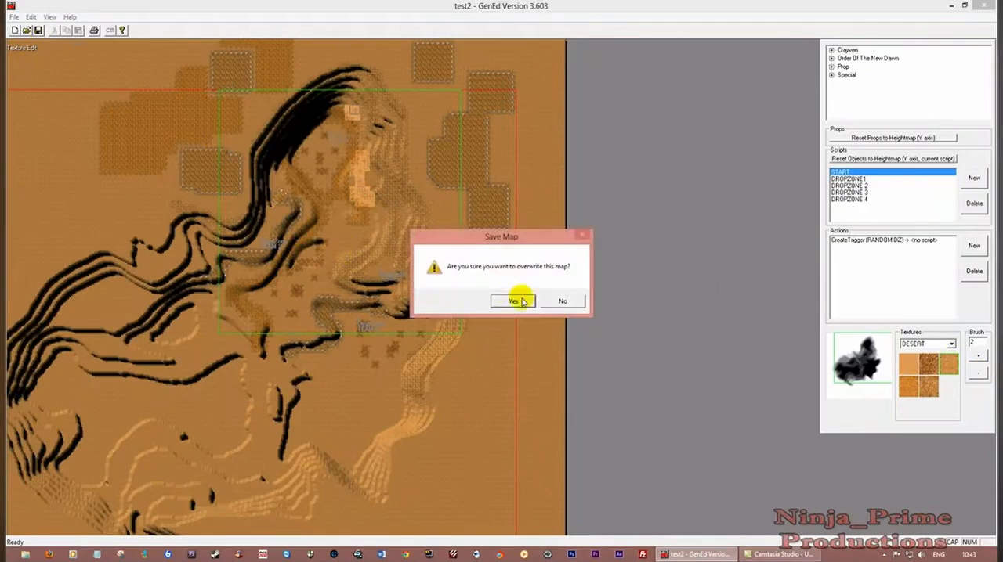
Switch the terrain display to TextureMap and save over the existing test2 map
left_click(48, 17)
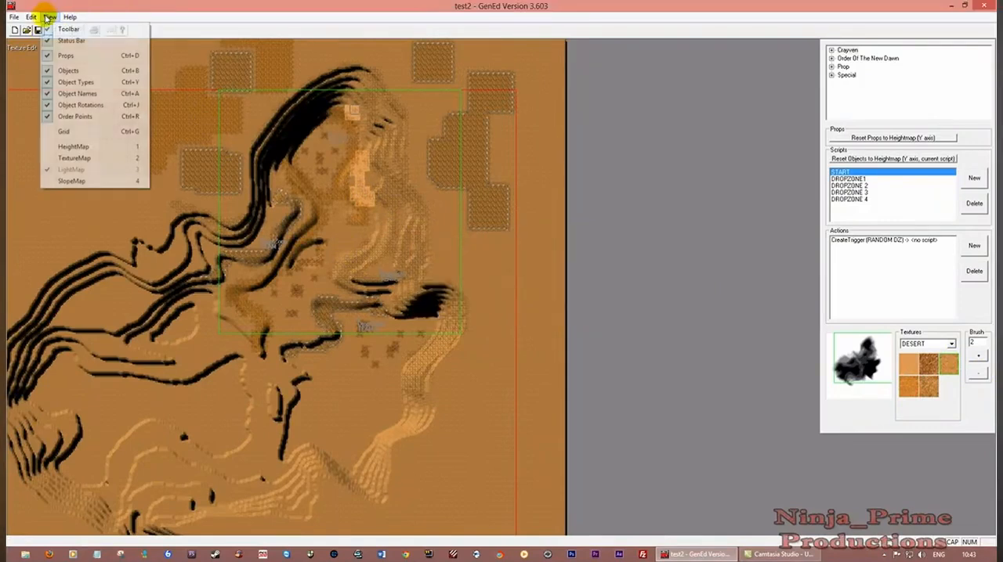
left_click(92, 158)
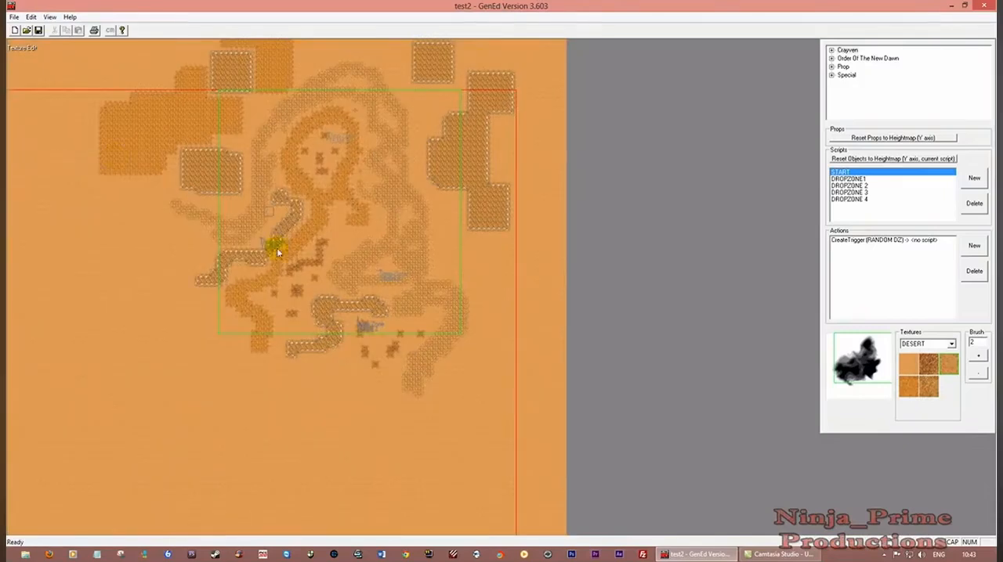
left_click(38, 30)
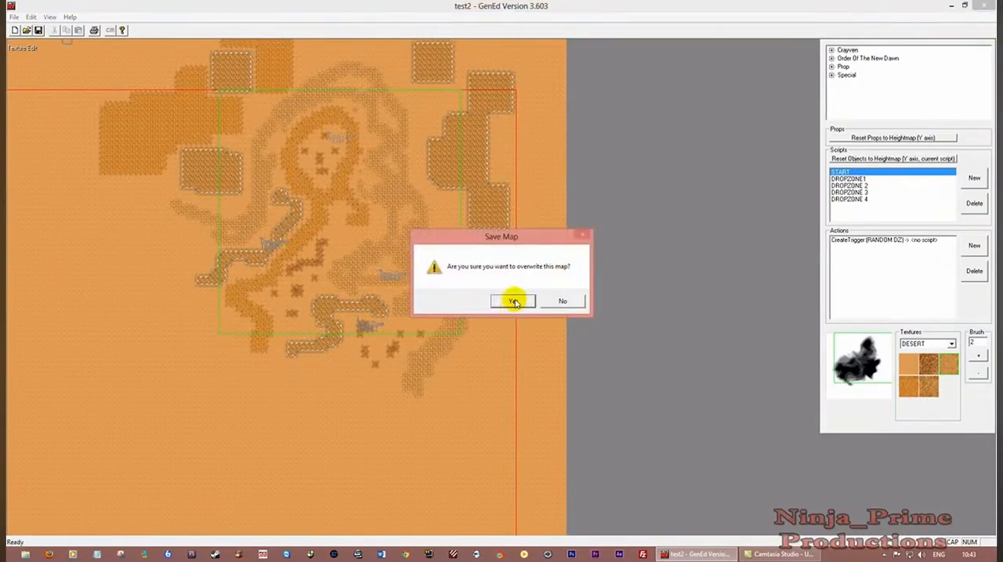
left_click(513, 302)
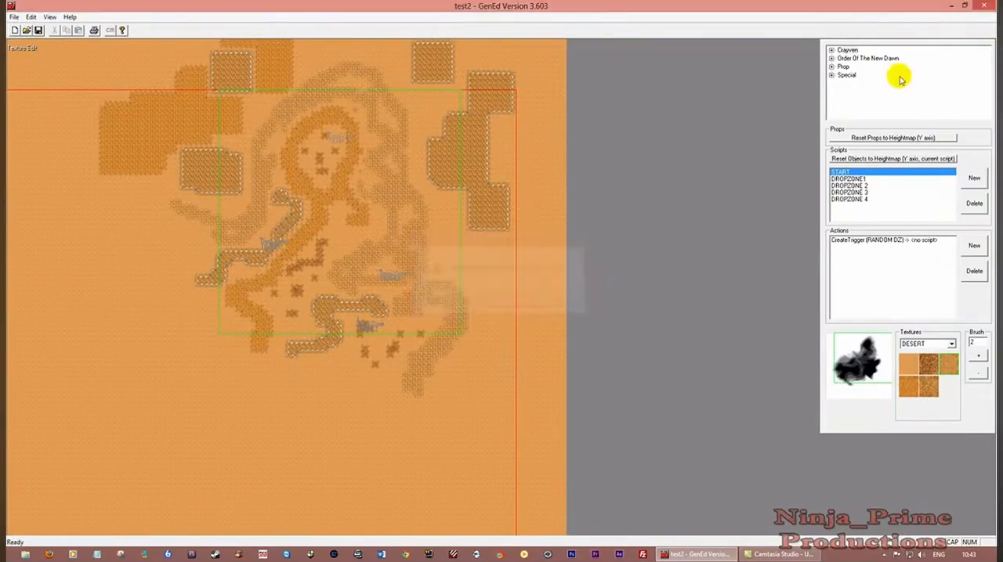
Close GenEd and start a multiplayer match on the map DM - TEST2 in Ground Control
left_click(986, 7)
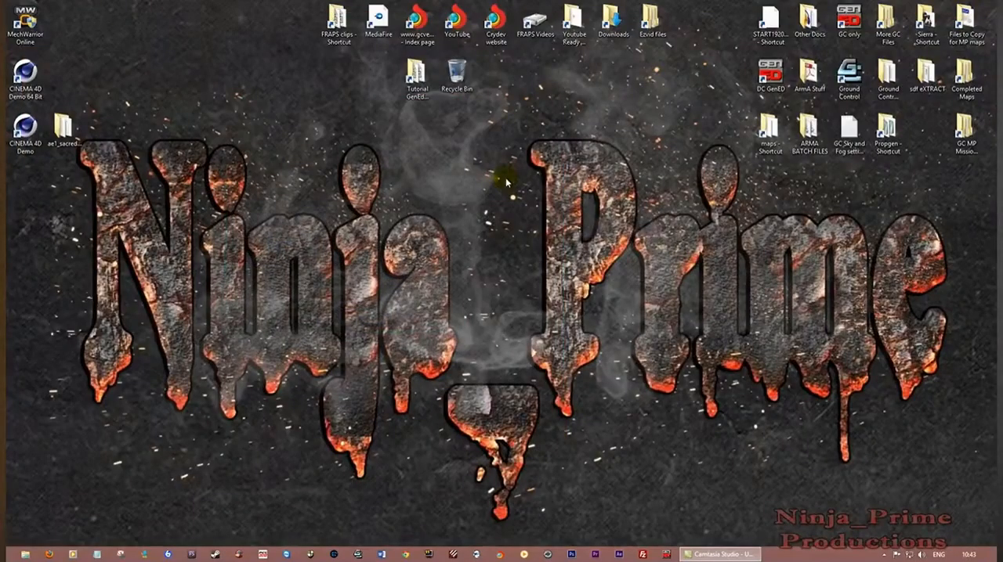
double_click(849, 79)
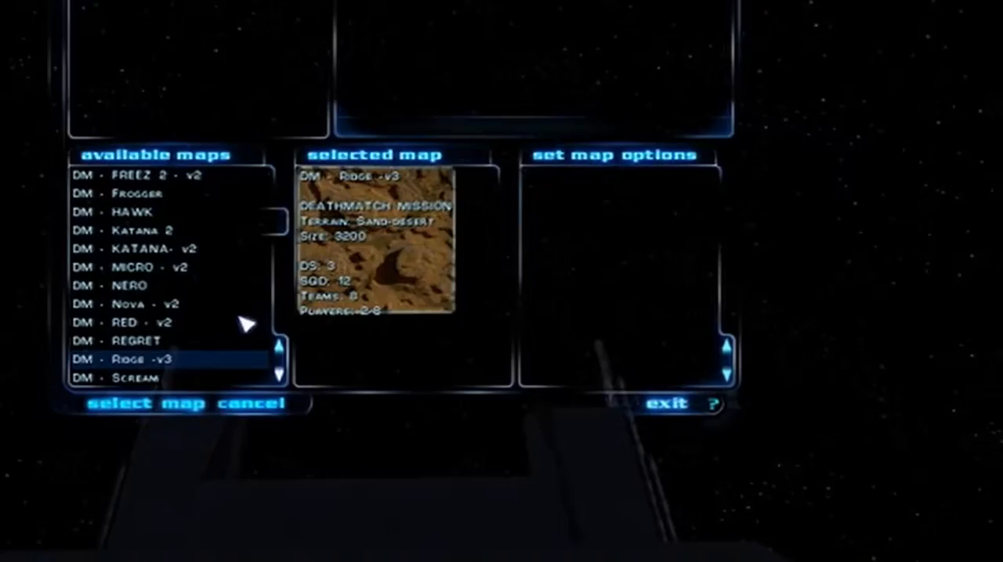
scroll(258, 322, "down", 2)
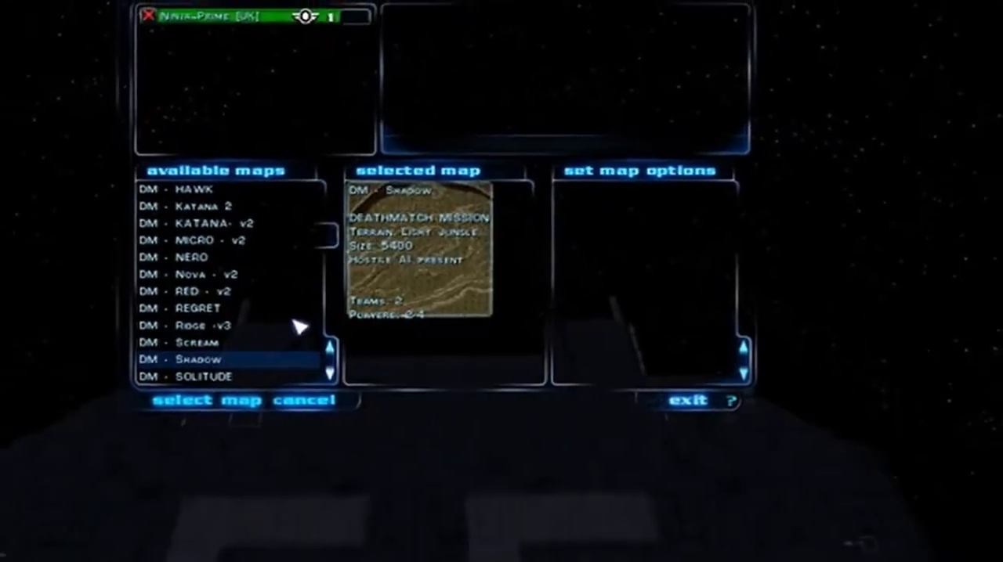
scroll(300, 326, "down", 4)
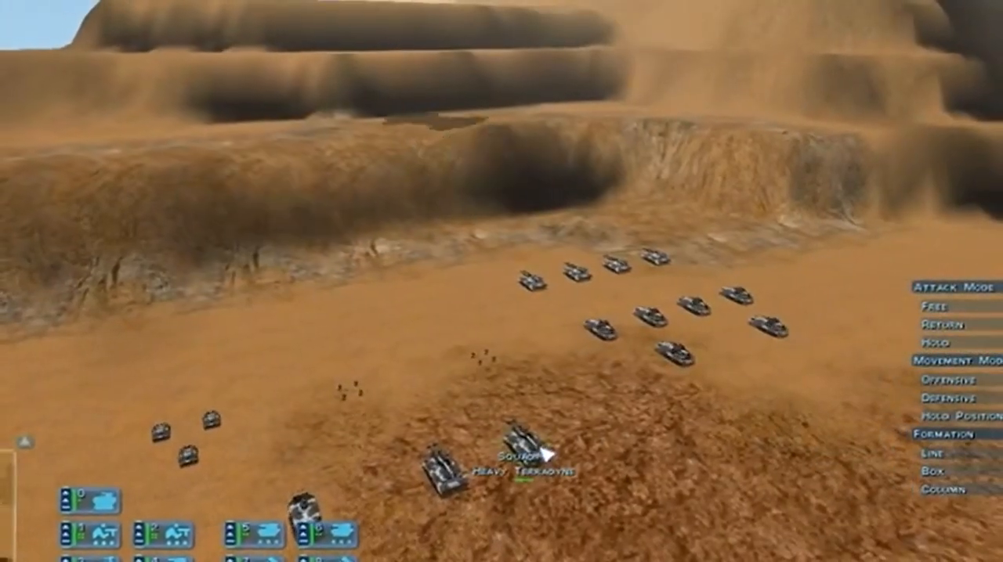
Examine the painted desert textures on the ridges, slopes and valley floor of the map in the running match
left_click(546, 454)
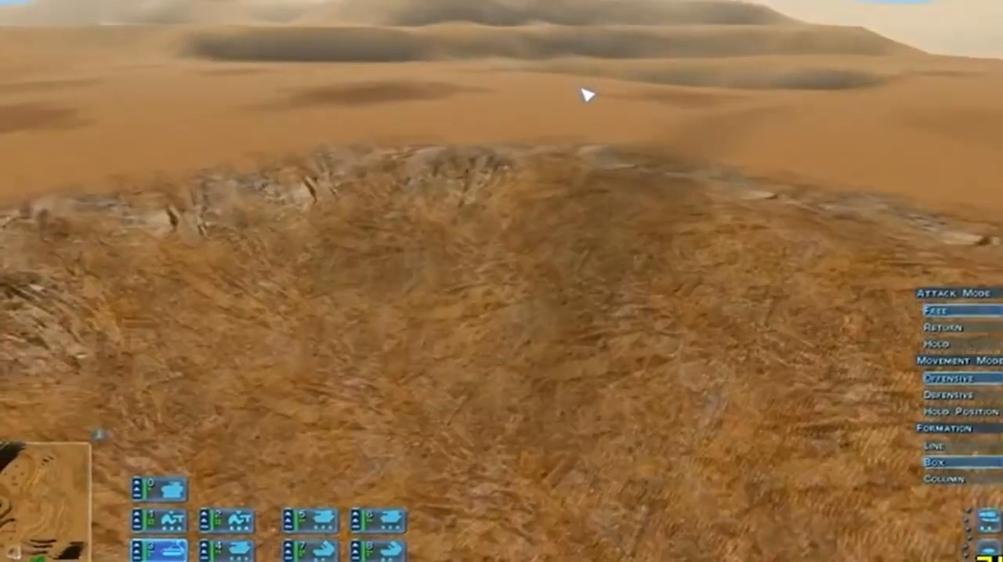
key("s")
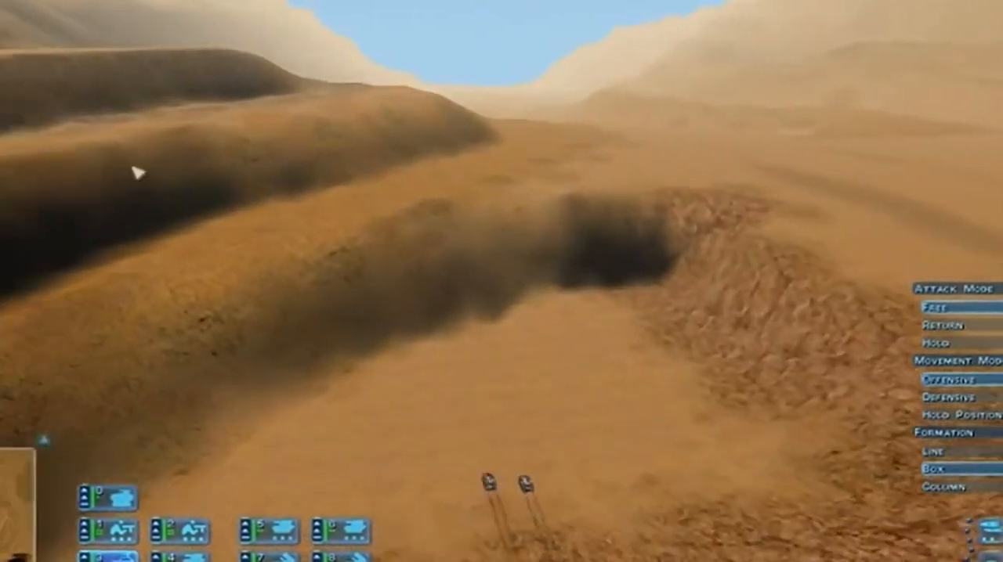
key("a")
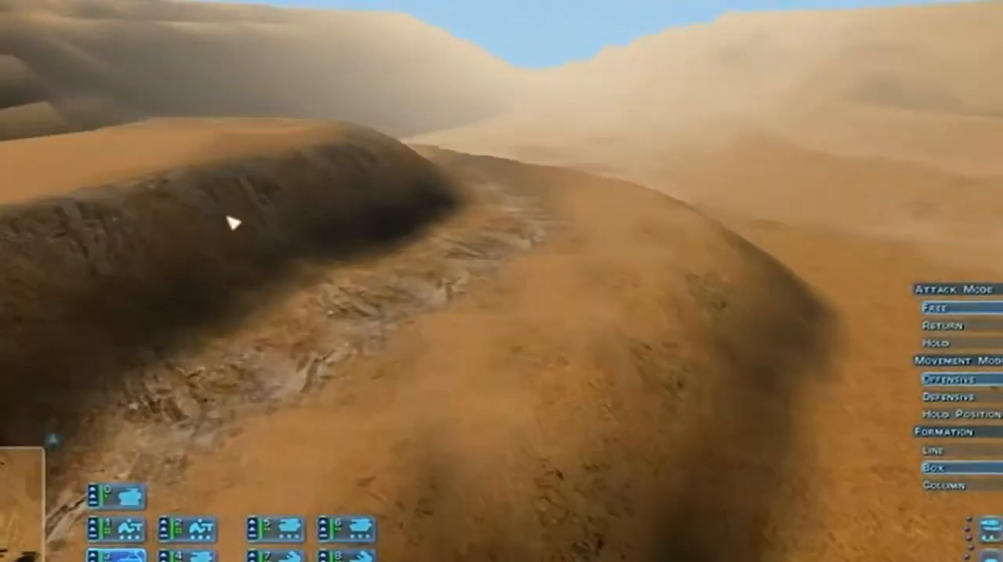
key("d")
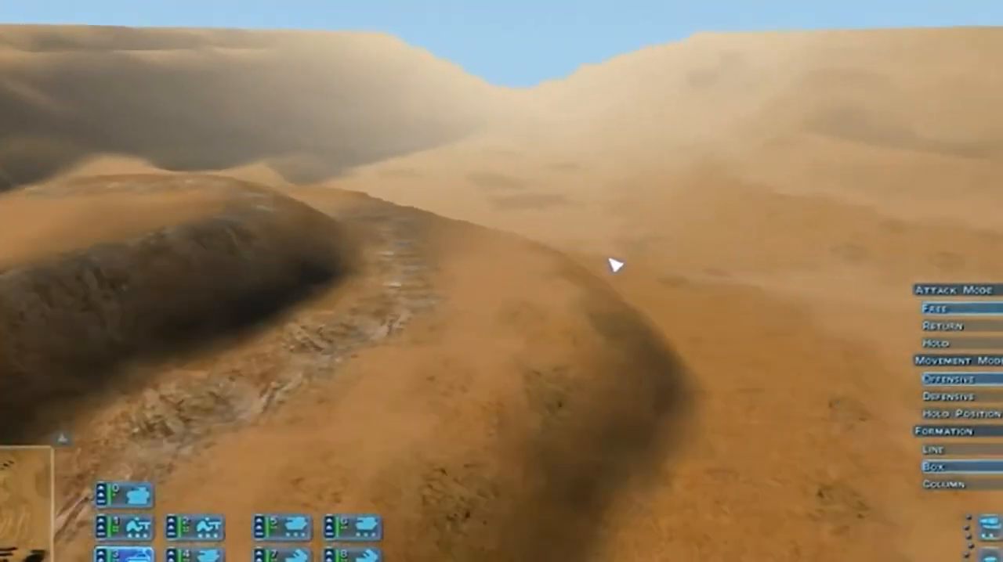
key("s")
key("a")
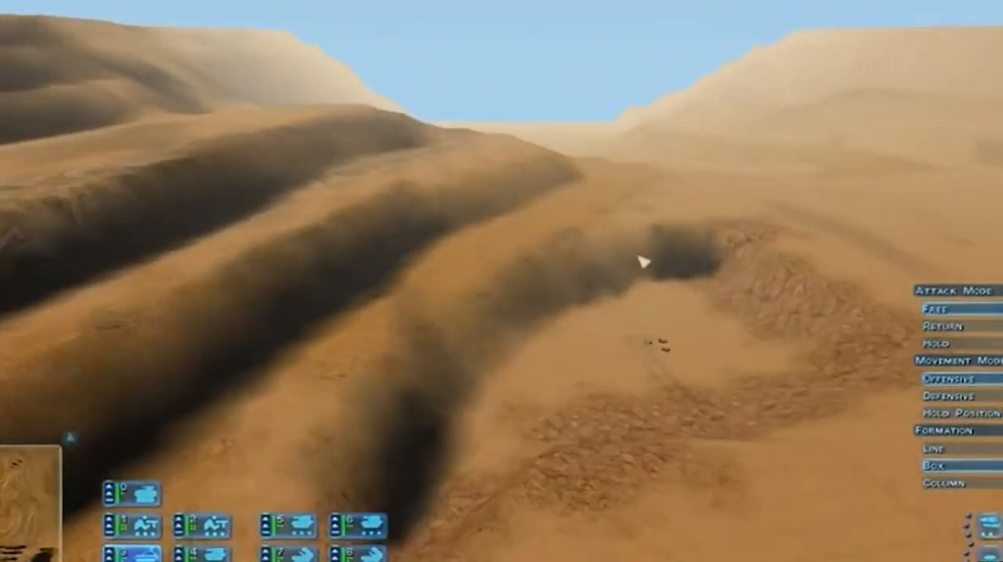
key("w")
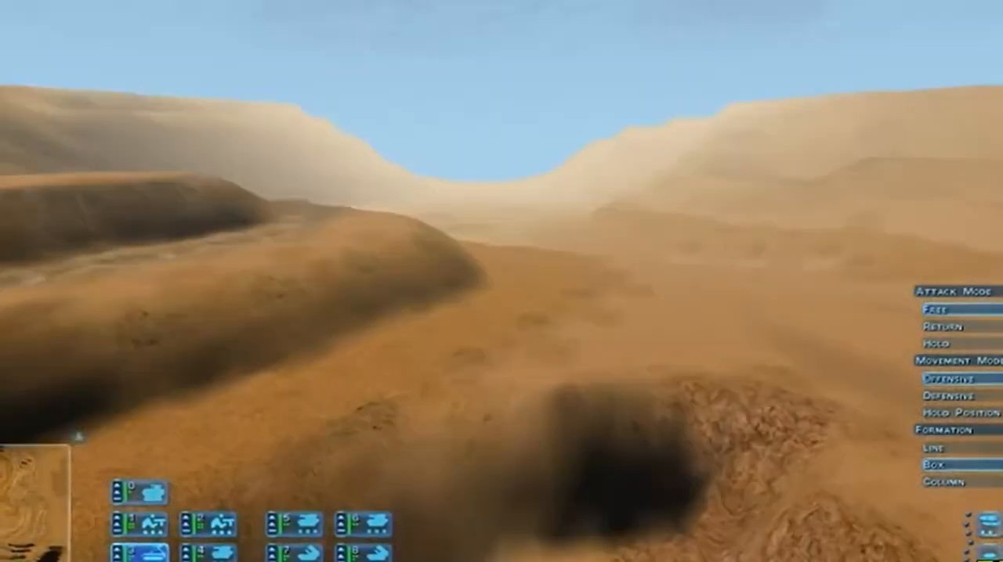
key("s")
key("s")
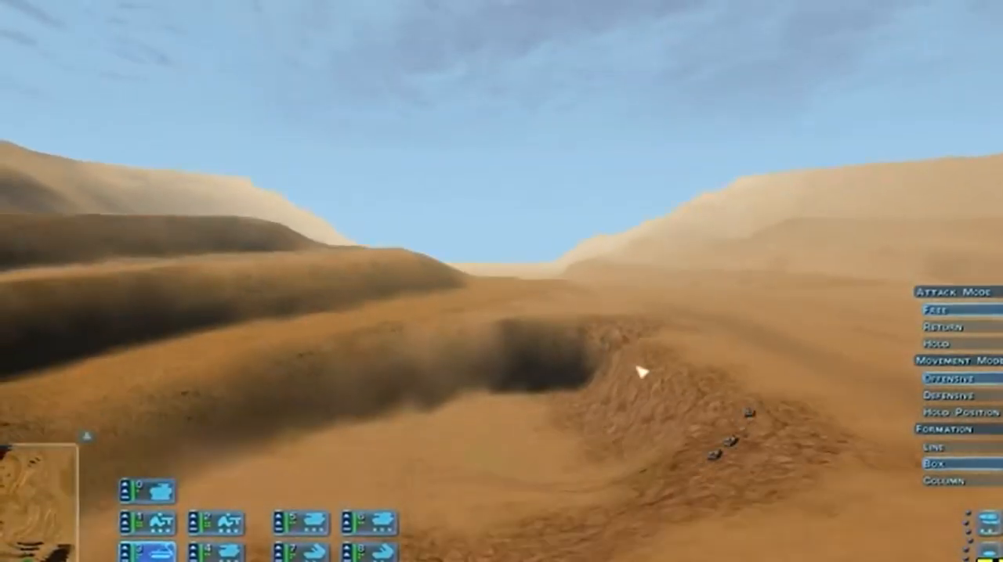
key("d")
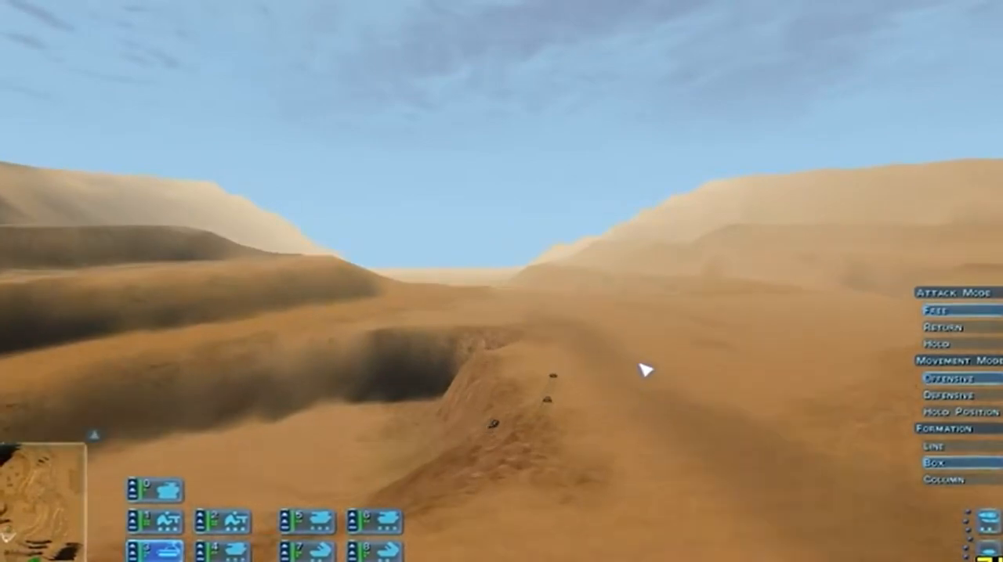
key("w")
key("w")
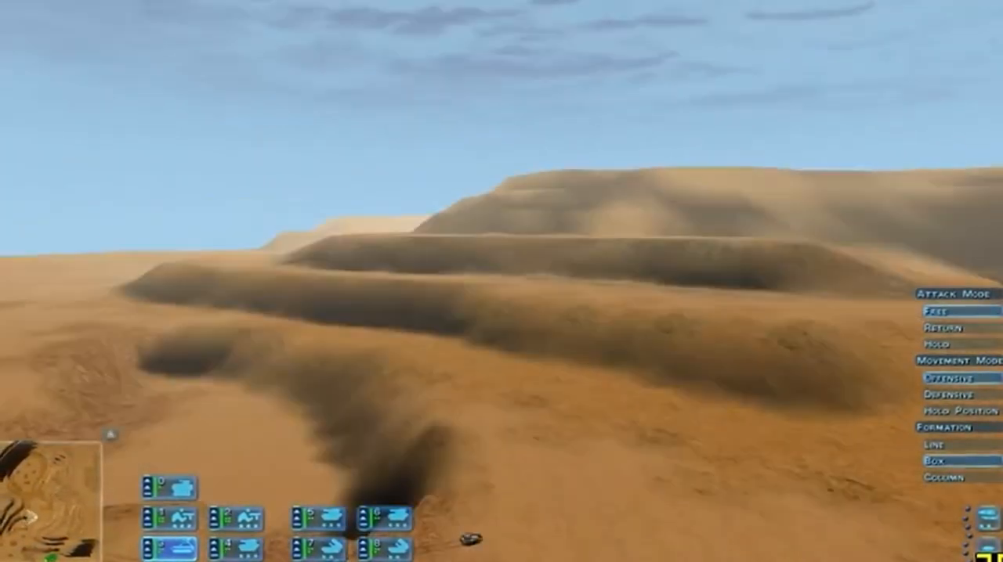
key("s")
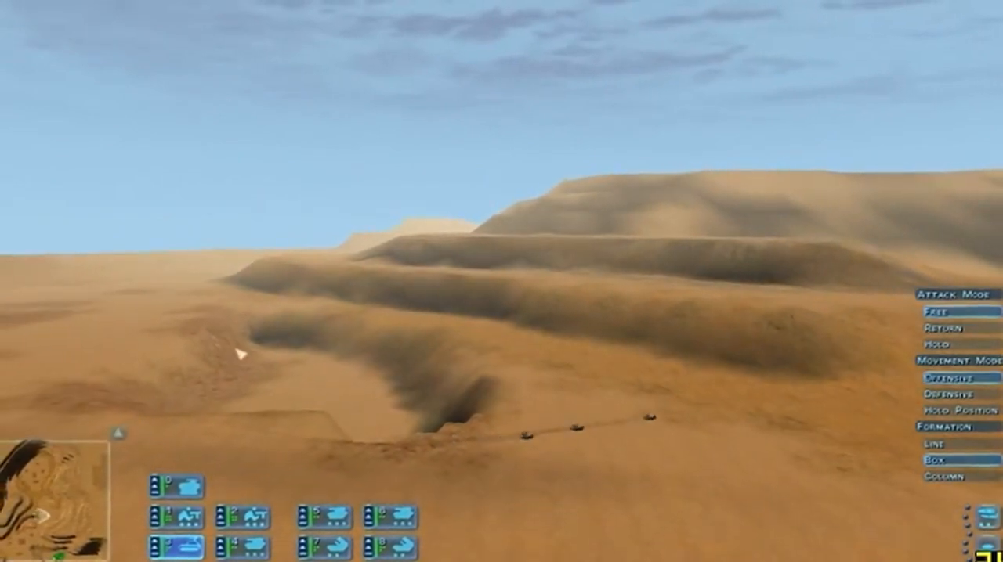
Exit the combat and quit Ground Control to the desktop, confirming both
key("Escape")
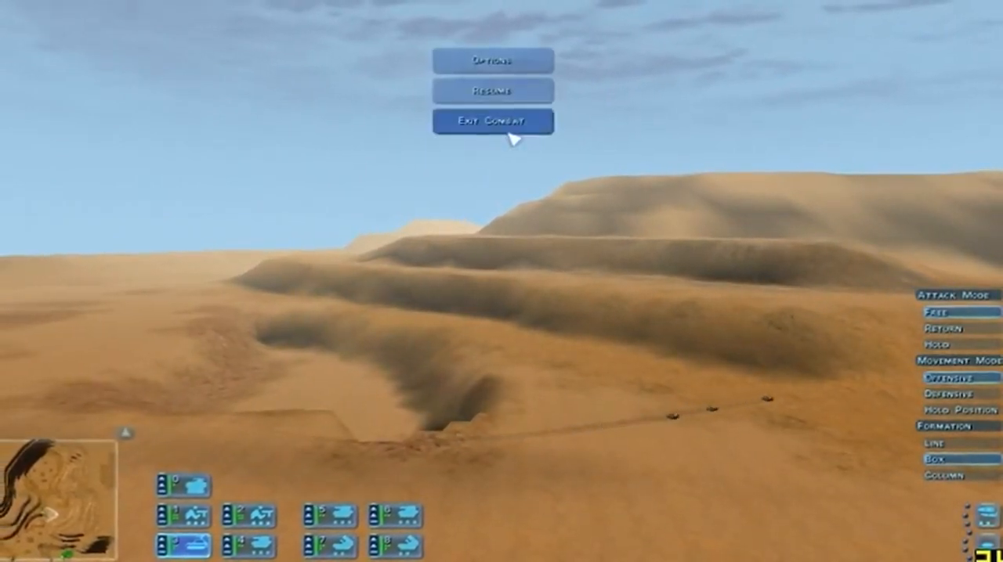
left_click(511, 124)
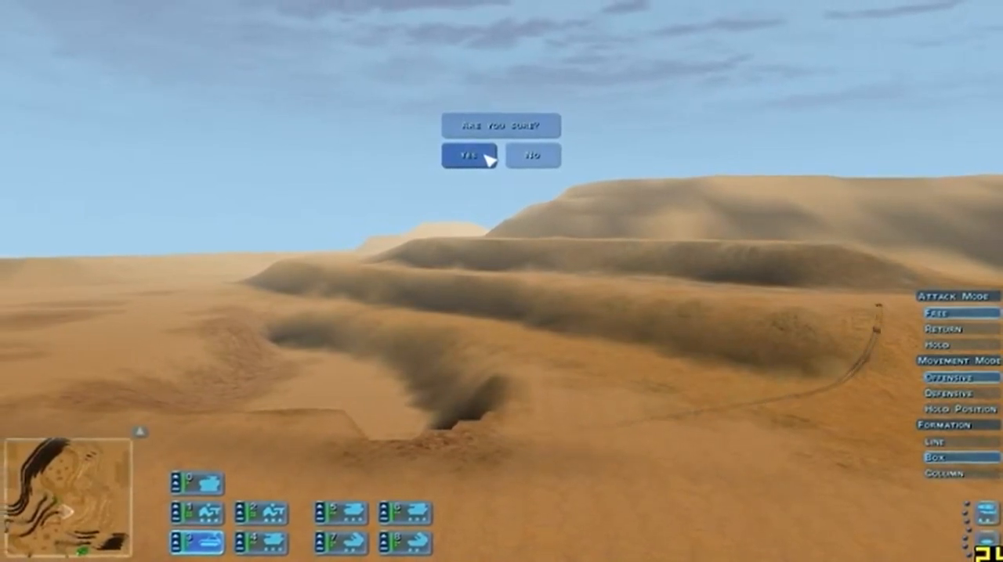
left_click(489, 157)
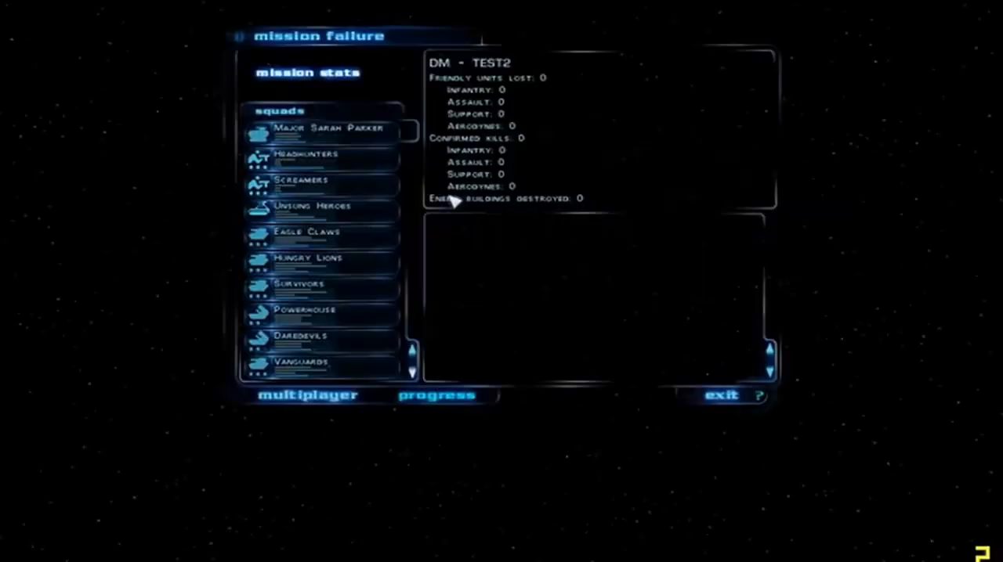
left_click(721, 395)
left_click(480, 180)
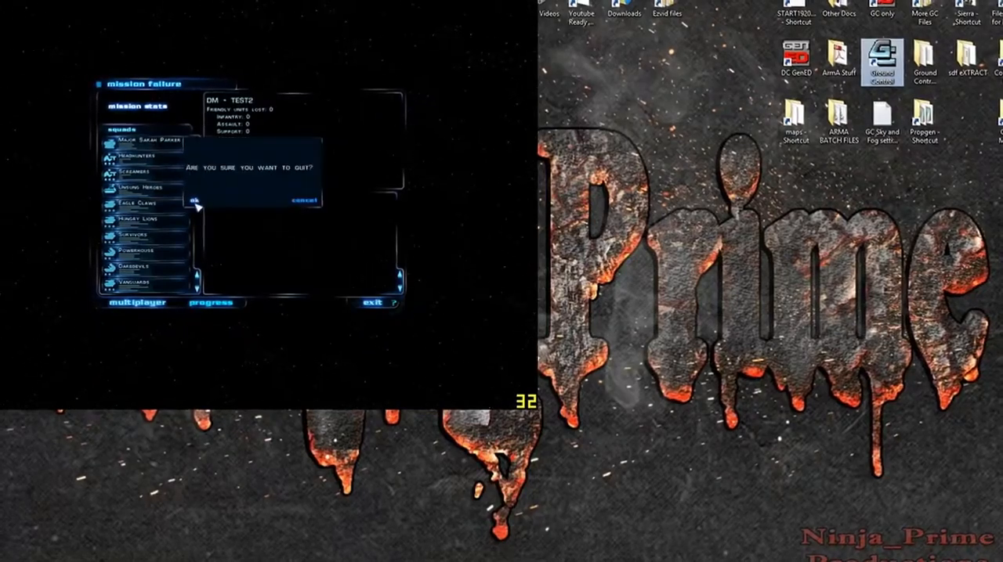
left_click(418, 231)
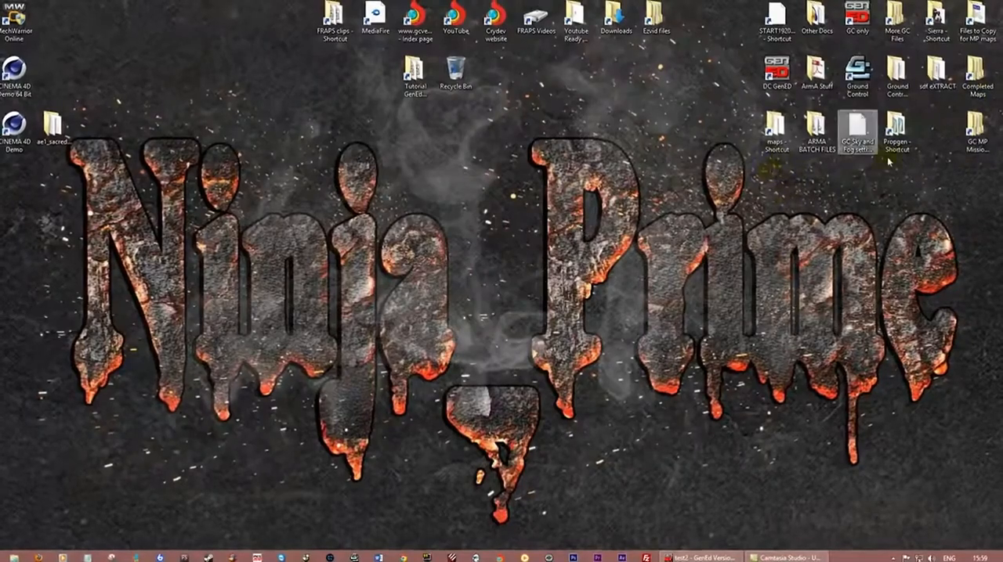
Open test2.env from the test2 mission folder in Notepad, close the folder and snap the text window to half the screen
double_click(969, 135)
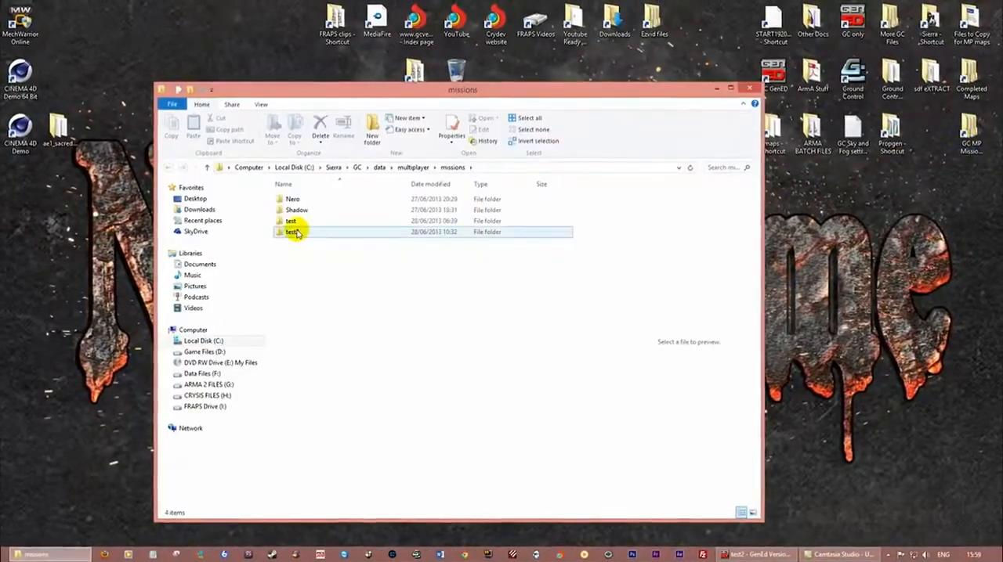
double_click(286, 229)
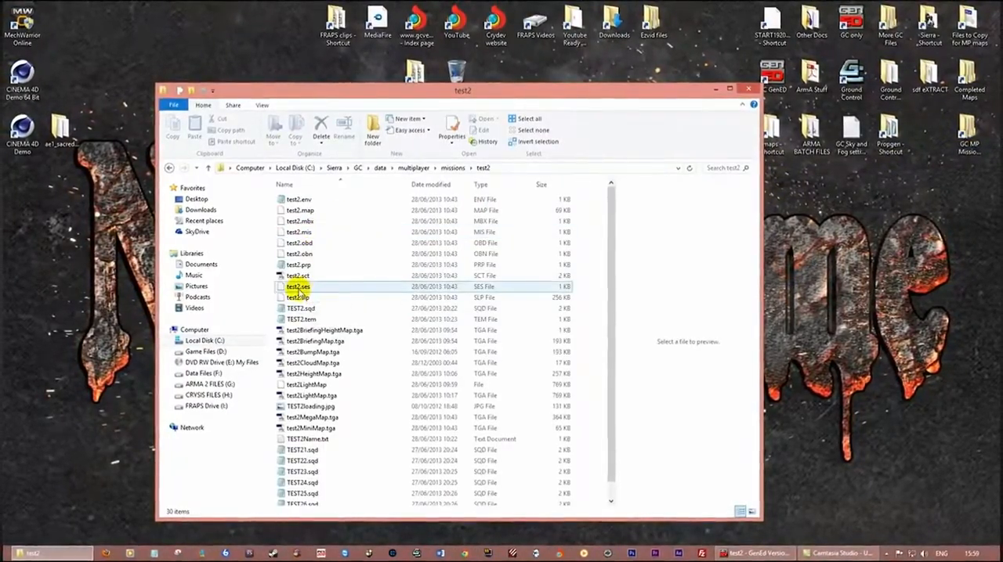
scroll(312, 320, "down", 1)
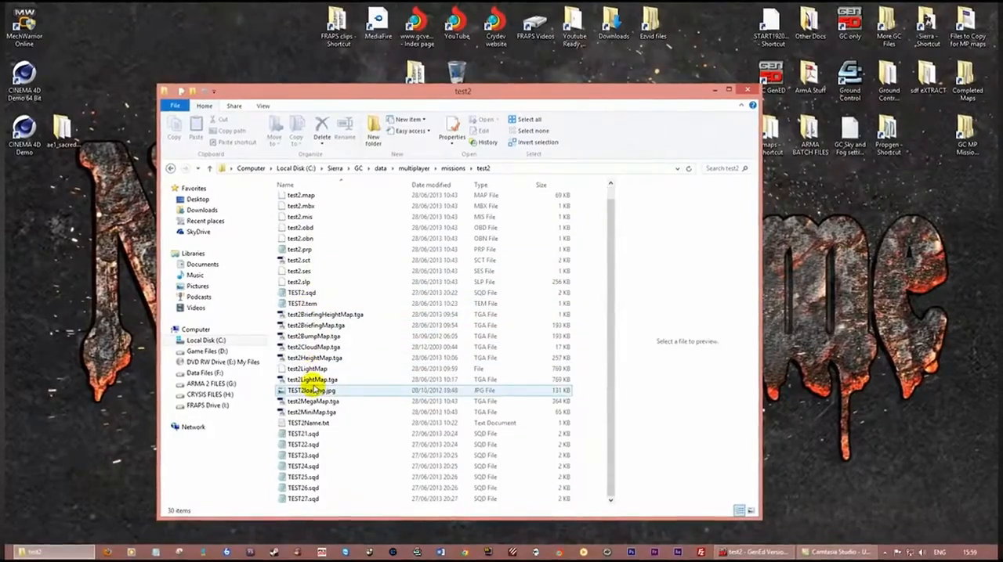
scroll(311, 319, "up", 1)
double_click(303, 197)
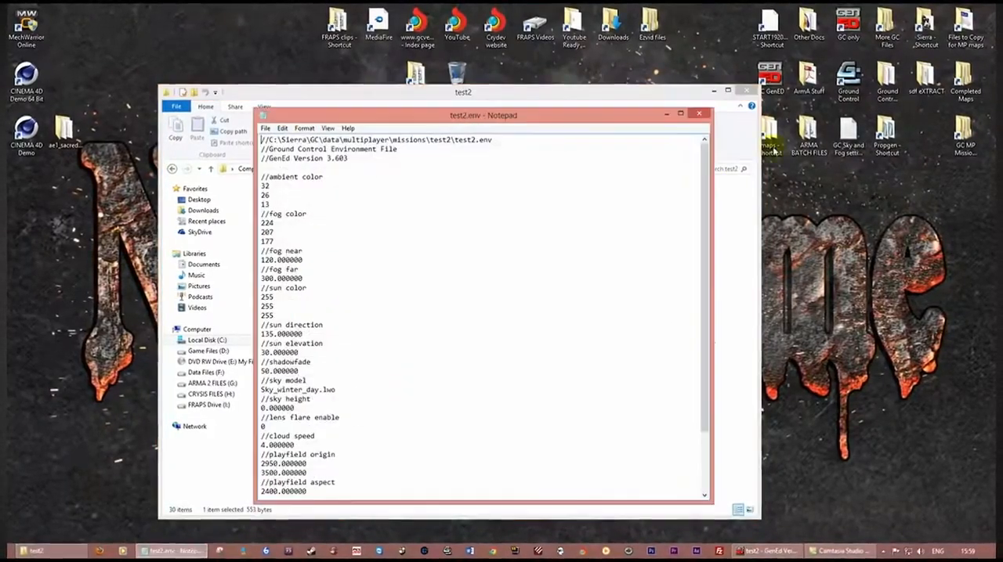
left_click(749, 91)
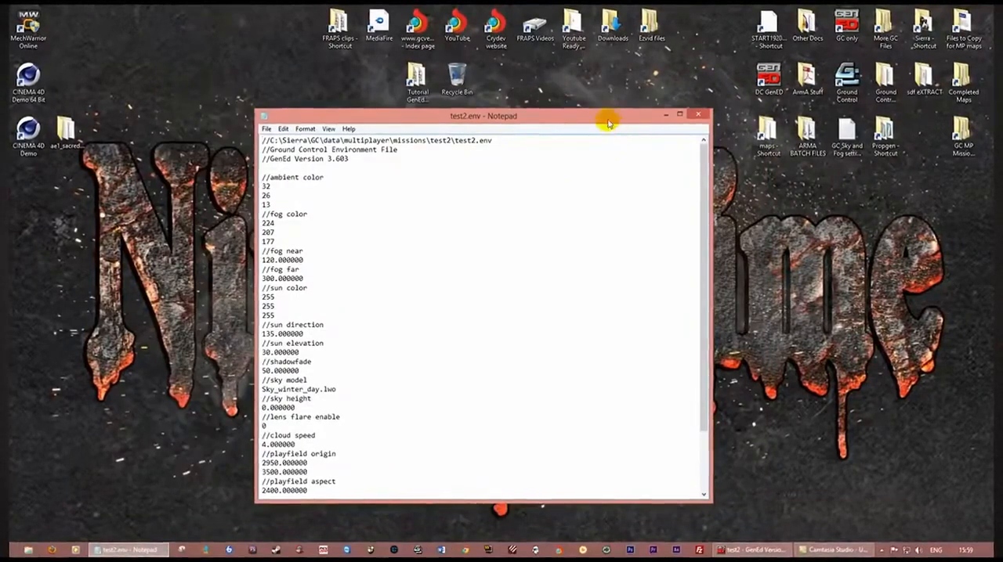
left_click_drag(604, 116, 4, 135)
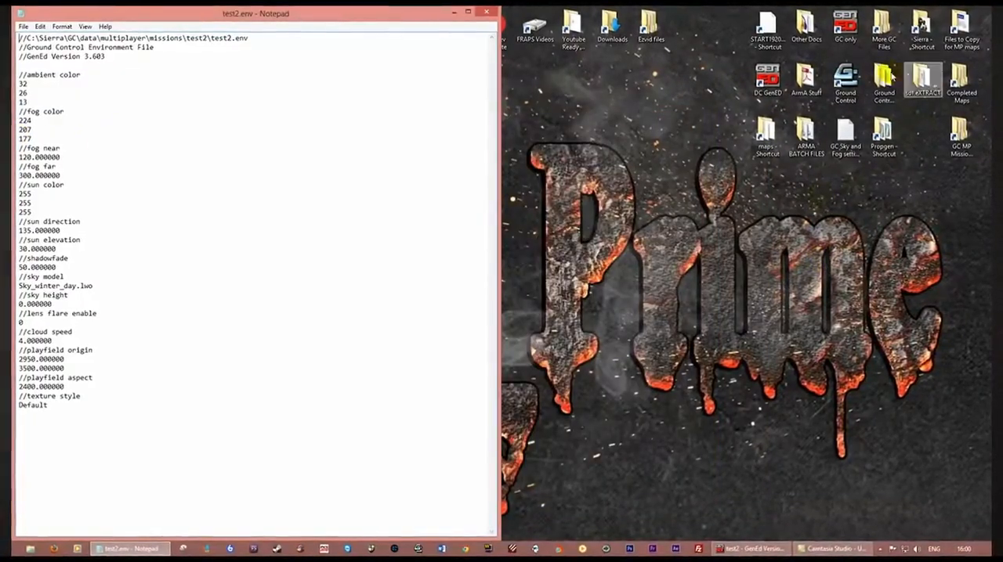
Open GC Sky and Fog settings.txt from the desktop and snap it beside the test2.env window
double_click(957, 27)
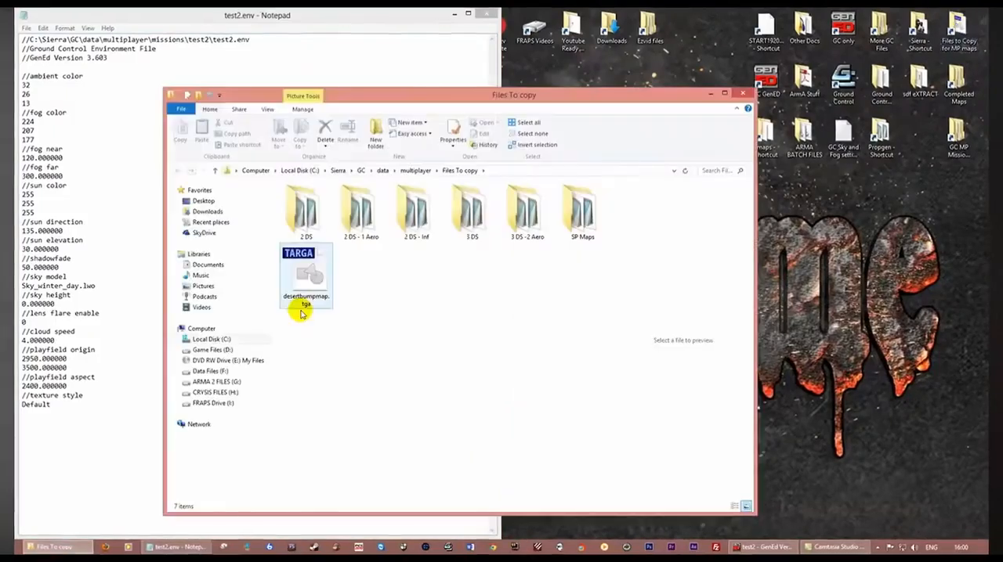
left_click(741, 93)
double_click(841, 135)
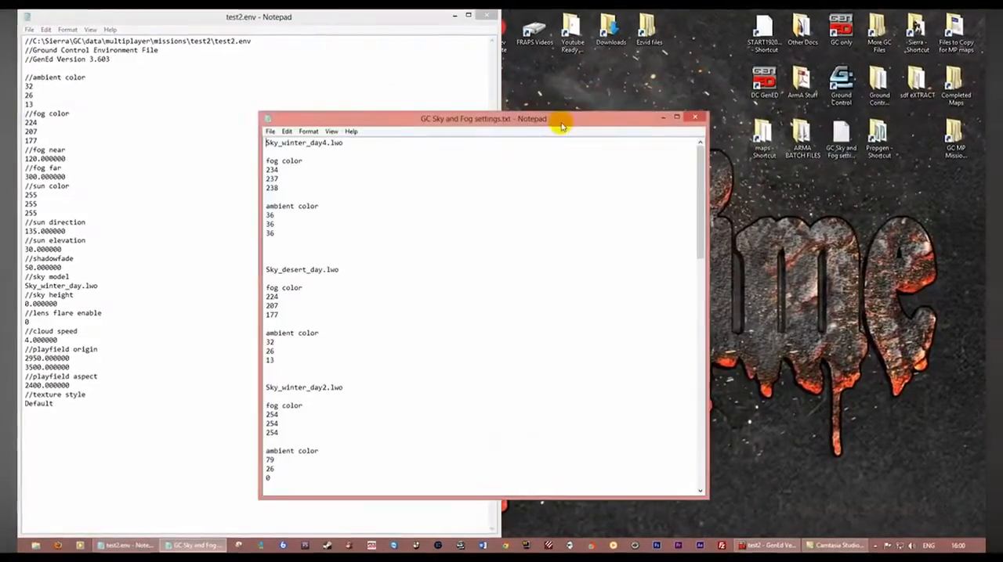
left_click_drag(544, 123, 1001, 121)
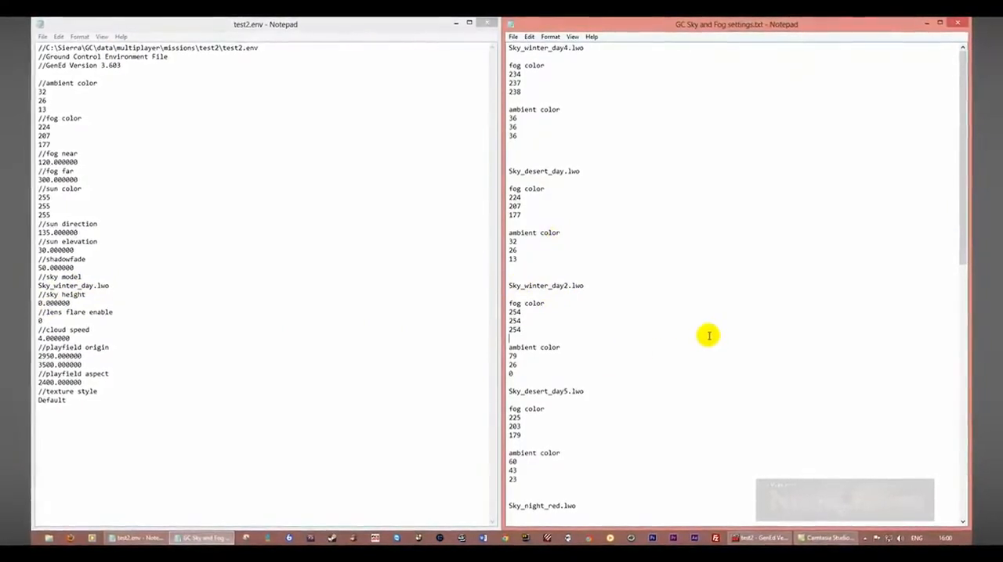
Replace the fog color in test2.env with the listed Sky_winter_day.lwo values 169, 209 and 234
scroll(708, 336, "down", 6)
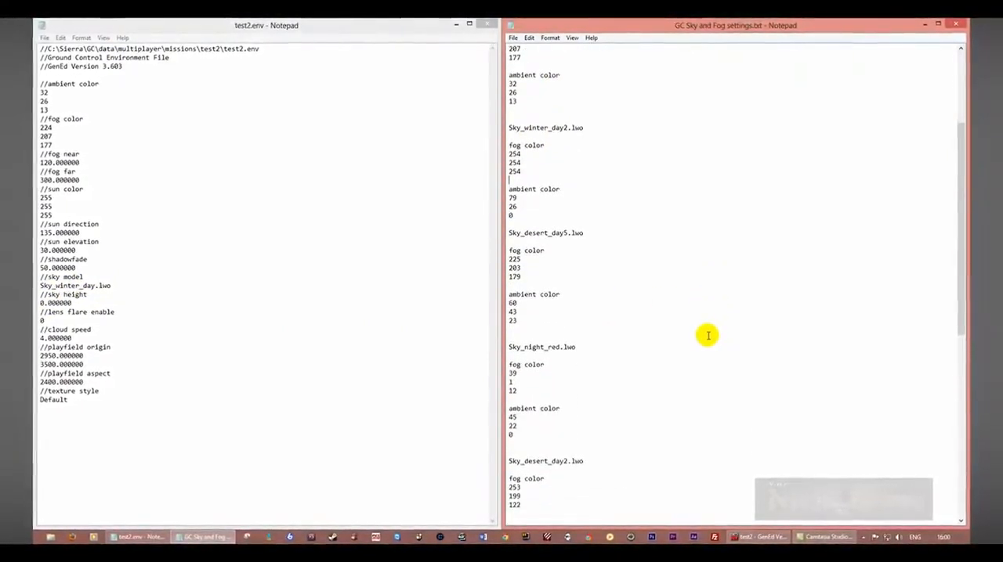
scroll(707, 335, "down", 8)
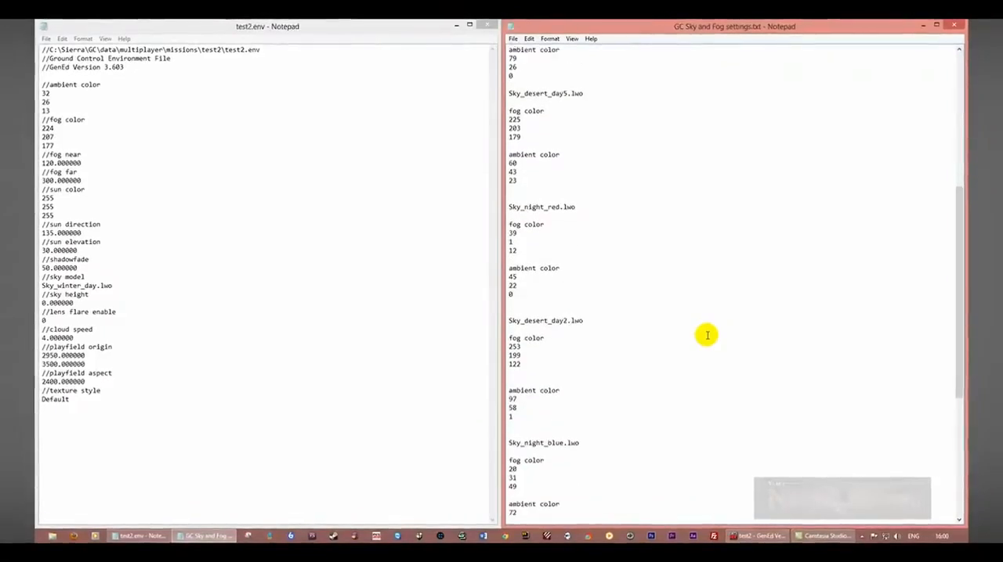
scroll(707, 335, "down", 5)
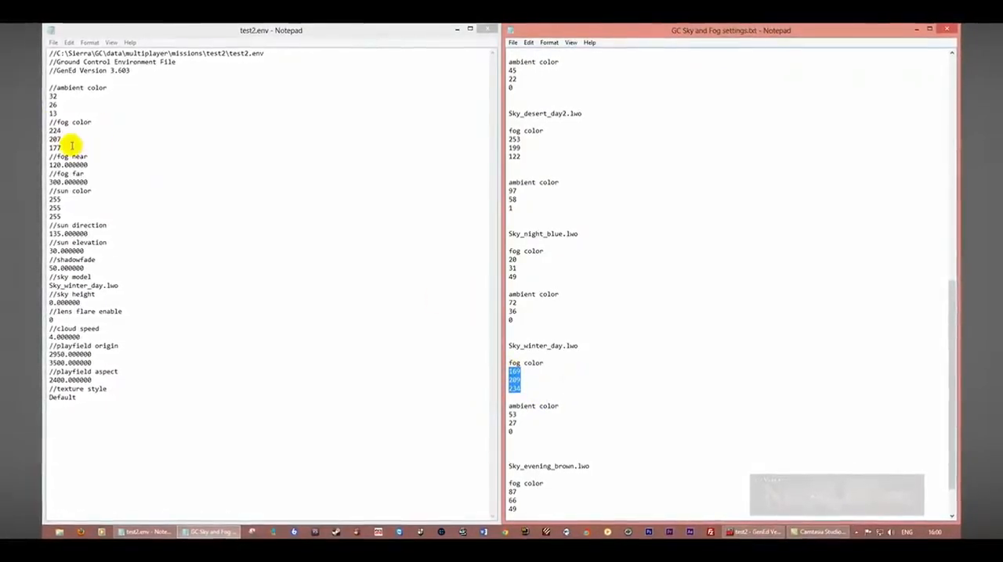
left_click_drag(71, 145, 51, 130)
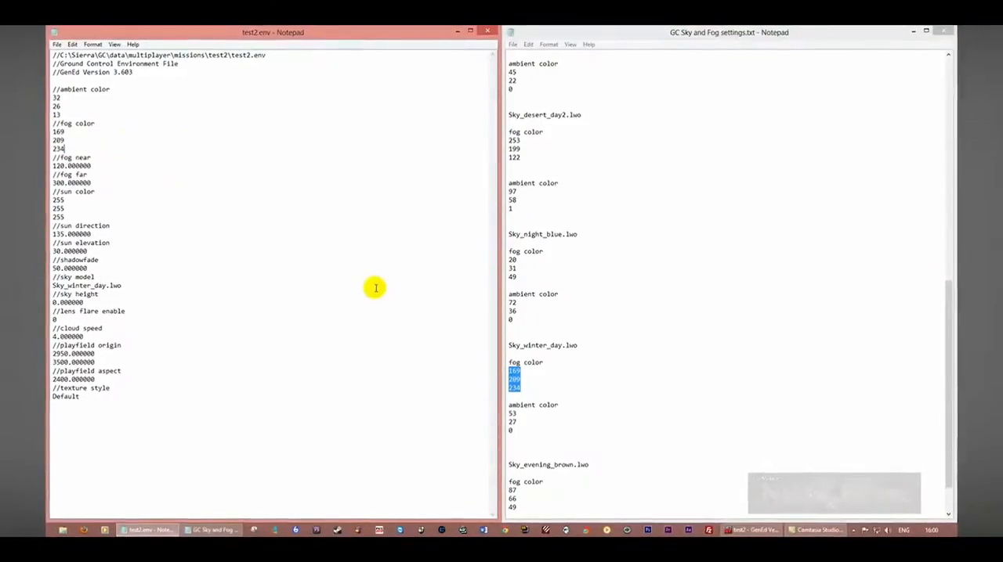
Replace the ambient color in test2.env with the Sky_winter_day.lwo values 53, 27 and 0 from the settings file
left_click_drag(523, 430, 502, 421)
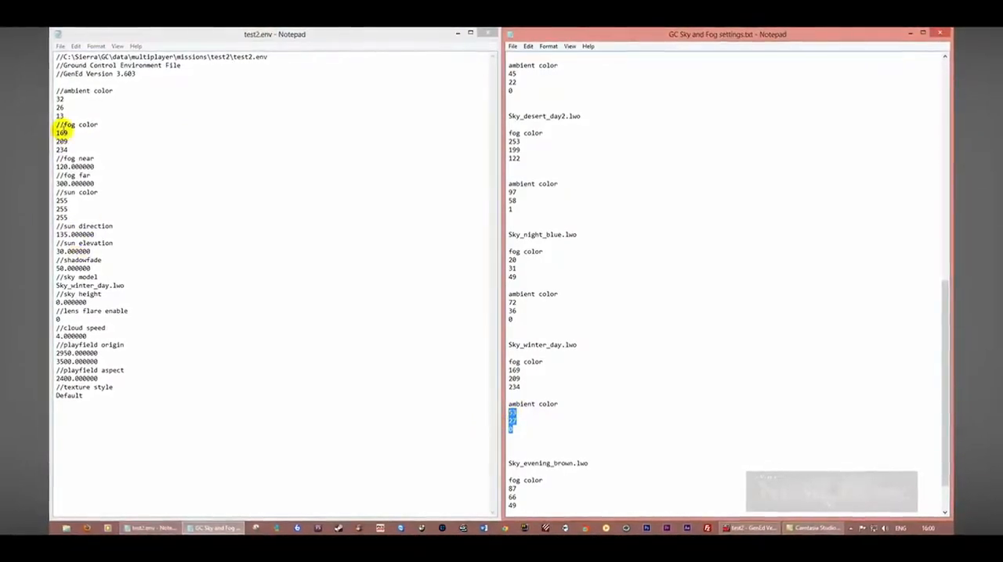
left_click_drag(66, 116, 56, 97)
type("53 27 0")
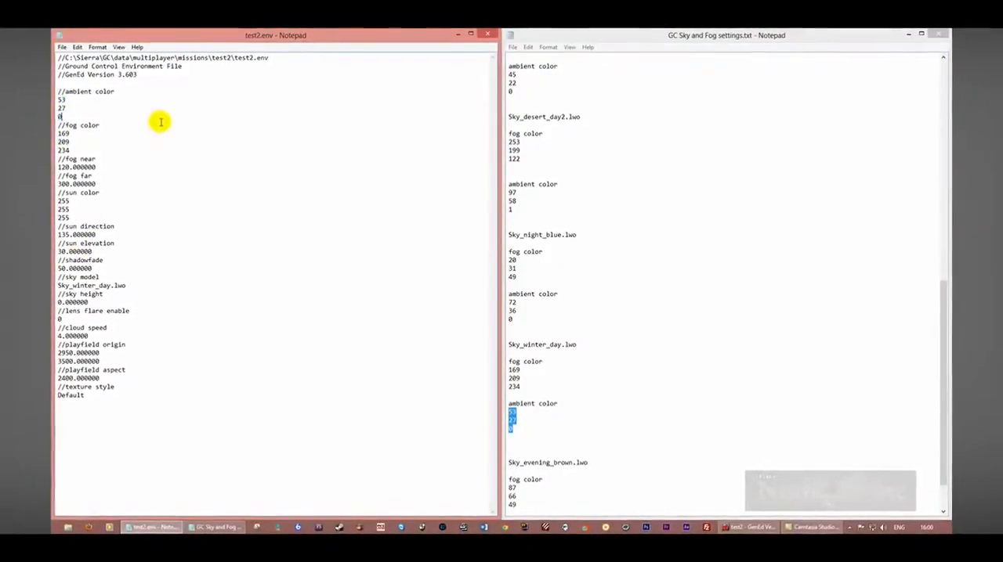
Save test2.env and close both text files
left_click(62, 47)
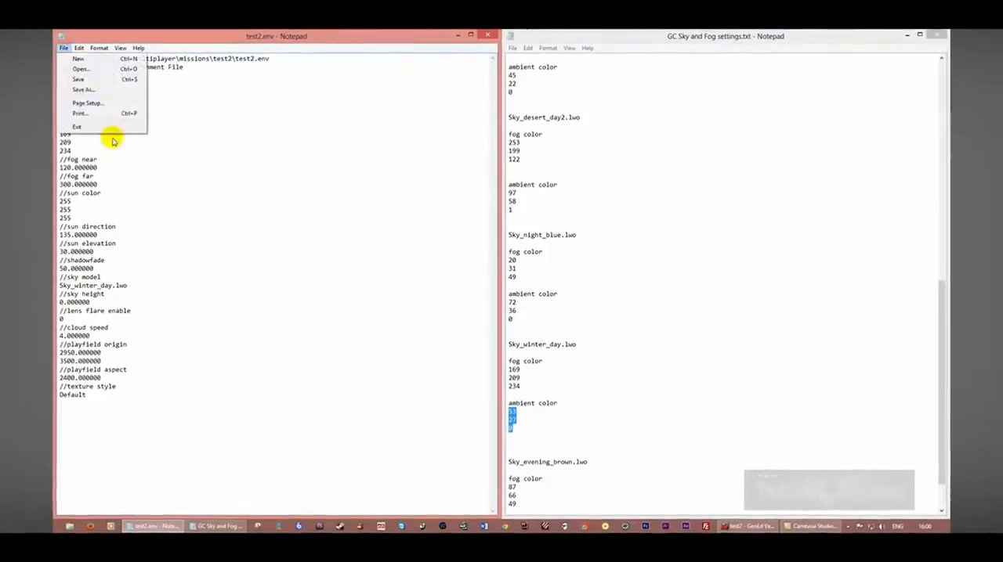
left_click(83, 80)
left_click(488, 36)
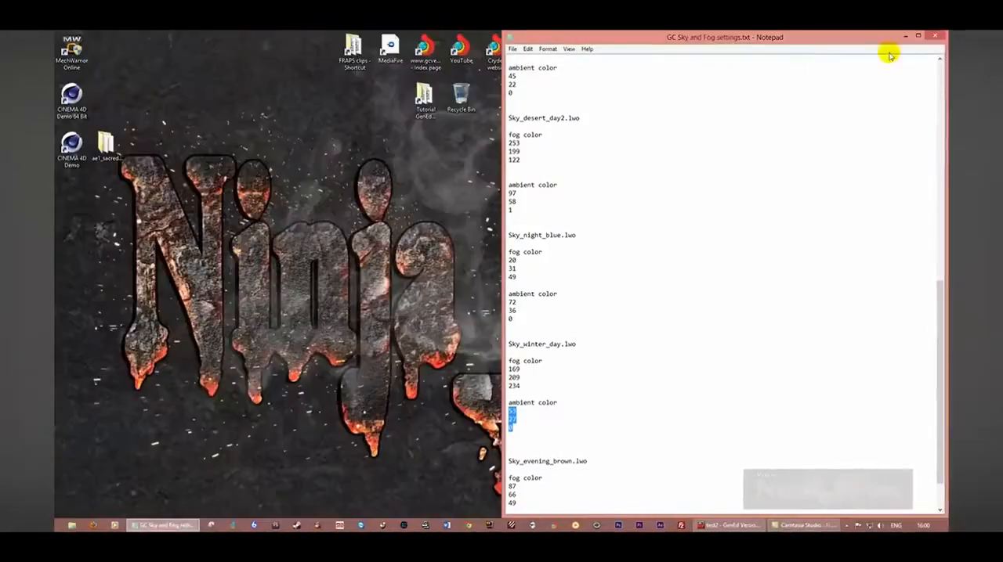
left_click(934, 35)
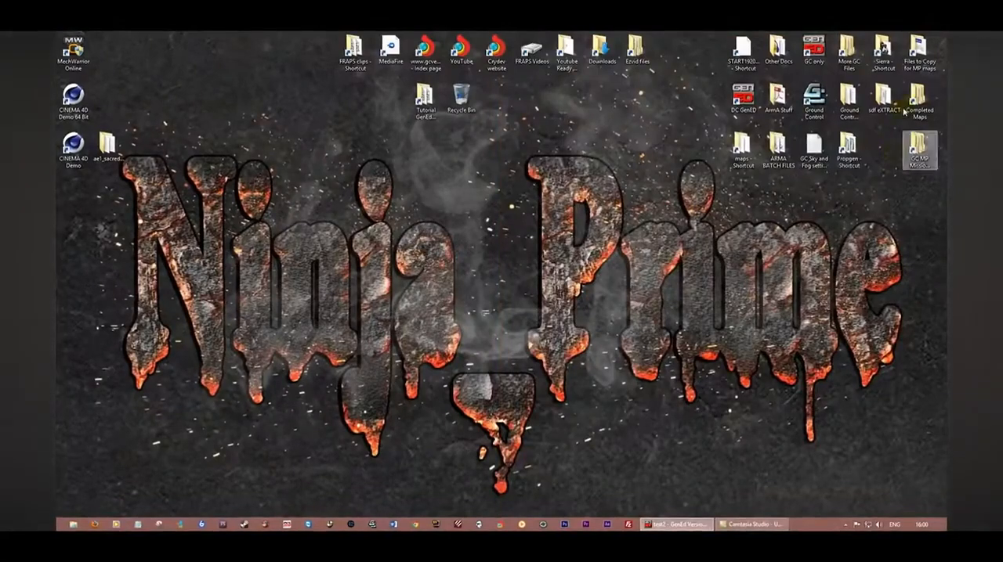
Launch Ground Control from the desktop and create a local area network multiplayer game
mouse_move(672, 525)
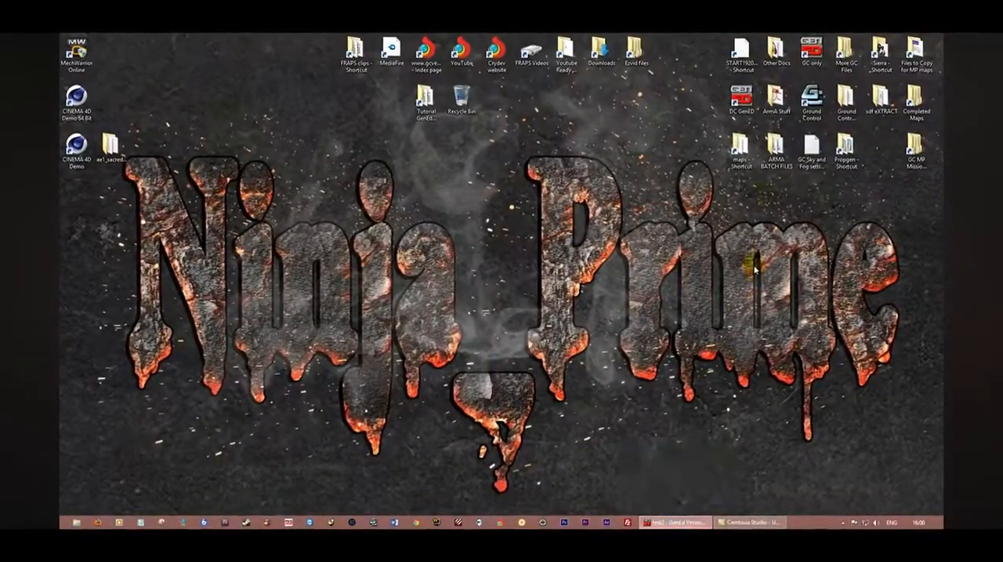
left_click(811, 100)
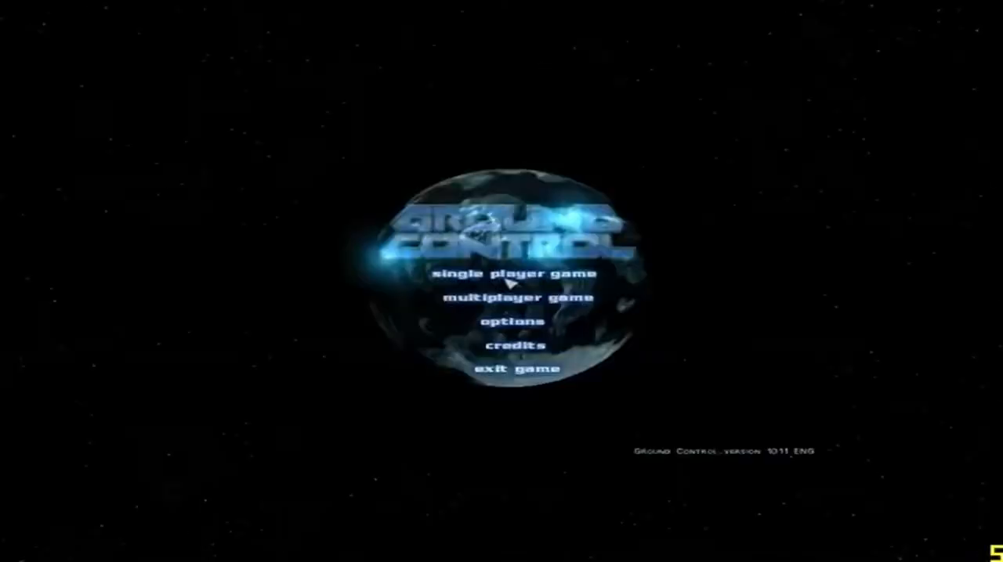
left_click(498, 296)
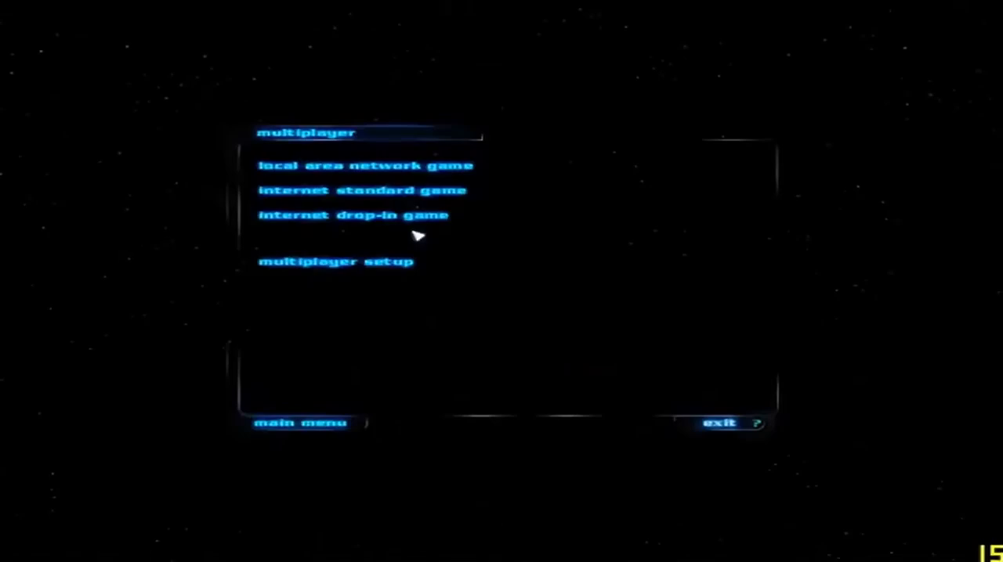
left_click(324, 166)
left_click(321, 192)
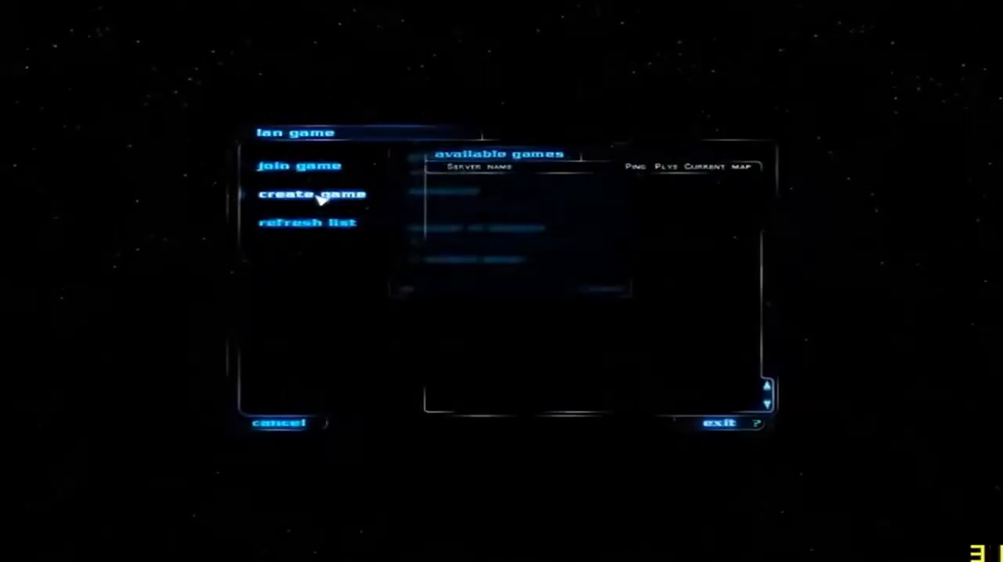
left_click(405, 289)
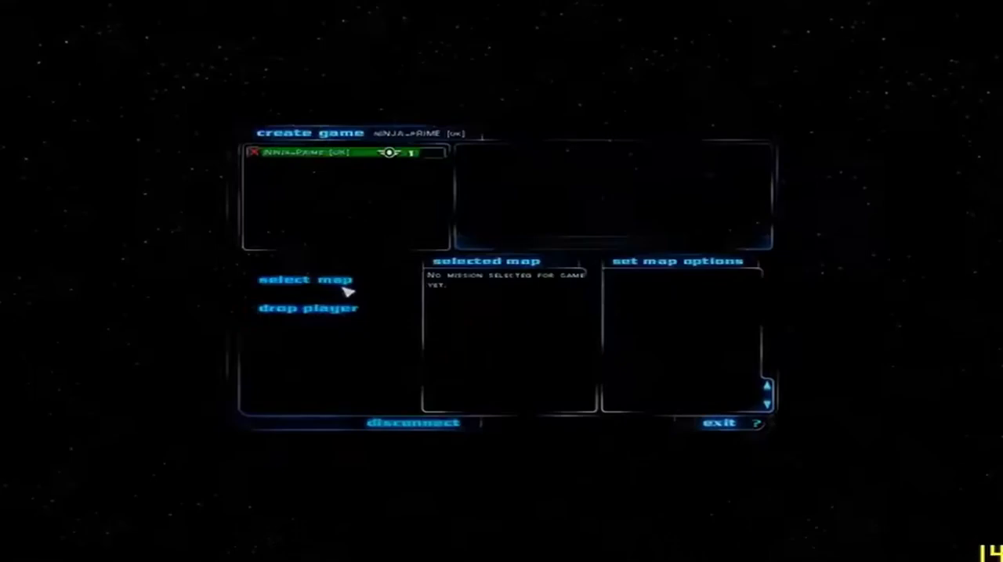
Choose DM - TEST2 as the map for the new game and start the mission with the autoloaded dropship squads
left_click(337, 284)
left_click(333, 323)
key("Down")
key("Down")
key("Down")
key("Down")
key("Down")
key("Down")
key("Down")
key("Down")
key("Down")
key("Down")
key("Down")
key("Down")
key("Down")
key("Down")
key("Down")
key("Down")
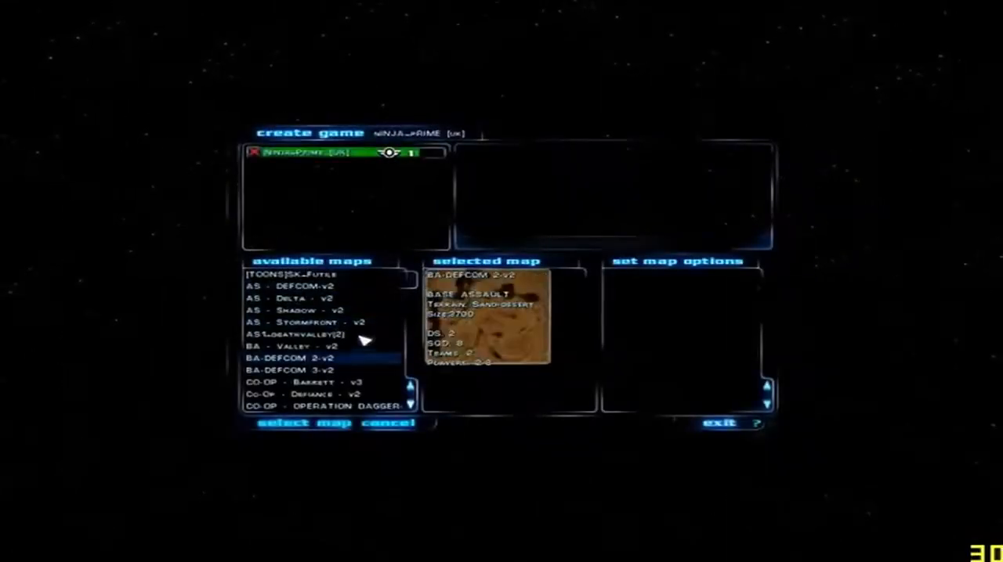
key("Down")
key("Down")
key("Down")
key("Down")
key("Down")
key("Down")
key("Down")
key("Down")
key("Down")
key("Down")
key("Down")
key("Down")
key("Down")
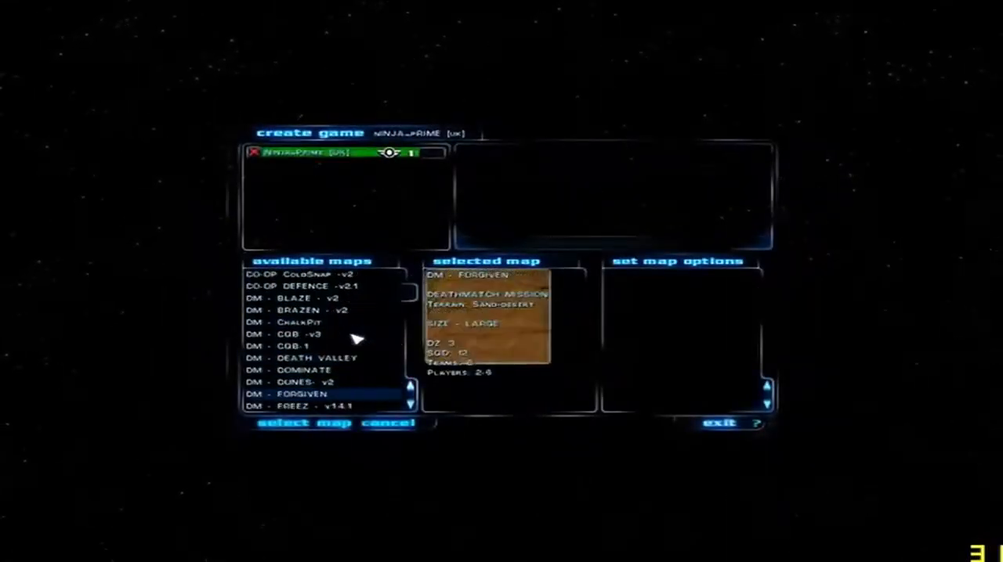
key("Down")
key("Down")
key("Down")
key("Down")
key("Down")
key("Down")
key("Down")
key("Down")
key("Down")
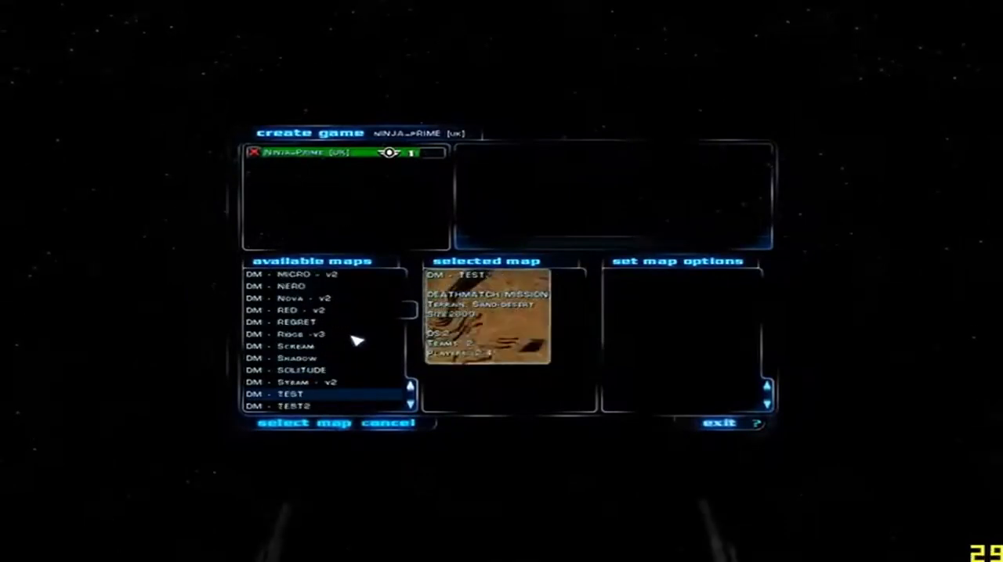
left_click(304, 383)
double_click(304, 382)
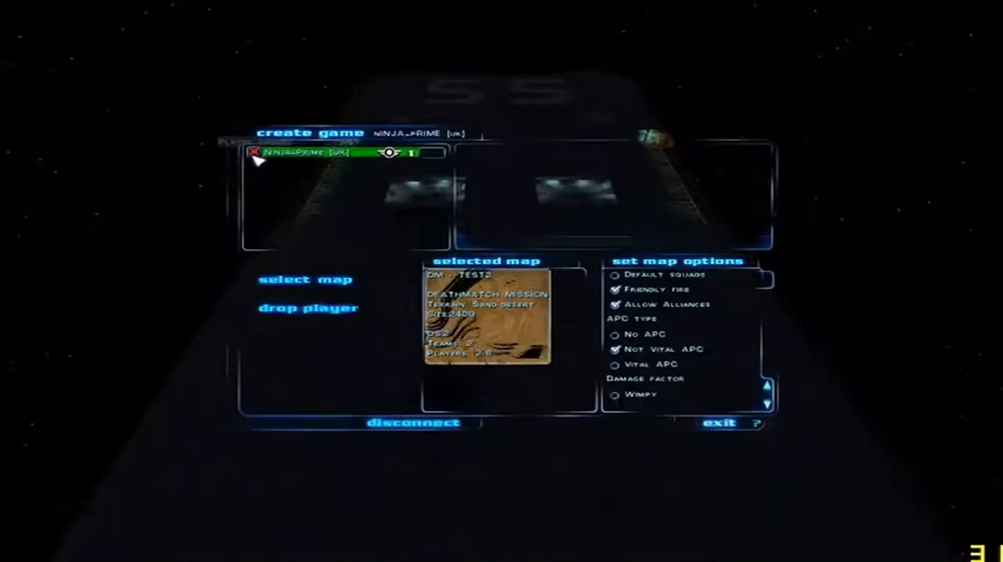
left_click(312, 419)
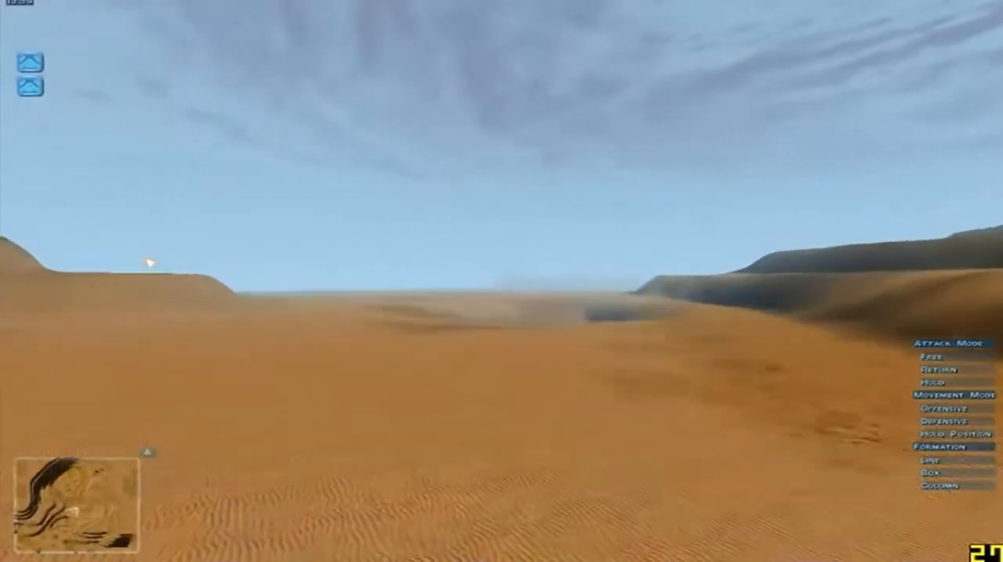
Fly over the desert terrain in the match to examine how the fog and ambient colors blend with the sky
key("w")
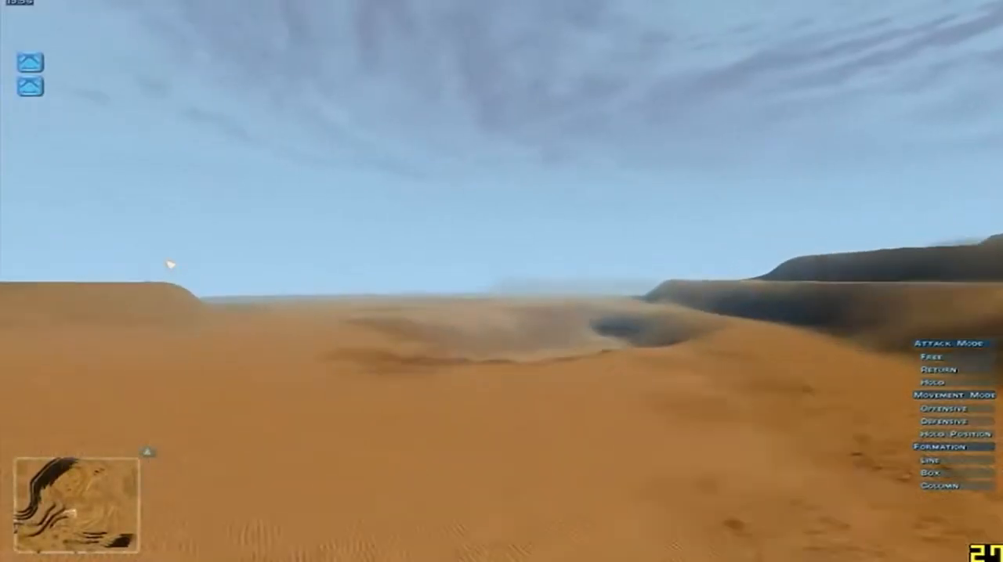
key("w")
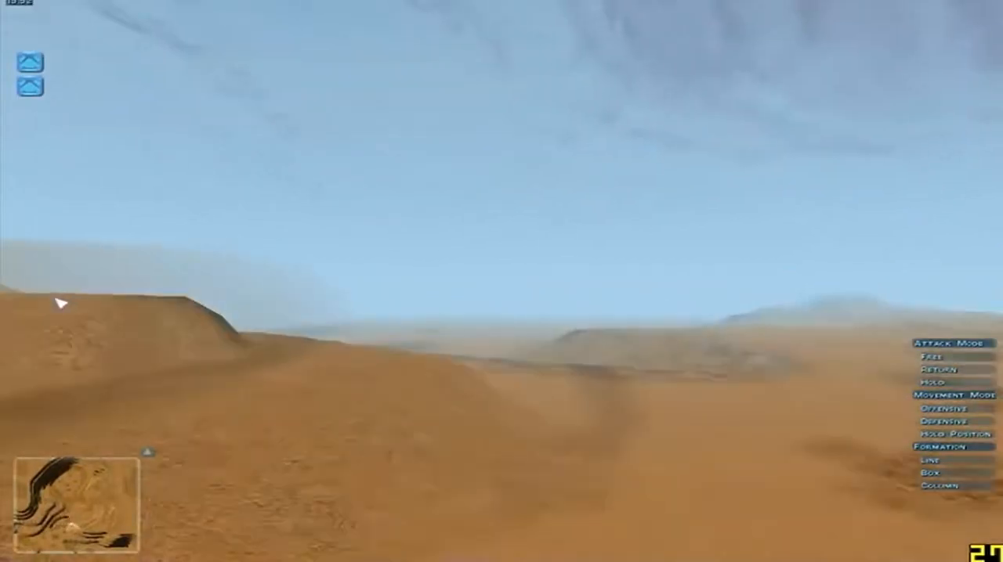
key("w")
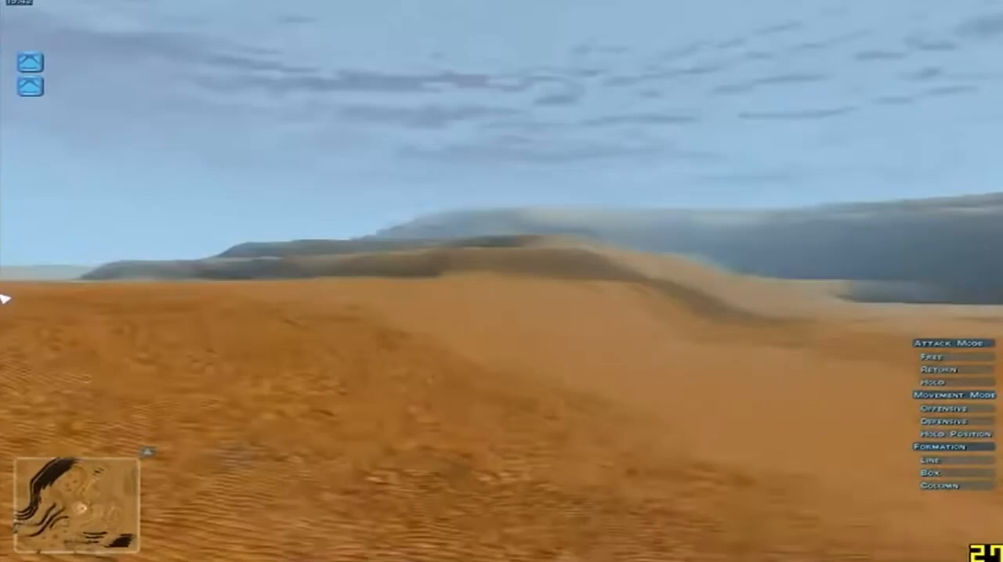
key("w")
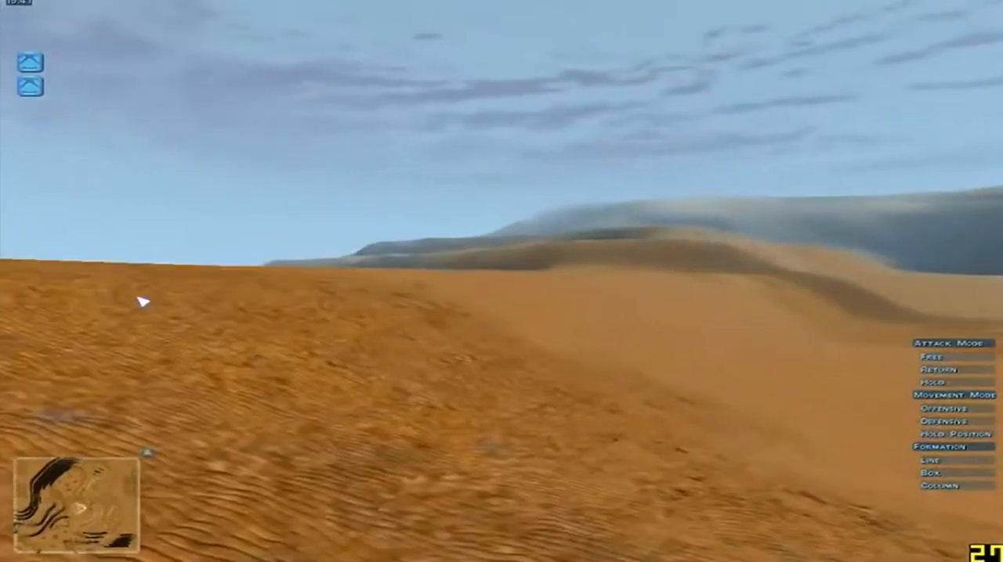
scroll(179, 312, "down", 2)
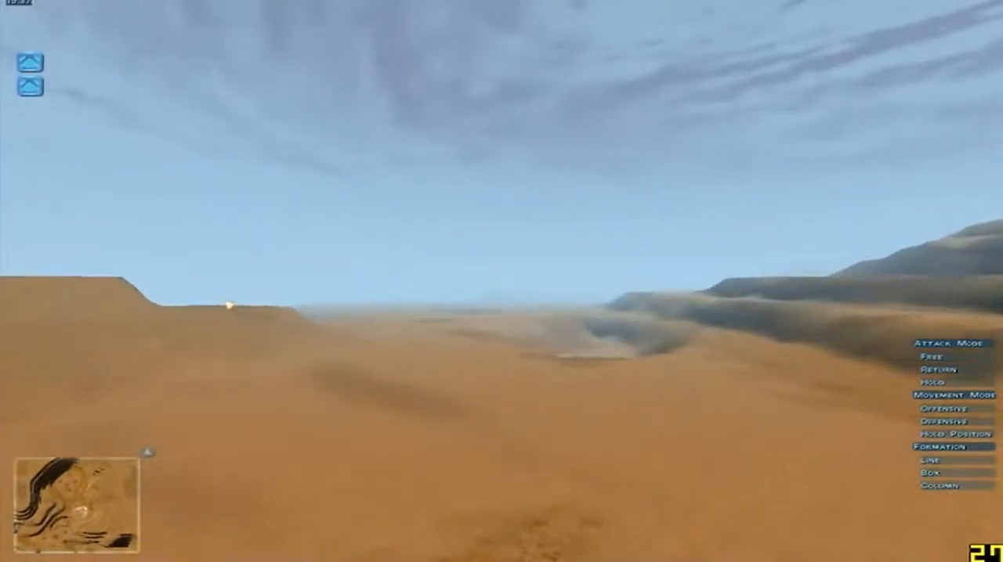
Exit the combat with confirmation and quit Ground Control to the desktop
key("Escape")
left_click(499, 210)
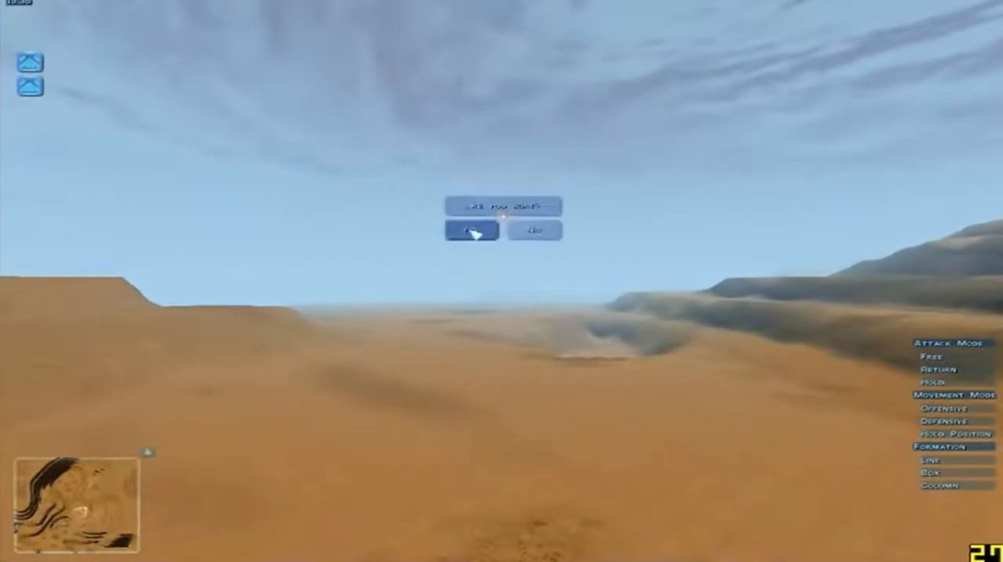
left_click(473, 229)
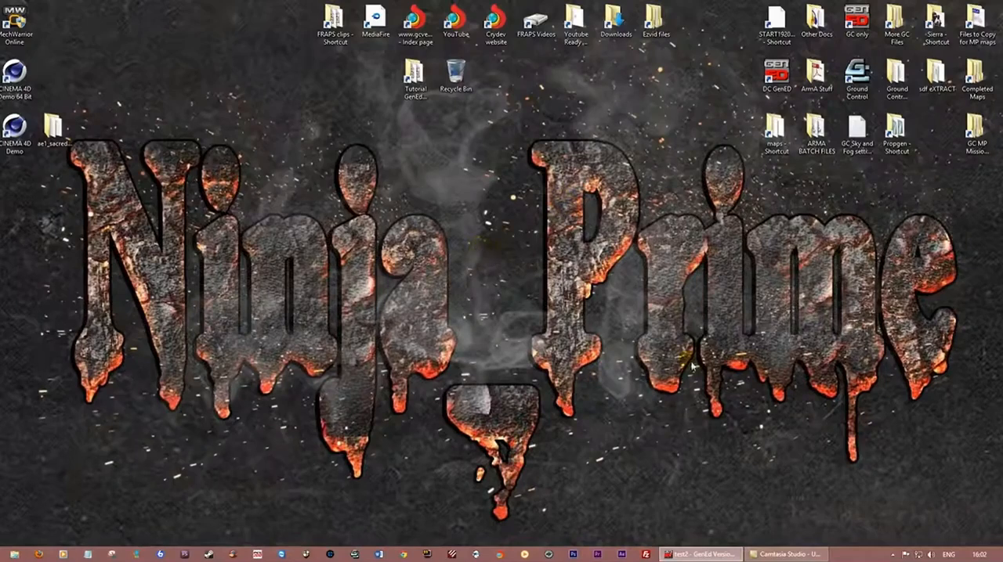
Switch to GenEd, inspect the playfield of test2 as a SlopeMap and change the display to the HeightMap
left_click(701, 554)
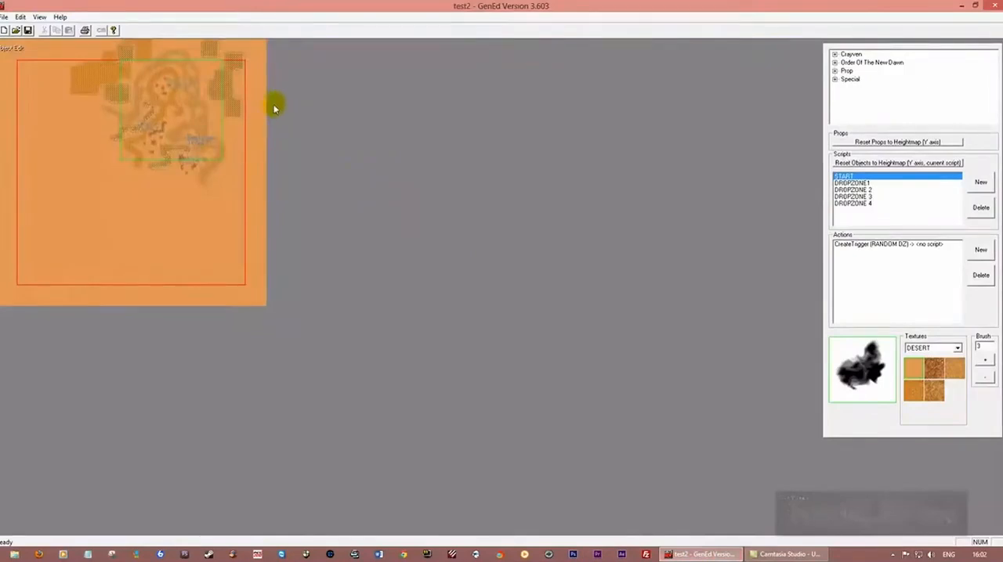
scroll(264, 116, "up", 5)
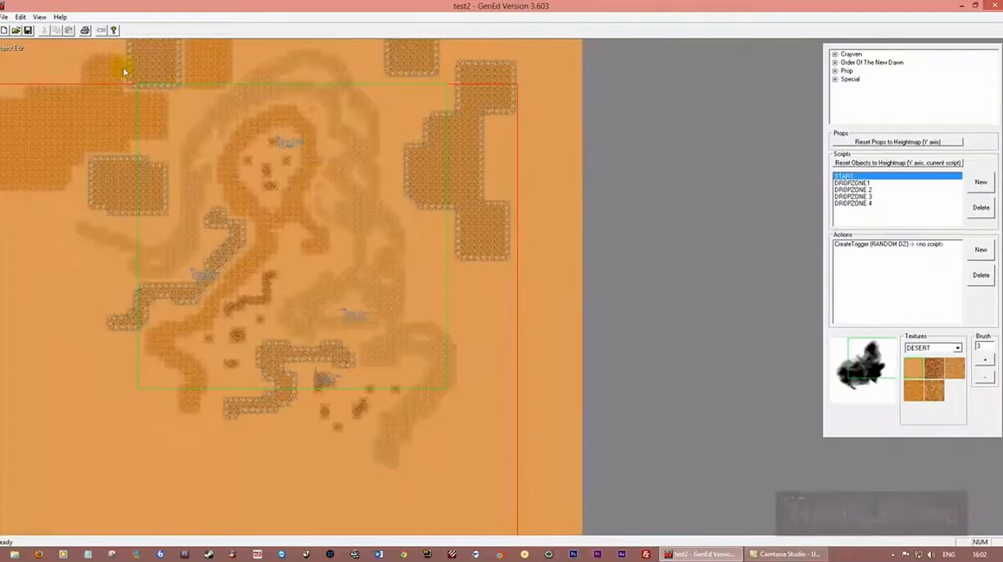
left_click(41, 17)
left_click(85, 180)
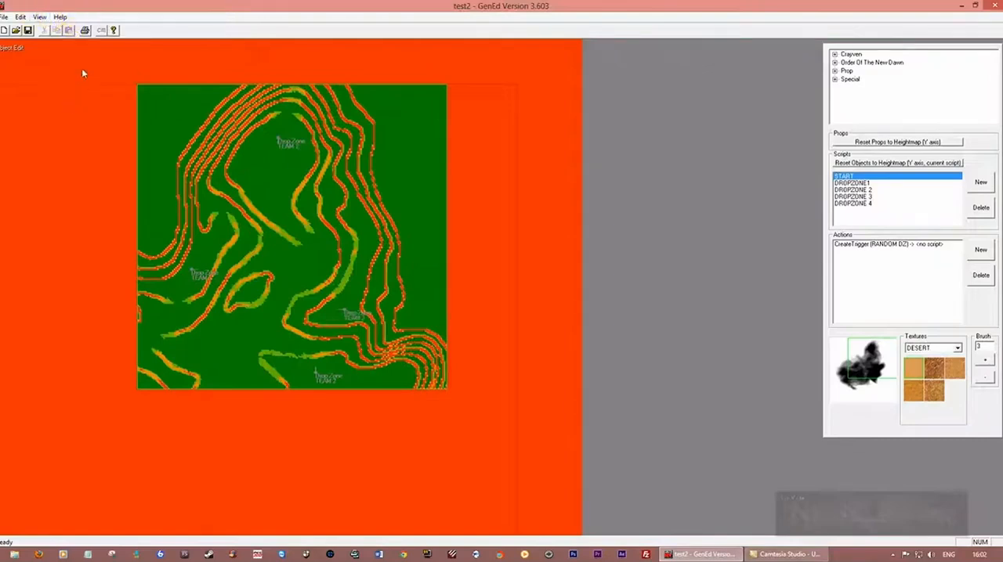
left_click(39, 17)
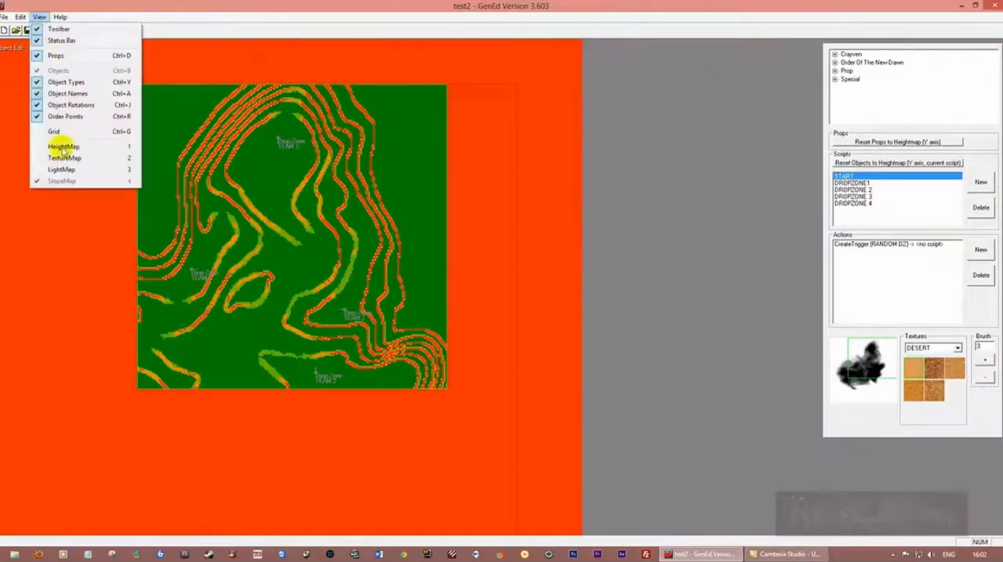
left_click(79, 148)
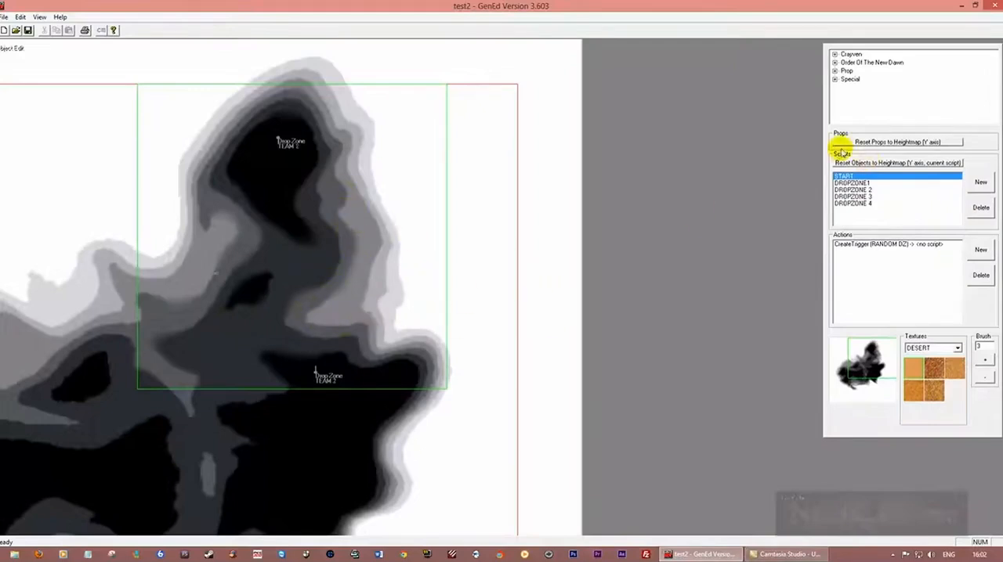
Insert a D_stone_04 prop from the Prop list in the dark grey area just south of the small black patch
left_click(835, 71)
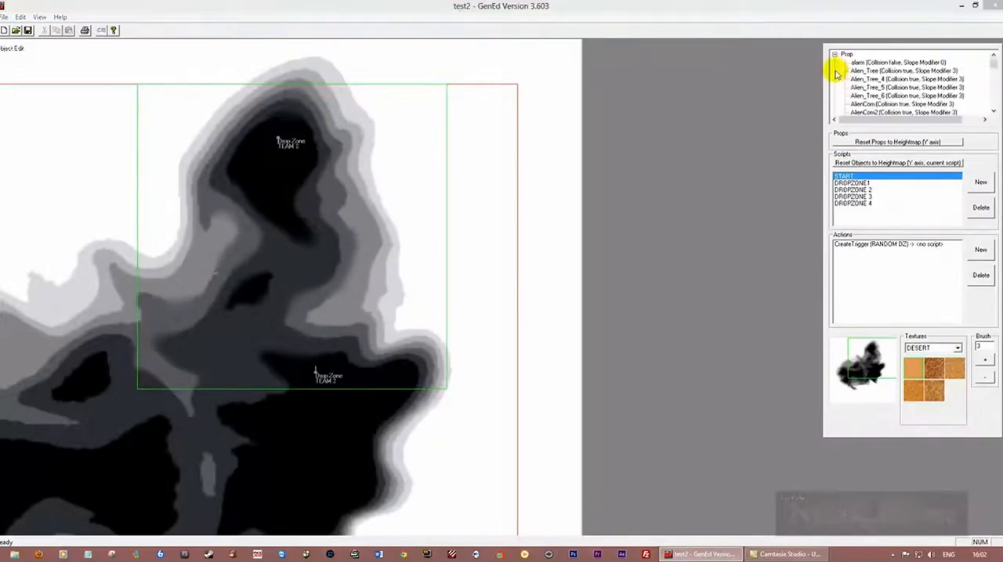
left_click_drag(991, 66, 995, 76)
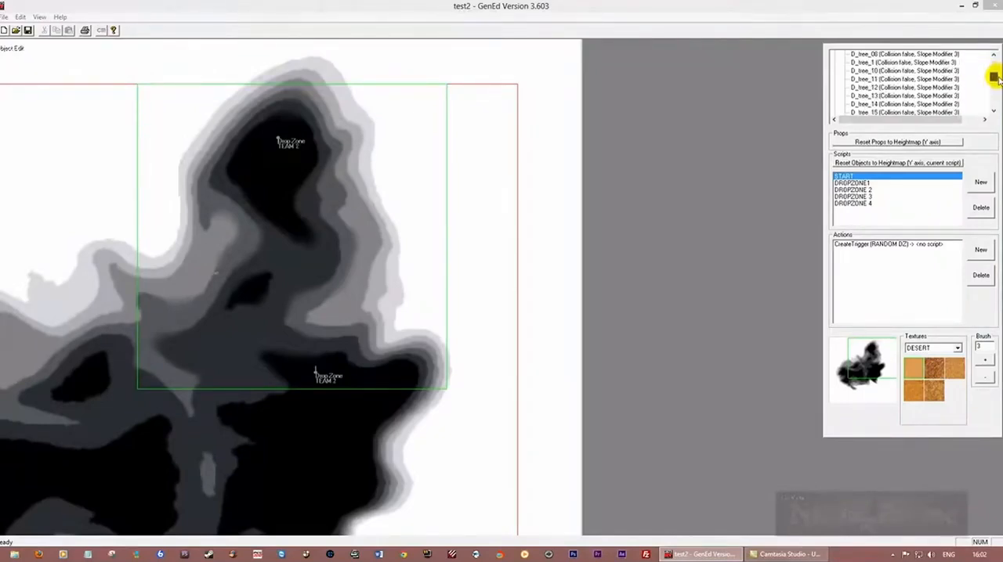
left_click_drag(995, 76, 995, 79)
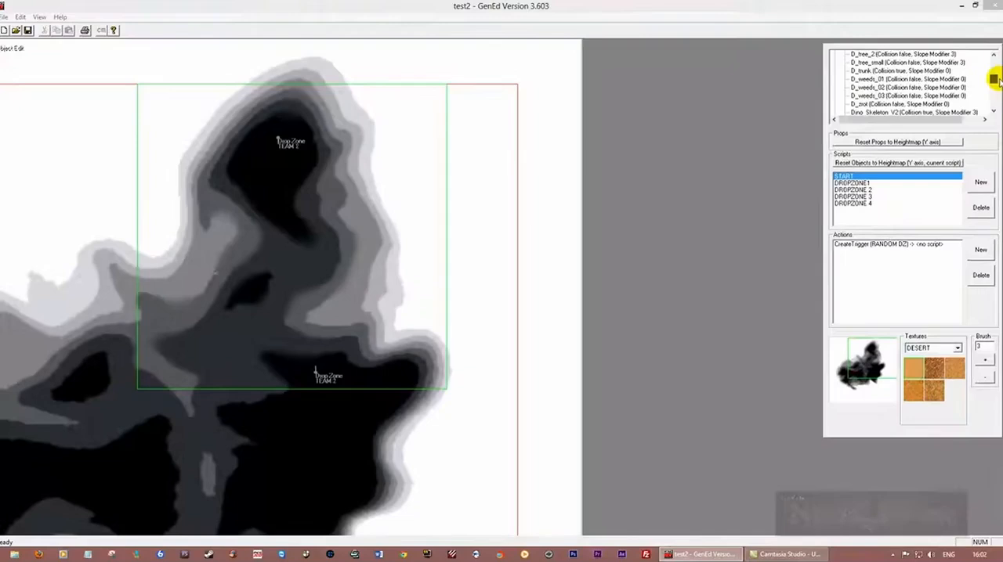
left_click_drag(996, 79, 997, 83)
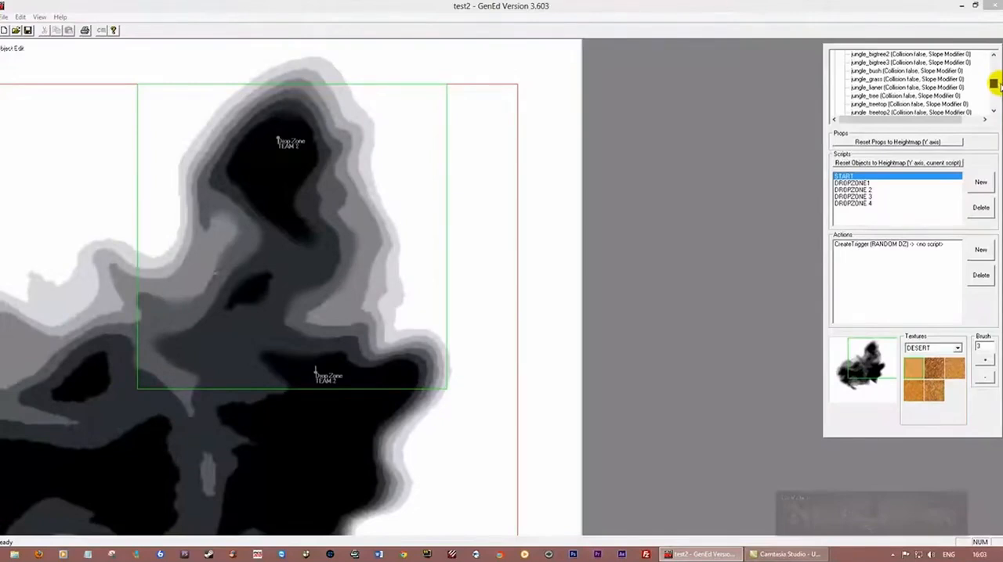
left_click_drag(996, 84, 997, 85)
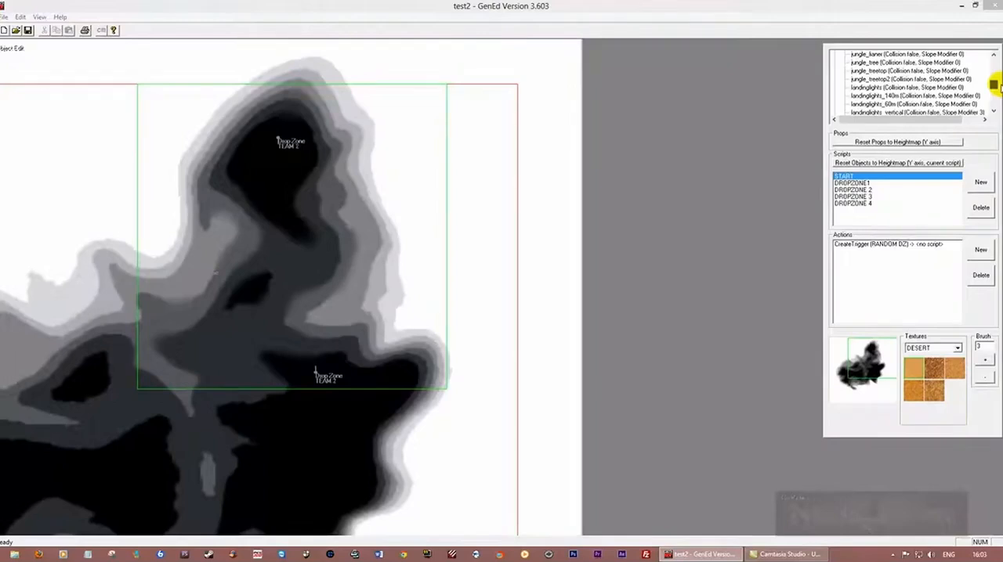
left_click_drag(994, 84, 997, 75)
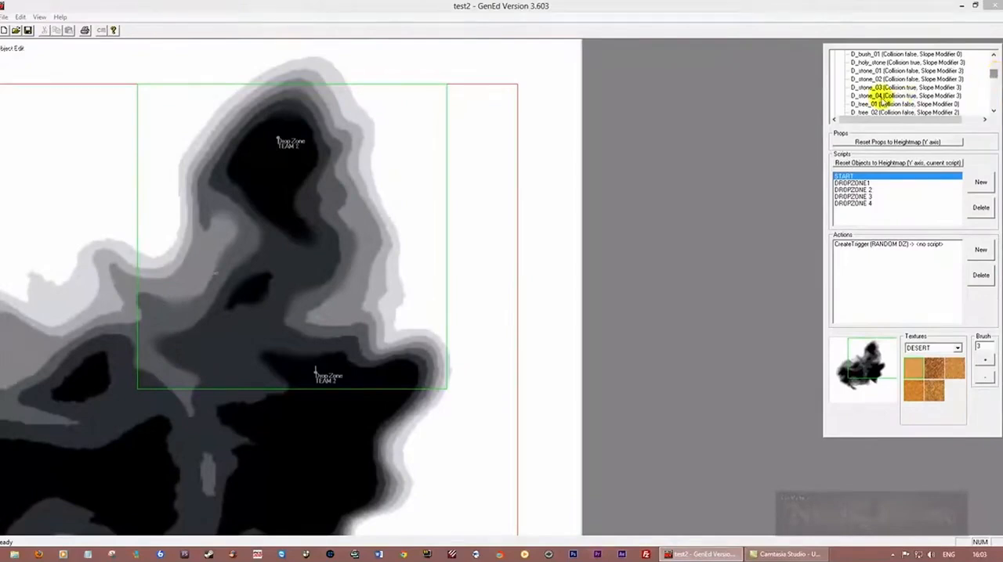
left_click(876, 96)
left_click(275, 322)
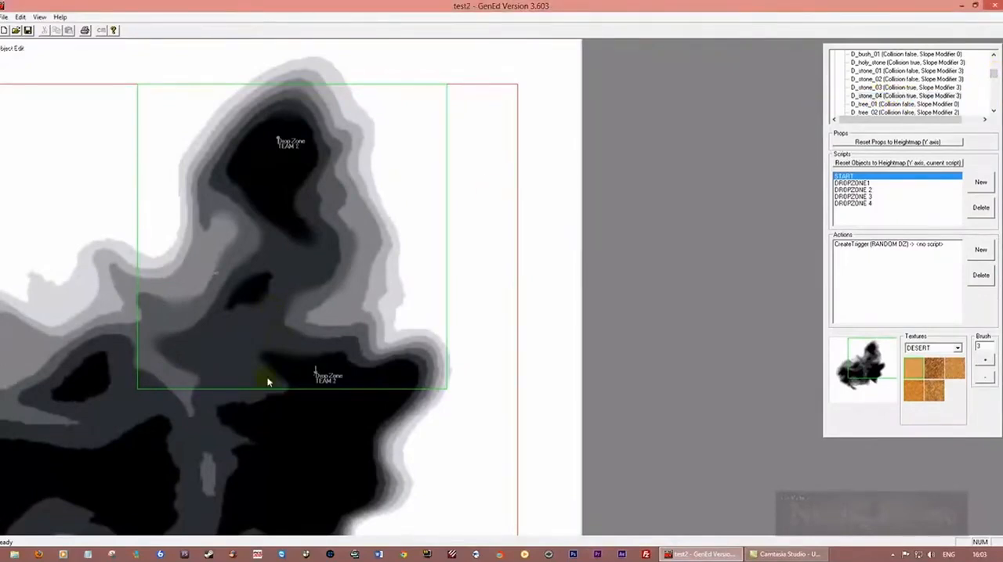
right_click(243, 332)
left_click(256, 333)
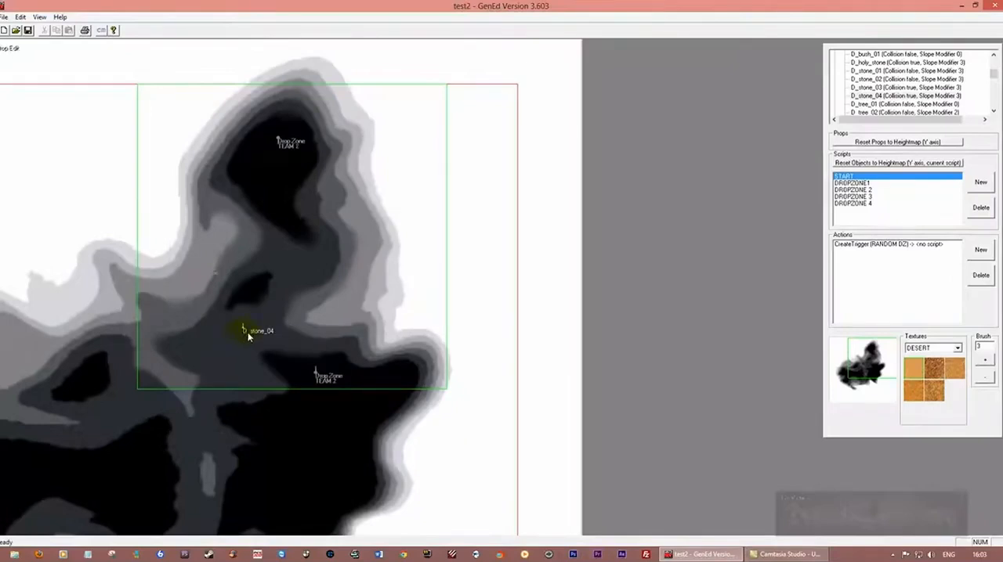
scroll(504, 315, "up", 4)
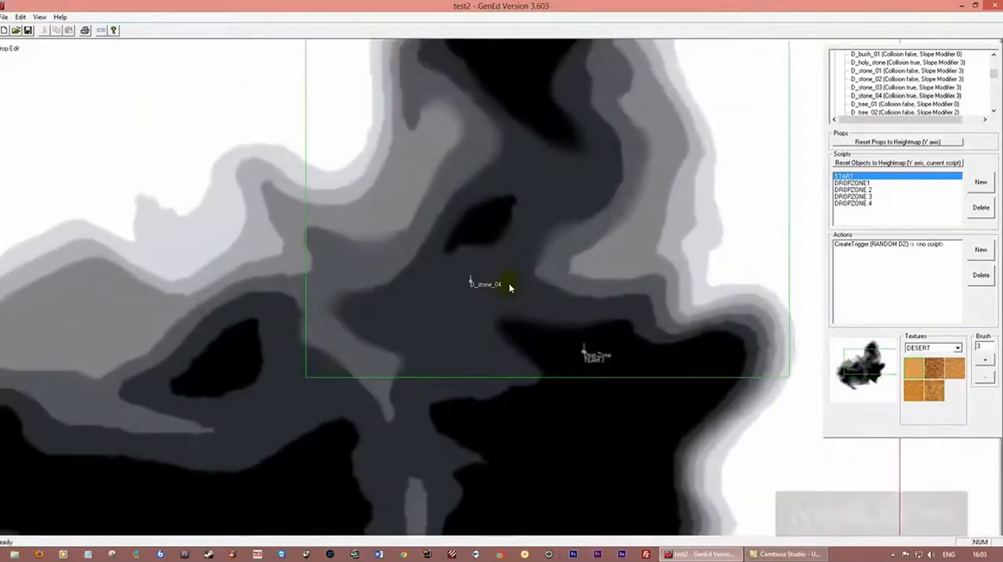
scroll(486, 287, "up", 2)
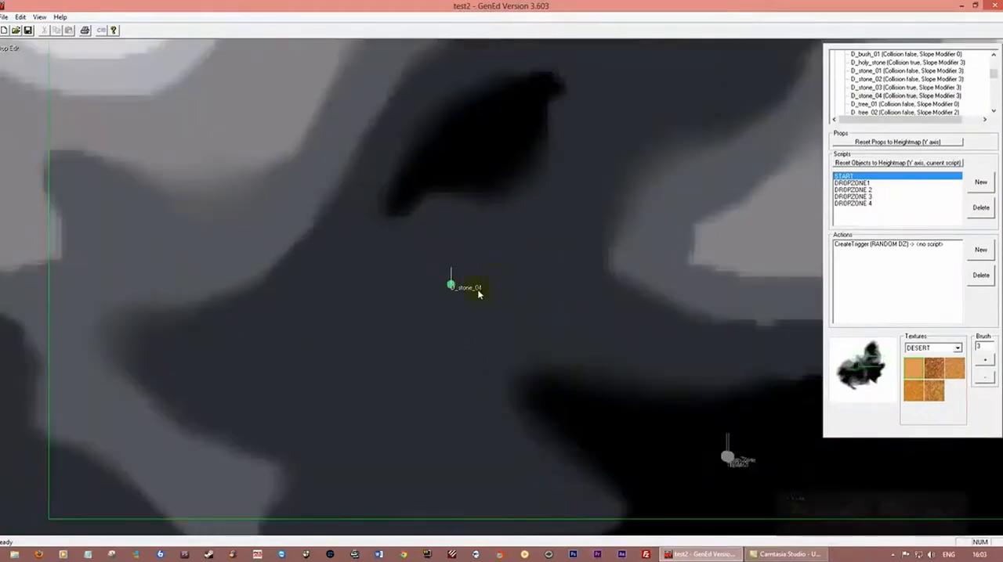
Edit the D_stone_04 object and set its rotation to Random
right_click(452, 286)
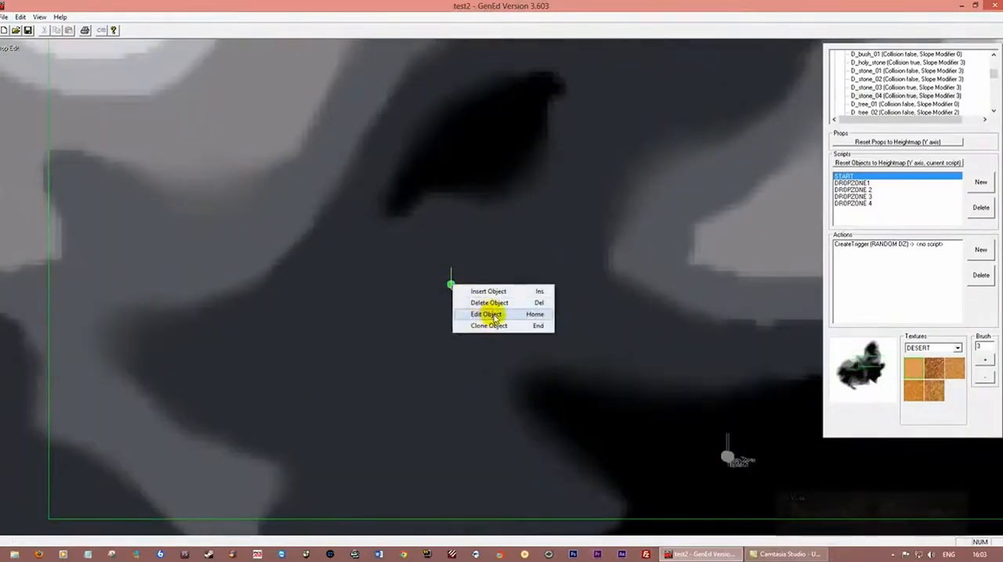
left_click(485, 314)
left_click(451, 253)
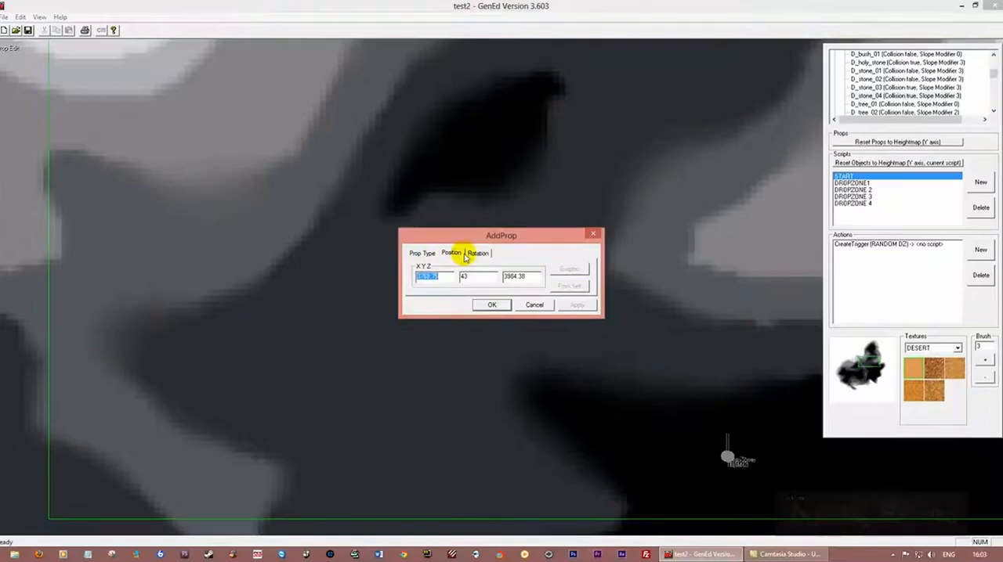
left_click(476, 255)
left_click(458, 267)
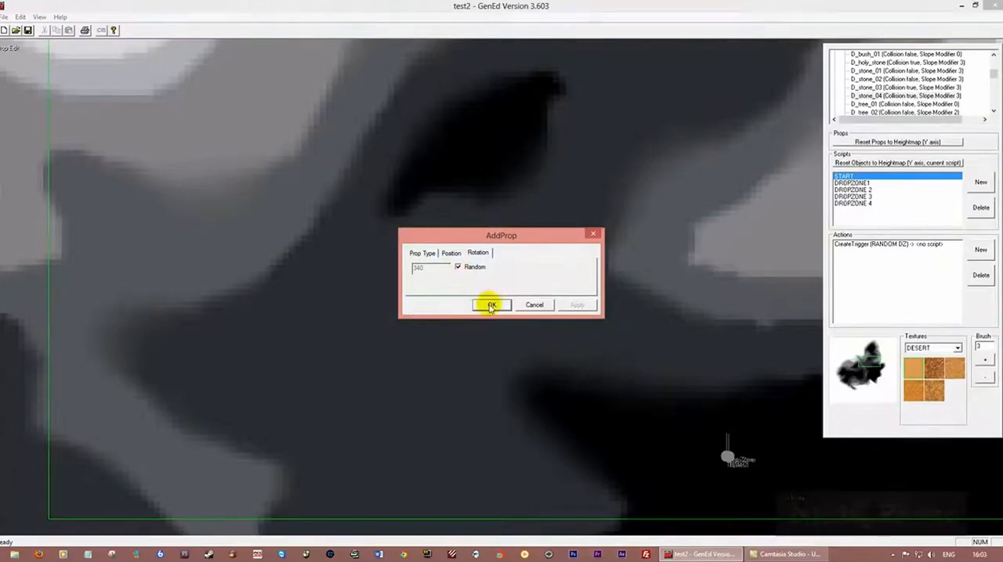
left_click(490, 304)
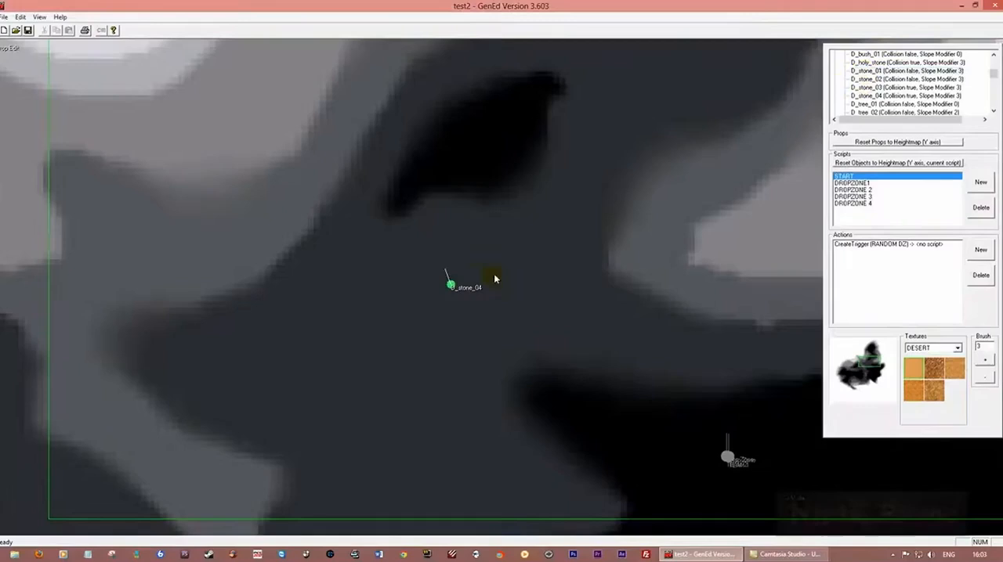
Insert four D_stone_01 props closely around the D_stone_04 object
right_click(431, 278)
left_click(446, 283)
right_click(475, 277)
left_click(482, 280)
right_click(466, 290)
left_click(482, 291)
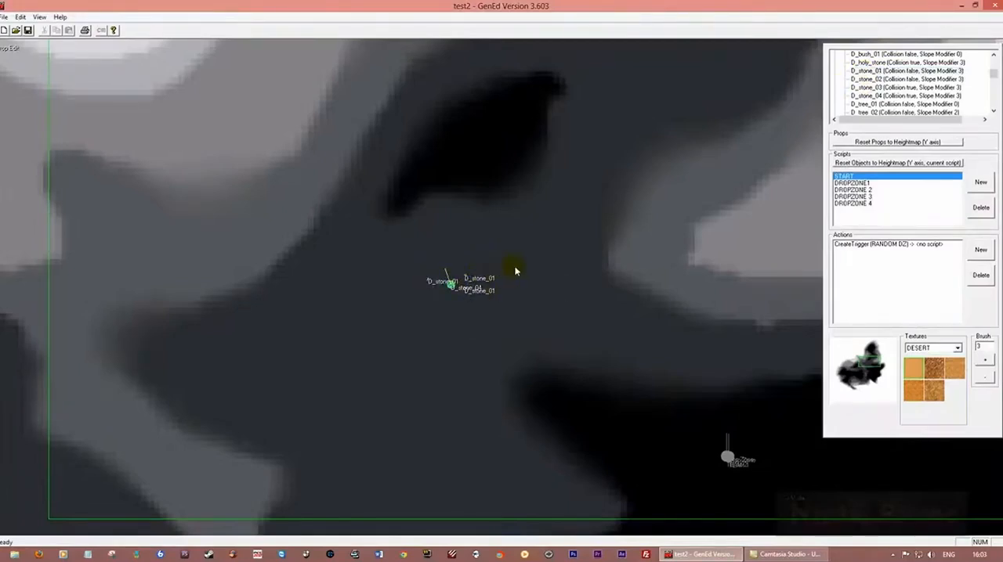
right_click(462, 280)
left_click(476, 282)
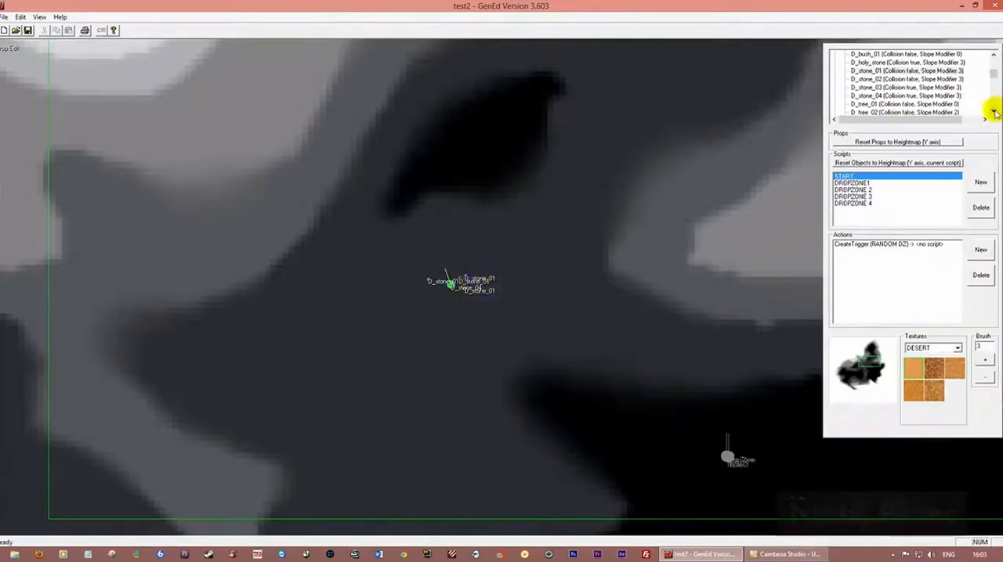
Insert a D_stone_03 prop a short distance west of the D_stone_04 cluster
left_click(875, 88)
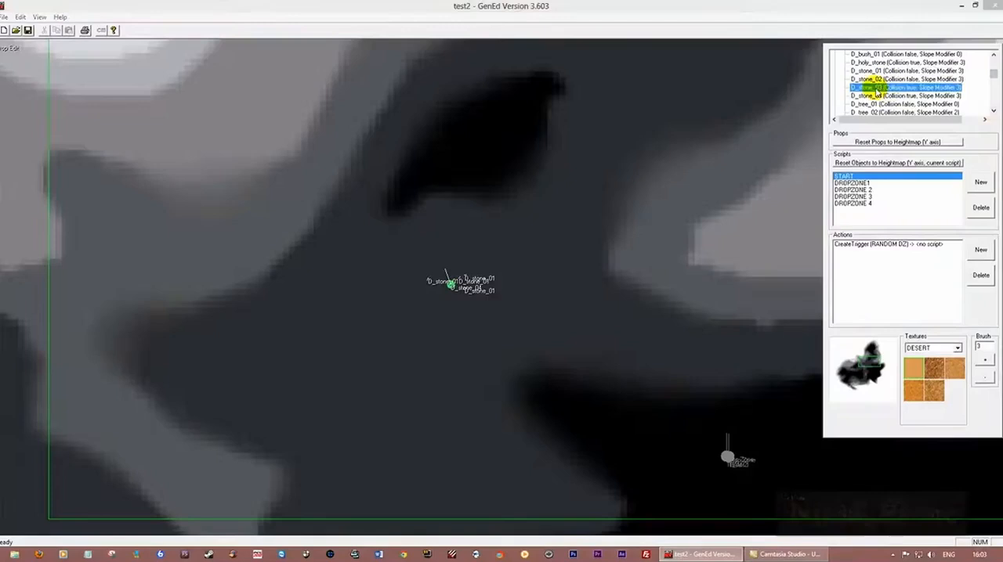
right_click(393, 269)
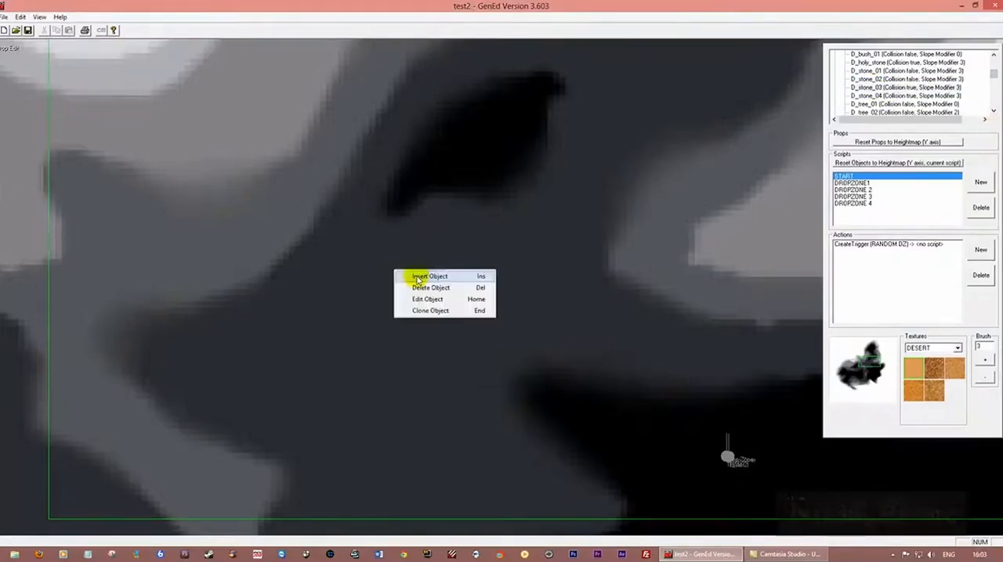
left_click(399, 274)
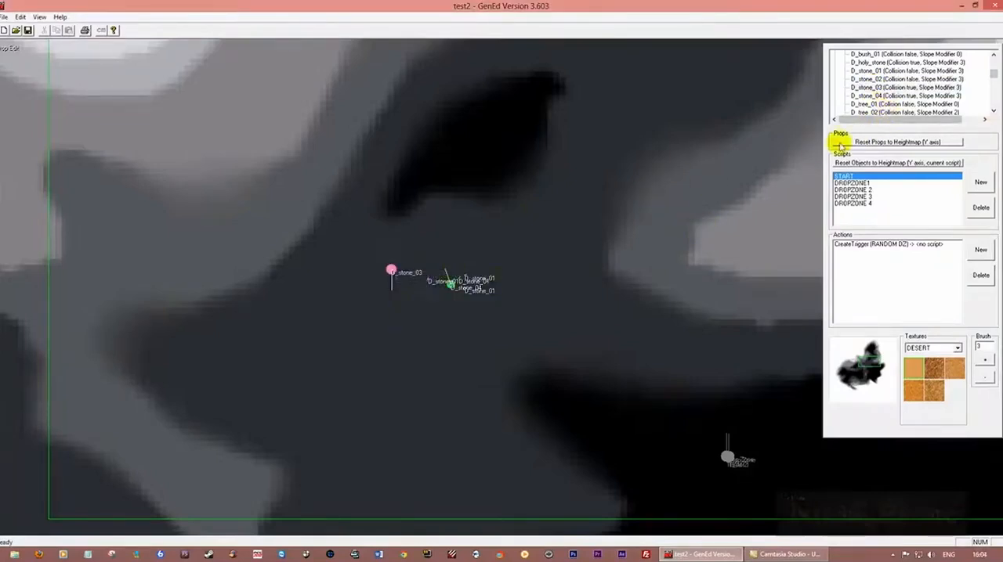
Scatter ten D_stone_01 props in an arc along the western edge of the dark grey valley, southwest of the existing stones
left_click(874, 70)
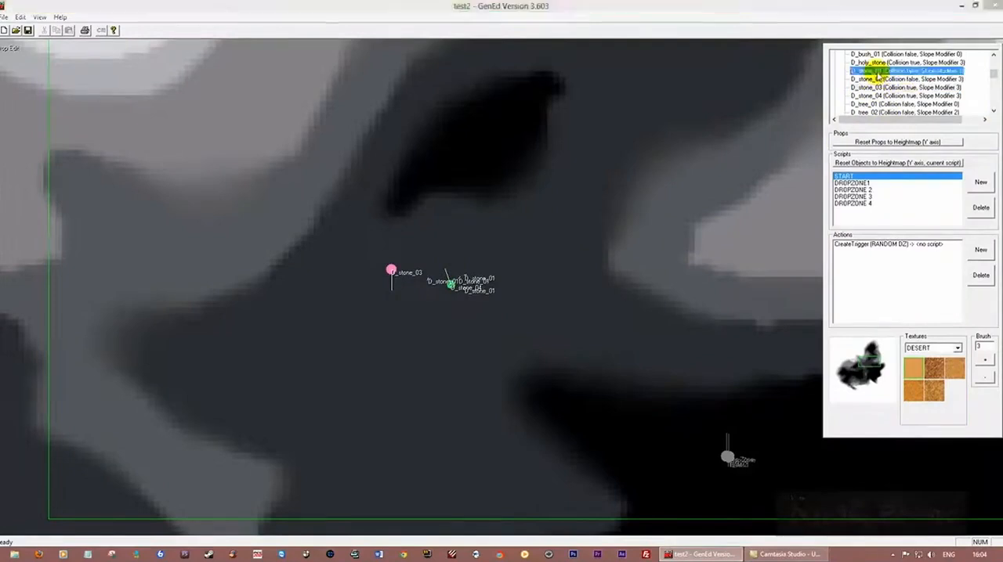
right_click(188, 338)
left_click(212, 340)
right_click(218, 322)
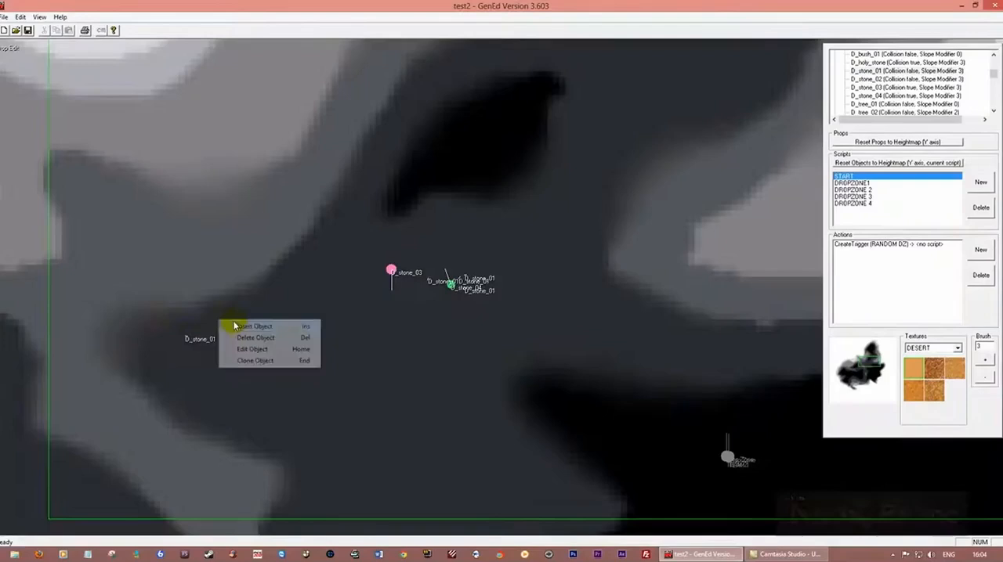
left_click(243, 329)
right_click(163, 347)
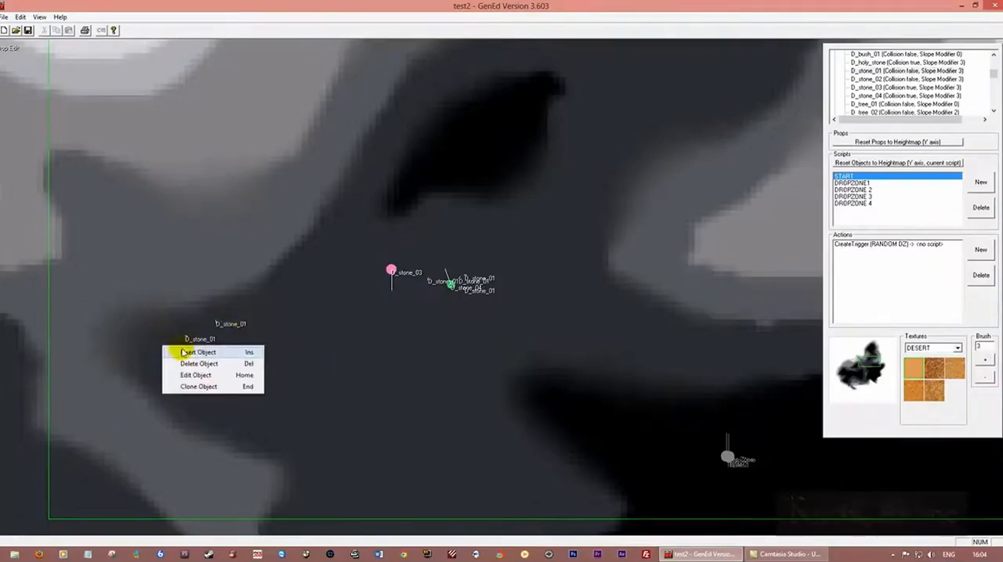
left_click(168, 351)
right_click(161, 345)
left_click(173, 351)
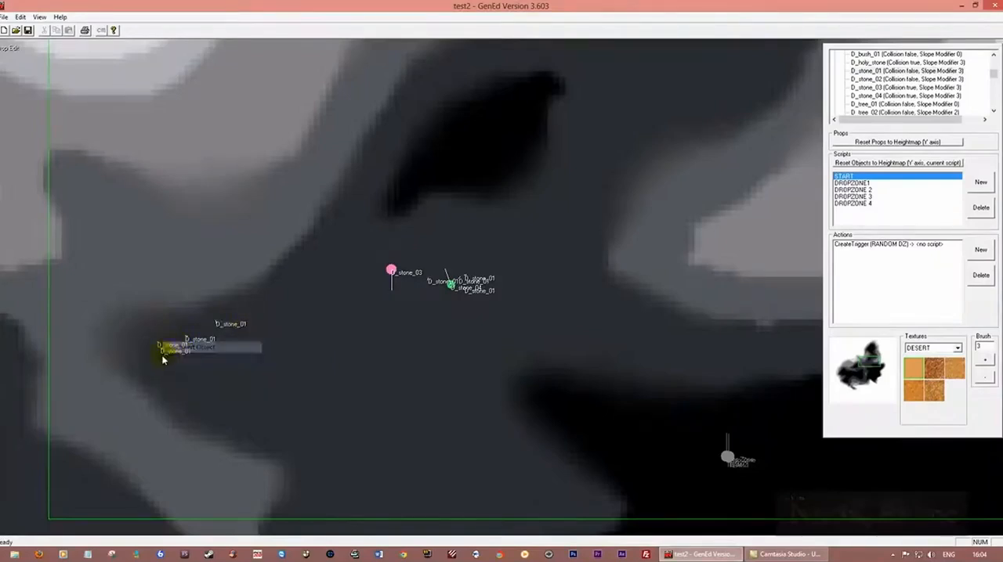
right_click(153, 355)
left_click(173, 364)
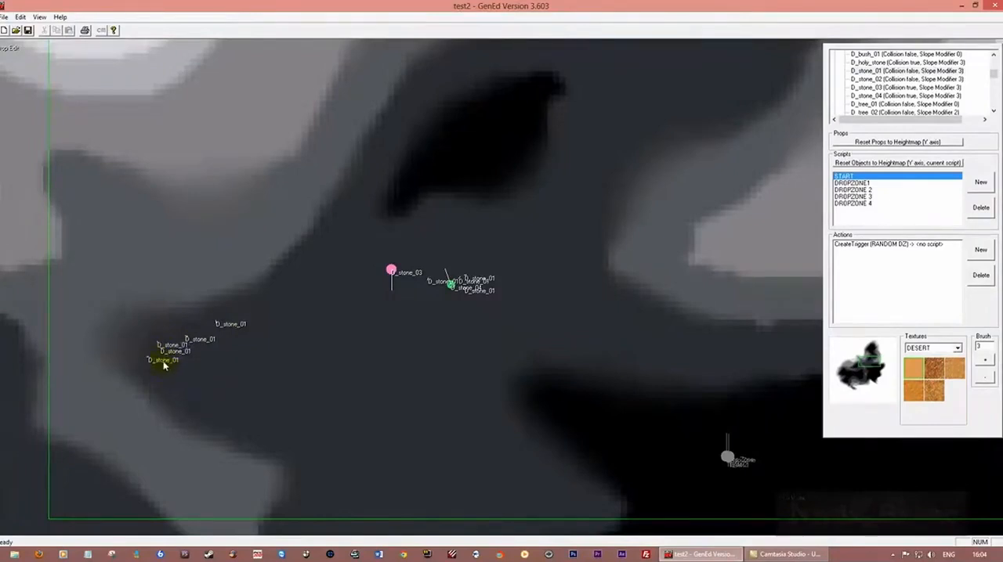
right_click(164, 365)
left_click(173, 366)
right_click(157, 369)
left_click(171, 375)
right_click(175, 381)
left_click(188, 389)
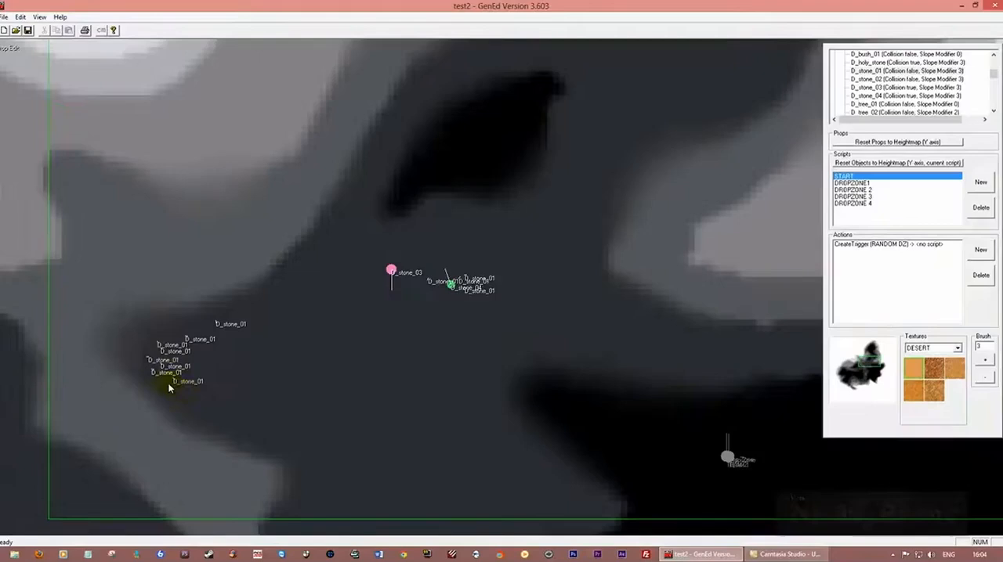
right_click(168, 384)
left_click(188, 389)
right_click(192, 393)
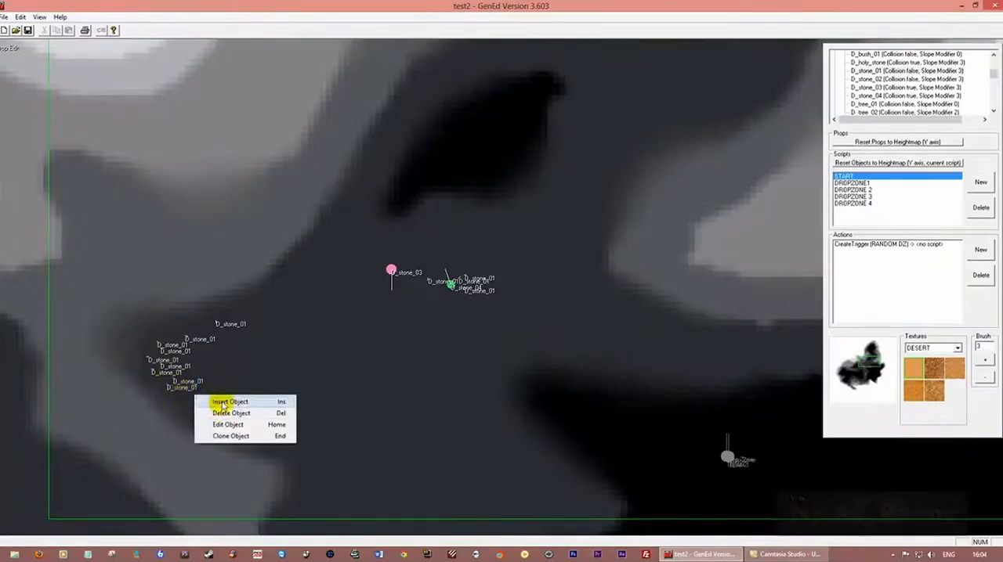
left_click(206, 401)
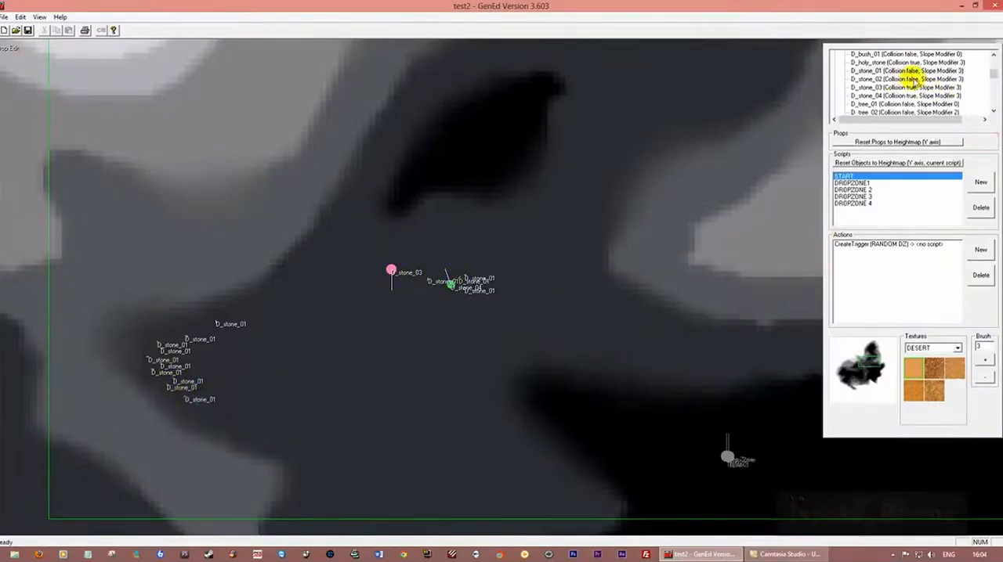
Insert a D_stone_03 prop in the middle of the western arc of D_stone_01 props
left_click(876, 96)
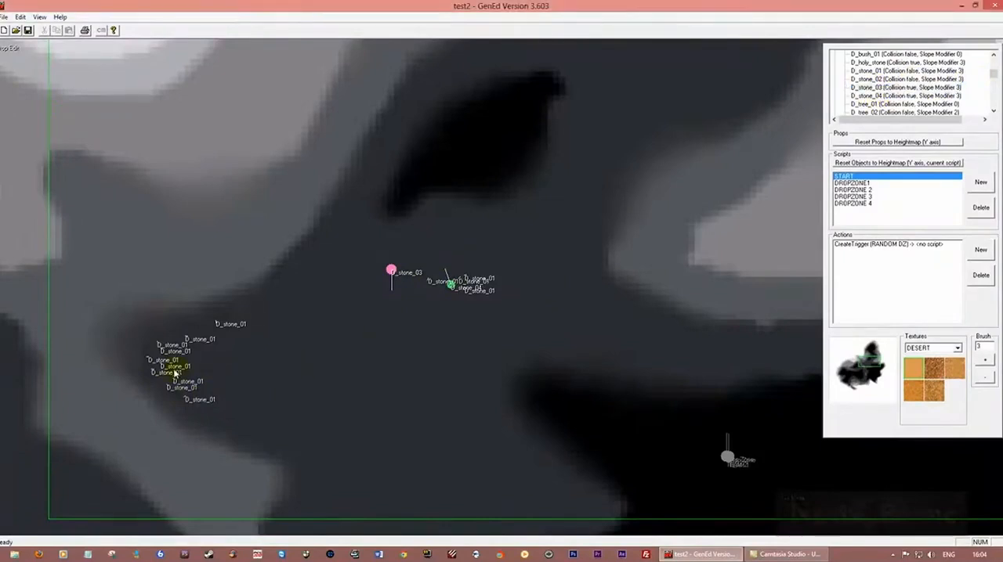
right_click(194, 357)
left_click(207, 360)
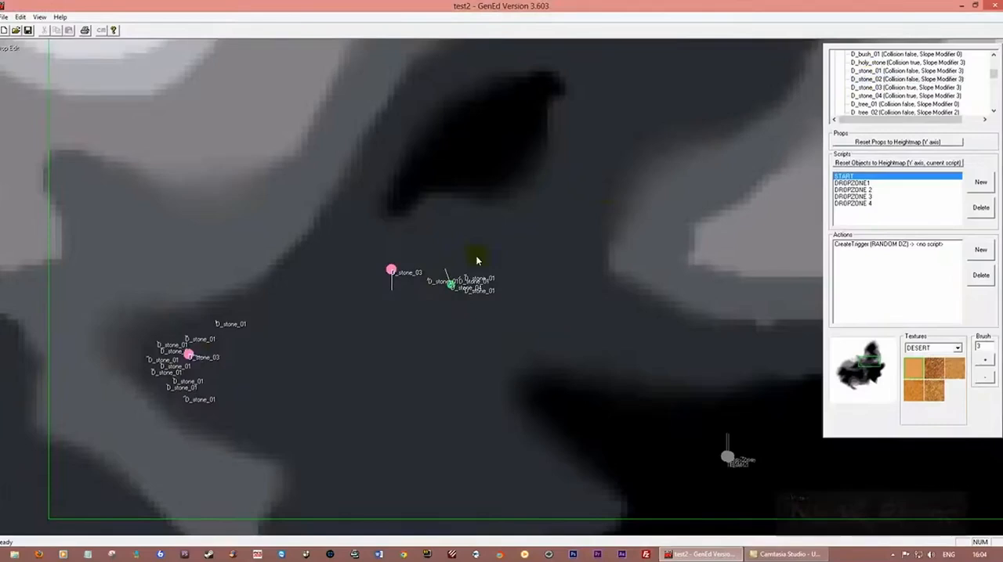
Insert seven D_stone_02 props around the D_stone_03 object that lies just west of D_stone_04
right_click(396, 269)
left_click(423, 267)
right_click(385, 271)
left_click(399, 268)
right_click(379, 286)
left_click(388, 289)
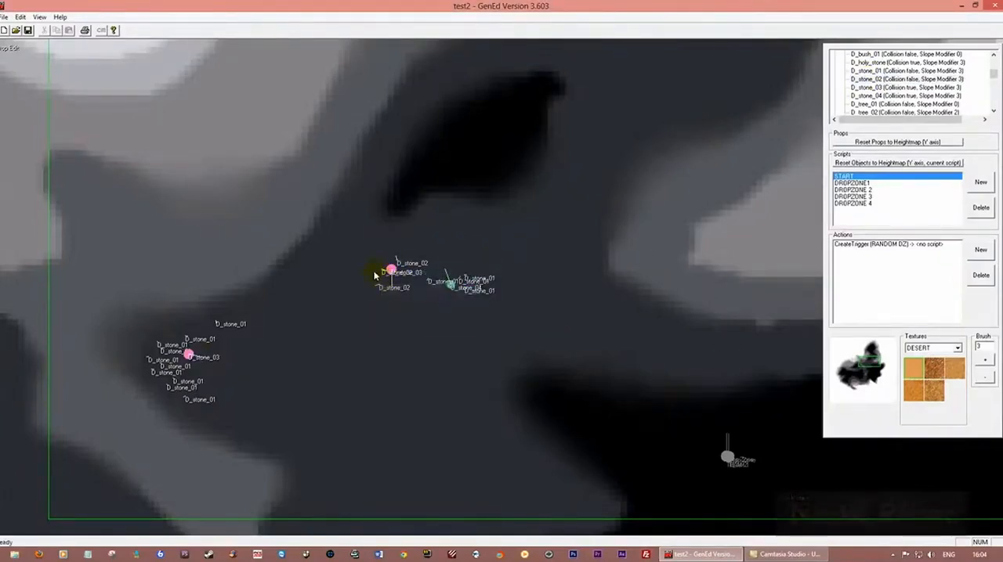
right_click(375, 273)
left_click(404, 277)
right_click(401, 275)
left_click(431, 282)
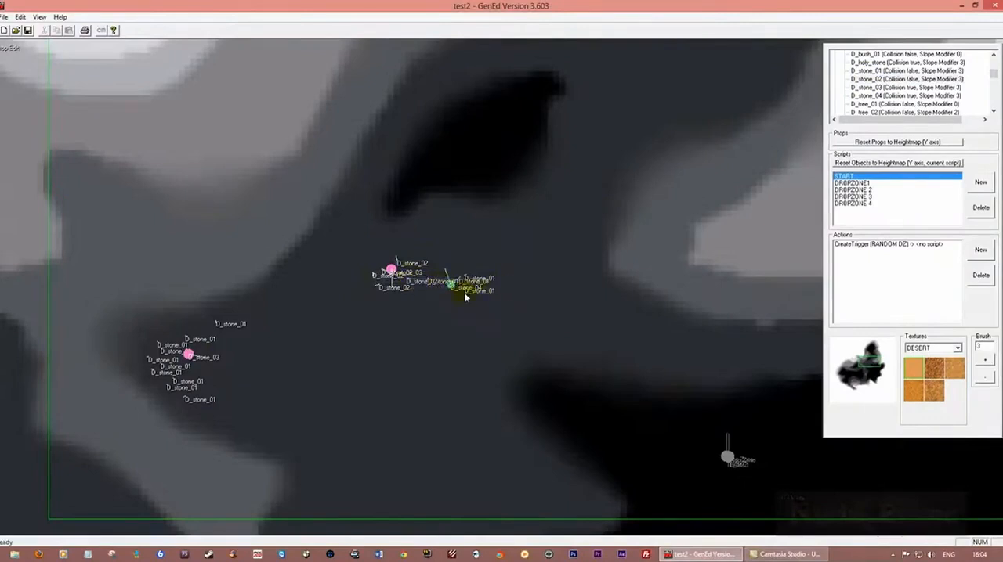
right_click(401, 270)
left_click(427, 274)
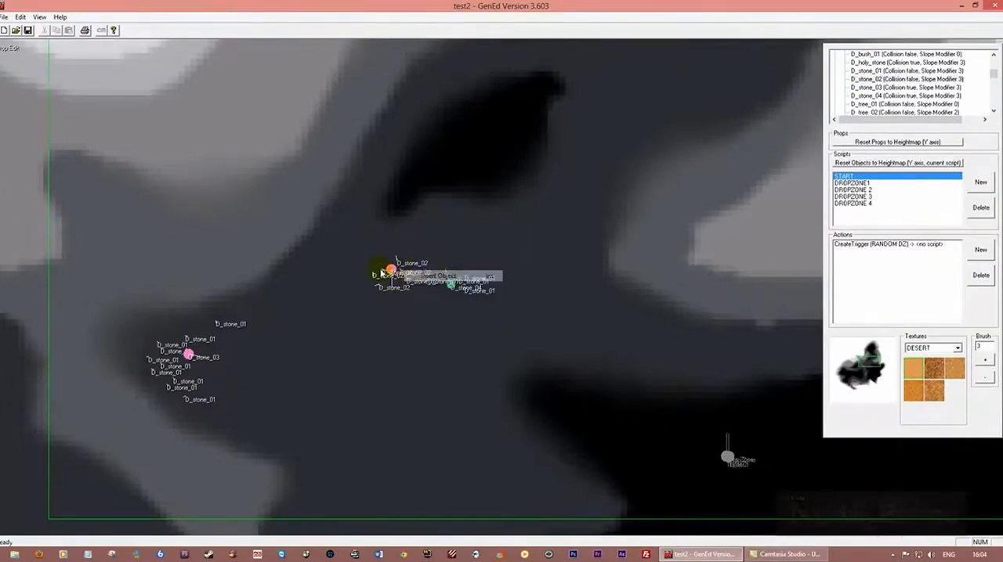
right_click(375, 268)
left_click(394, 274)
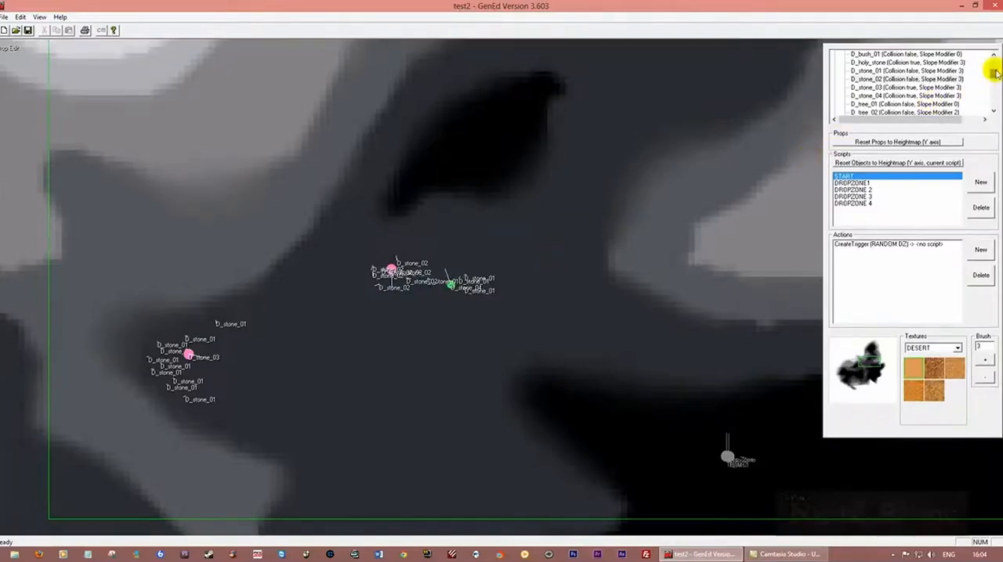
left_click_drag(994, 72, 997, 71)
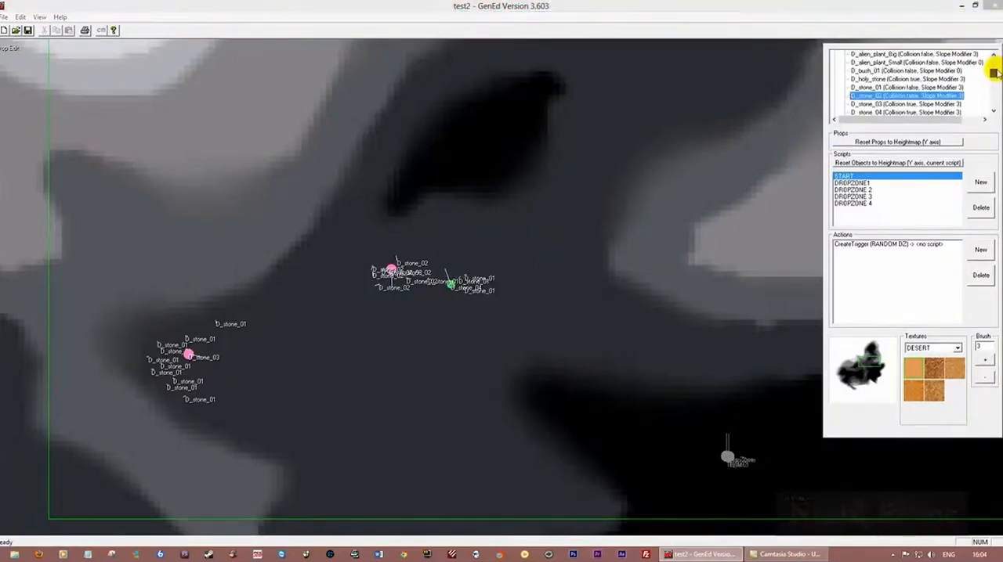
left_click(416, 230)
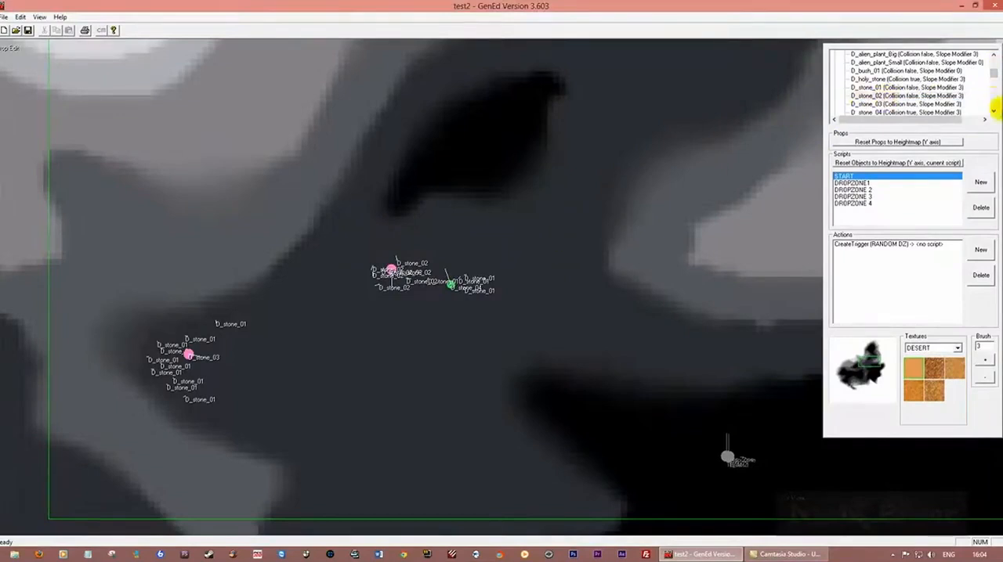
left_click(994, 110)
left_click(993, 110)
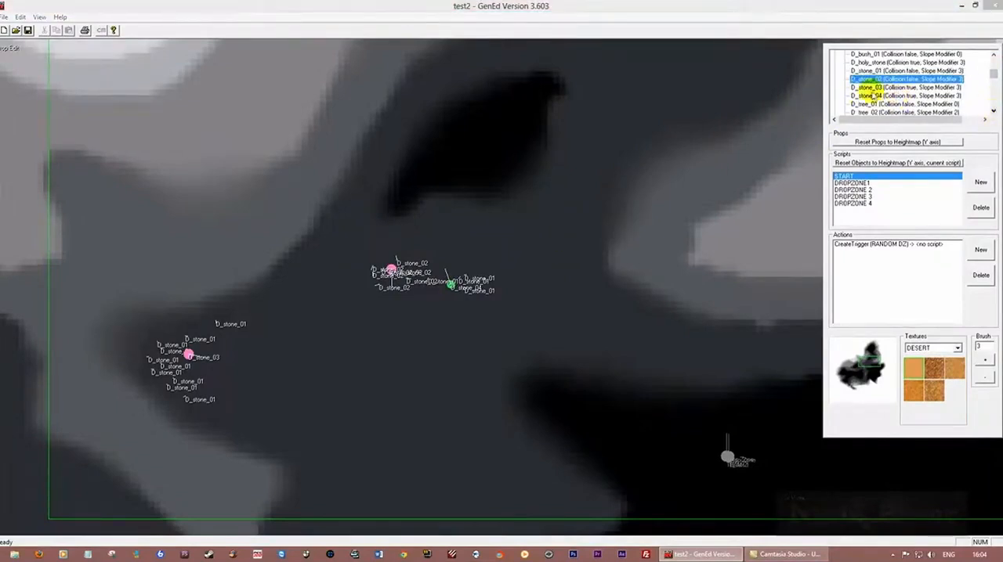
left_click(417, 251)
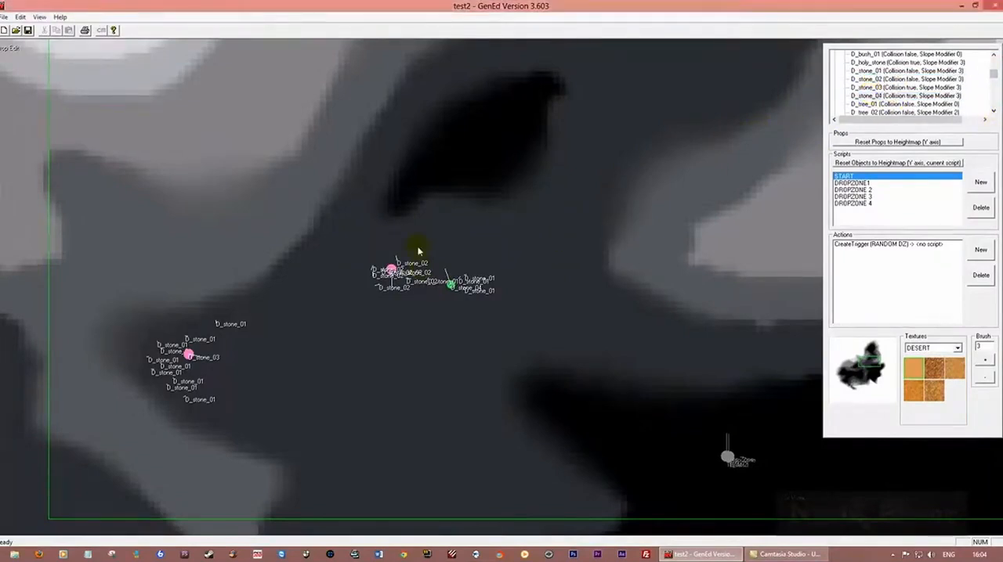
Build a stone cluster in the black patch north of the existing stones from one D_stone_04, two D_stone_03 and five D_stone_01 props
right_click(487, 130)
left_click(521, 134)
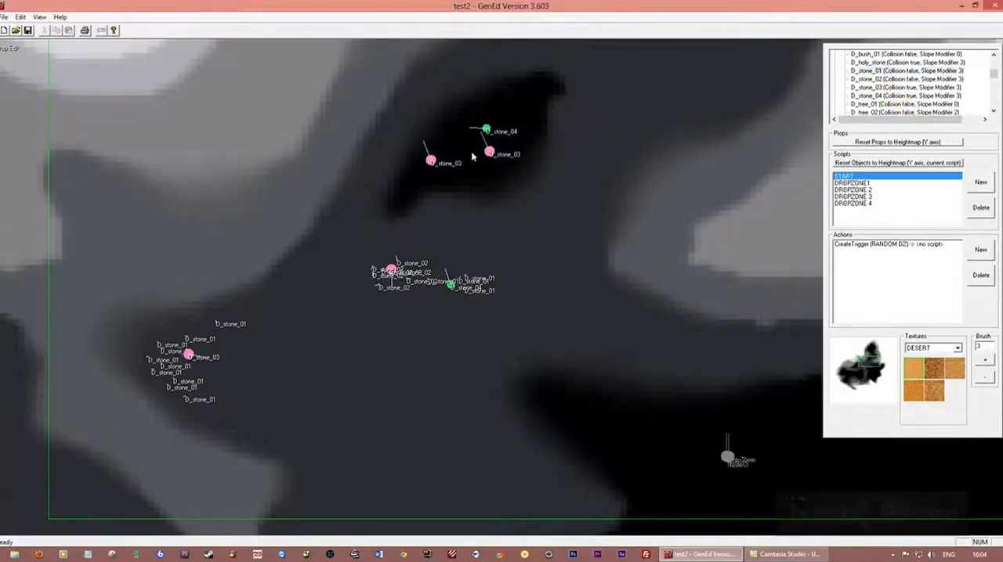
right_click(471, 152)
left_click(489, 156)
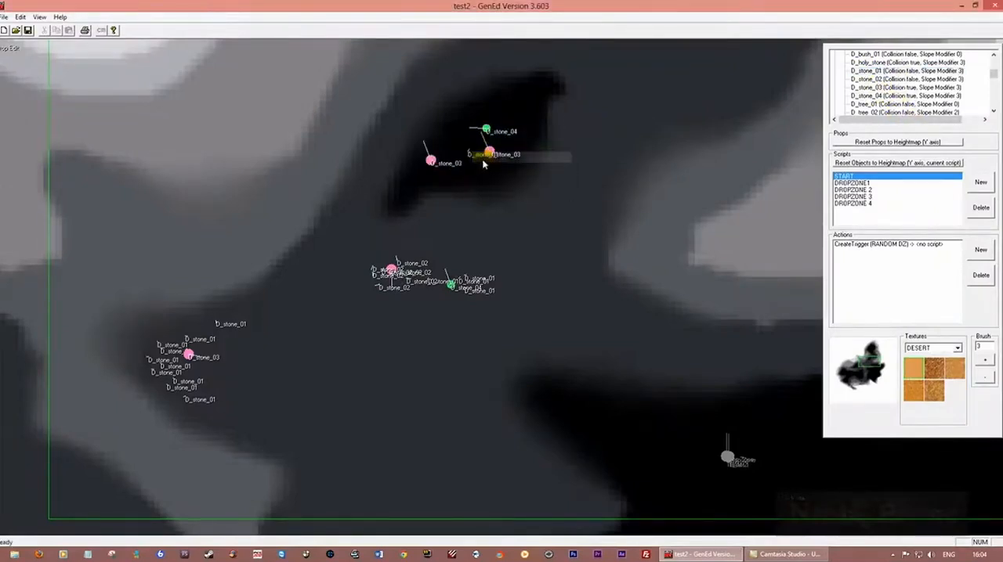
right_click(485, 151)
left_click(498, 159)
right_click(506, 147)
left_click(513, 151)
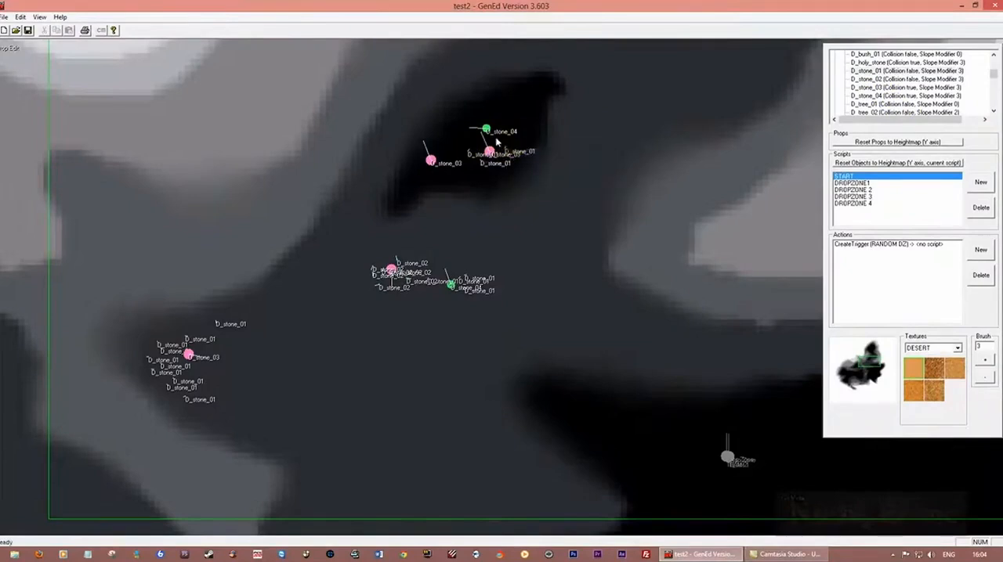
right_click(494, 137)
left_click(516, 146)
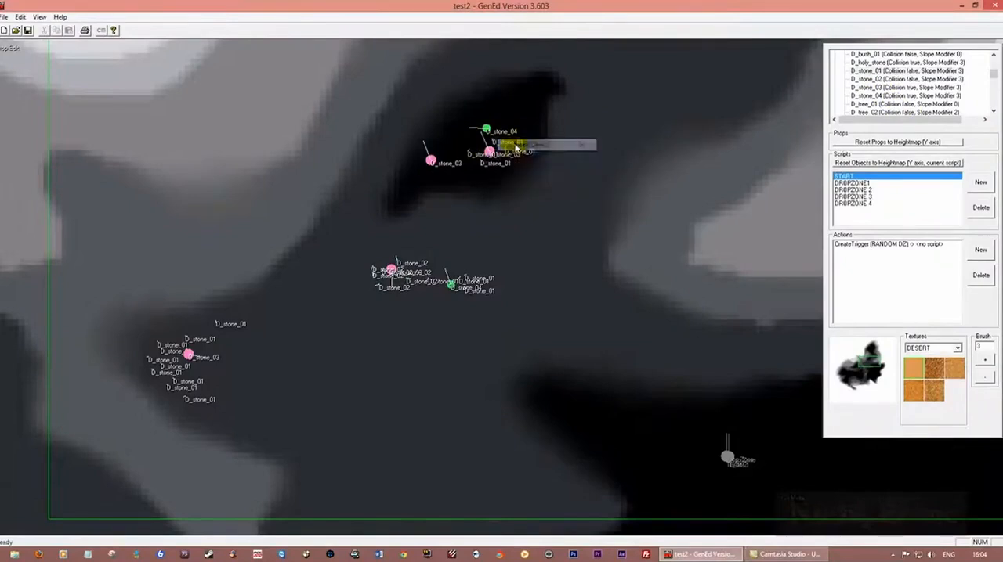
right_click(473, 164)
left_click(496, 172)
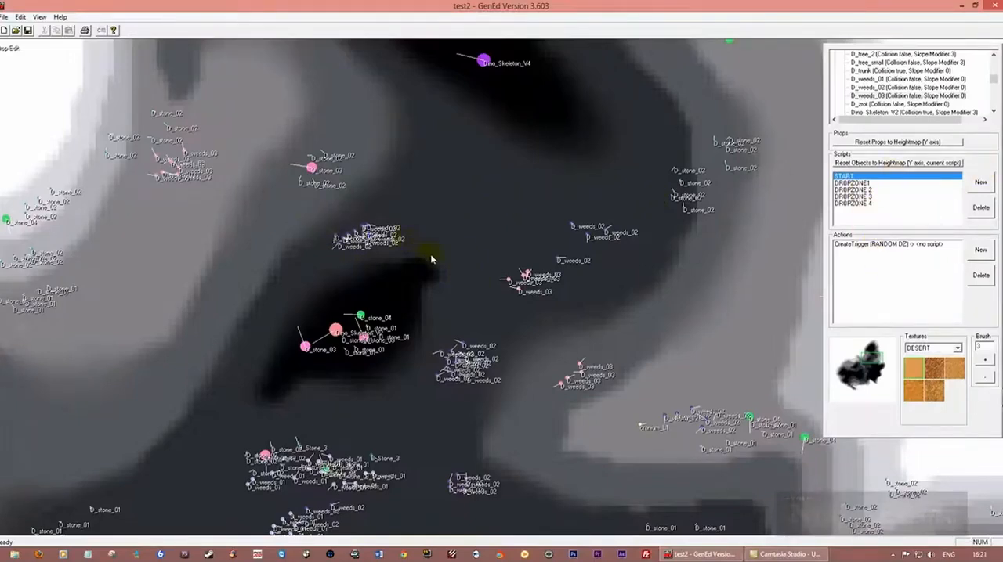
Save the map with its new stone, weed and skeleton props, overwriting the existing file
left_click(28, 31)
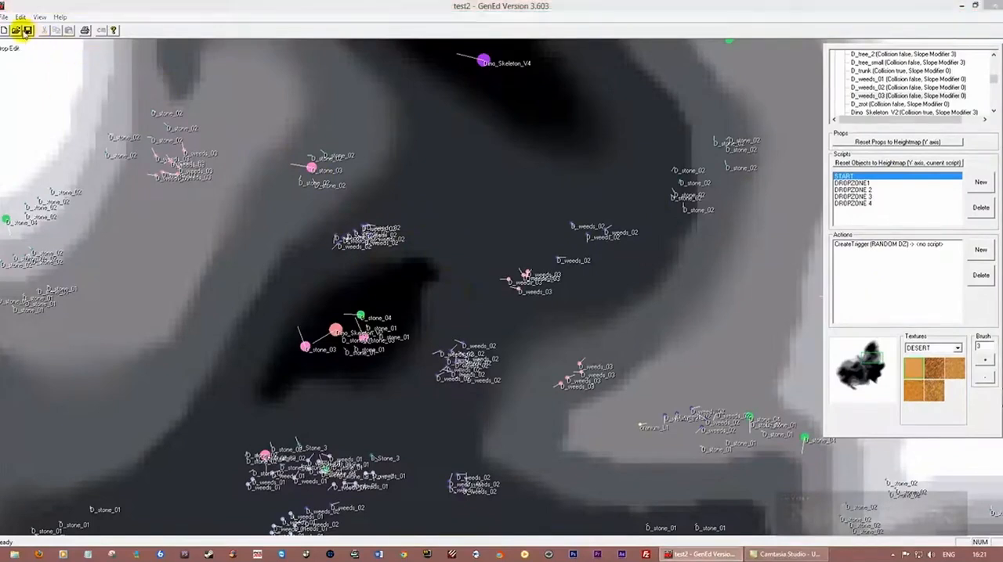
left_click(502, 302)
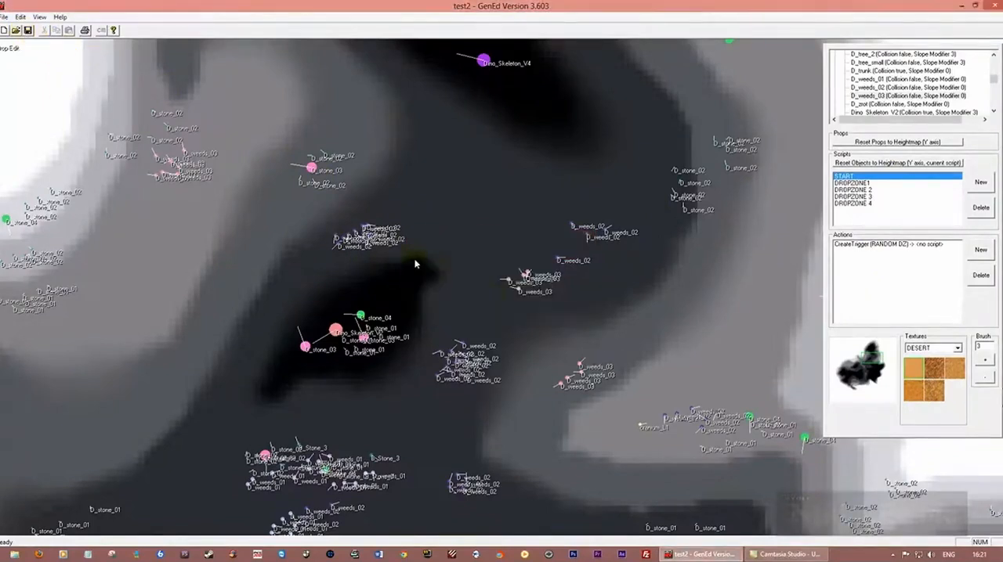
Examine the placement of stones, weeds, trees and skeletons across the map's northern and eastern playable area
key("Down")
key("Down")
key("Down")
key("Down")
key("Down")
key("Down")
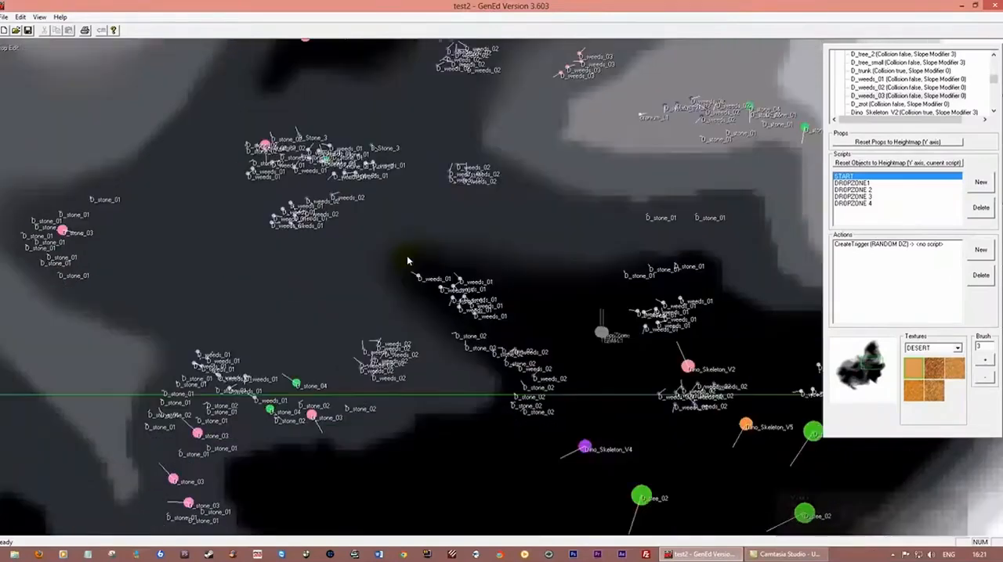
key("Down")
scroll(445, 272, "down", 4)
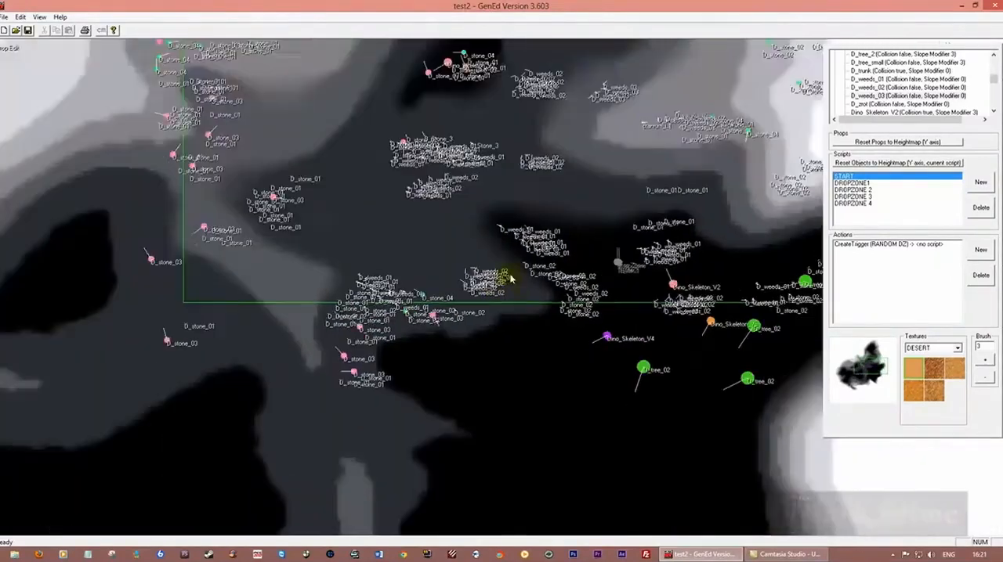
scroll(481, 245, "down", 1)
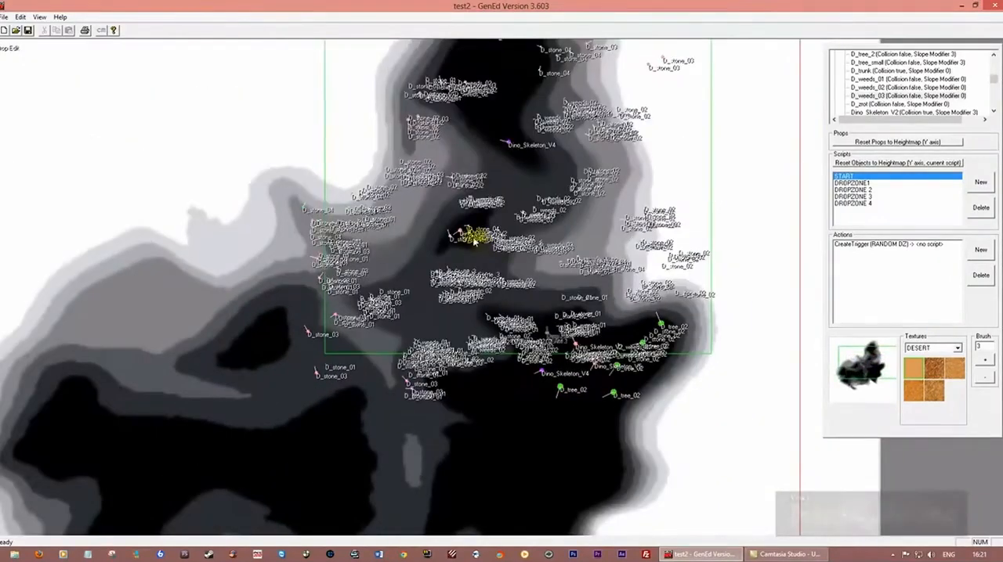
key("Up")
key("Up")
key("Up")
key("Up")
key("Right")
key("Right")
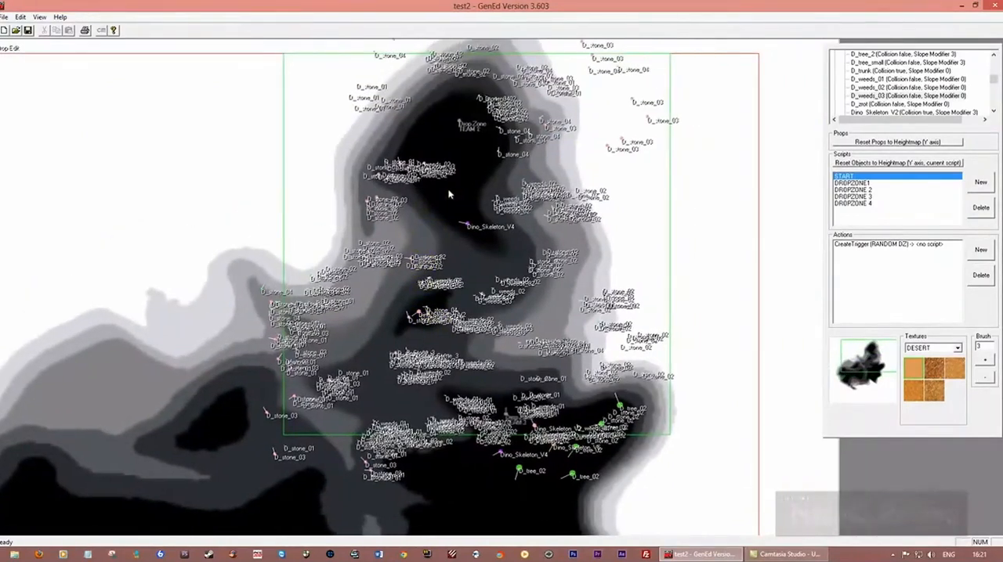
key("Up")
key("Up")
key("Up")
key("Left")
key("Left")
key("Down")
key("Down")
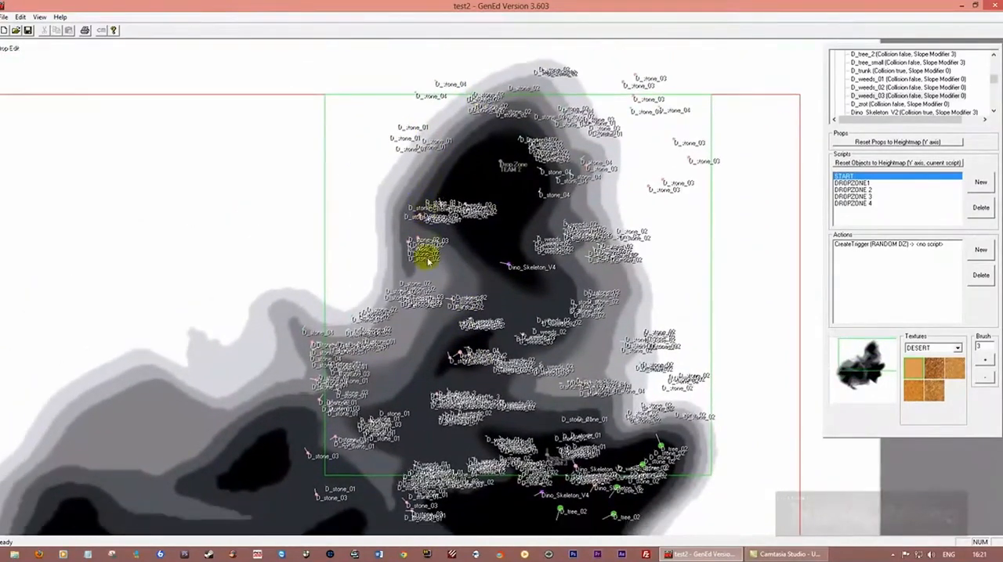
key("Down")
key("Down")
key("Down")
key("Down")
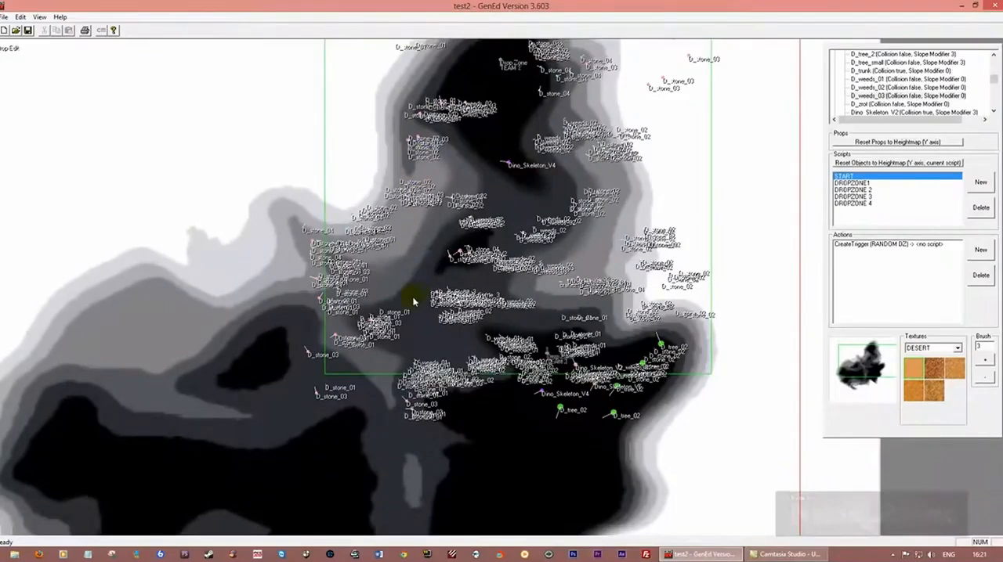
Examine the prop coverage from the map's southwestern valleys up to the northern drop zone
left_click(491, 374)
key("Right")
key("Down")
key("Down")
key("Left")
key("Left")
key("Left")
key("Left")
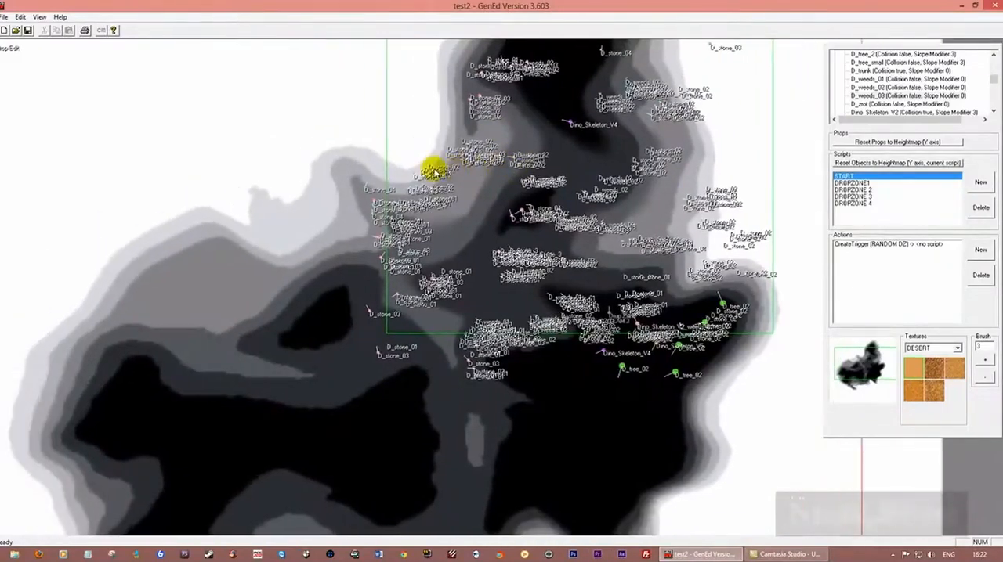
key("Up")
key("Up")
key("Up")
key("Up")
key("Right")
key("Right")
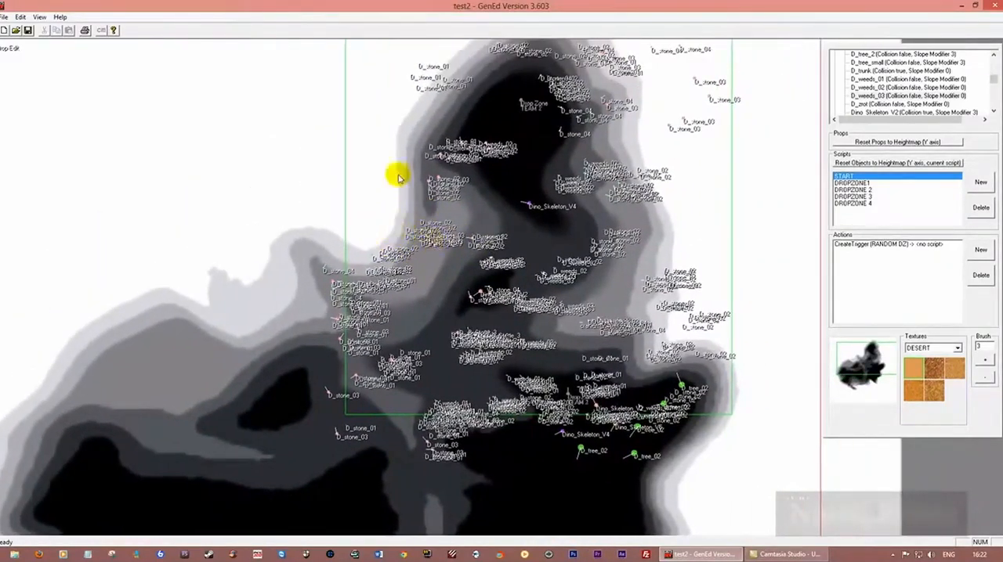
key("Up")
key("Right")
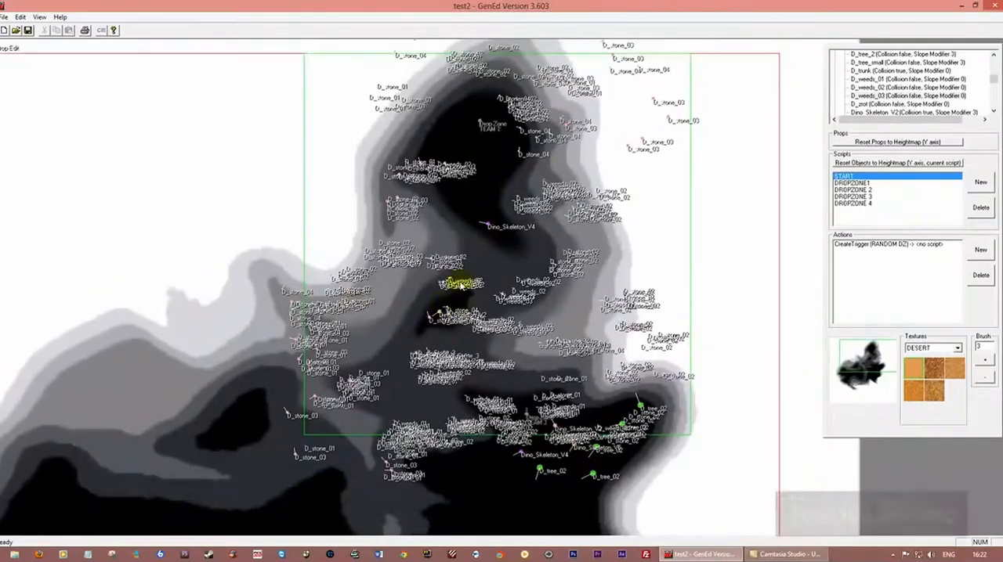
key("Up")
key("Up")
Save test2 again over the existing map before testing it
left_click(28, 31)
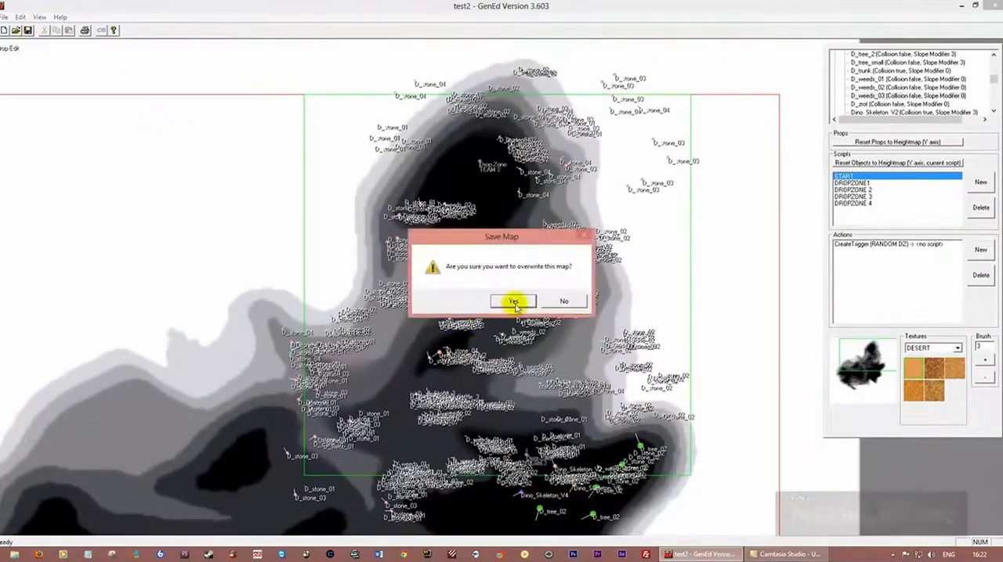
left_click(514, 302)
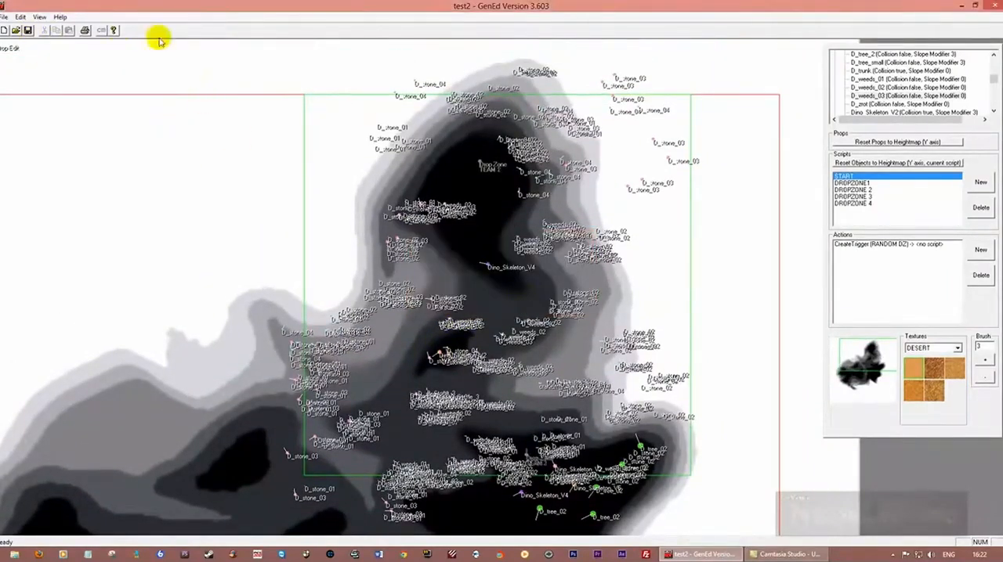
Close GenEd and launch Ground Control from the desktop
key("Down")
key("Down")
key("Right")
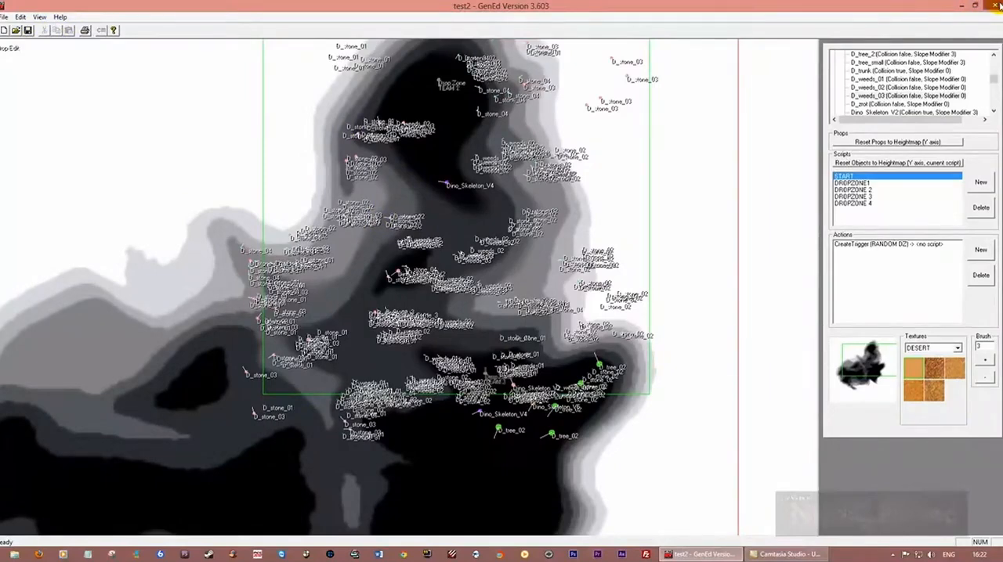
left_click(995, 6)
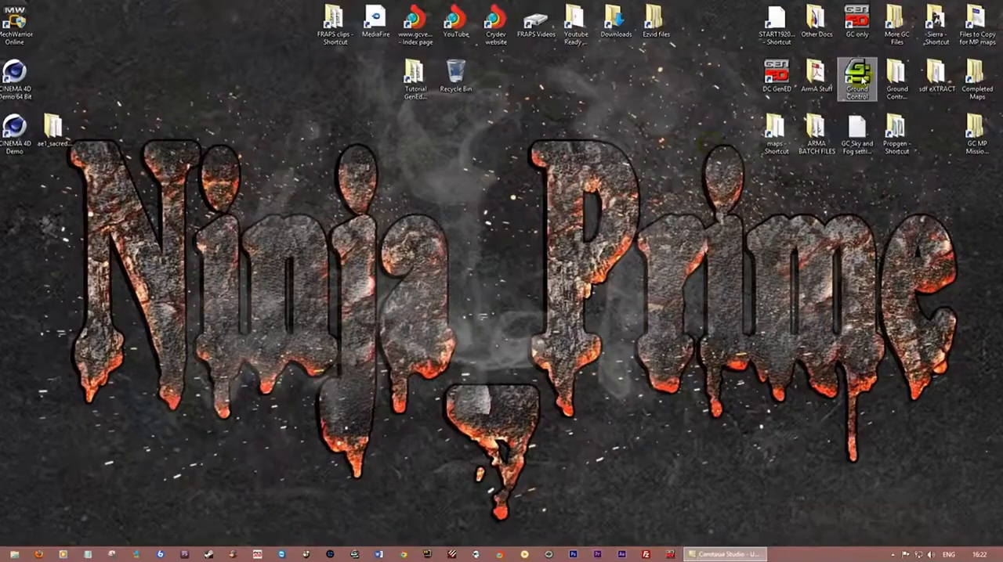
double_click(862, 81)
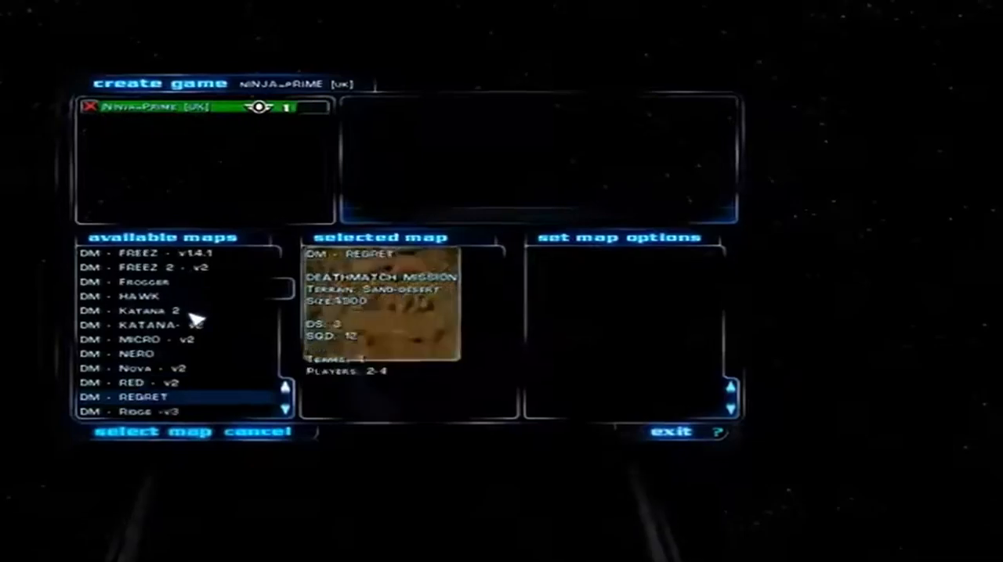
Choose the DM - TEST2 map for the new multiplayer game, mark the player as ready and start the game
scroll(235, 317, "down", 2)
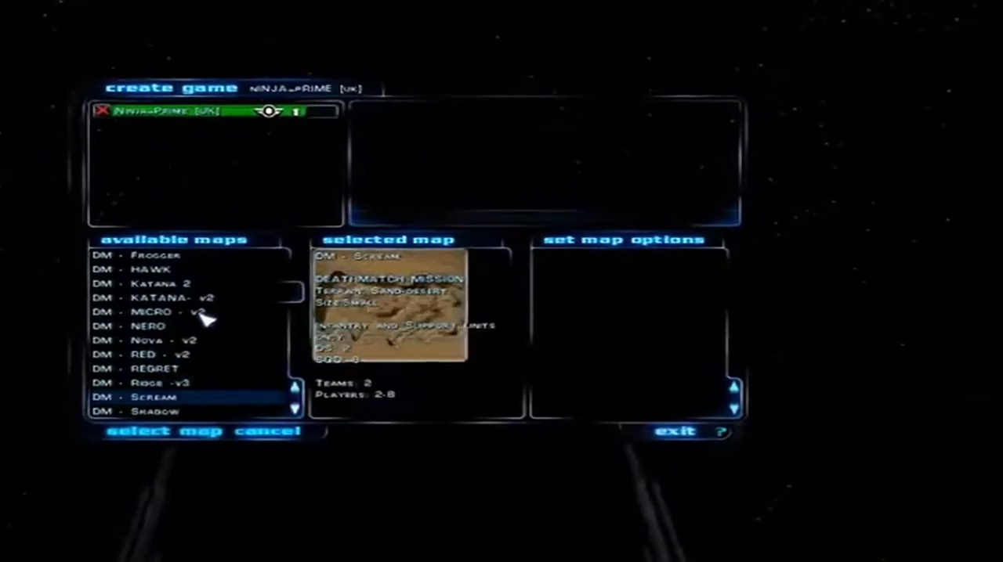
scroll(206, 314, "down", 5)
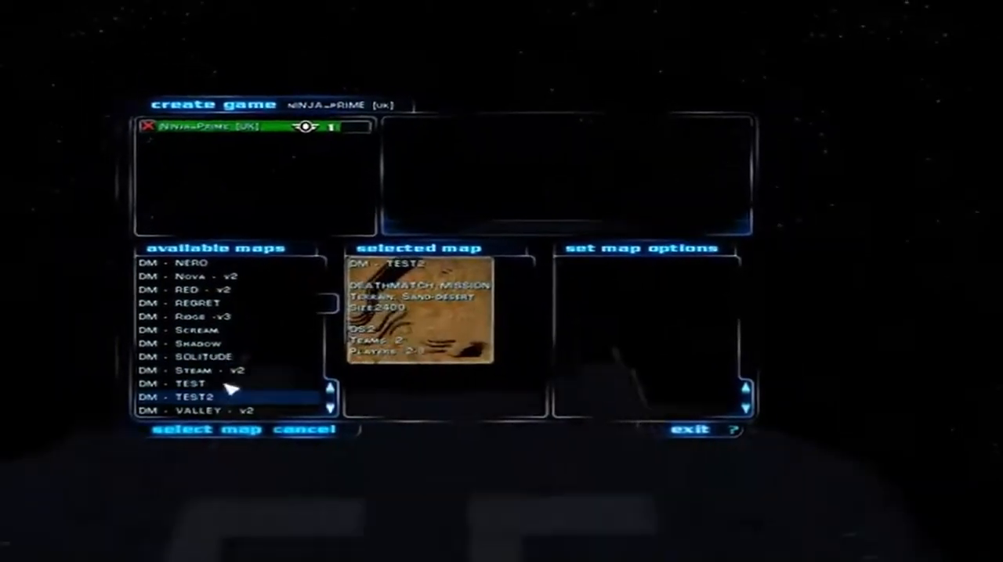
left_click(228, 428)
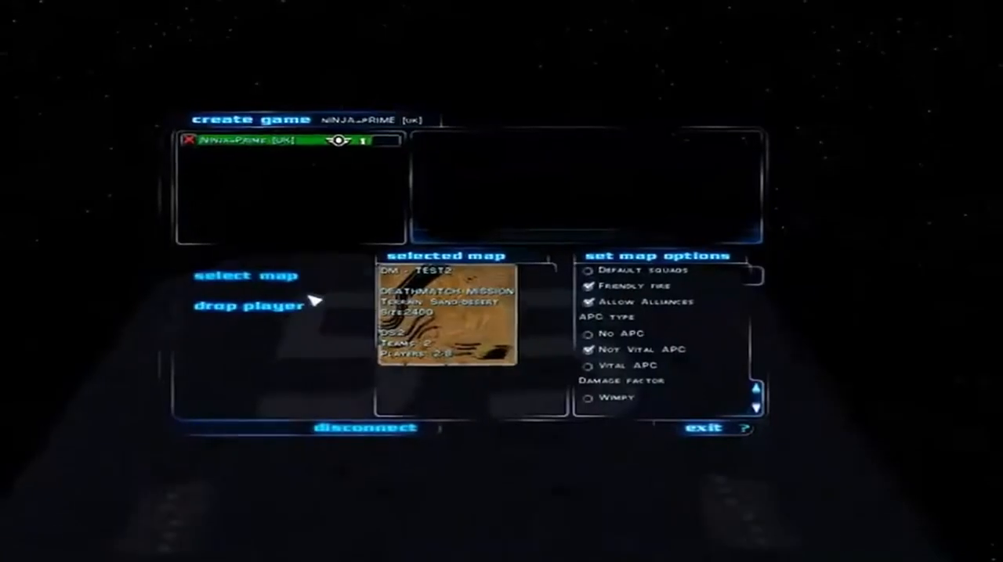
left_click(188, 139)
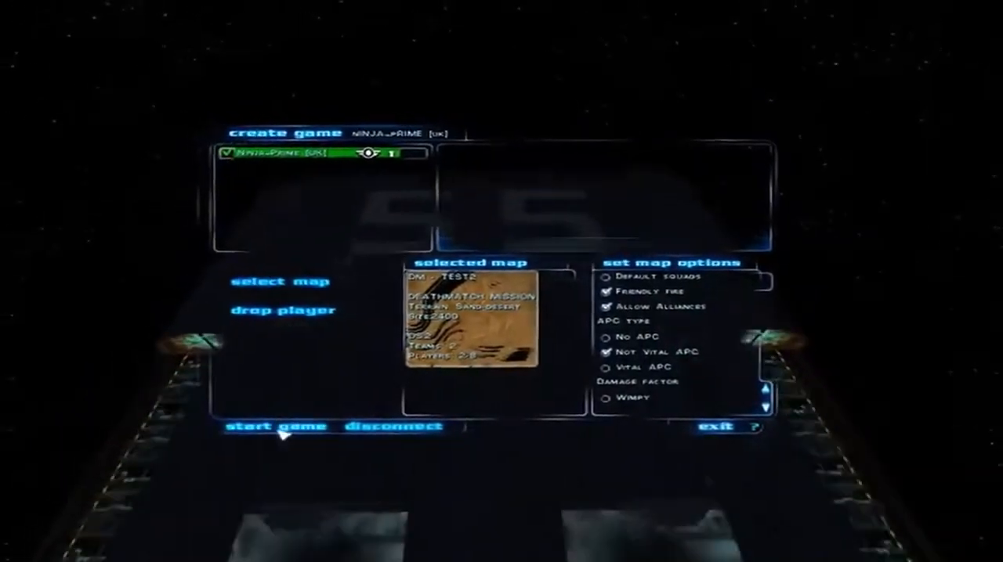
left_click(276, 427)
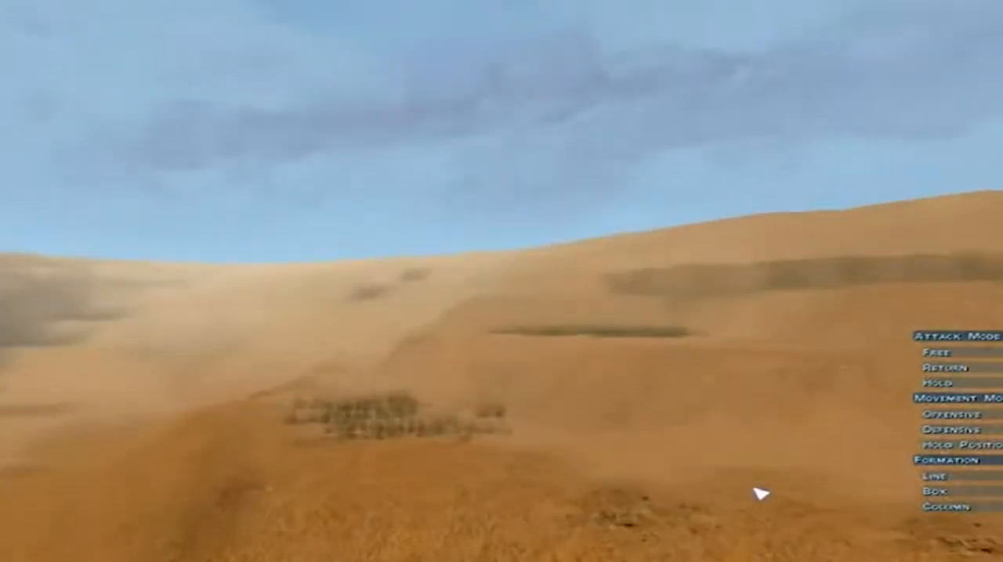
Fly over the desert slopes in the running game to examine how the stones, weeds and ground textures look
right_click_drag(754, 490, 660, 445)
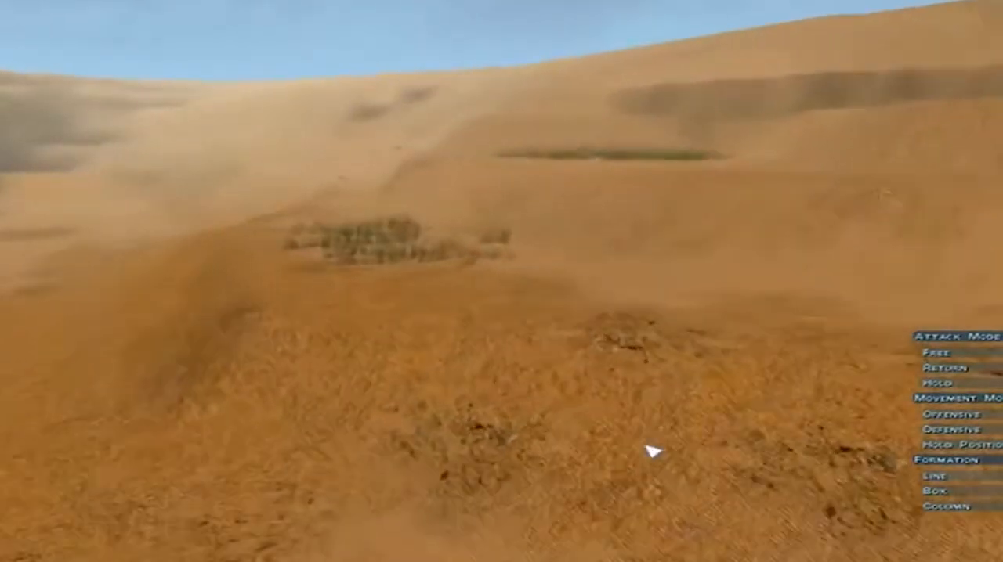
key("w")
key("a")
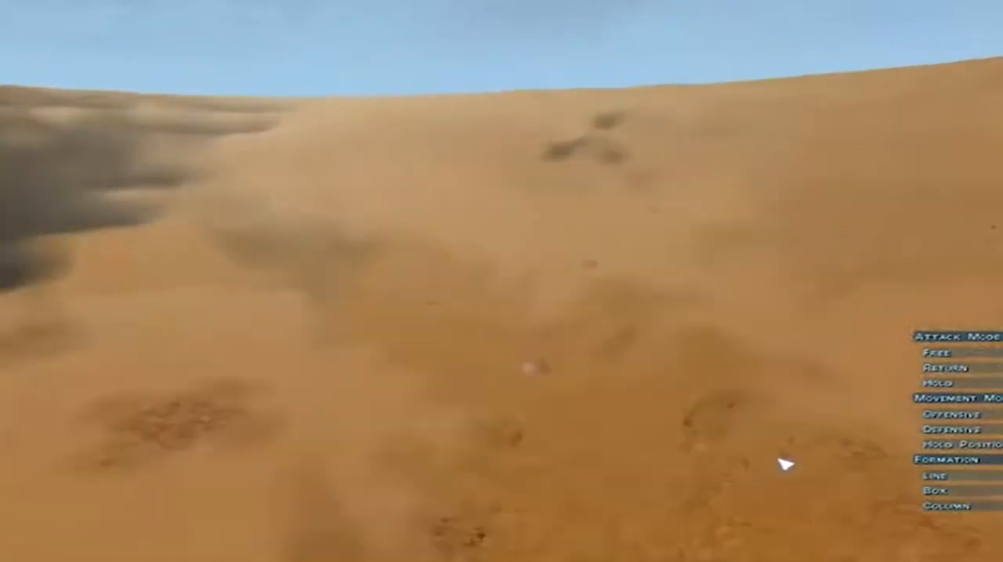
key("w")
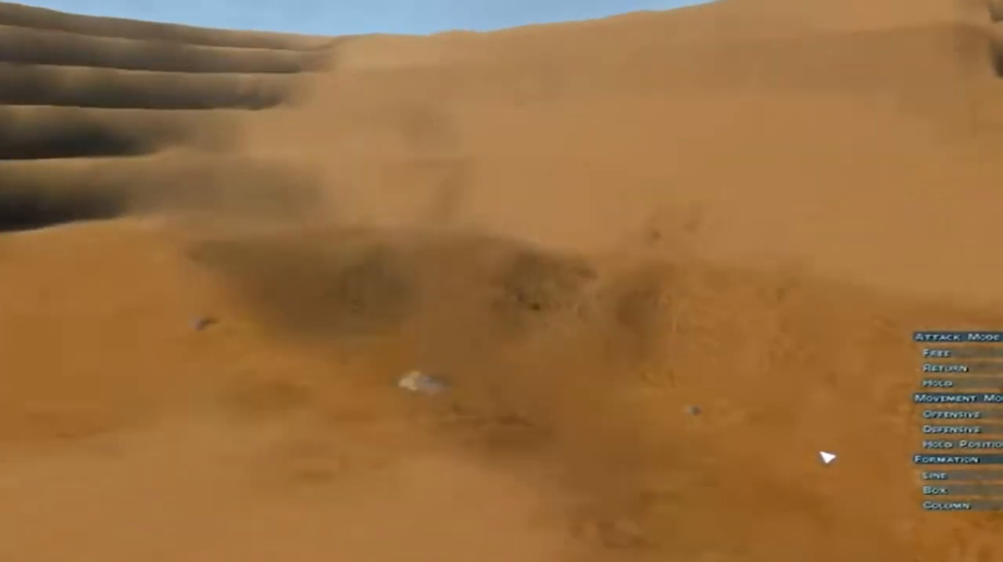
key("w")
key("a")
right_click_drag(824, 456, 966, 457)
key("w")
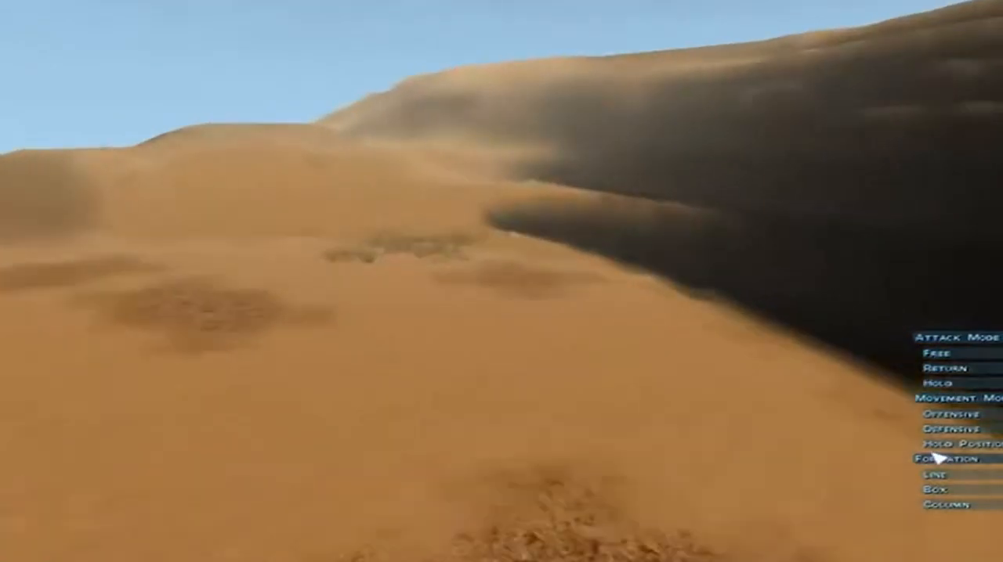
Inspect the weed patches and nearby stones at close range, continuing across the open valley to further weeds
key("w")
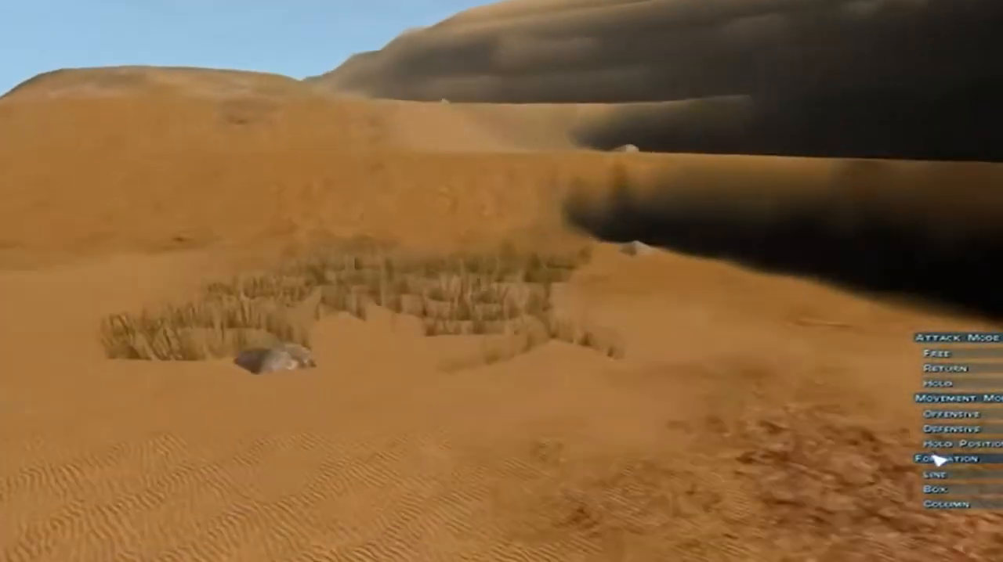
key("w")
key("s")
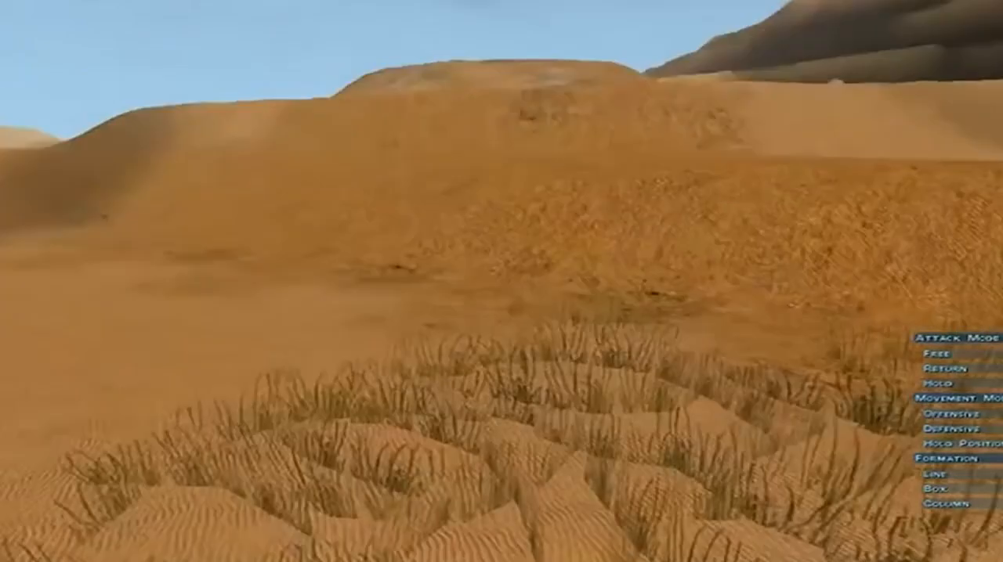
key("s")
key("a")
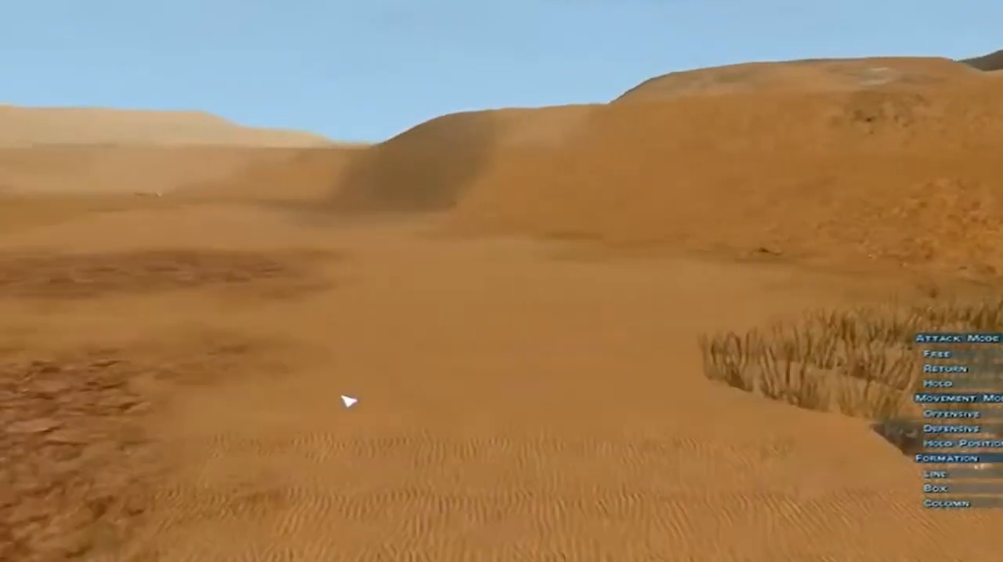
key("w")
key("w")
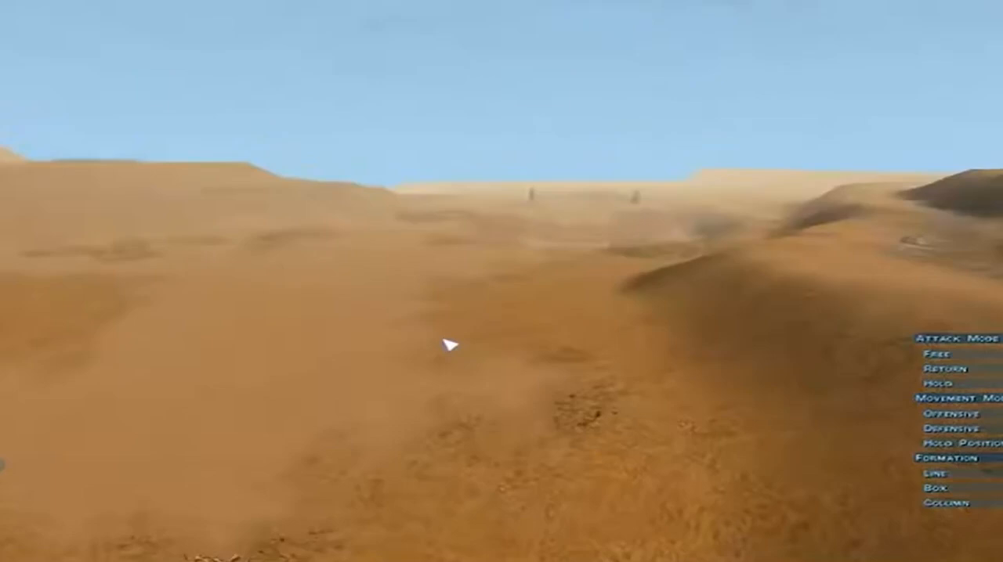
key("w")
key("a")
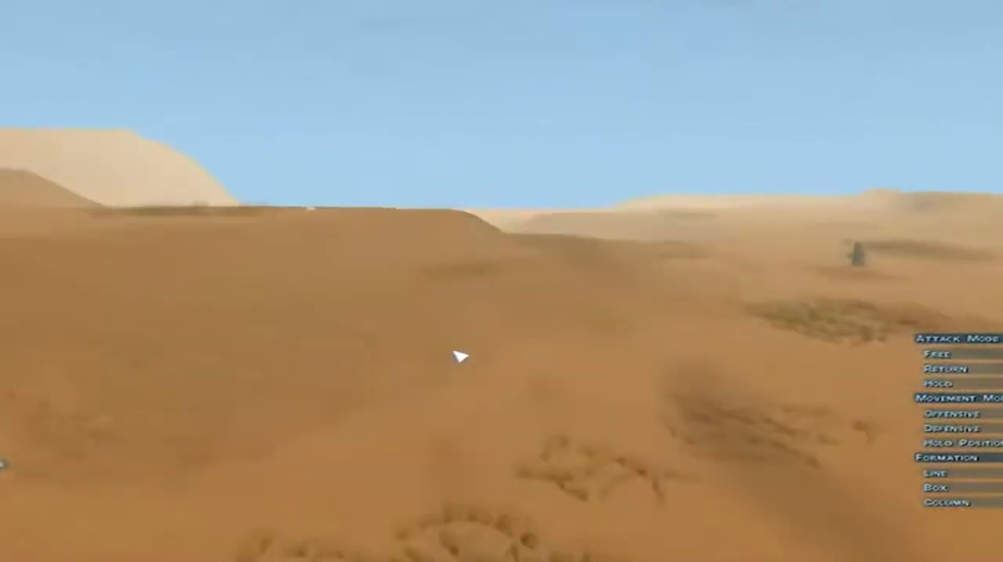
key("w")
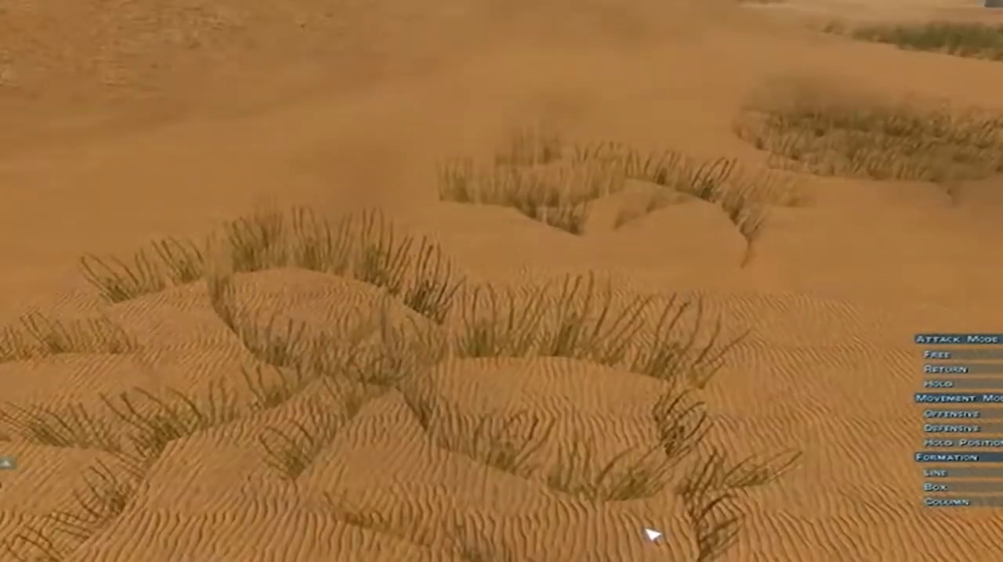
Examine the weed patches, reddish gravel ground, standing stones and lizard-like skeleton across the desert floor and nearby slopes
scroll(609, 394, "down", 5)
key("w")
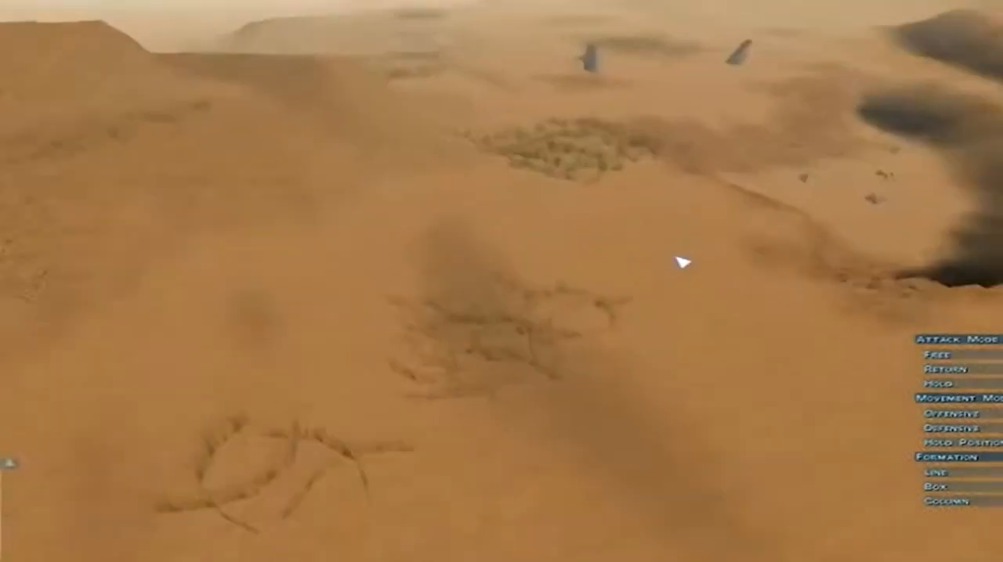
key("w")
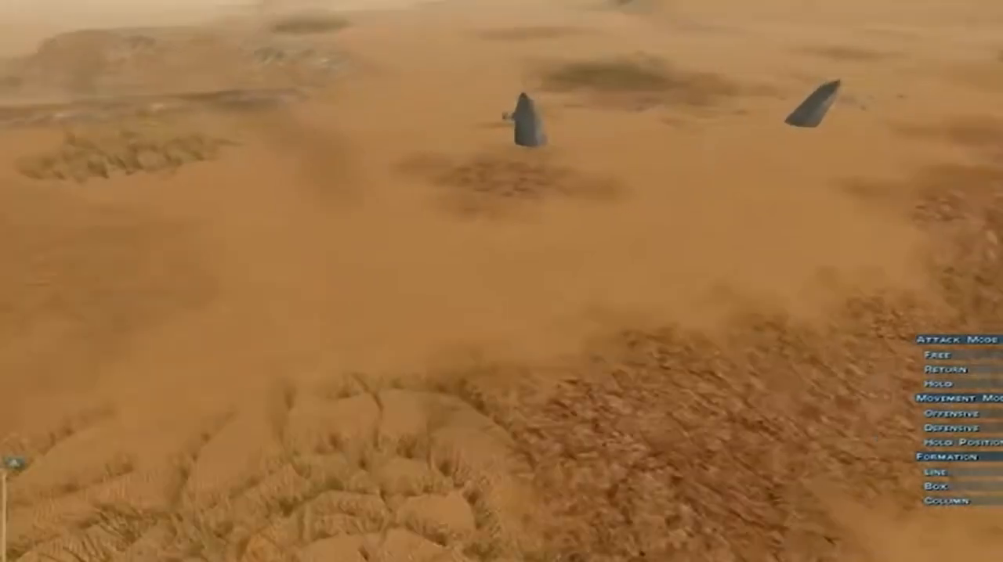
middle_click_drag(501, 281, 467, 266)
key("a")
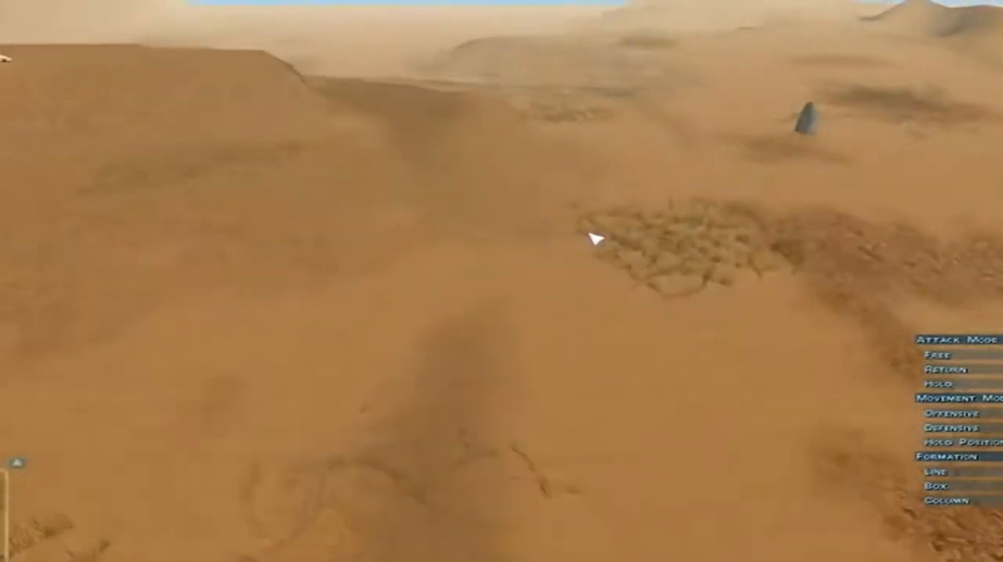
key("s")
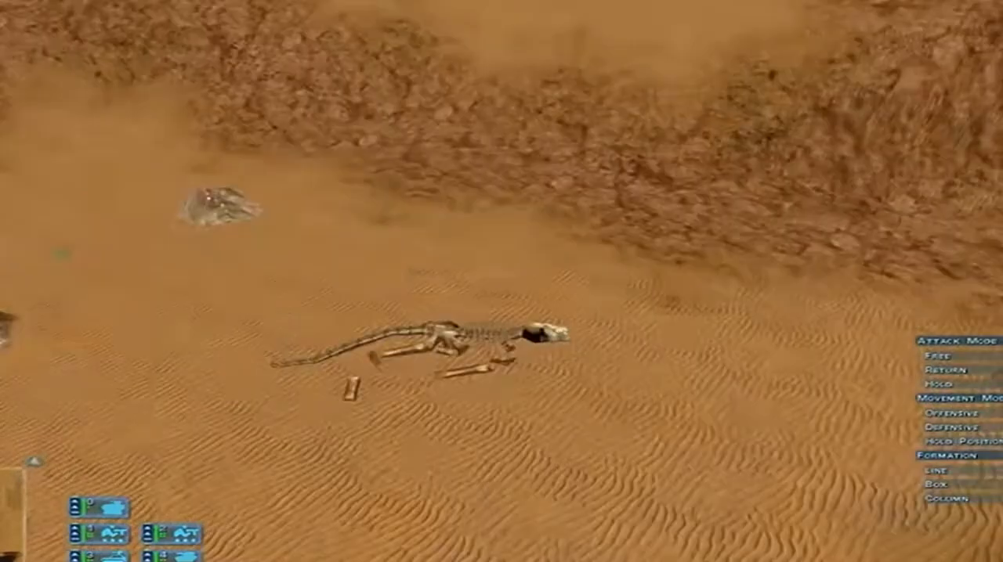
key("Up")
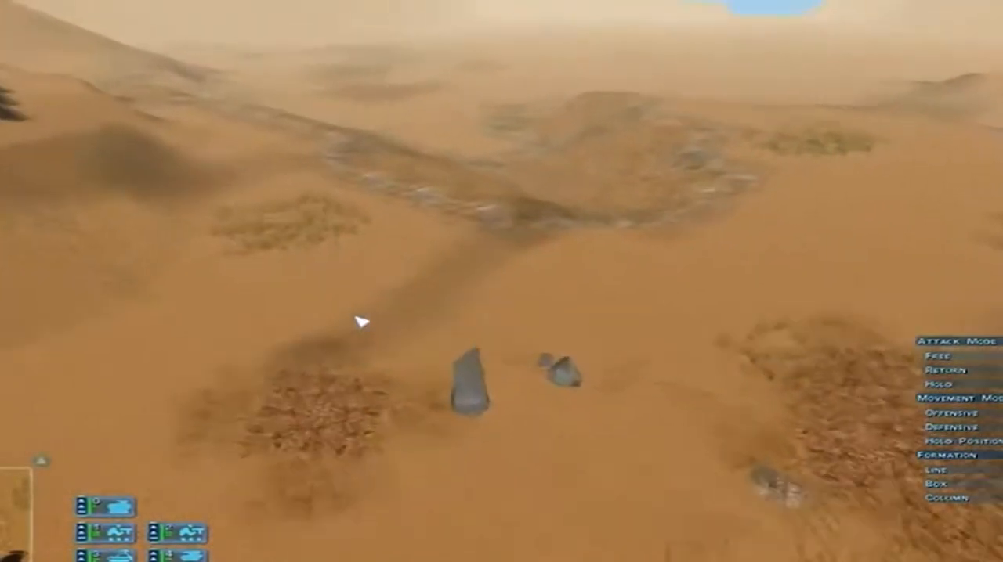
key("Up")
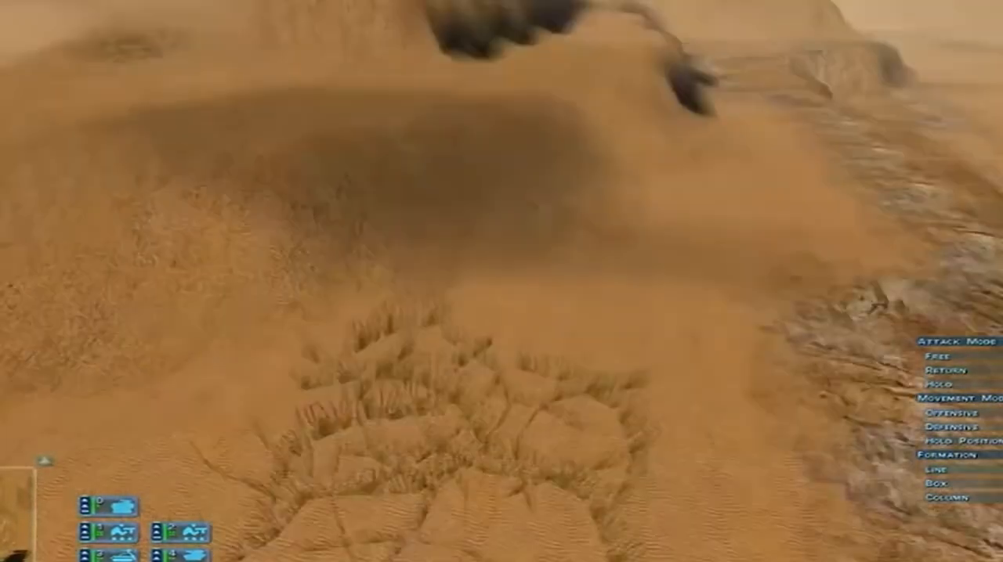
key("Up")
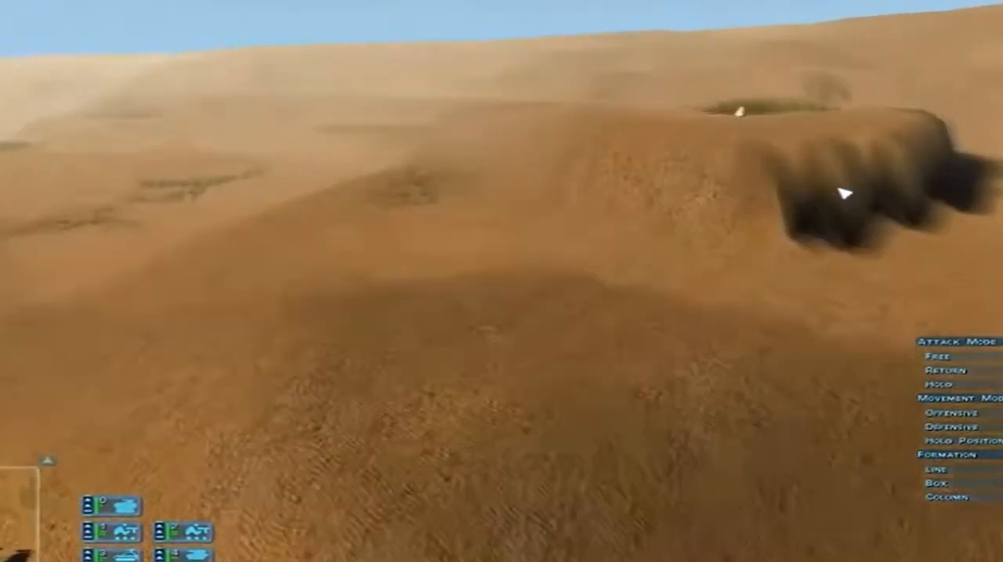
Inspect the skull prop and neighbouring weed patch on the plateau from close to ground level
key("Up")
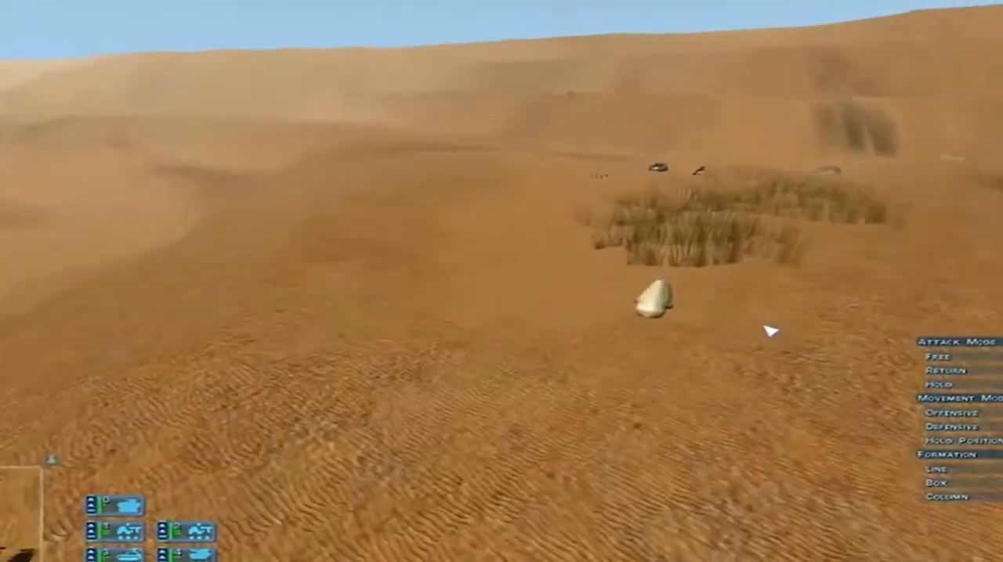
key("Up")
key("Right")
key("Left")
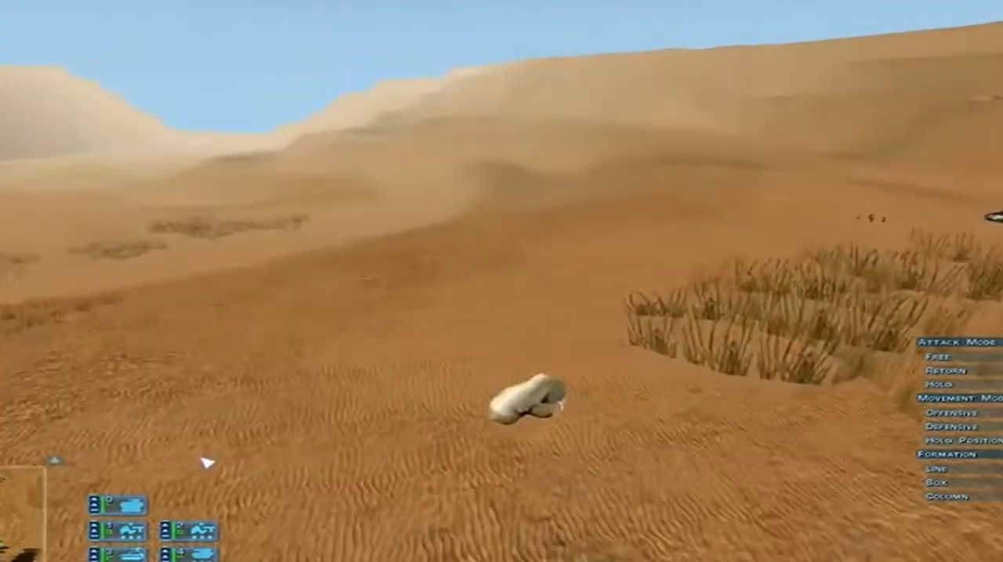
key("Up")
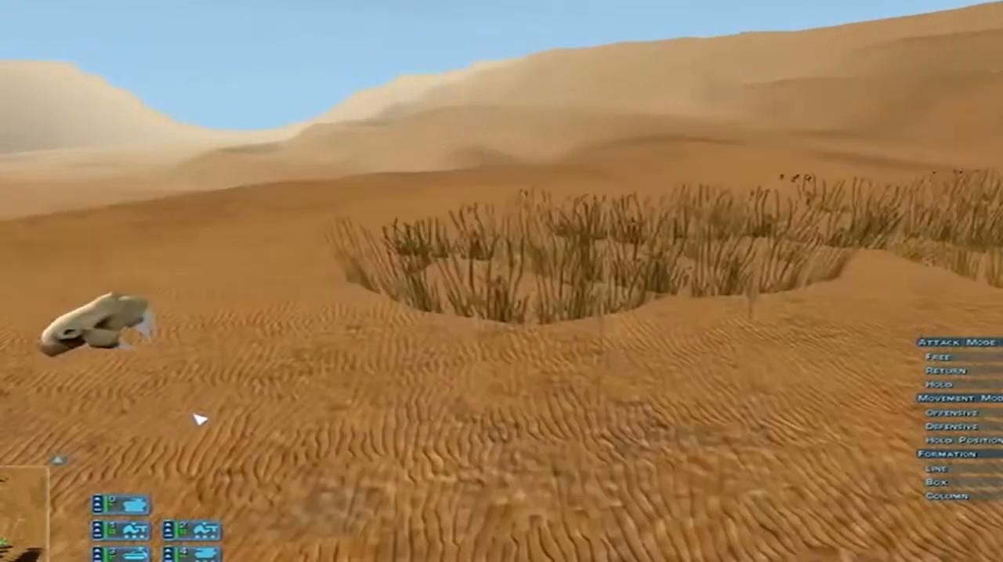
key("Left")
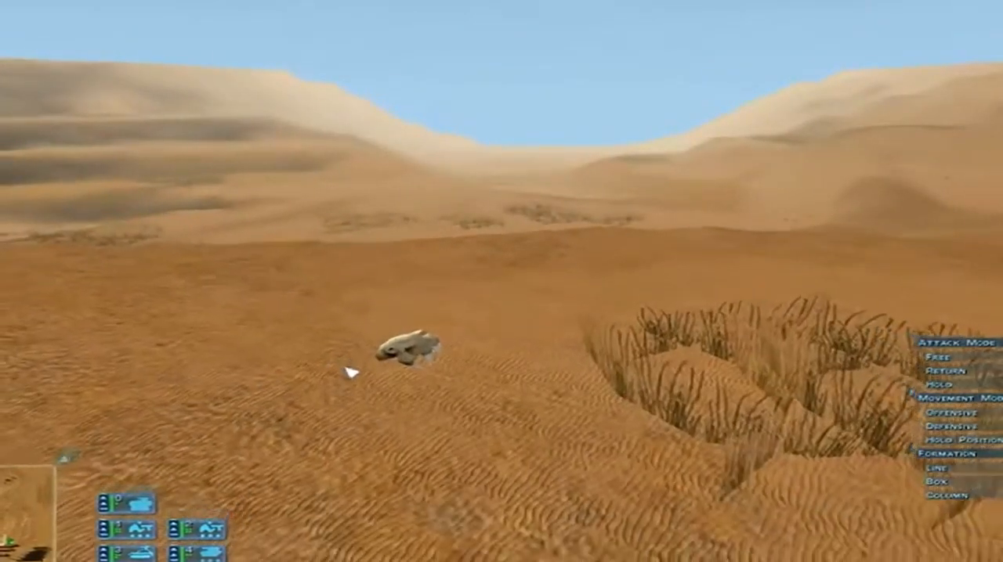
key("Up")
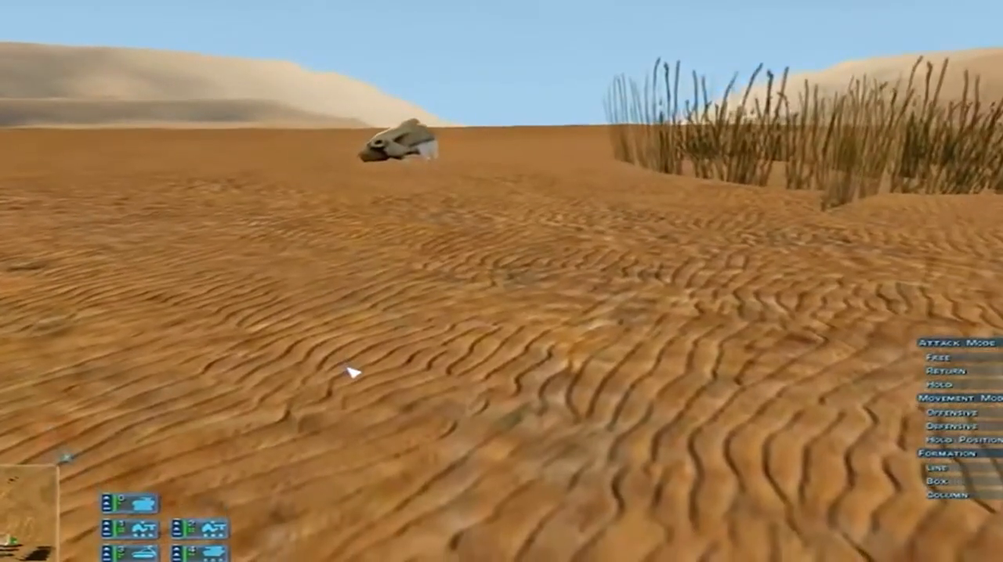
Examine the tanks and infantry around the weed patch, continuing along the plateau's dark ridge to the terraced slopes
scroll(352, 372, "down", 10)
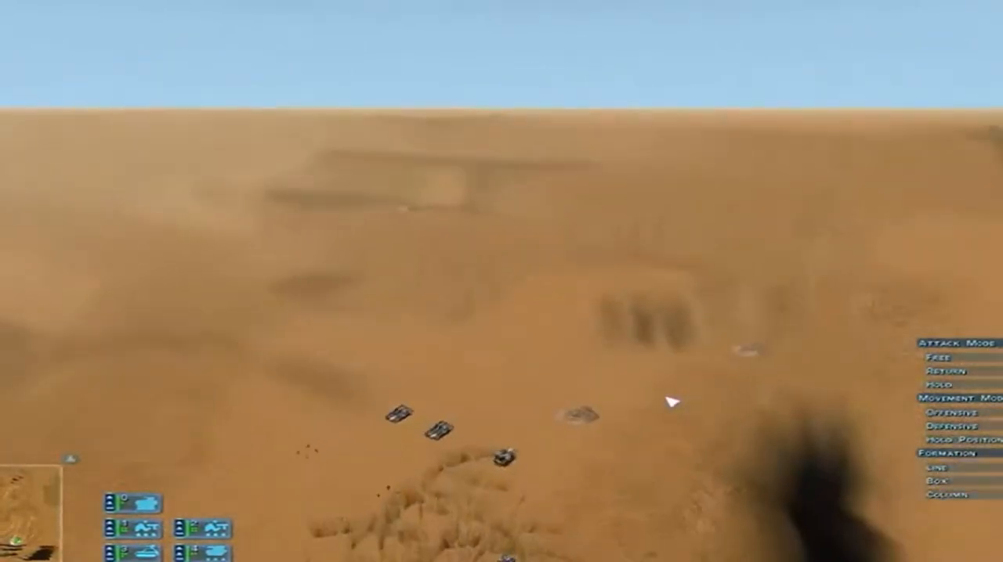
key("Up")
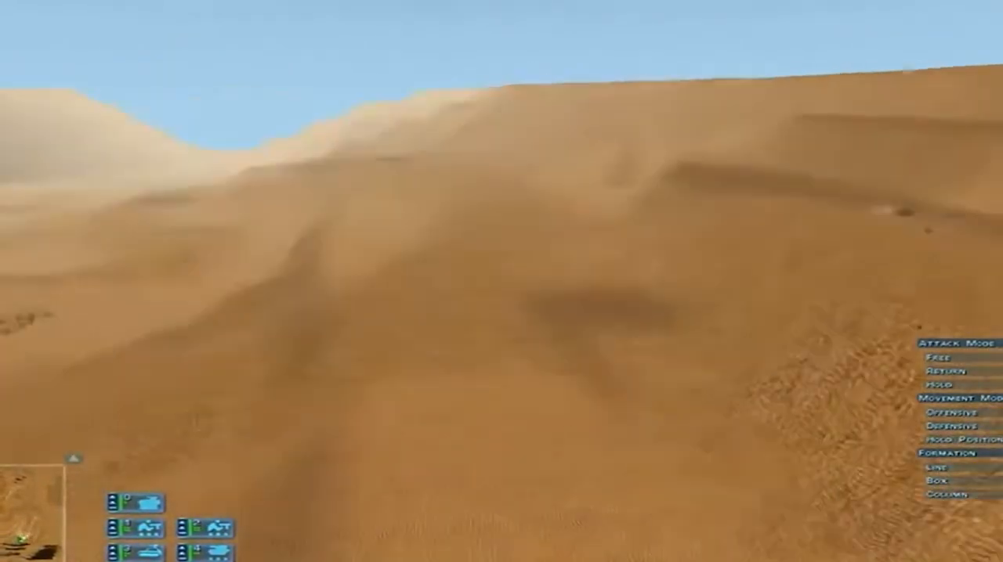
key("Down")
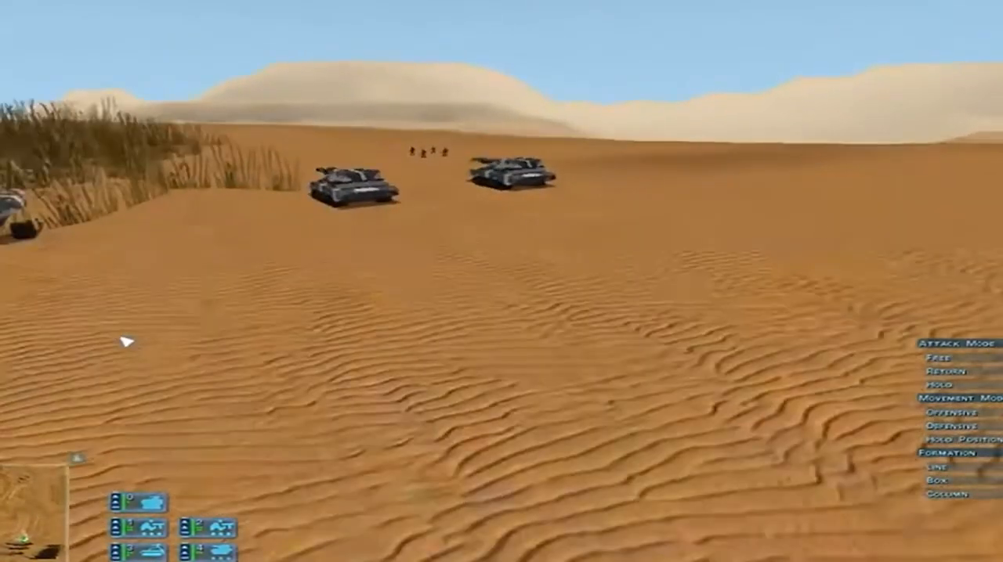
scroll(78, 294, "down", 5)
key("Left")
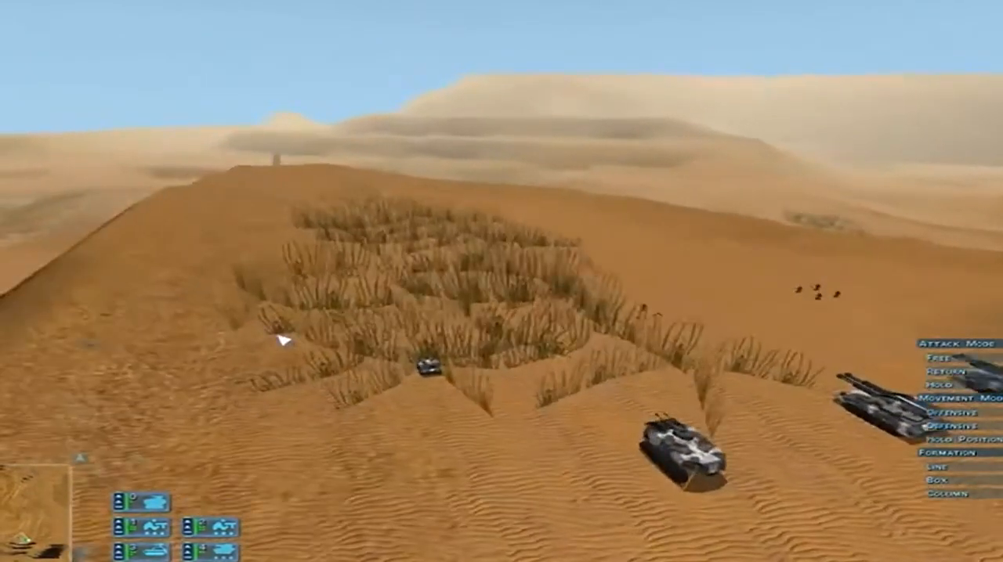
scroll(334, 349, "down", 3)
key("Left")
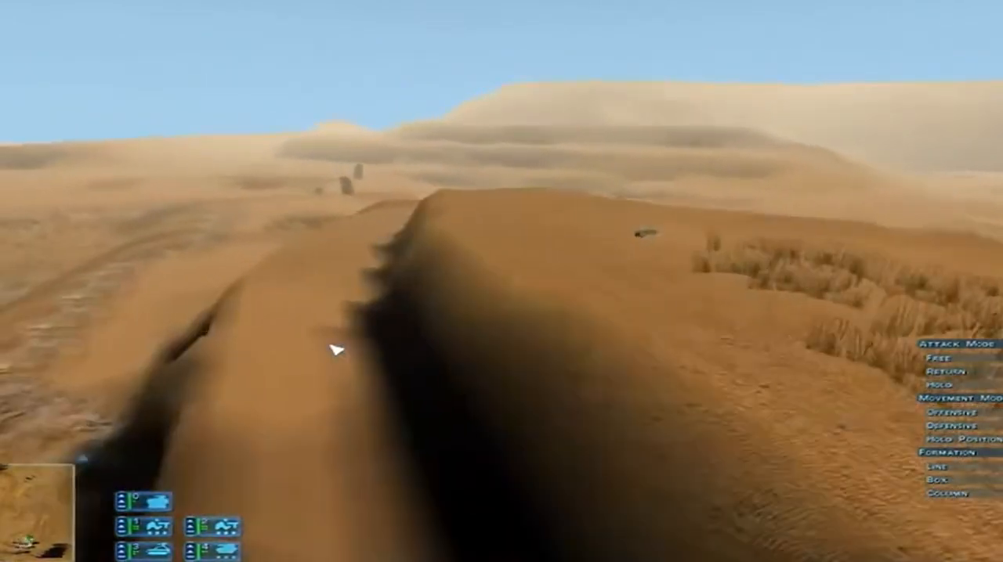
key("Up")
middle_click_drag(336, 349, 578, 87)
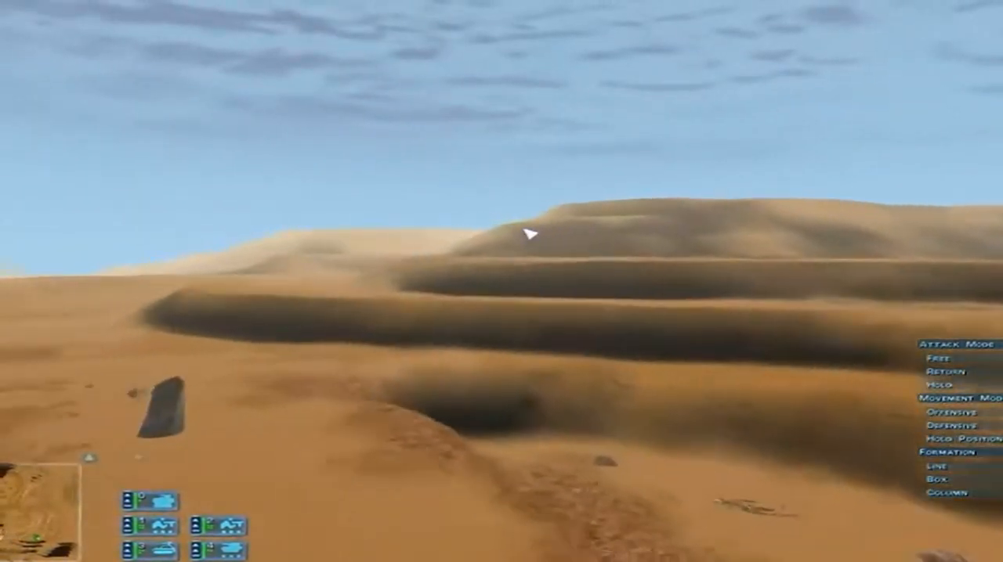
Survey the dunes and lower valley from near the ground, checking the weeds, skeletons and boulders in the basin
key("Left")
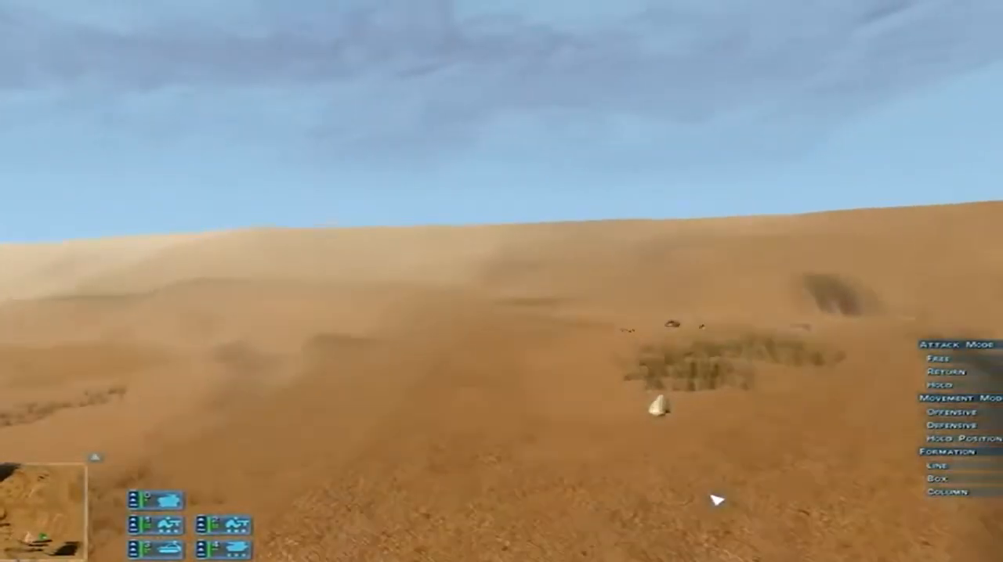
key("Left")
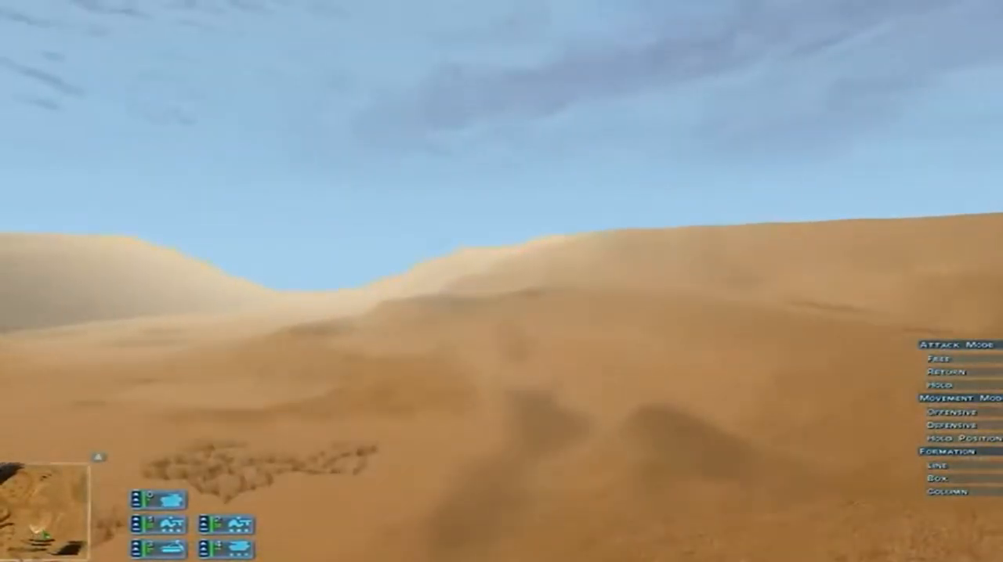
key("Up")
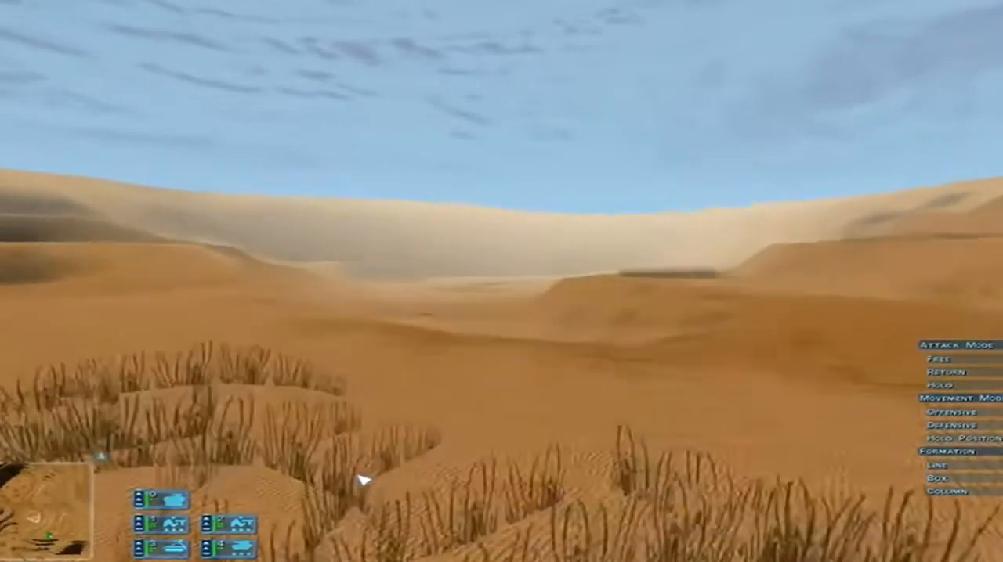
key("Up")
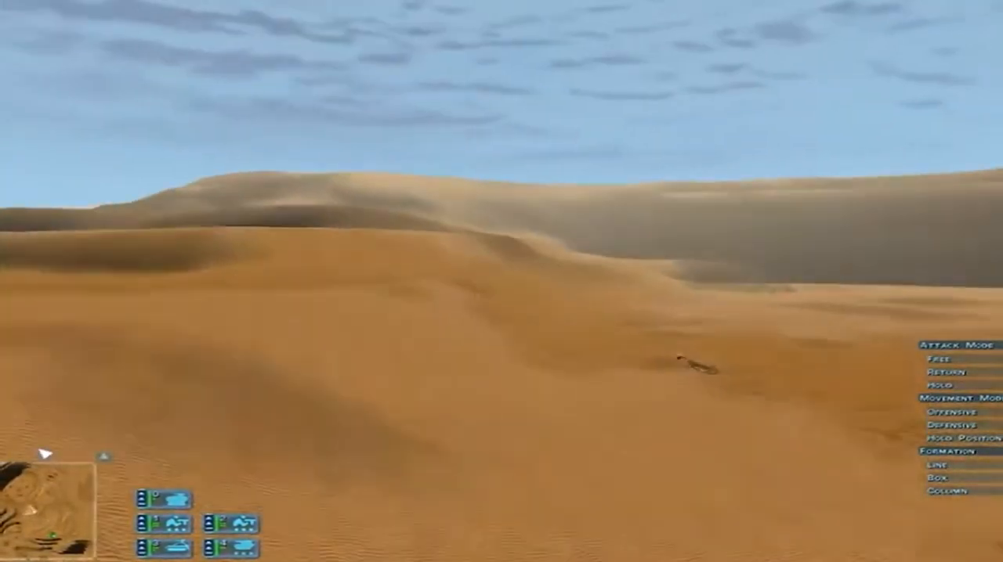
key("Up")
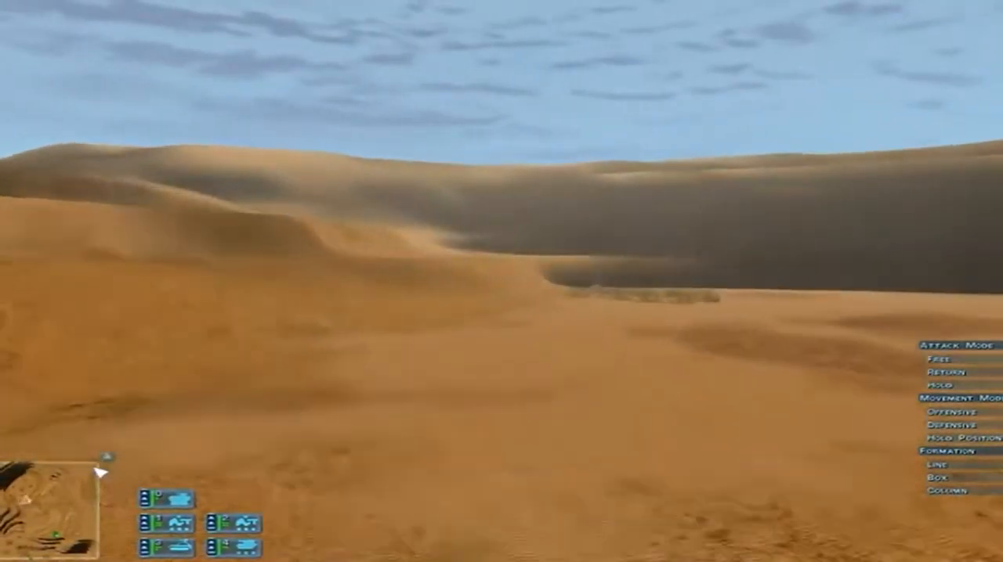
key("Up")
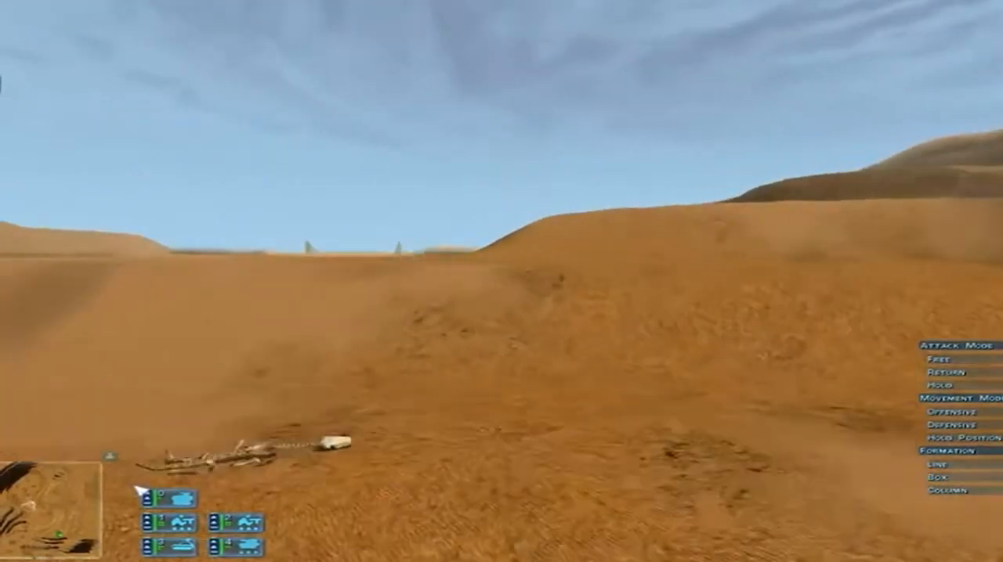
key("Up")
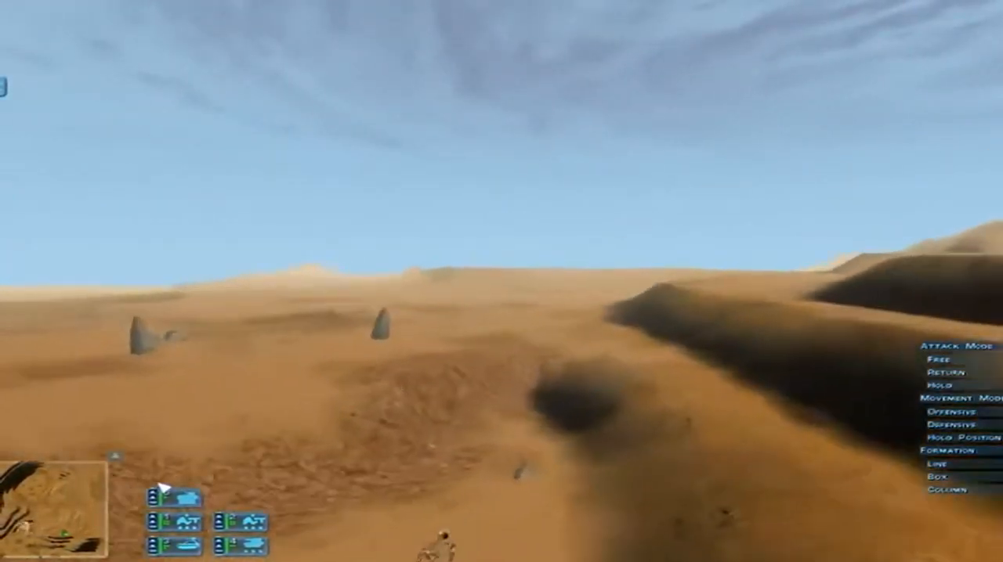
key("Up")
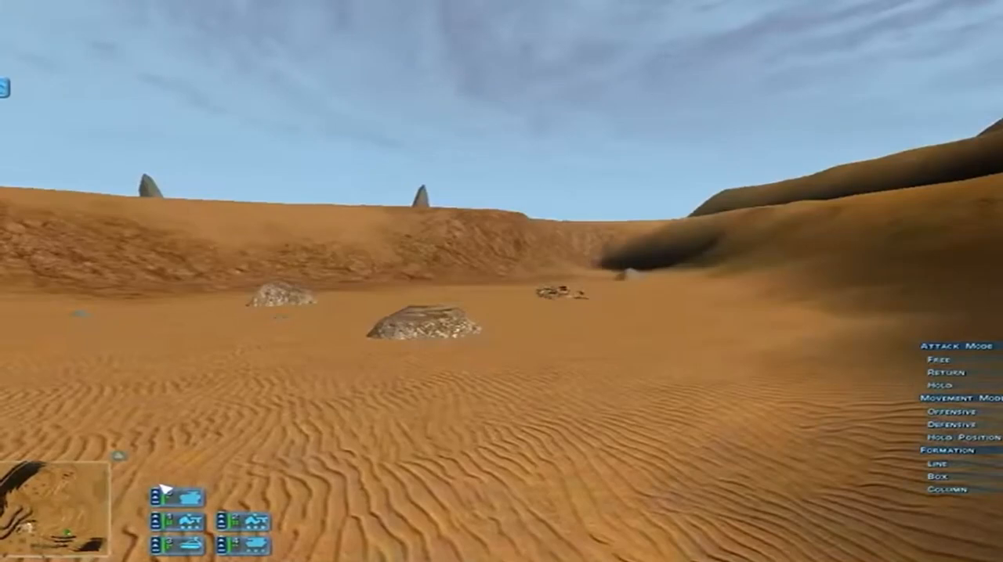
Survey the basin's reddish gravel patches, weeds and skeletons from the air, including the rocky ridges and distant dune walls
key("Up")
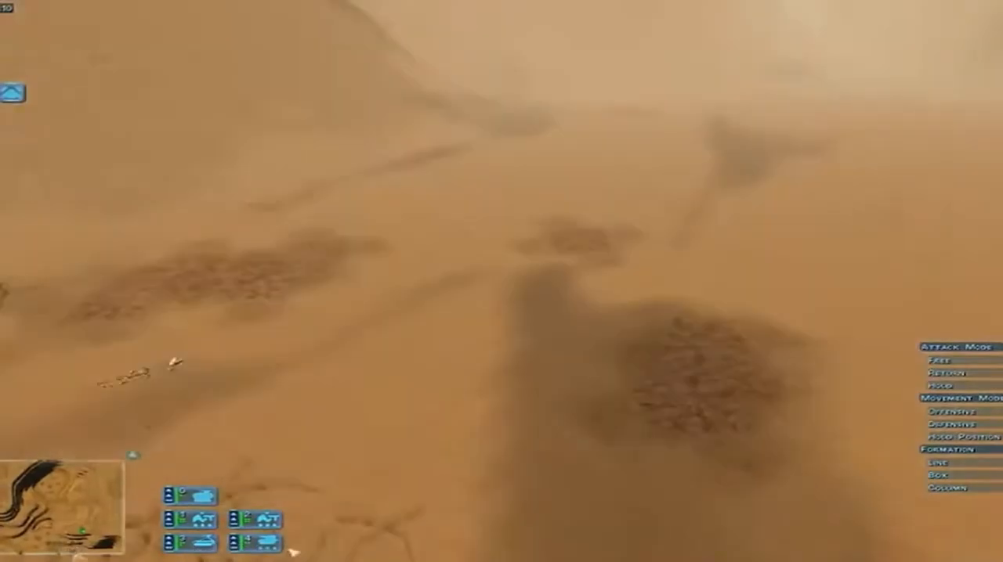
key("Down")
key("Down")
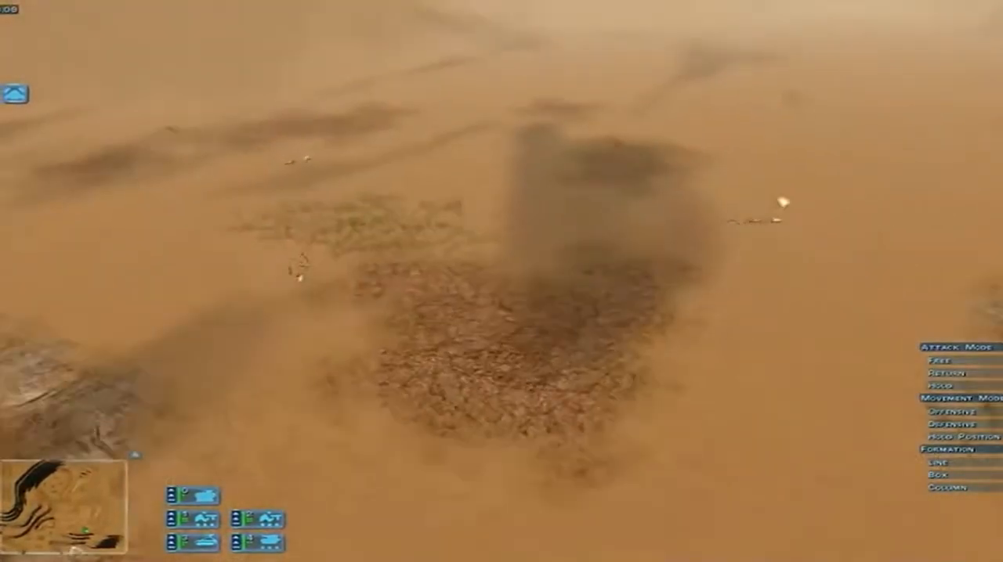
key("Down")
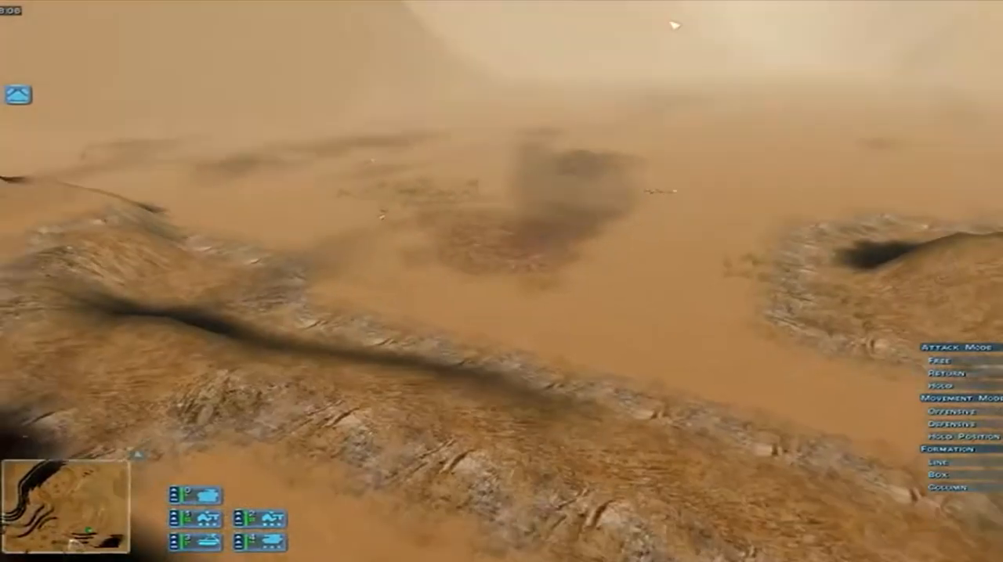
key("Right")
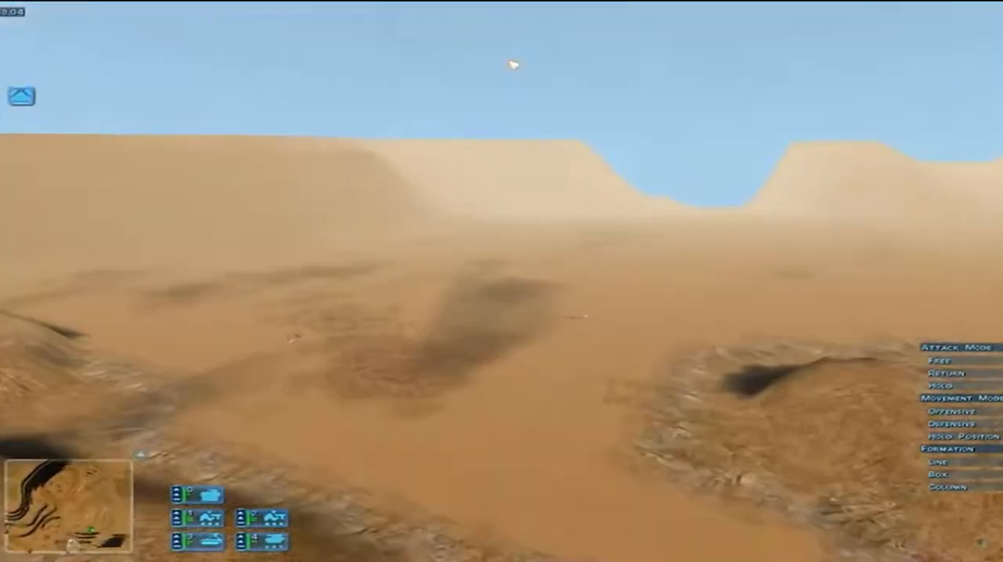
key("Left")
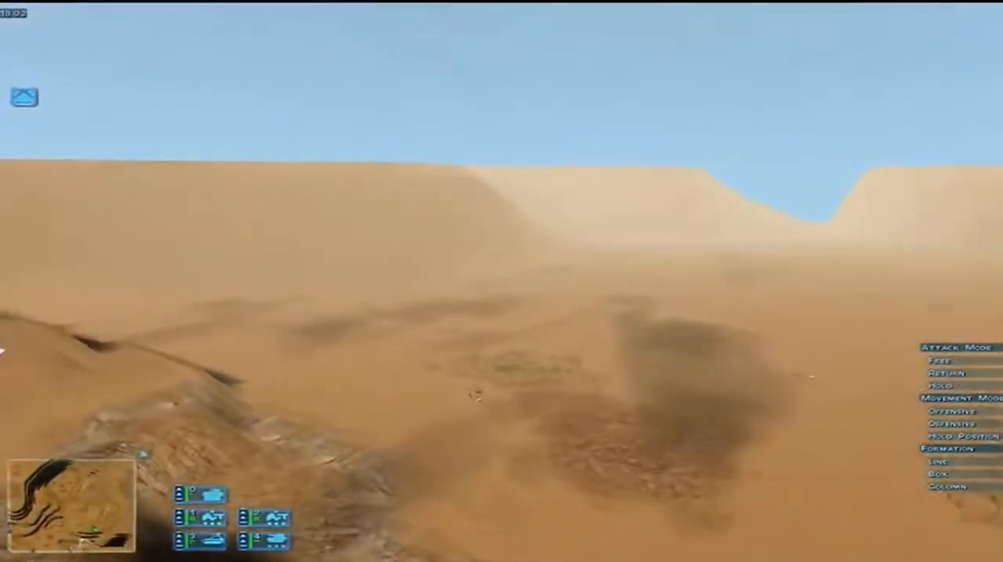
key("Up")
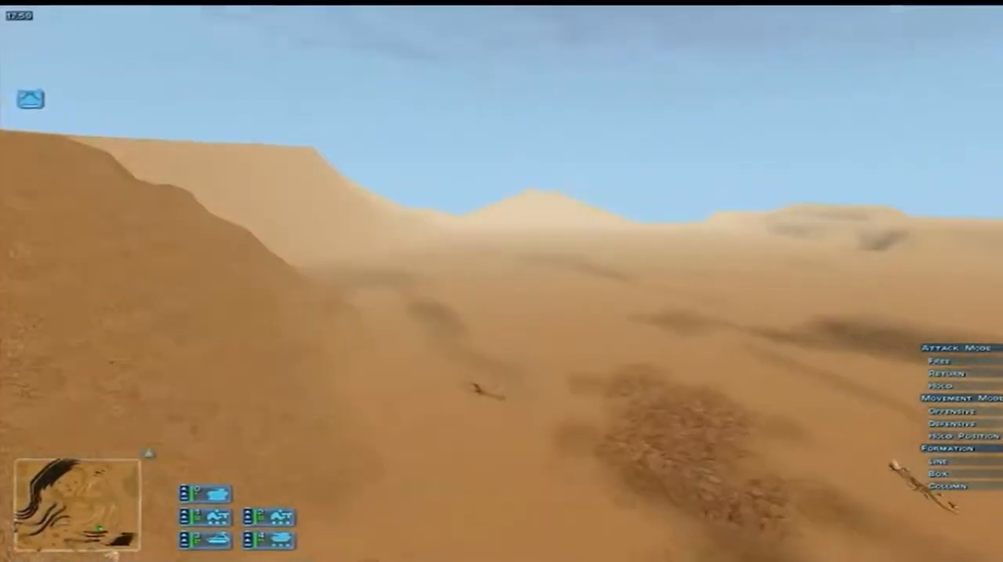
key("Up")
Examine the skeleton beside the weed patch, the rock-edged ridges and the rippled slope leading up to the terraced plateau
key("Right")
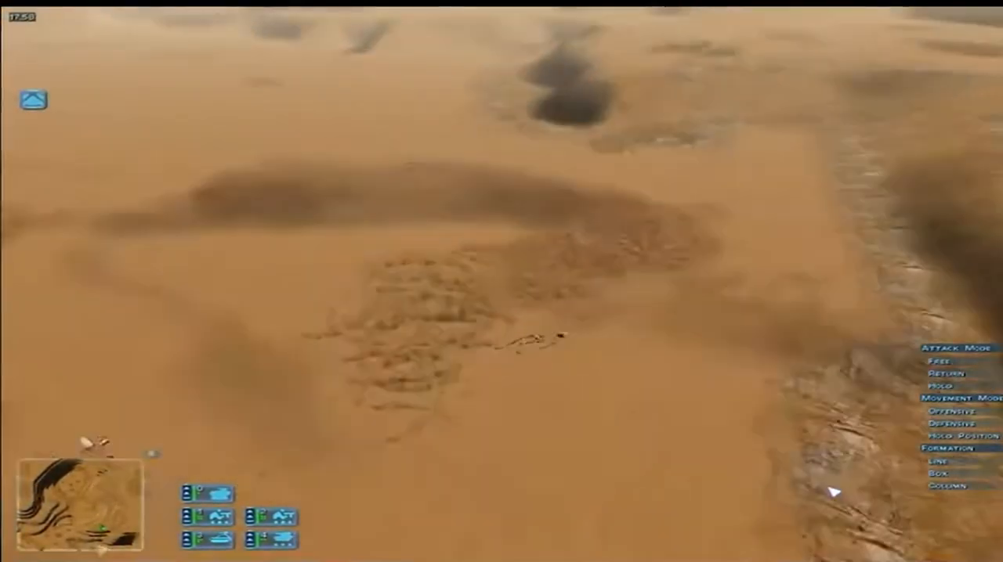
key("Up")
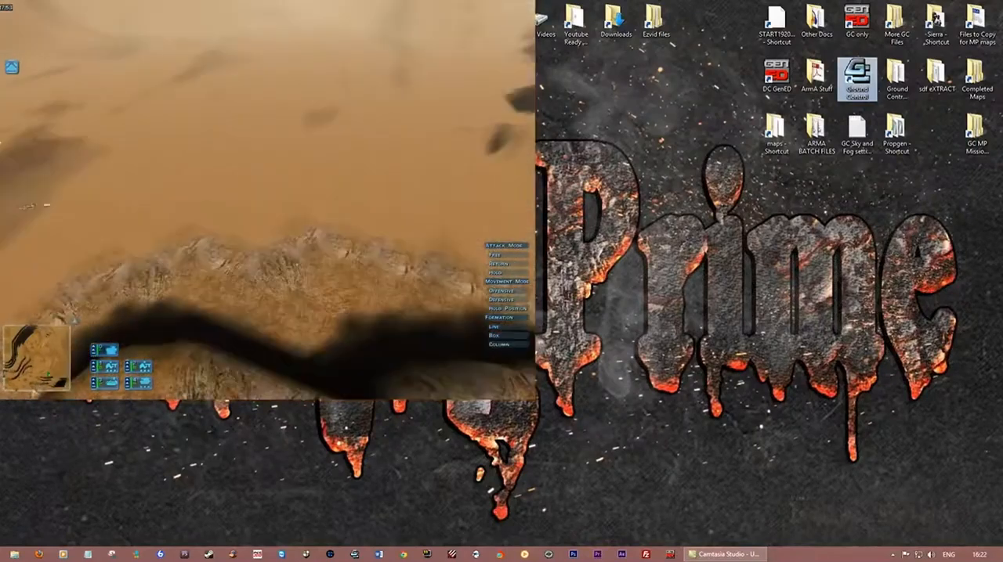
key("Up")
key("Left")
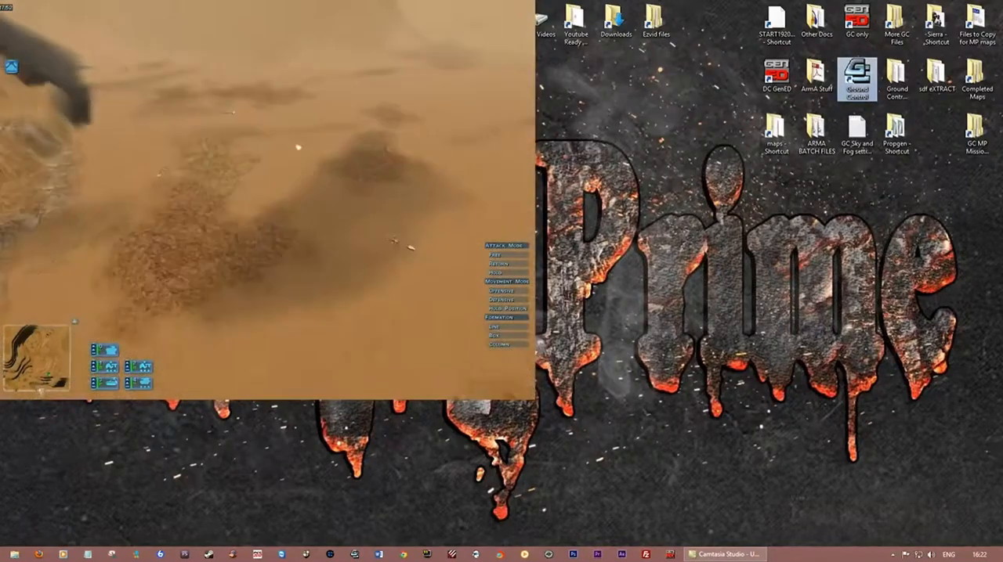
key("Left")
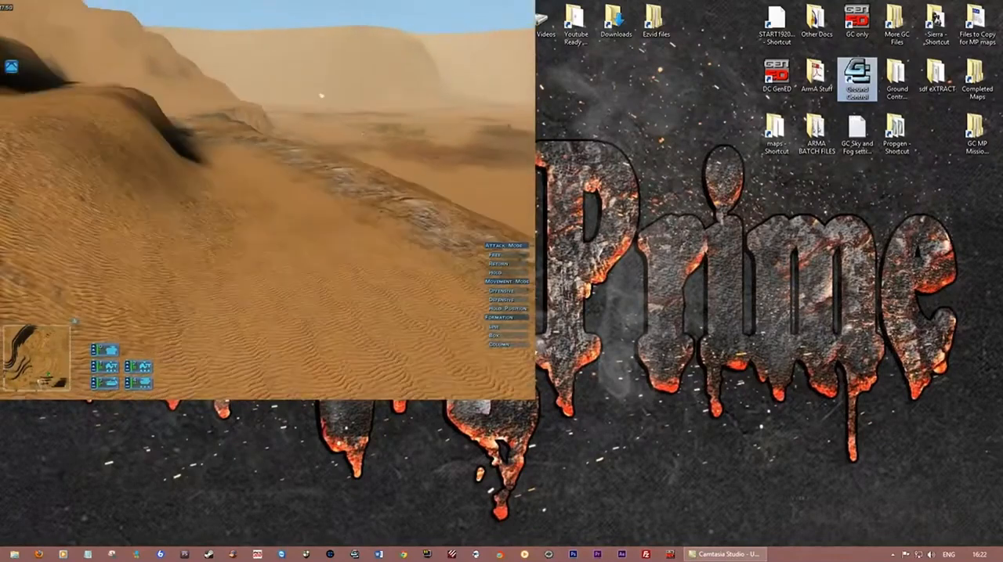
key("Left")
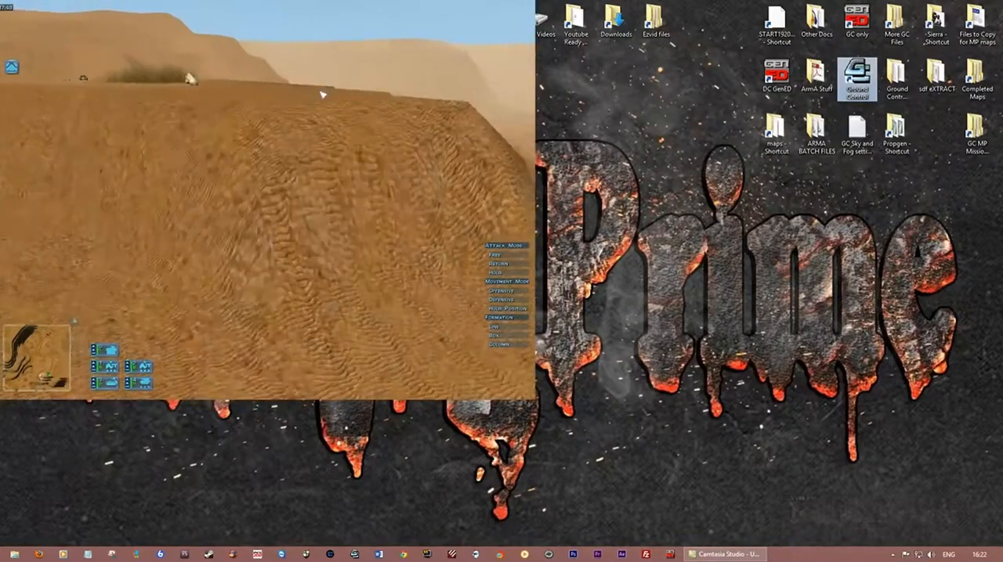
key("Up")
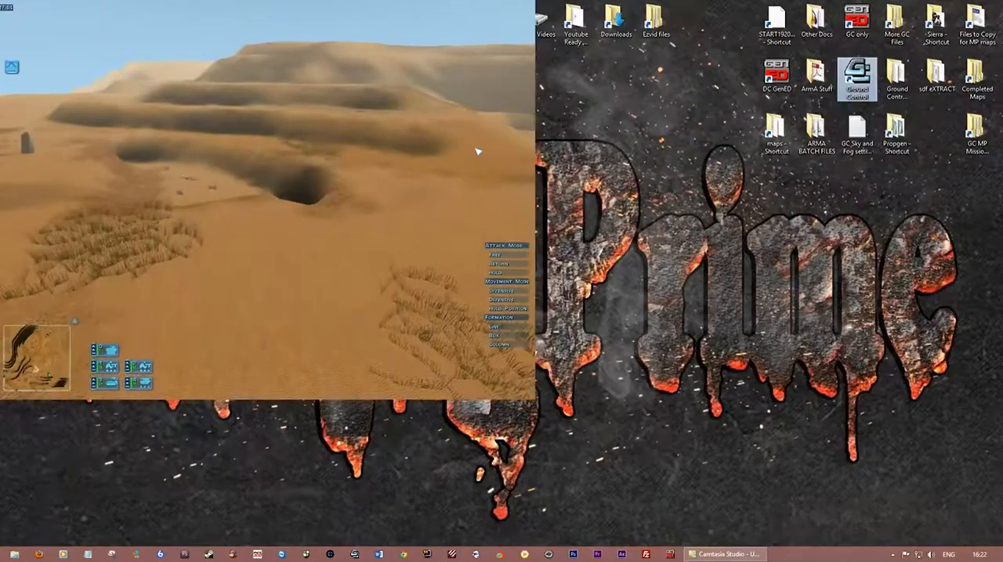
End the test2 match and quit Ground Control to the desktop, confirming both exit prompts
left_click(280, 149)
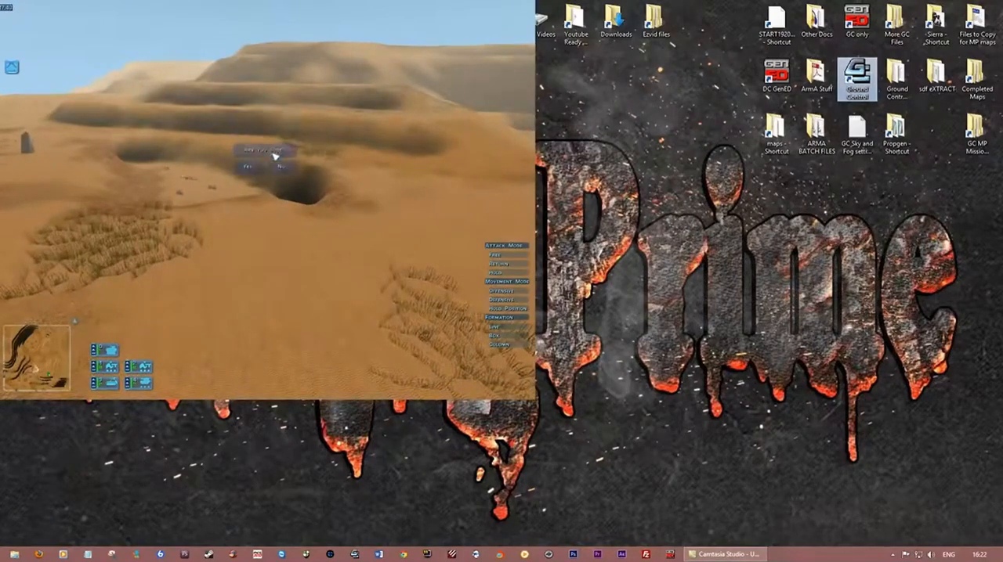
left_click(249, 166)
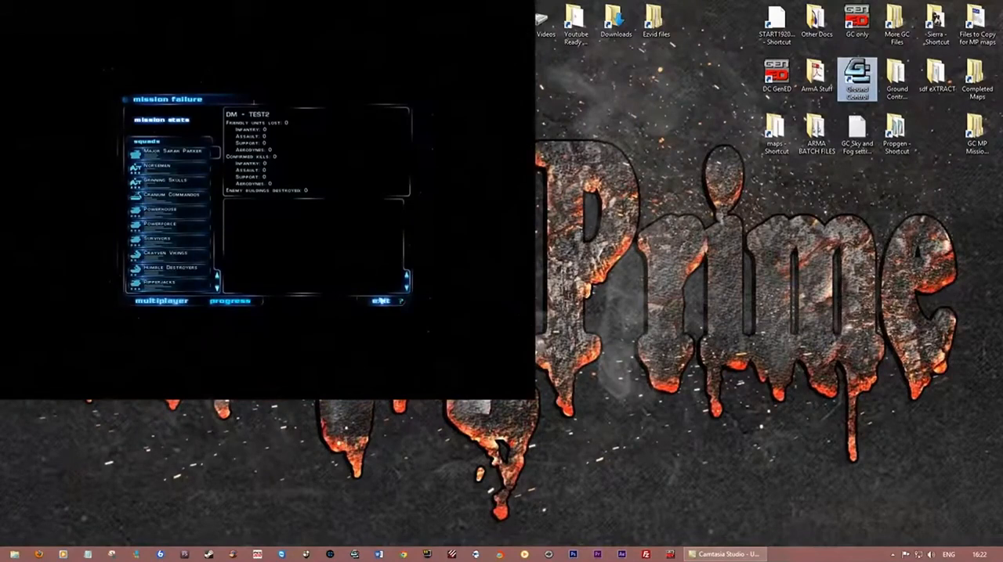
left_click(380, 301)
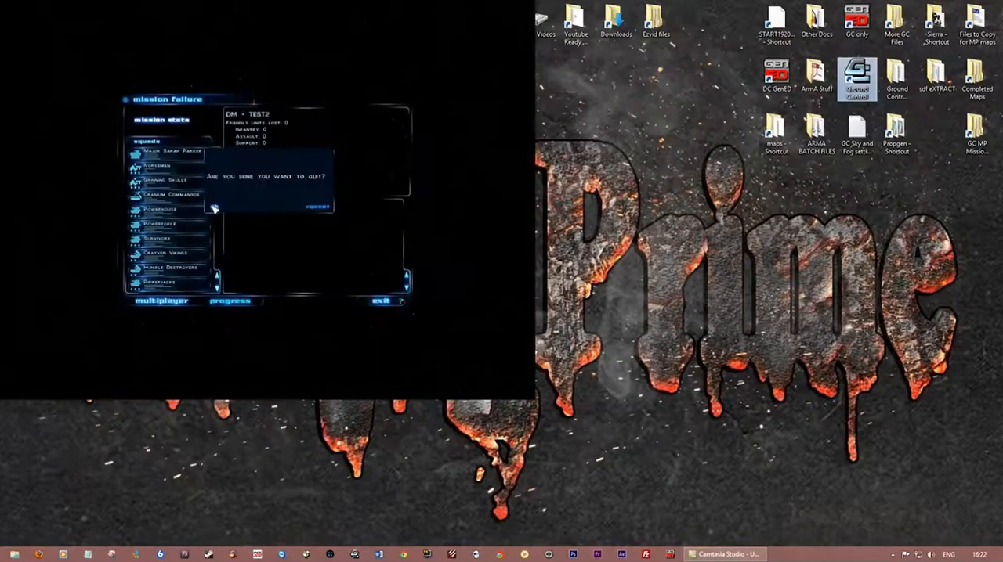
left_click(213, 208)
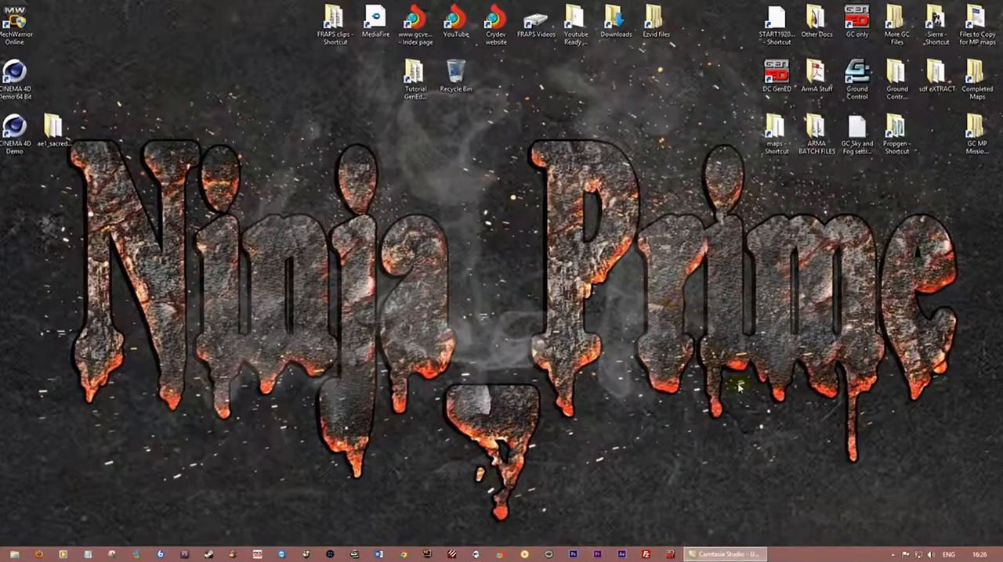
mouse_move(732, 555)
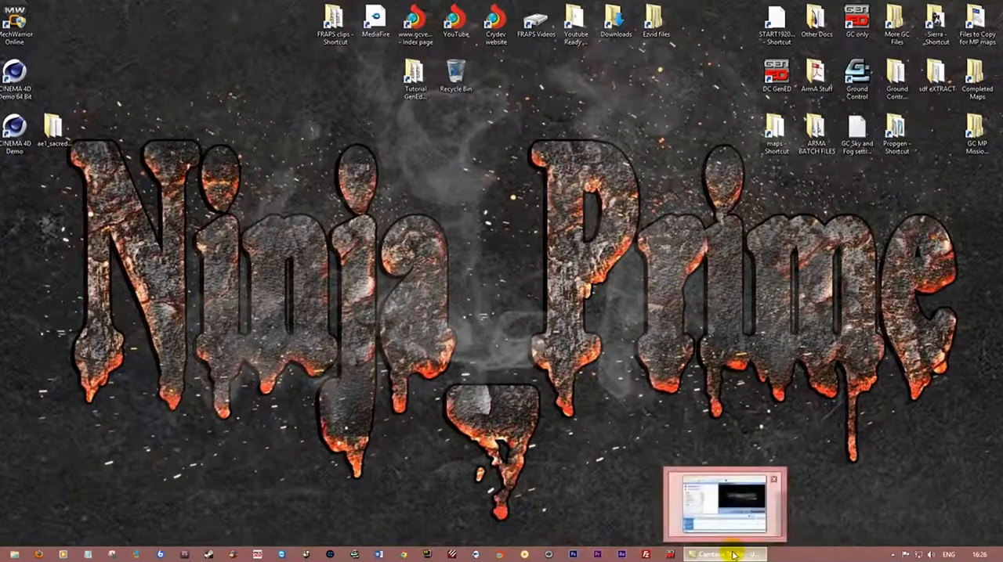